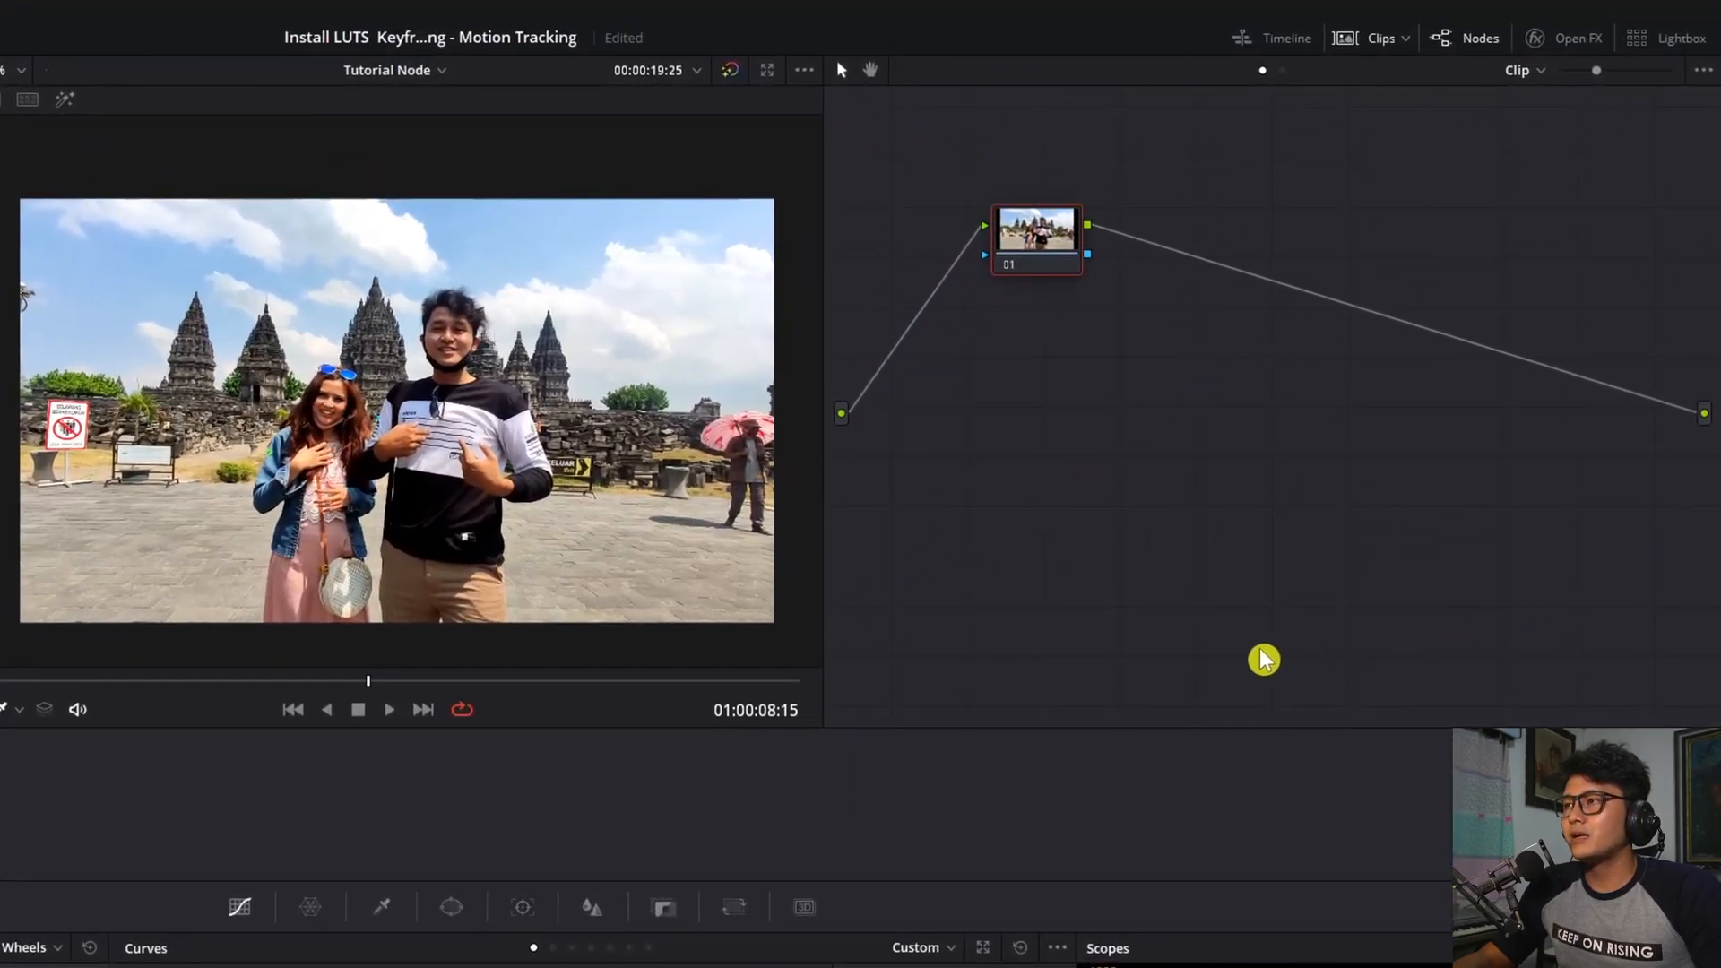
# Shift node 01 toward the left side of the node graph
pyautogui.moveTo(1022, 255); pyautogui.dragTo(1087, 257)
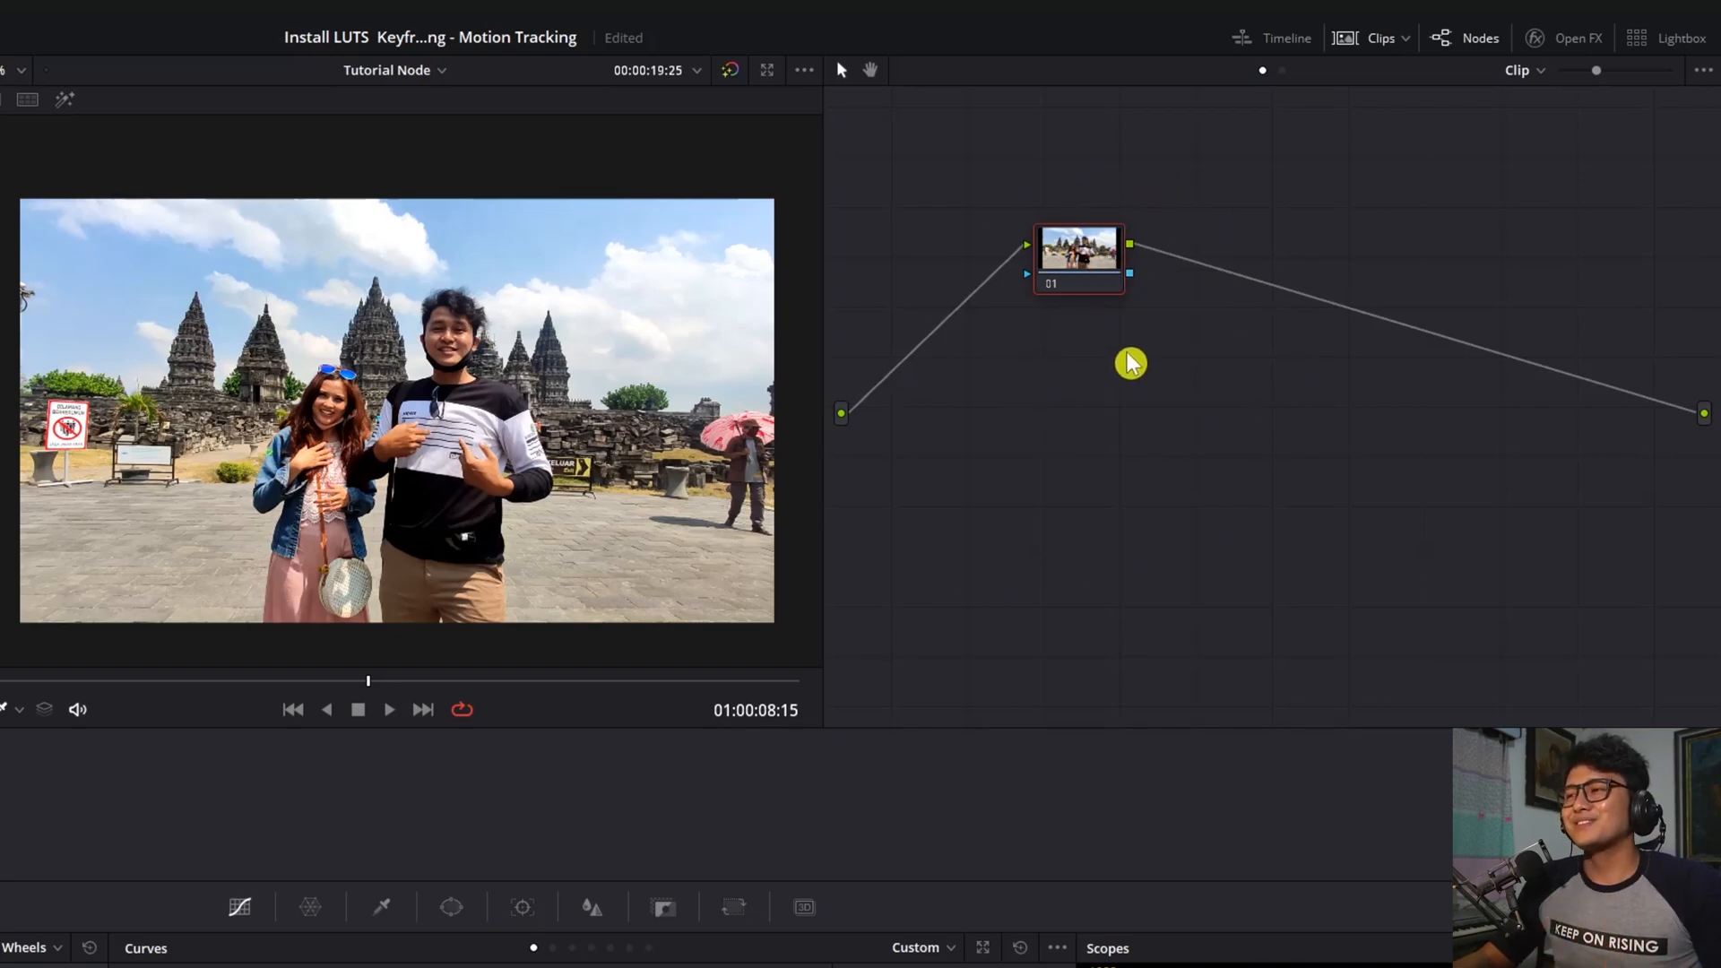
pyautogui.moveTo(1057, 269)
pyautogui.mouseDown()
pyautogui.moveTo(1017, 266)
pyautogui.moveTo(1067, 273)
pyautogui.mouseUp()
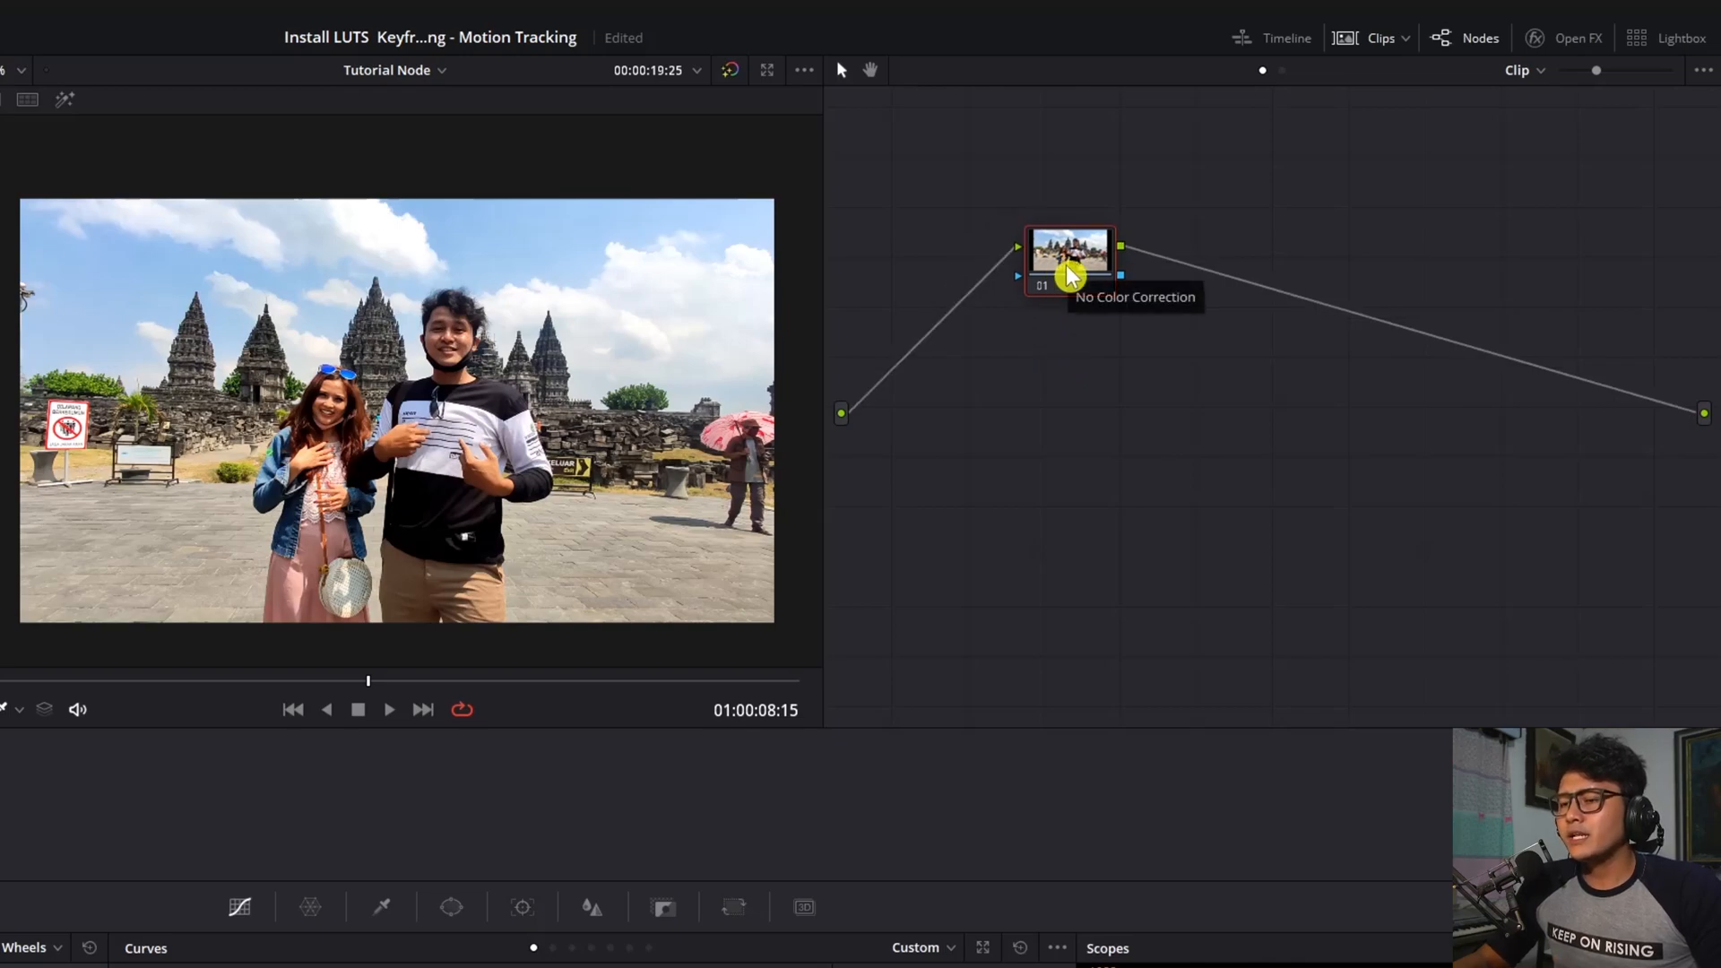
pyautogui.moveTo(1071, 269); pyautogui.dragTo(1014, 265)
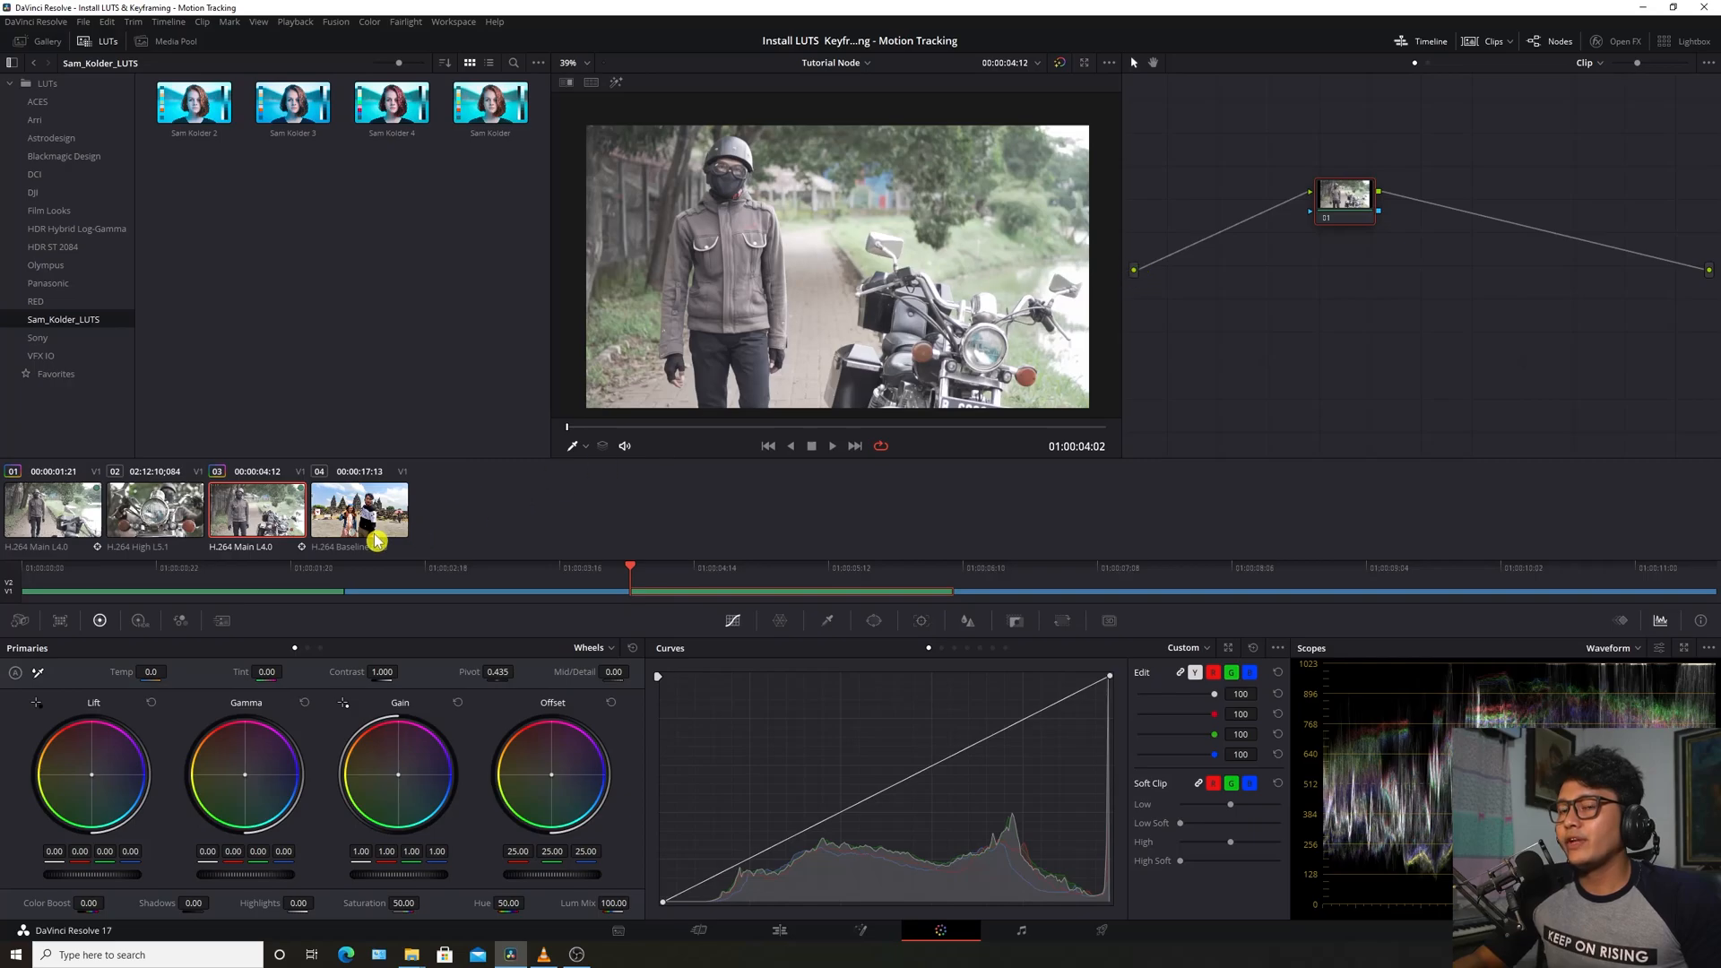
# Compare node graphs across clips 04, 03 and 02, finishing on the temple clip 04
pyautogui.click(376, 535)
pyautogui.click(276, 518)
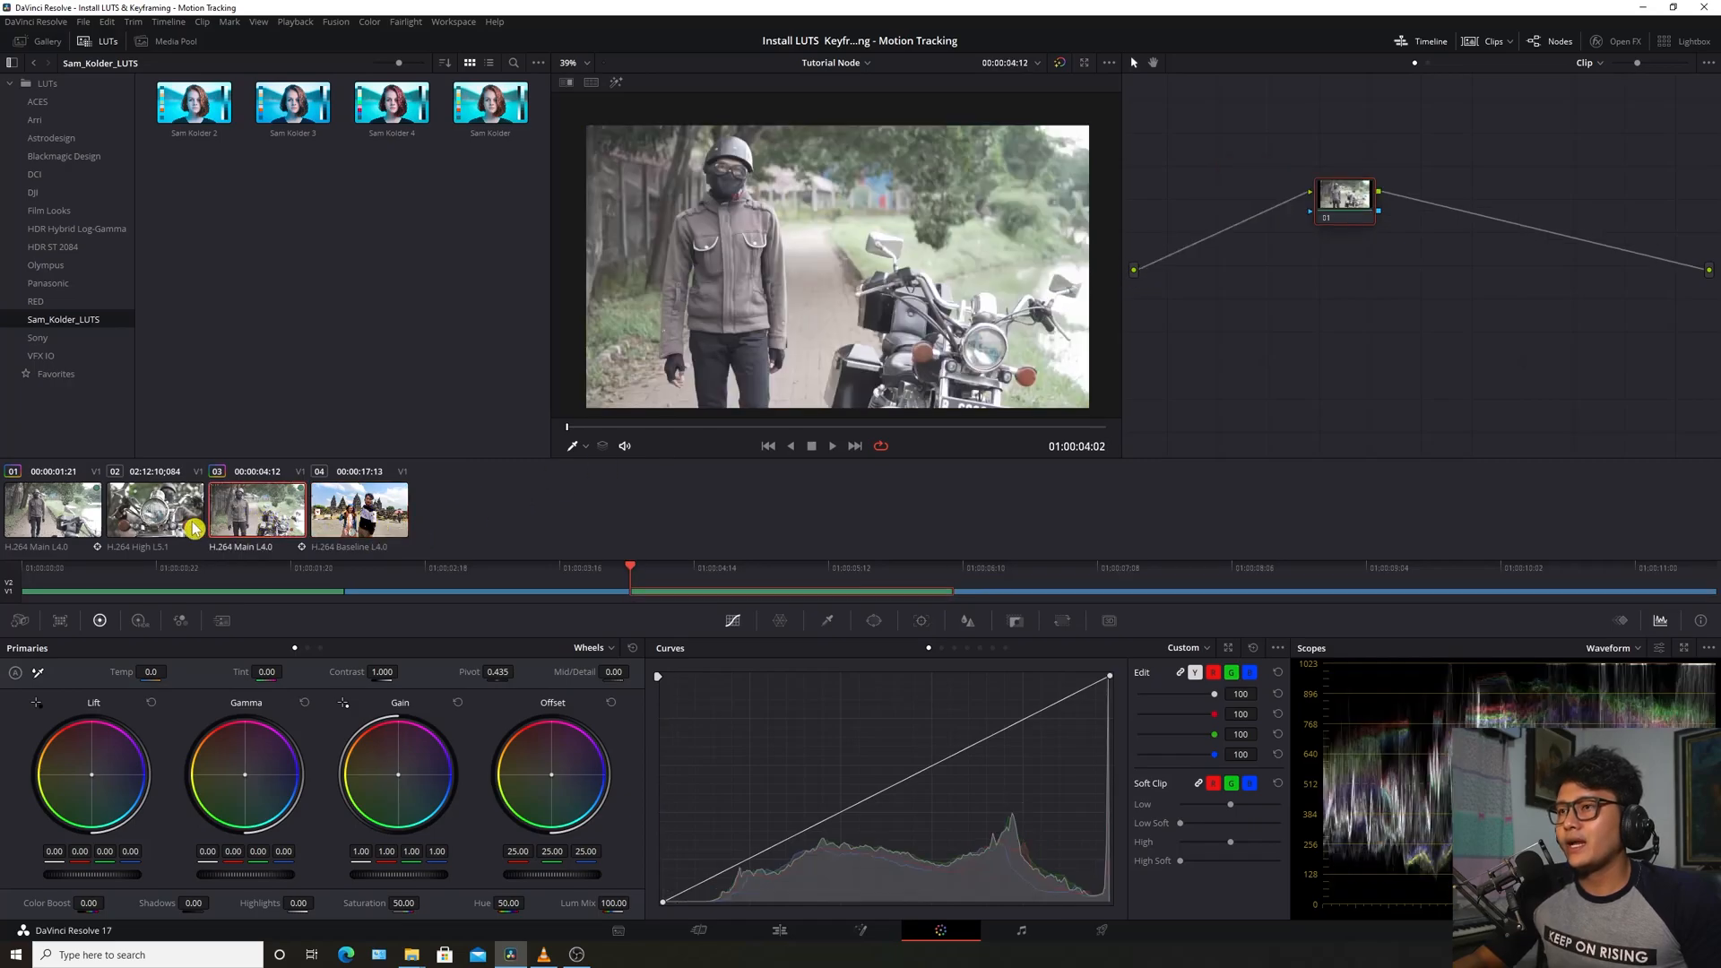
pyautogui.click(199, 529)
pyautogui.click(89, 525)
pyautogui.click(195, 512)
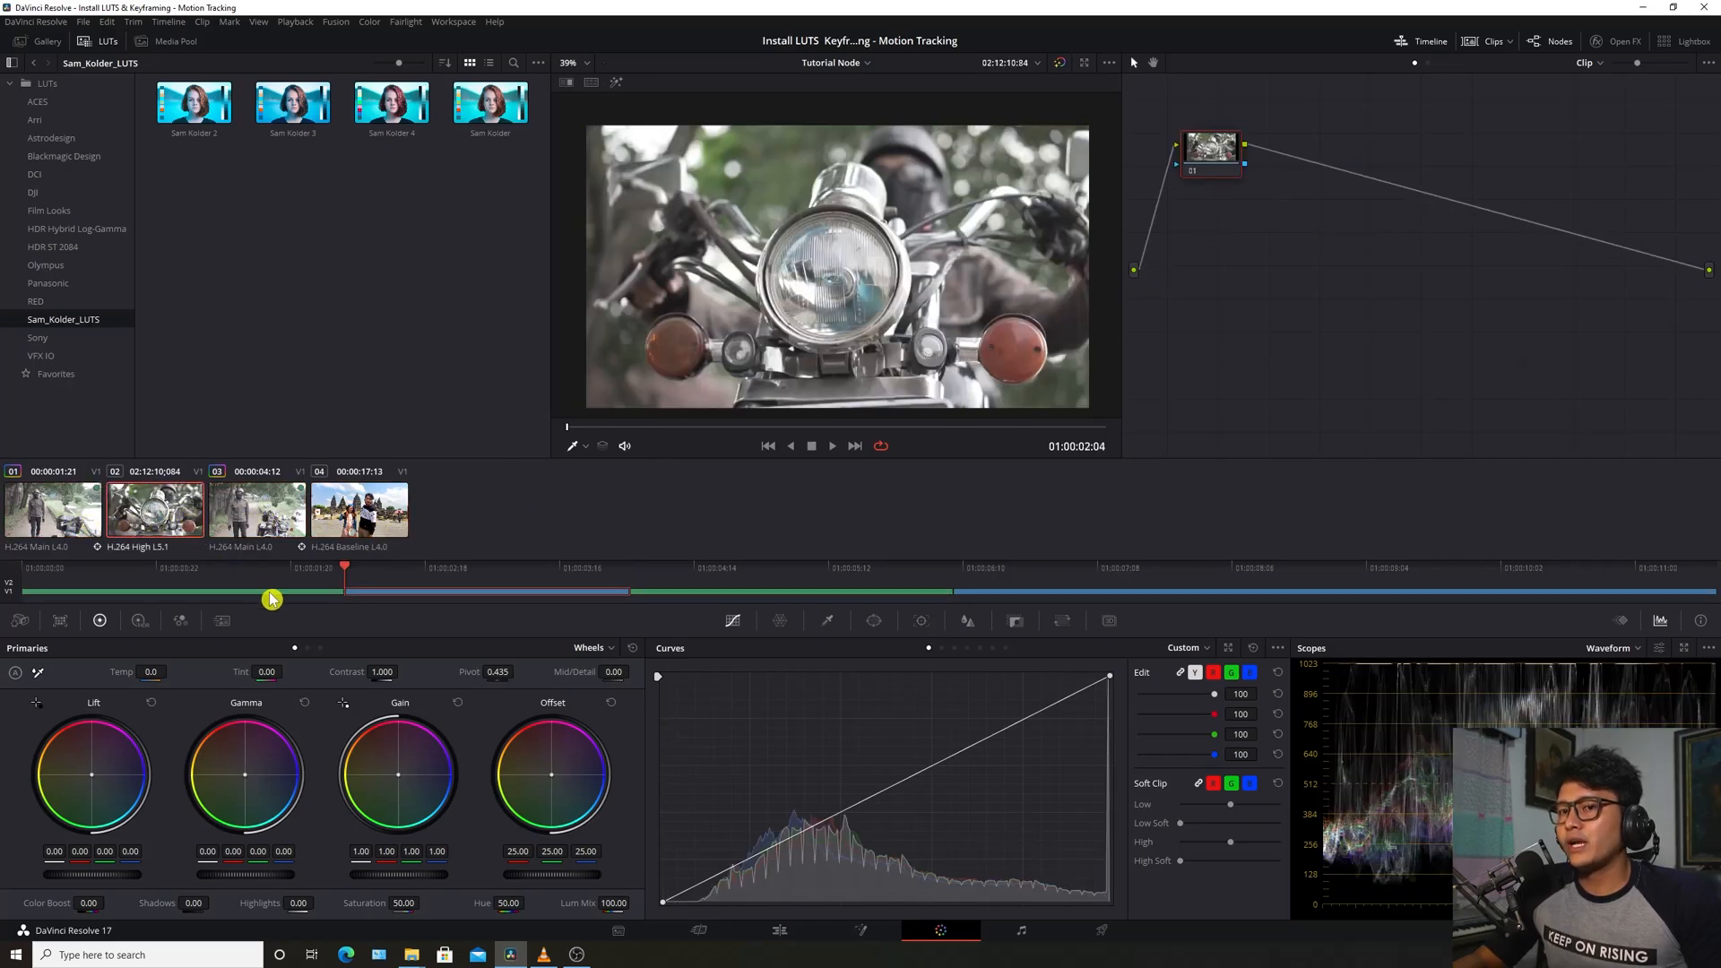
pyautogui.click(691, 595)
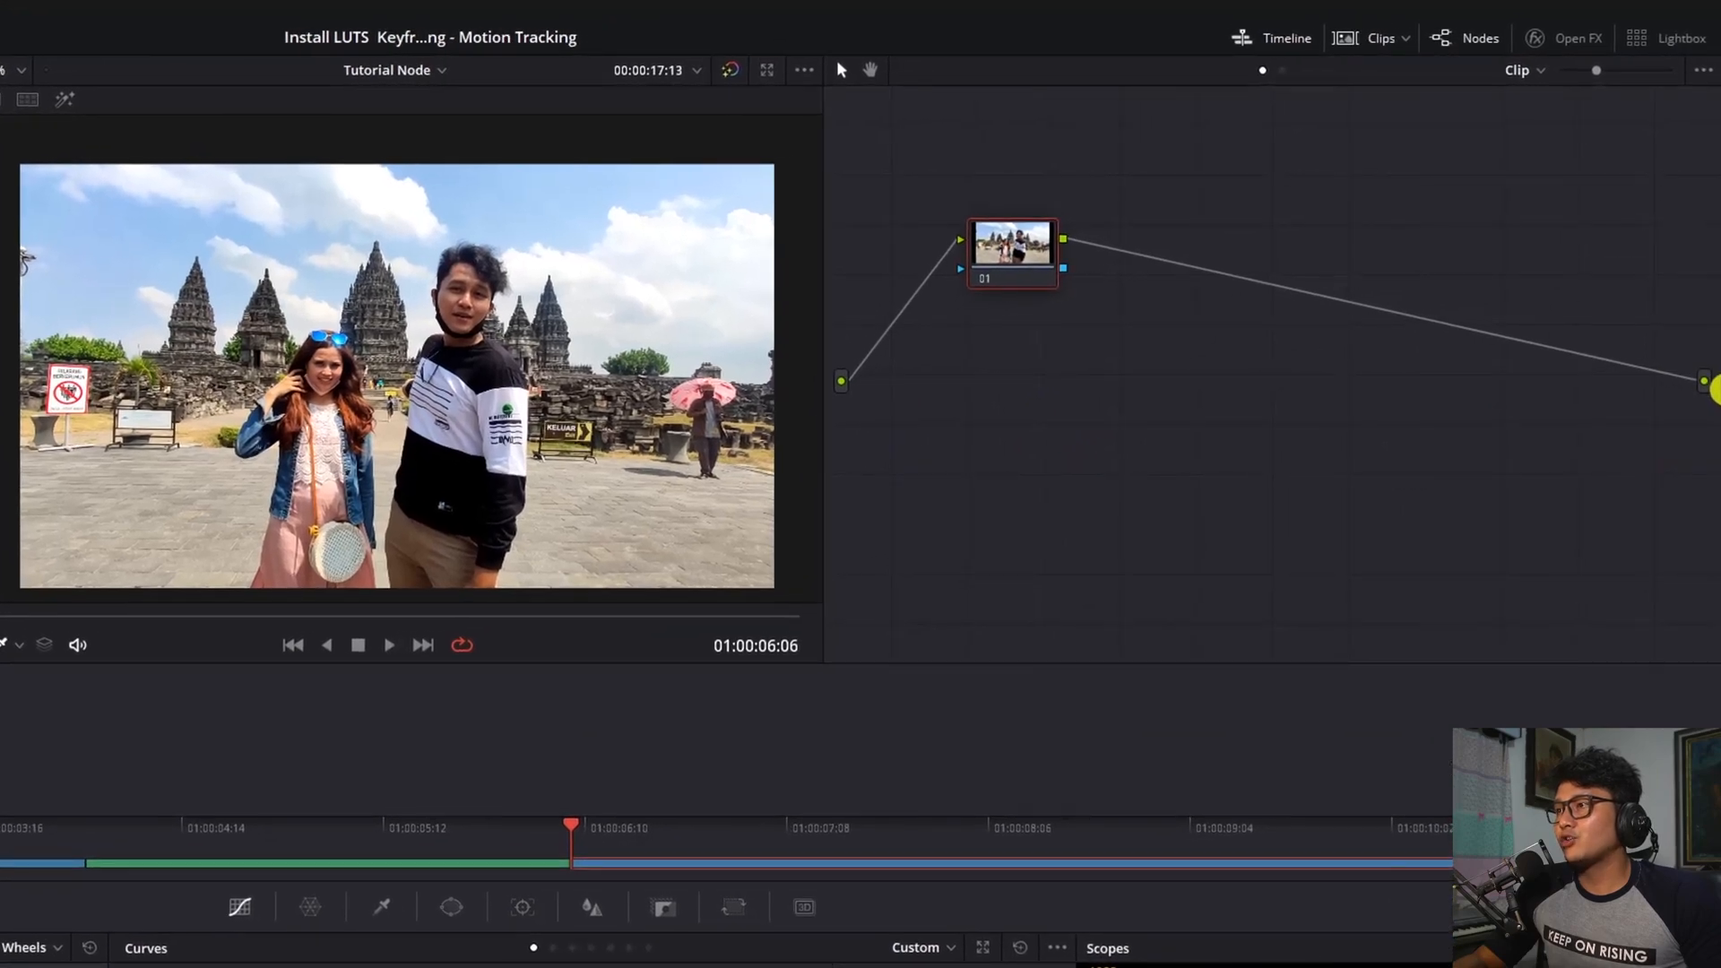
# Select node 01 and delete it, leaving only the input and output
pyautogui.moveTo(1025, 260)
pyautogui.mouseDown()
pyautogui.moveTo(1003, 380)
pyautogui.moveTo(1004, 267)
pyautogui.moveTo(973, 262)
pyautogui.moveTo(1027, 260)
pyautogui.mouseUp()
pyautogui.press('Delete')
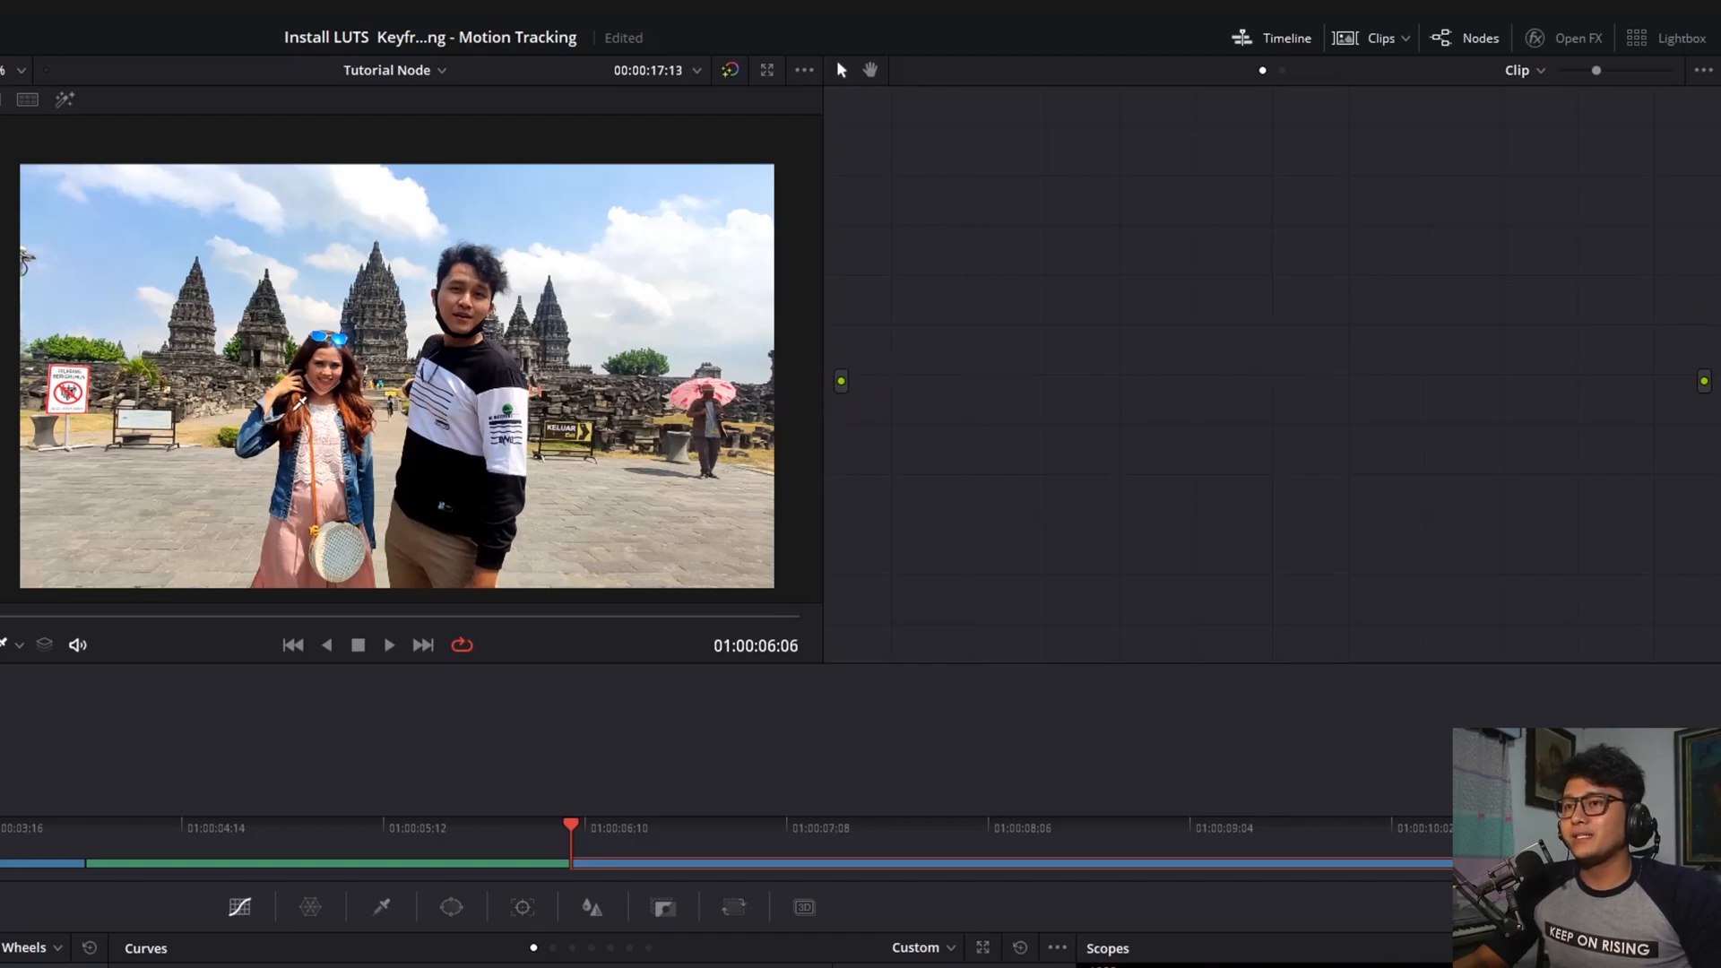
# Add a Corrector node and wire it from the source input to the final output
pyautogui.rightClick(1106, 232)
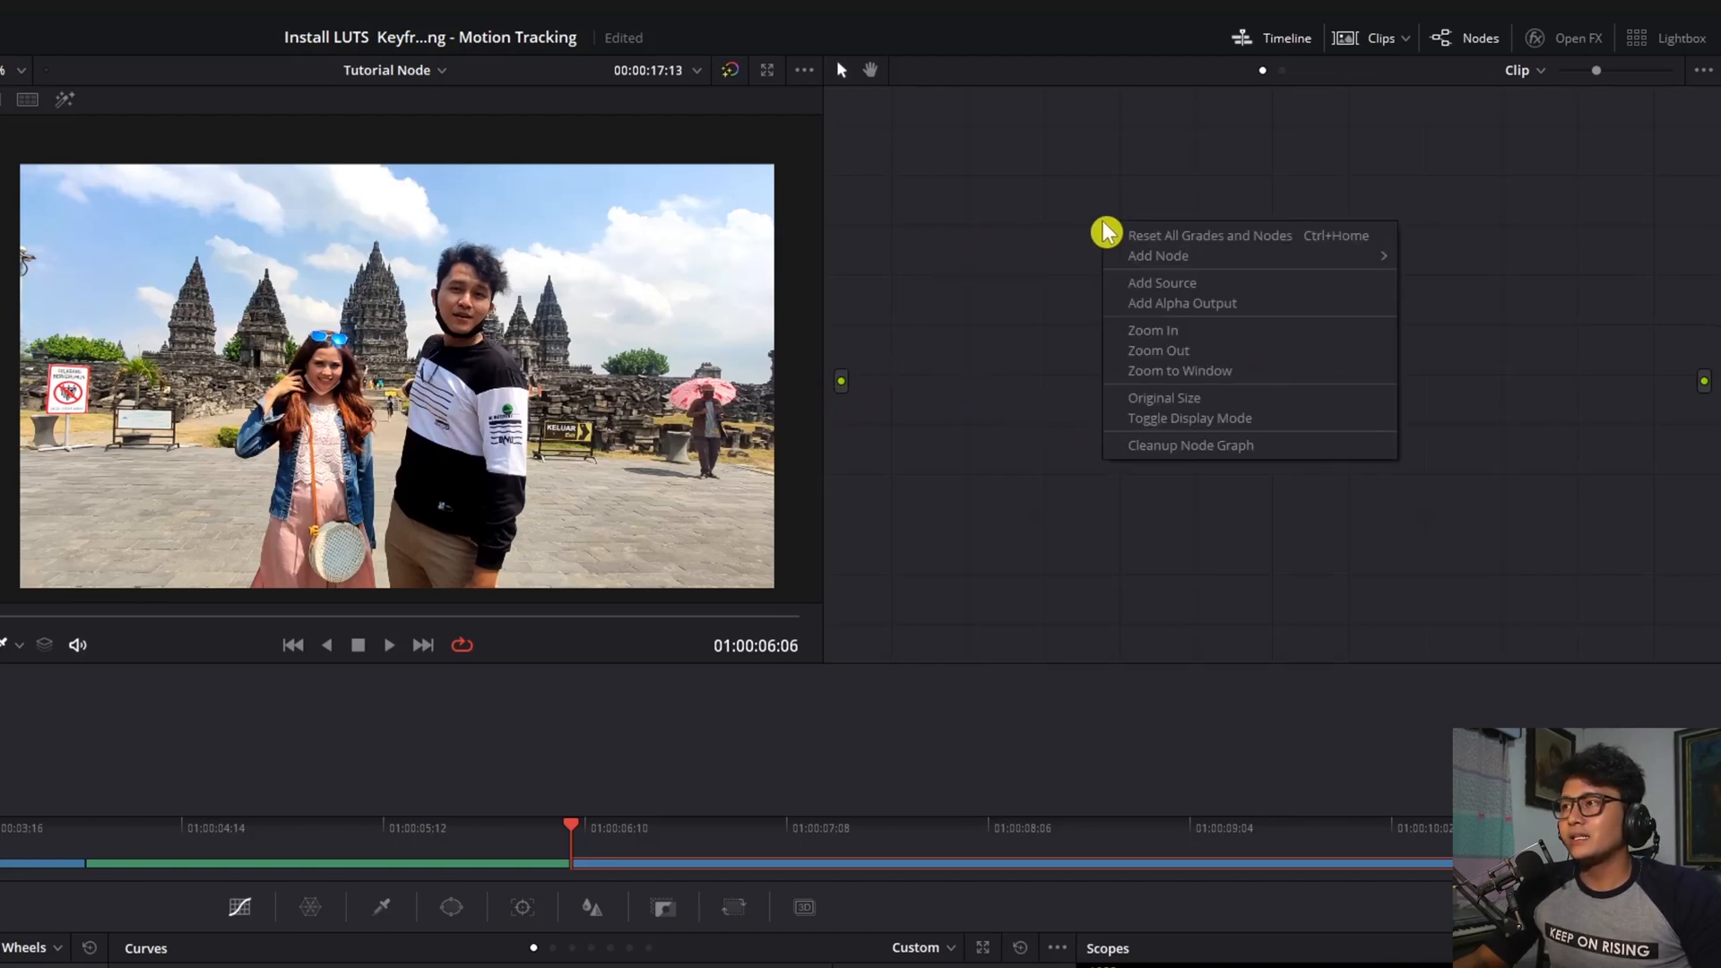
pyautogui.moveTo(1139, 263)
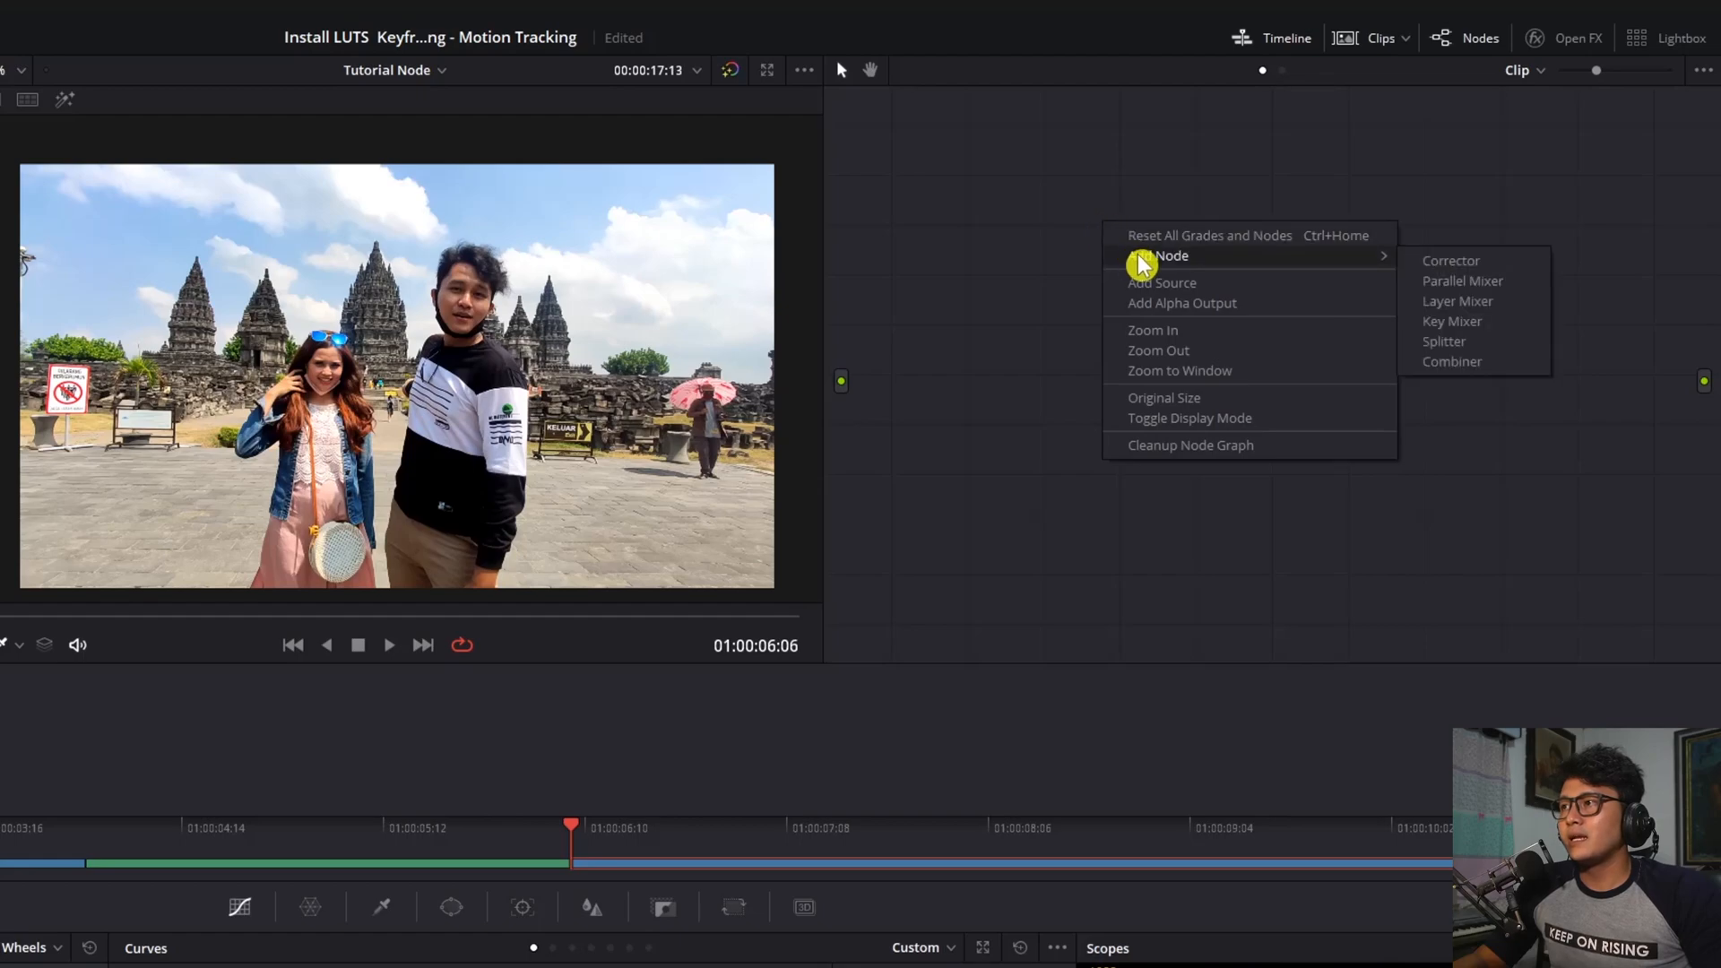
pyautogui.click(1495, 273)
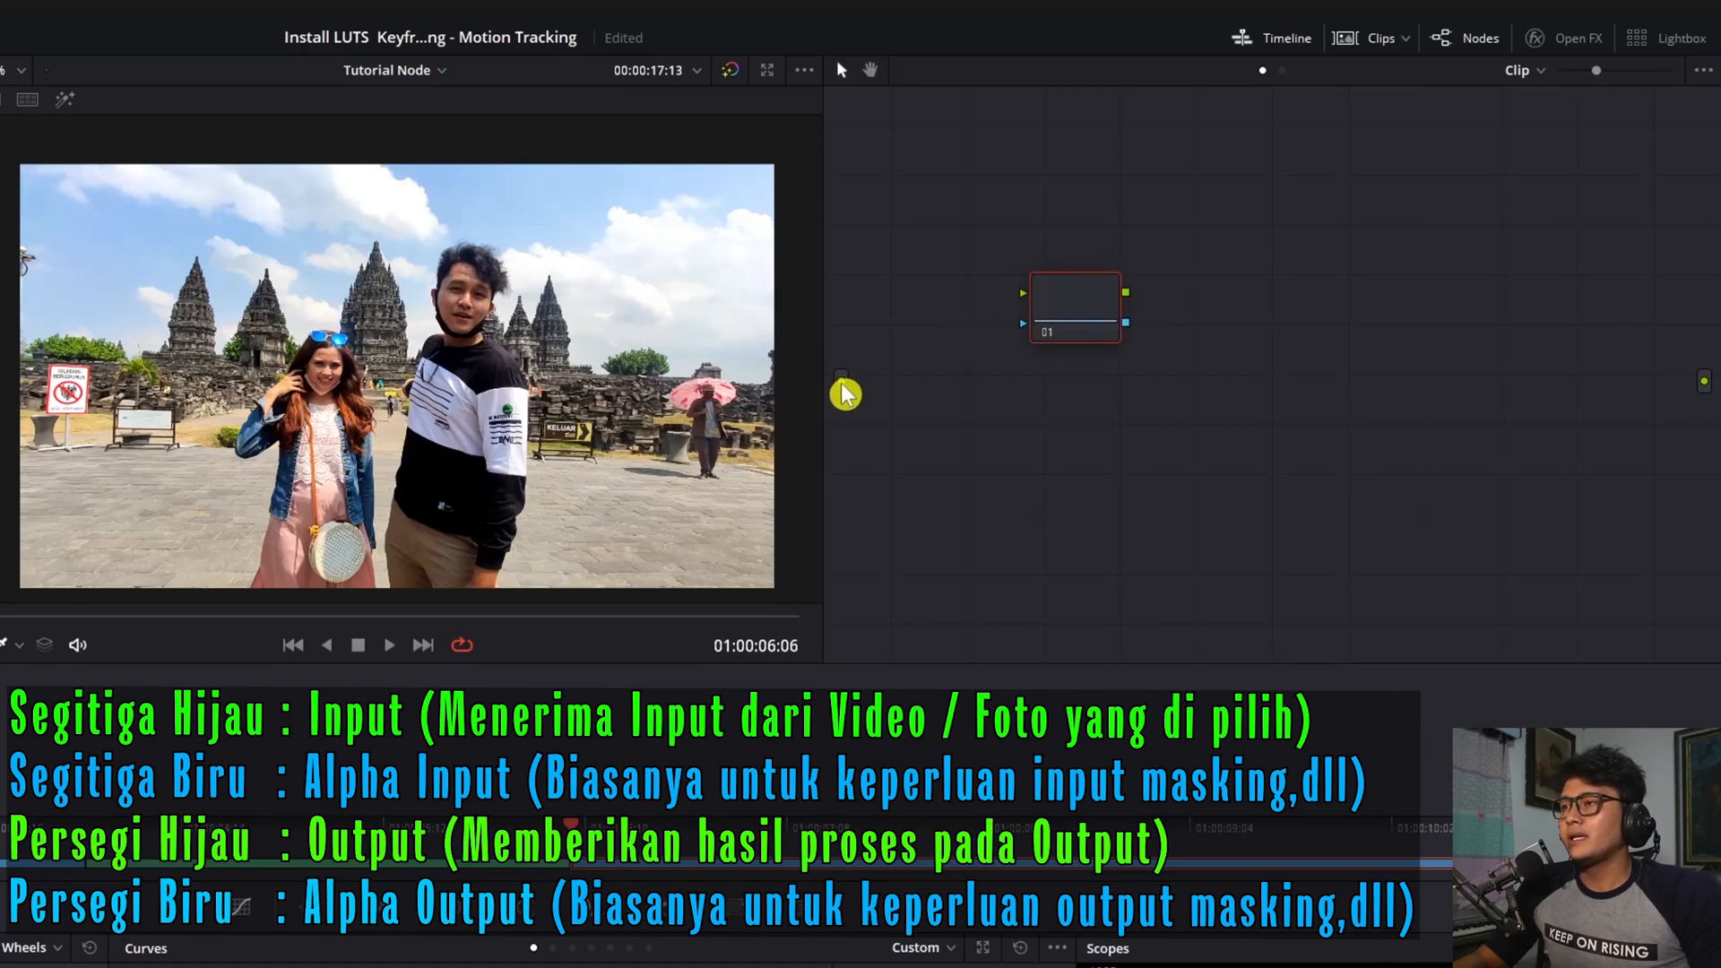
pyautogui.moveTo(842, 392); pyautogui.dragTo(1028, 307)
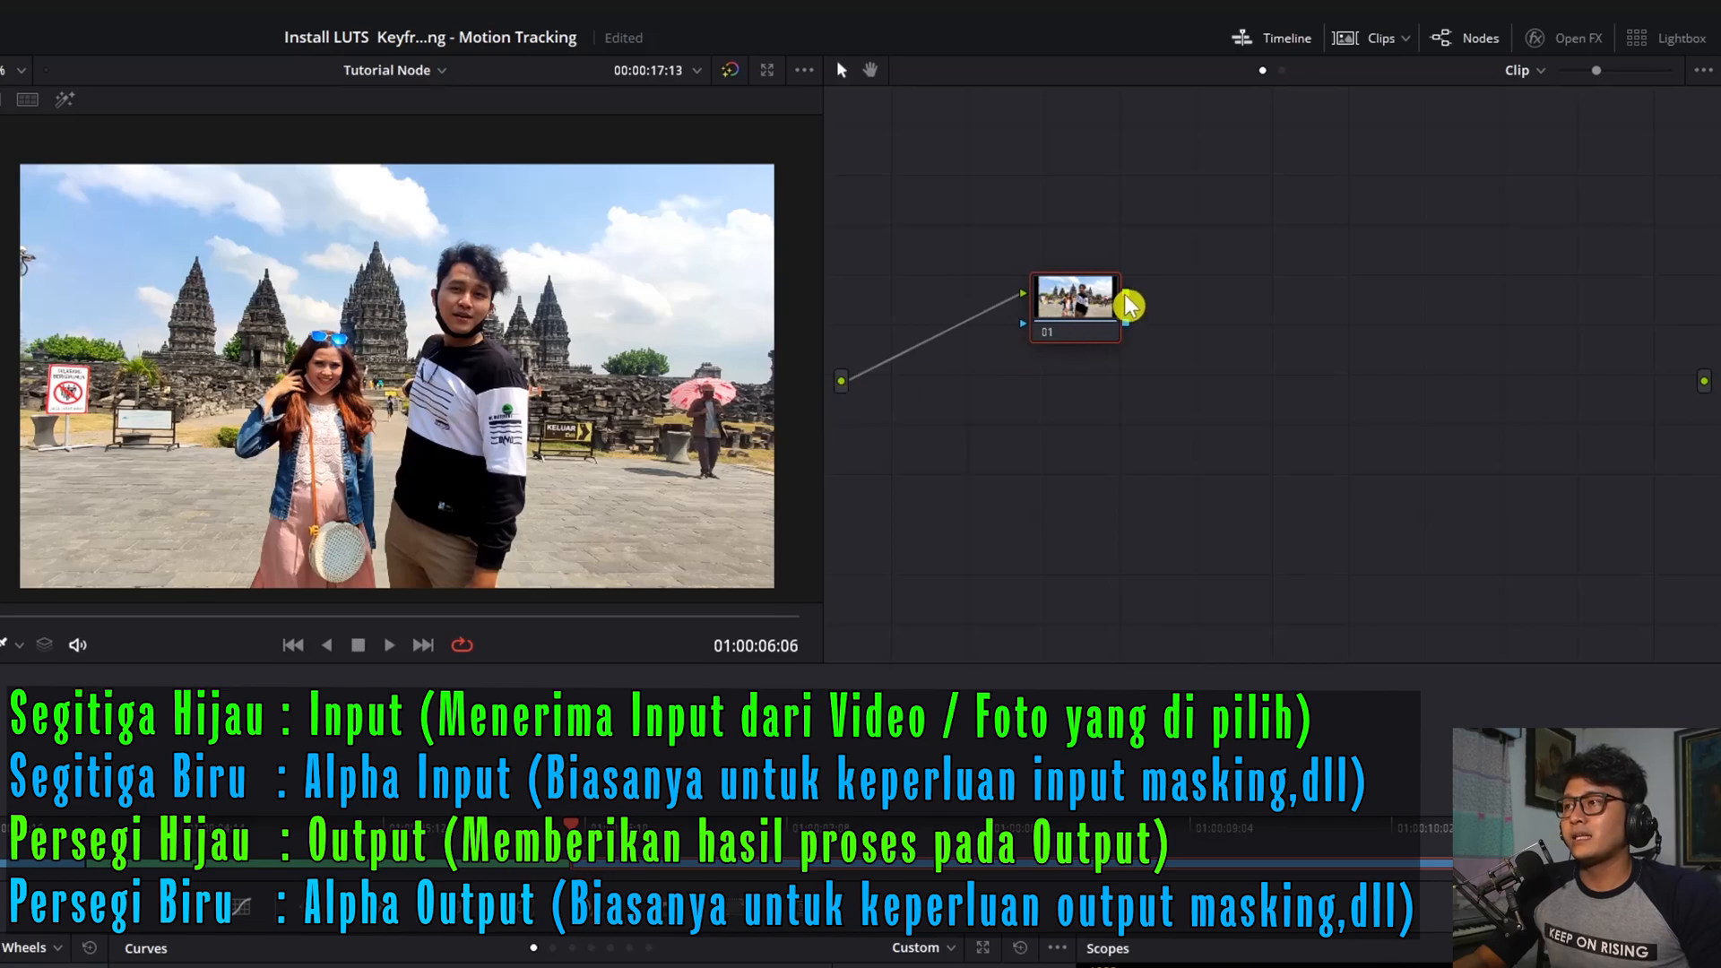
pyautogui.moveTo(1126, 296); pyautogui.dragTo(1701, 377)
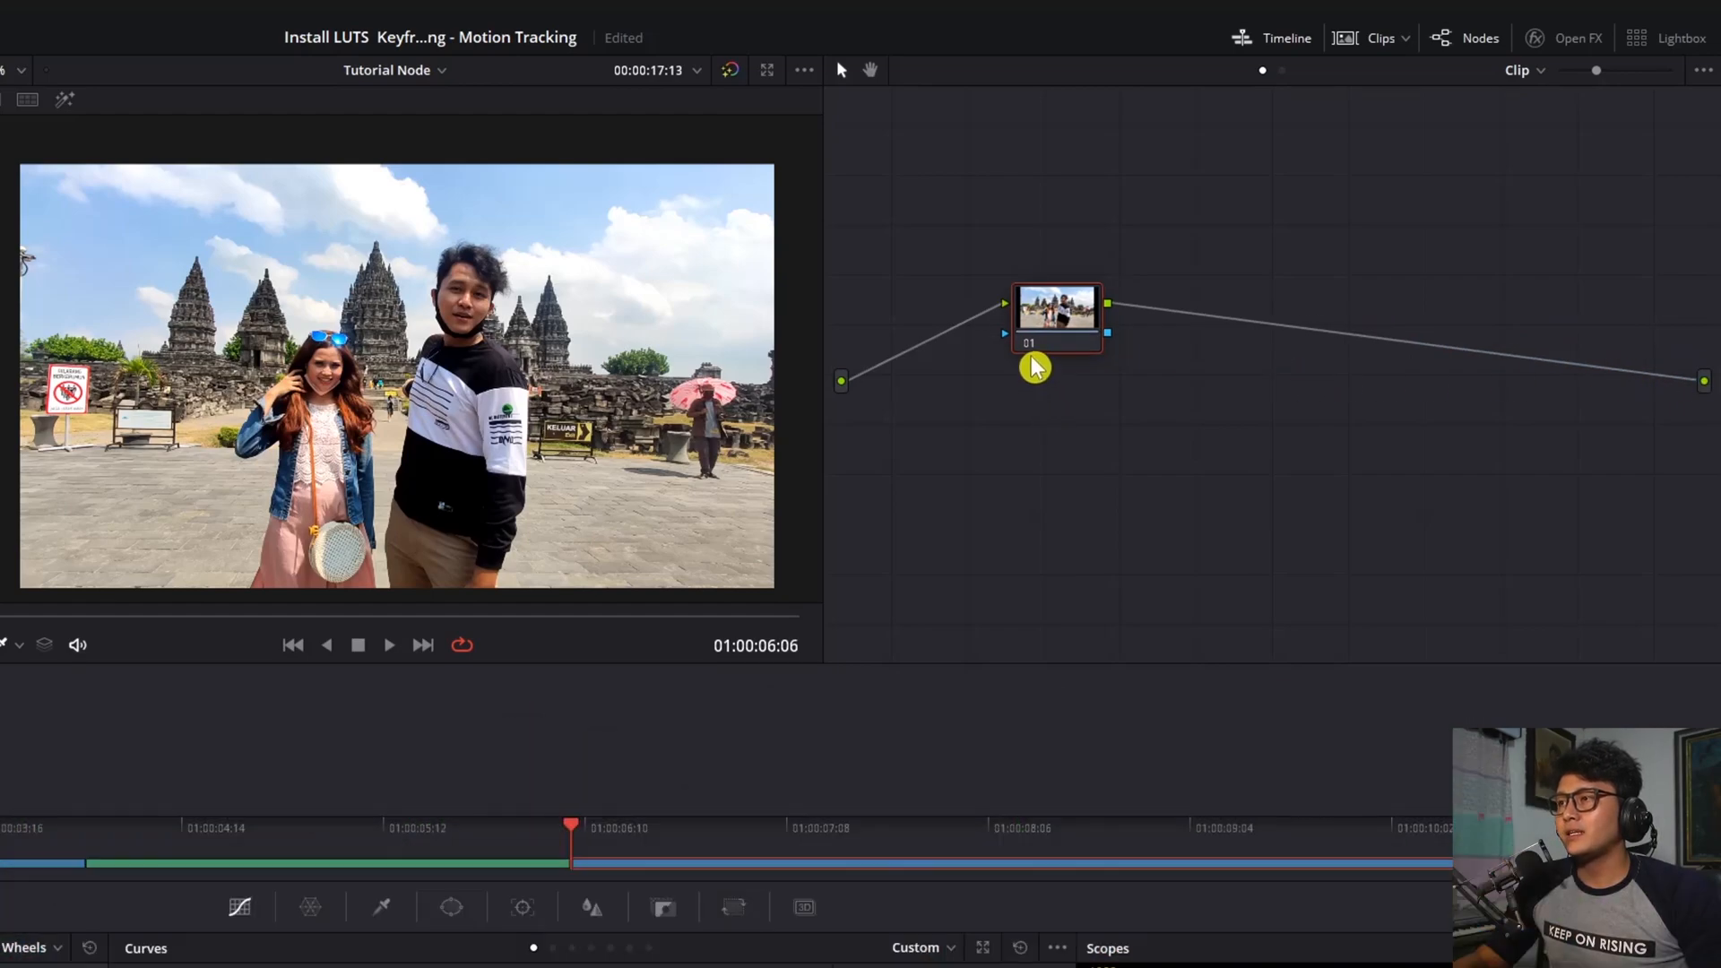
# Reposition node 01 and label it 'Coloring 1'
pyautogui.moveTo(1024, 346); pyautogui.dragTo(980, 334)
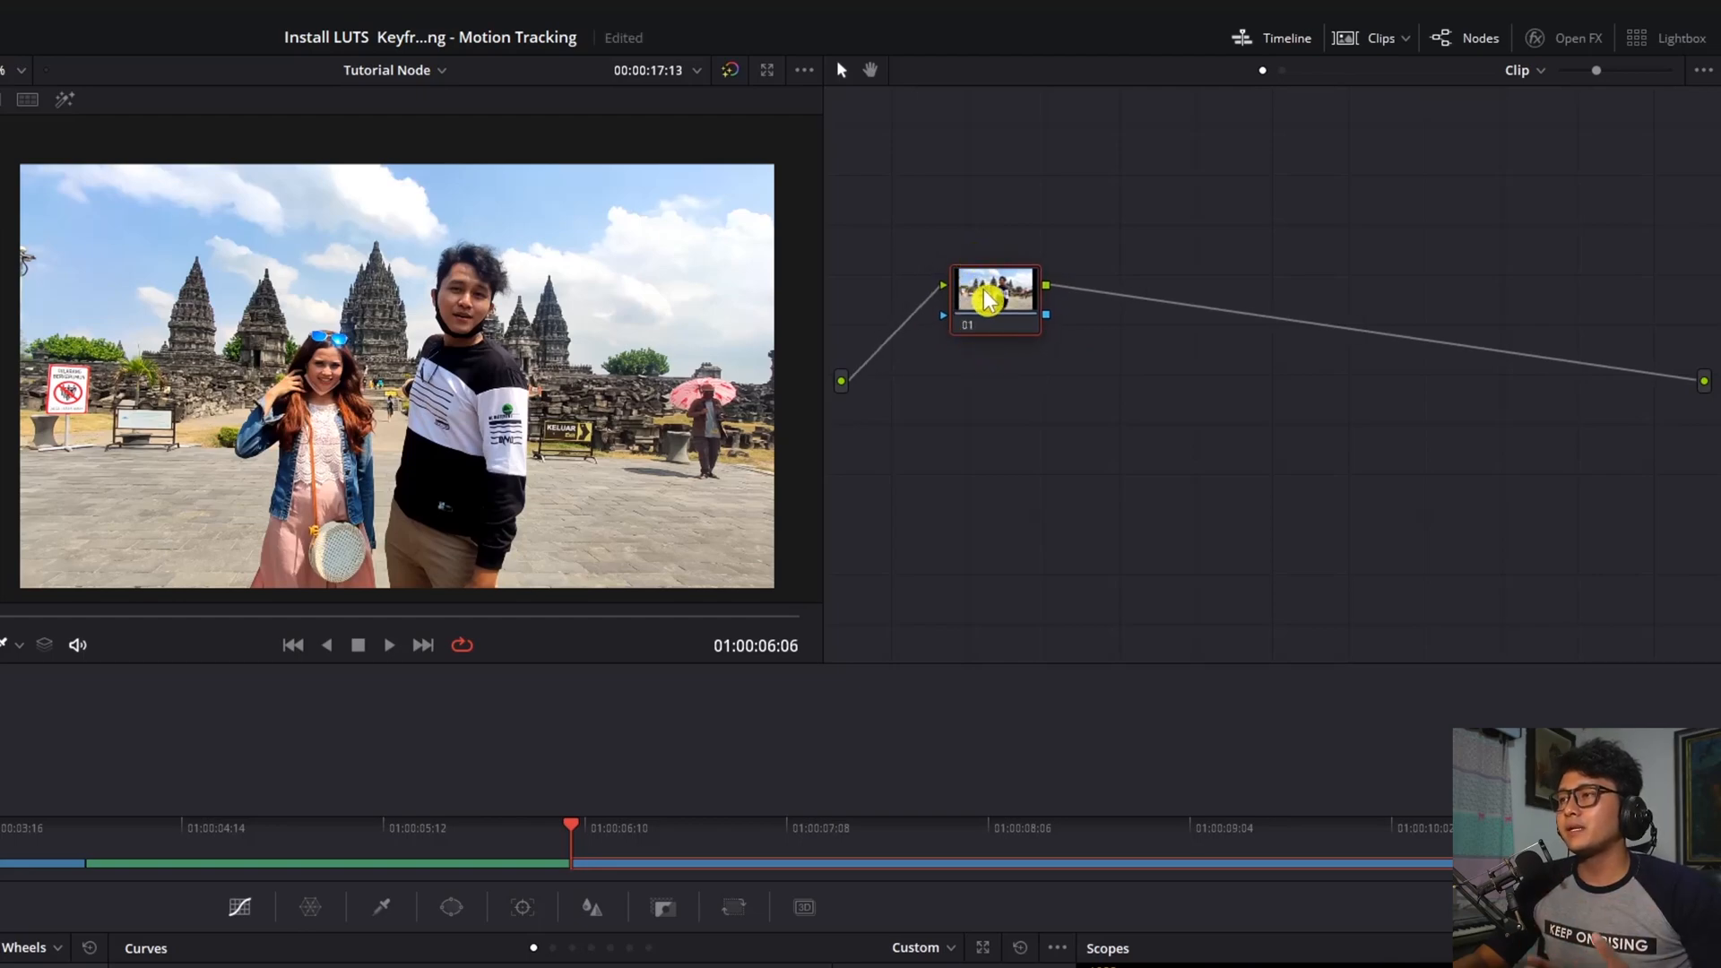
pyautogui.moveTo(984, 291); pyautogui.dragTo(990, 292)
pyautogui.rightClick(986, 331)
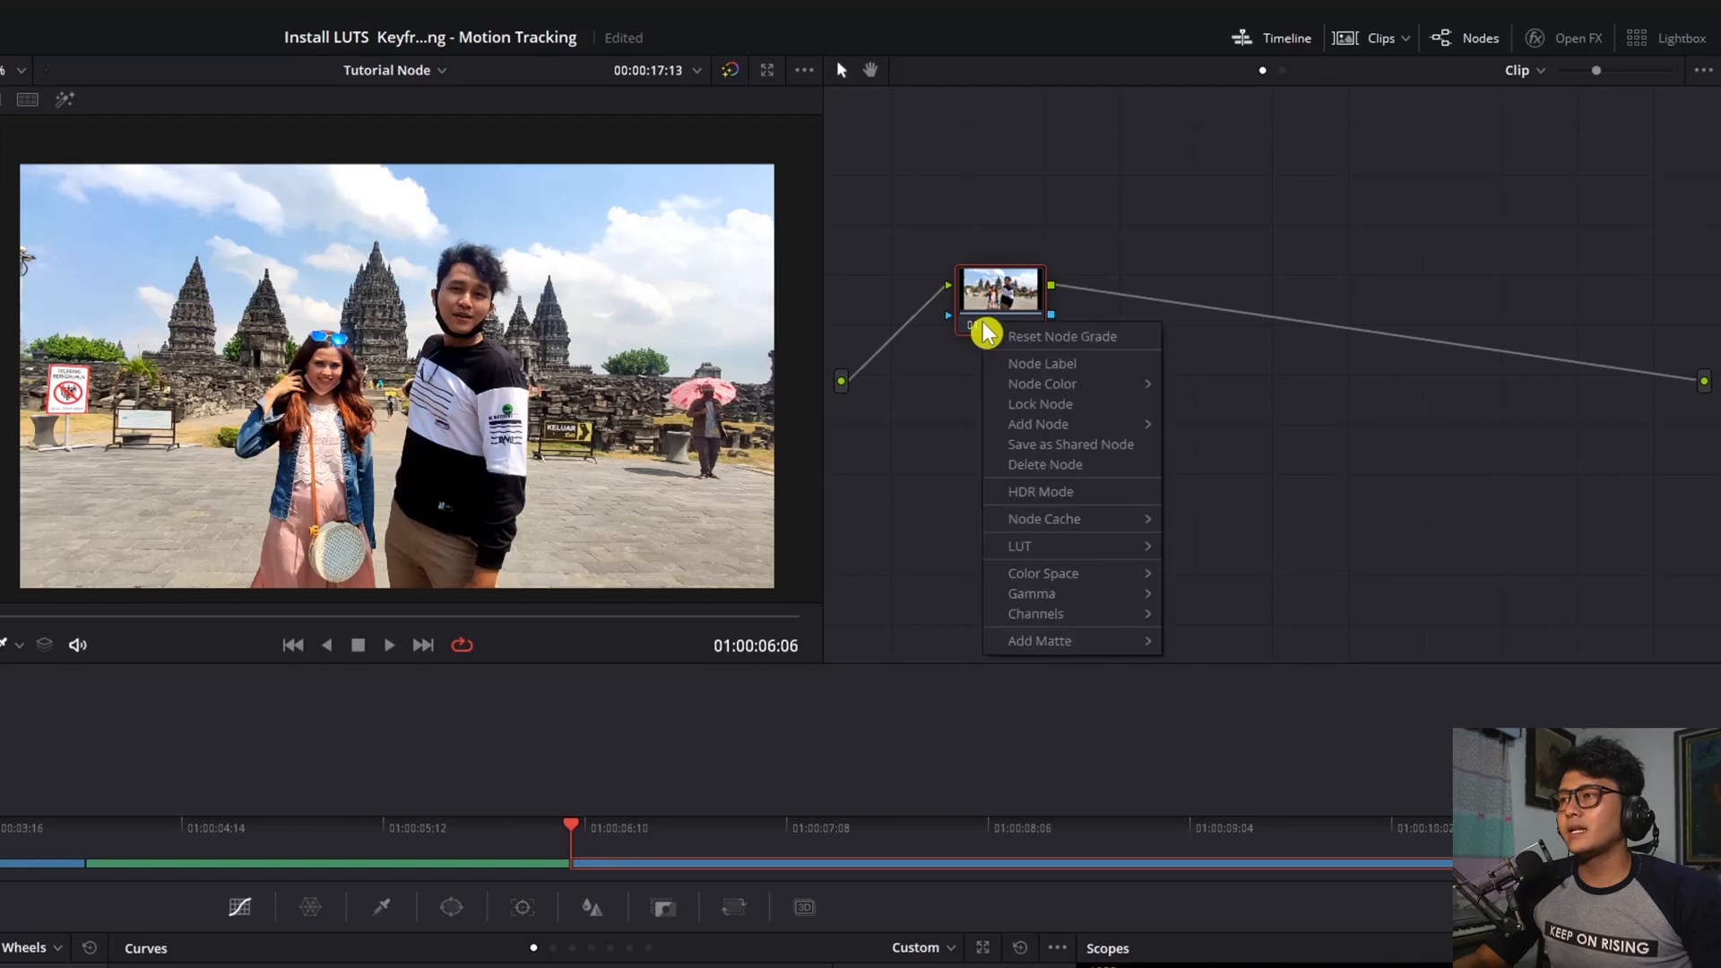
pyautogui.click(1082, 366)
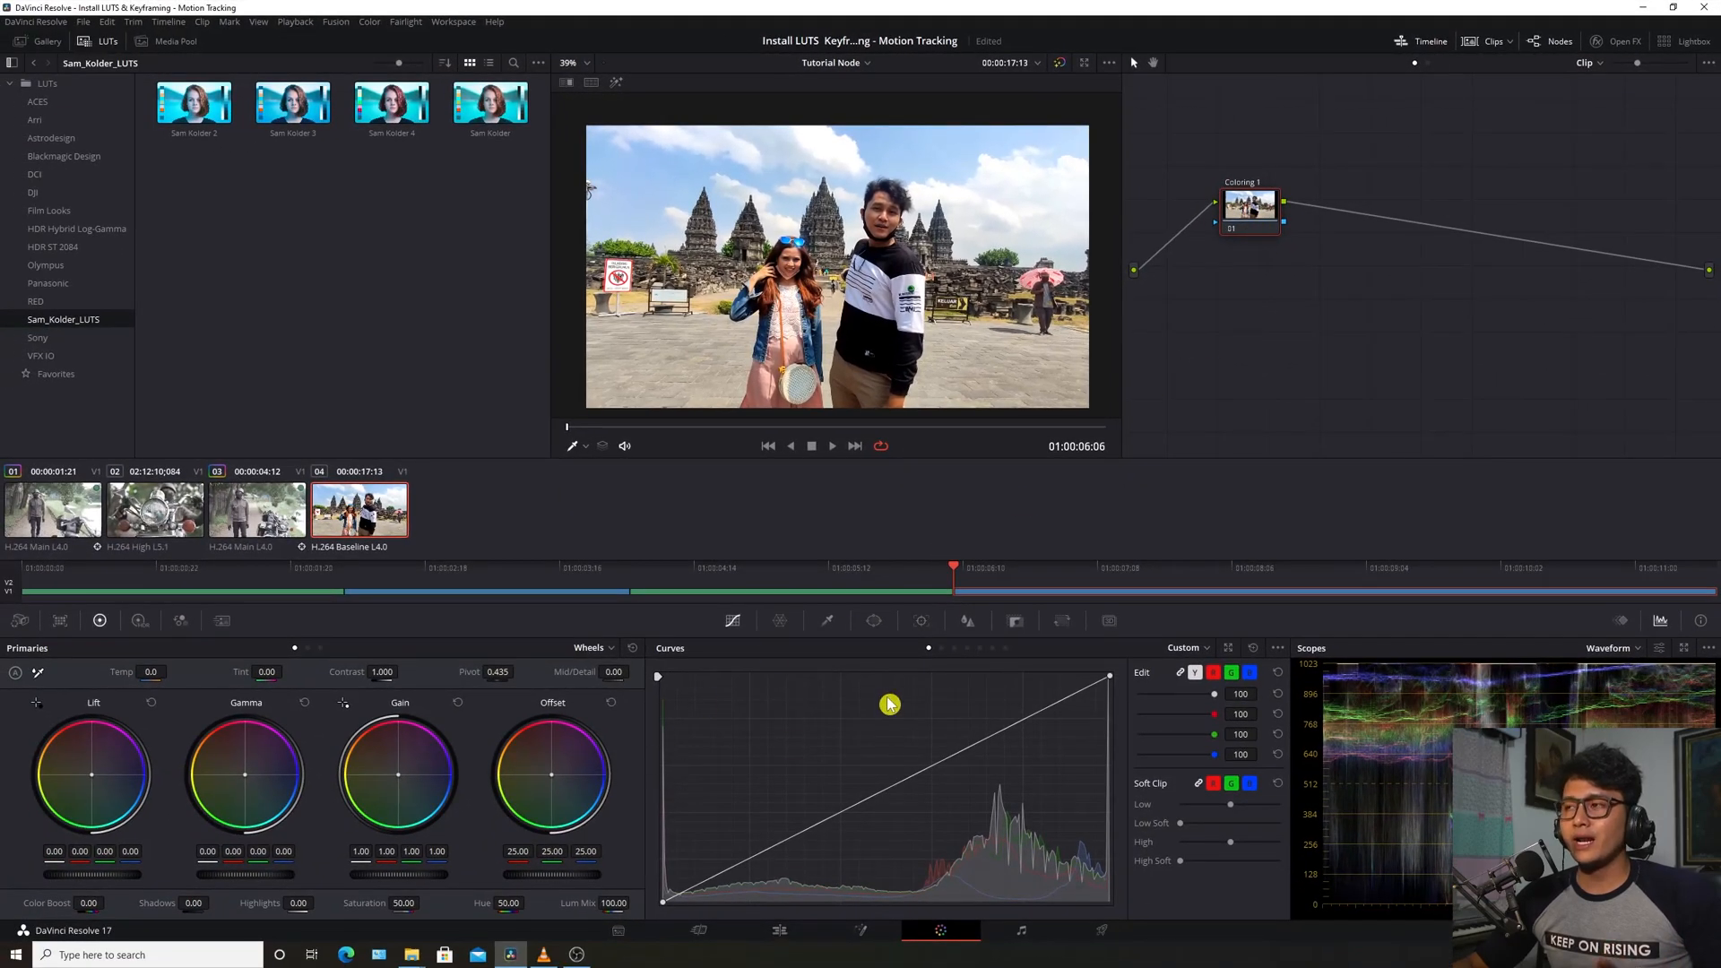
# Push the Offset wheel toward magenta to tint the temple clip
pyautogui.moveTo(1251, 229); pyautogui.dragTo(1252, 210)
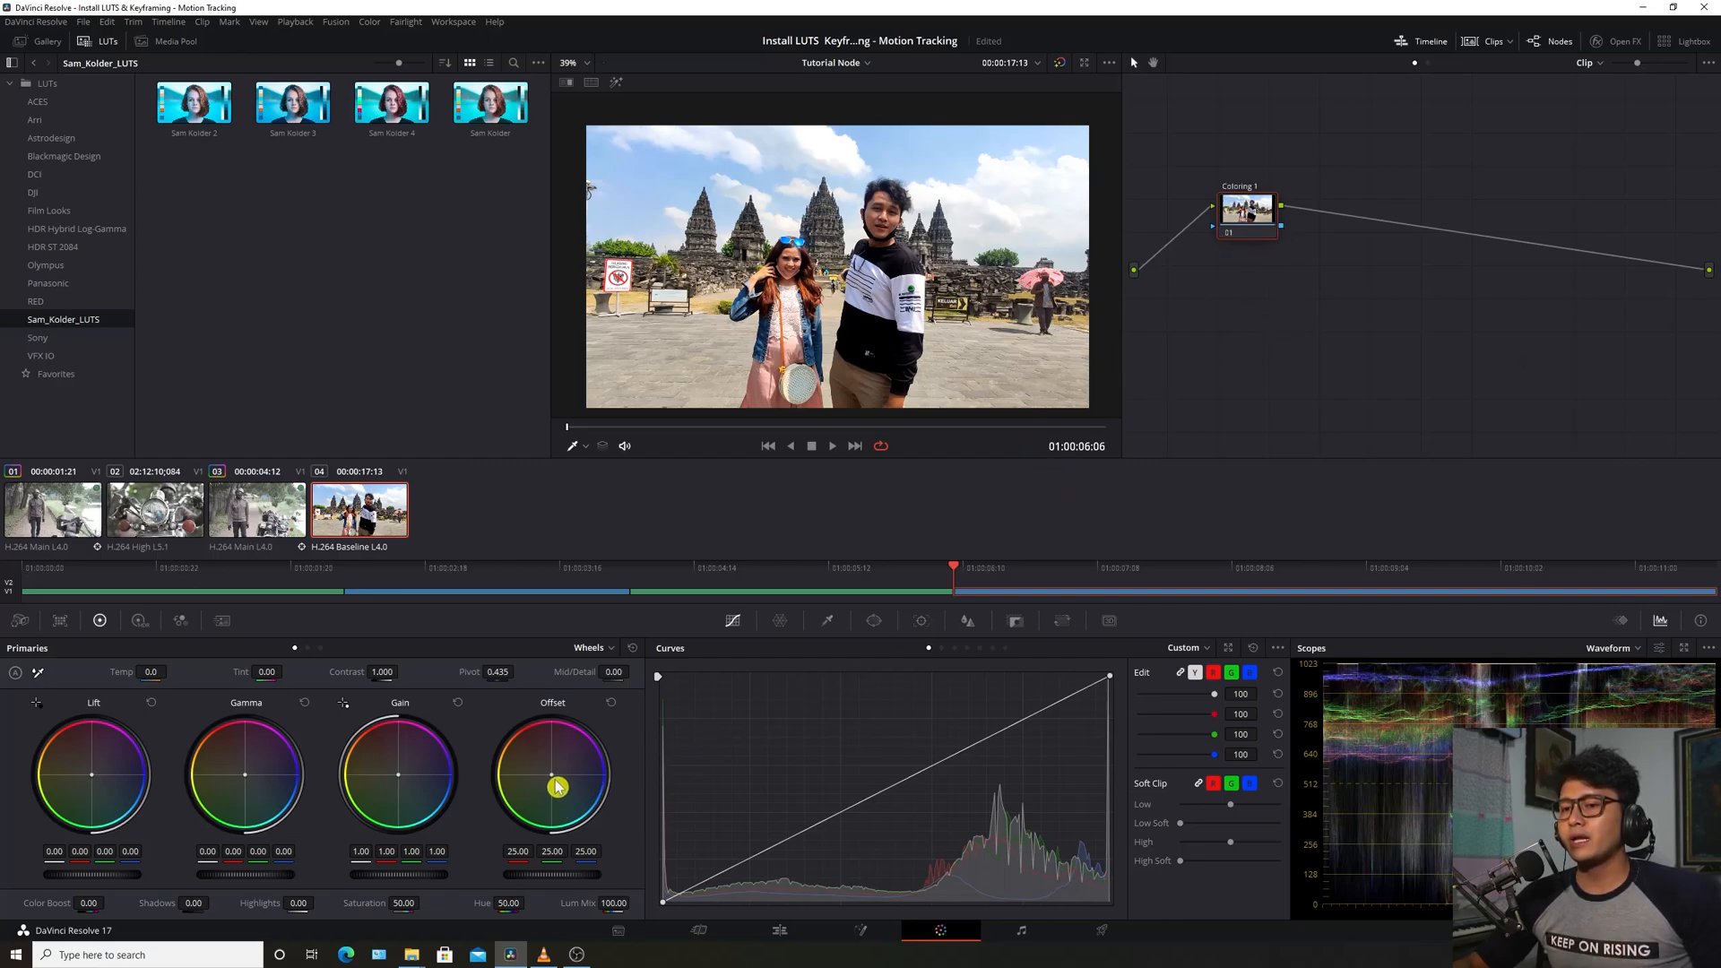
pyautogui.moveTo(553, 773); pyautogui.dragTo(566, 751)
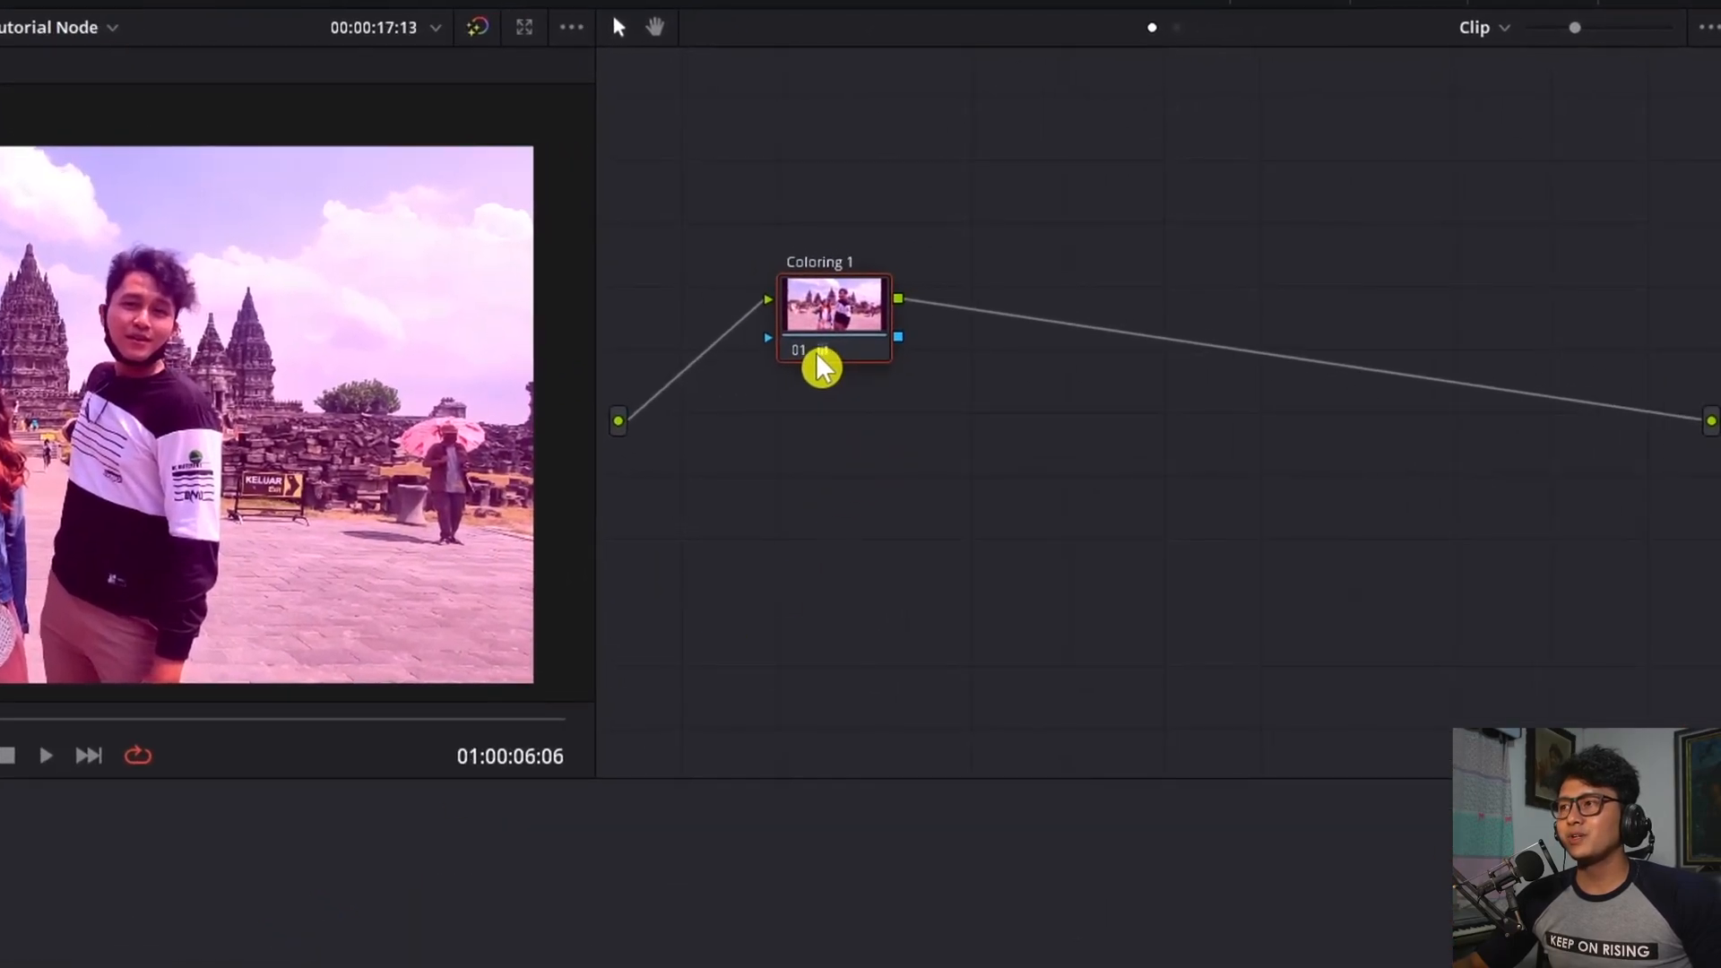
pyautogui.moveTo(826, 355); pyautogui.dragTo(823, 363)
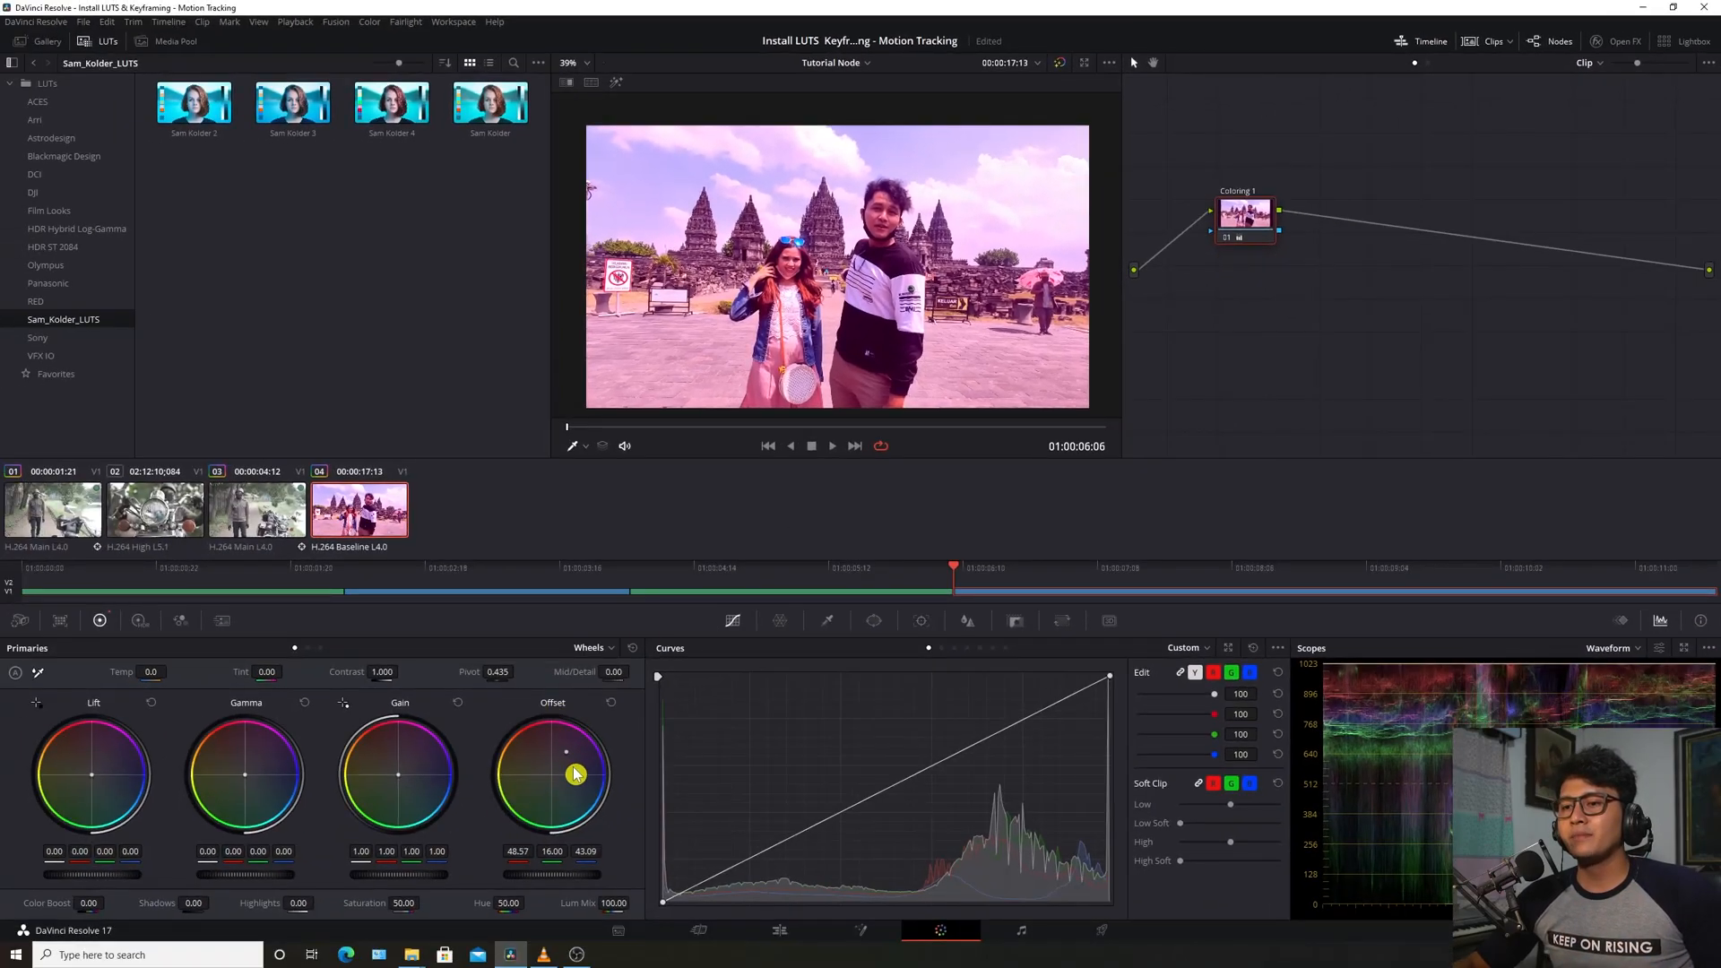
pyautogui.moveTo(570, 760); pyautogui.dragTo(571, 751)
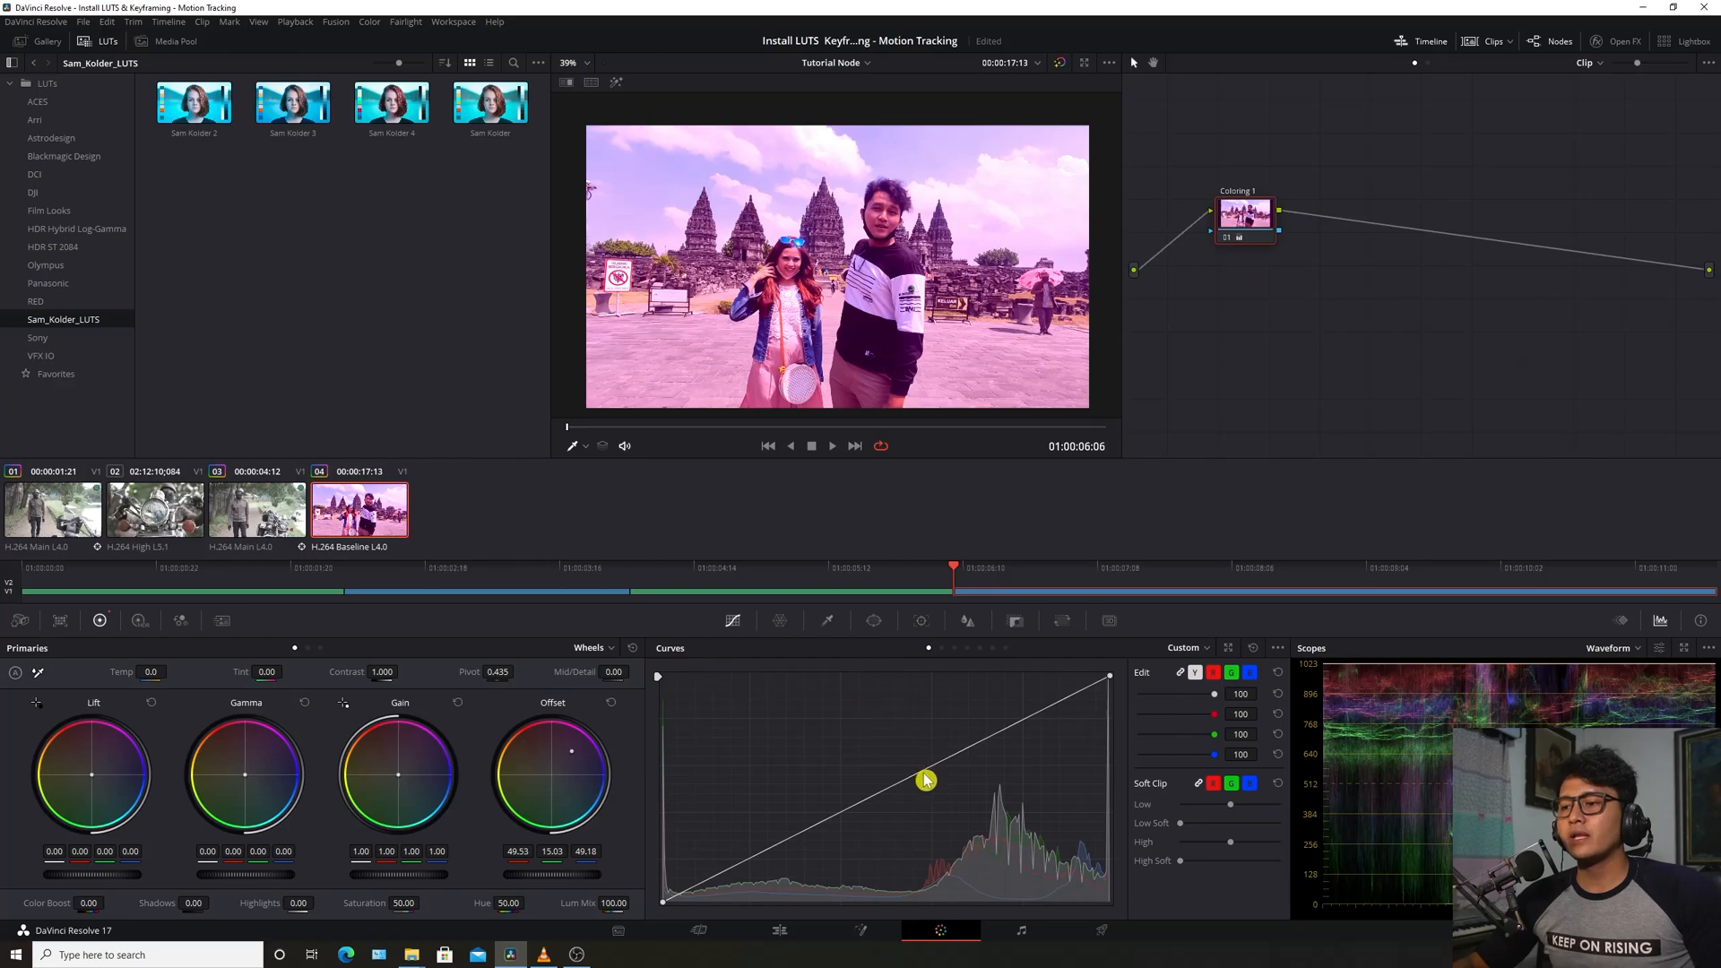
# Add two curve points, raising the upper one and lowering the shadows for contrast
pyautogui.moveTo(949, 765); pyautogui.dragTo(941, 745)
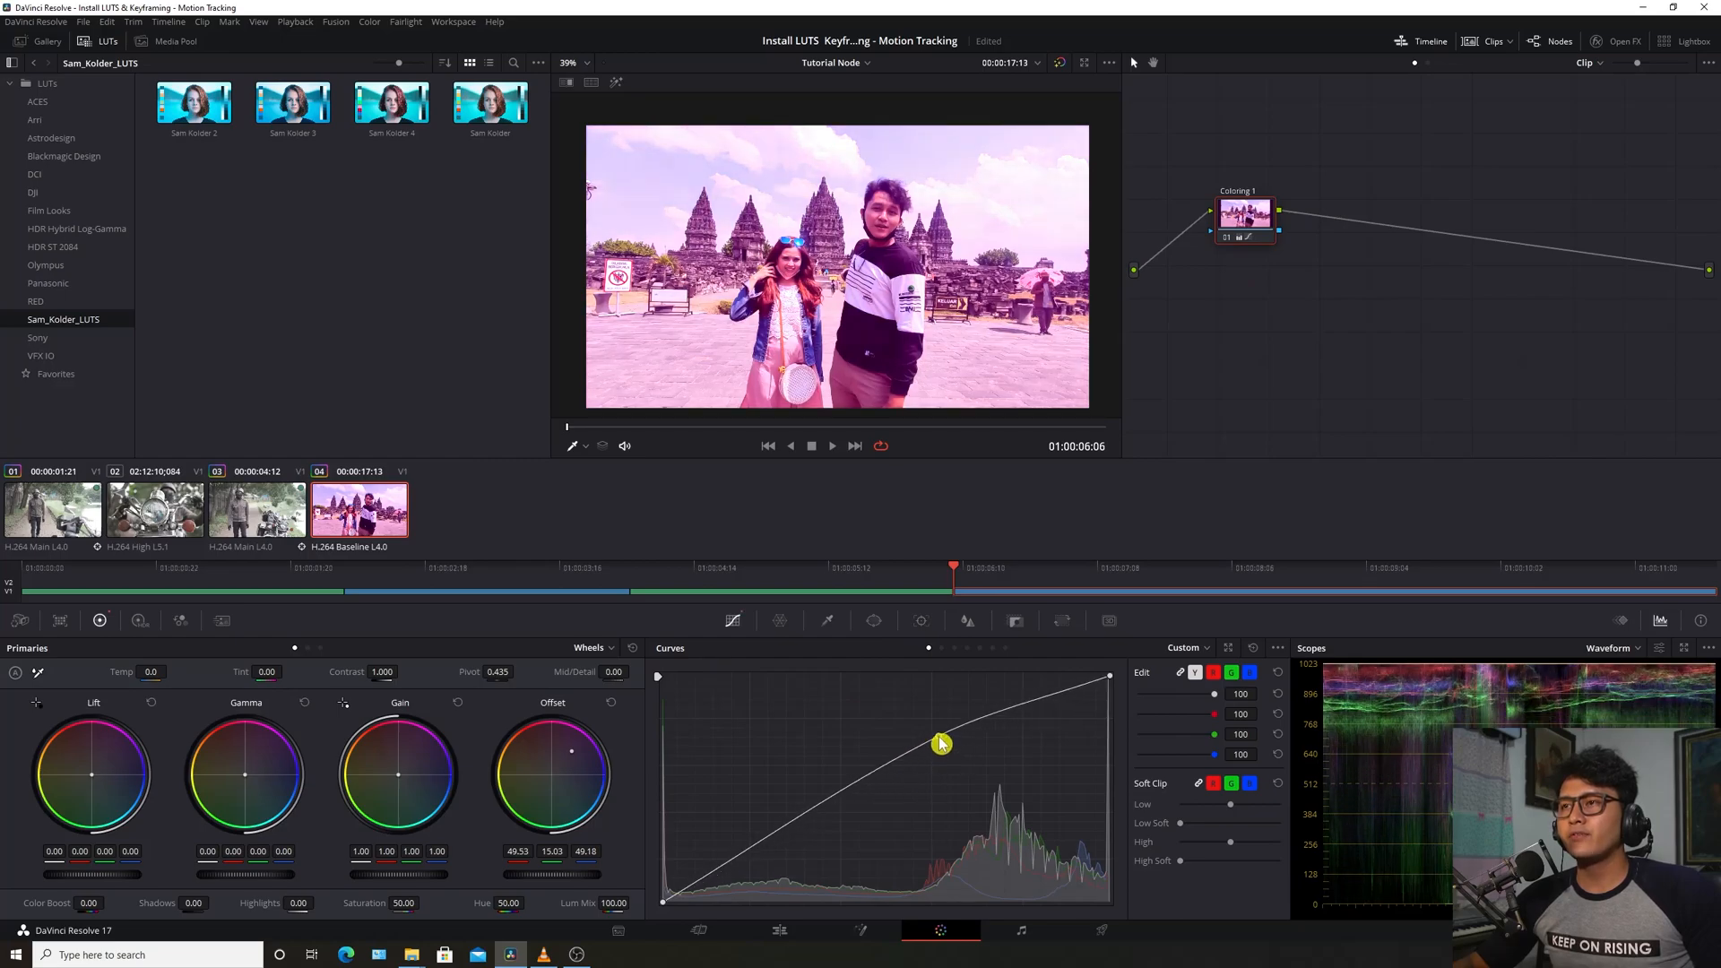
pyautogui.click(851, 807)
pyautogui.moveTo(851, 807); pyautogui.dragTo(857, 819)
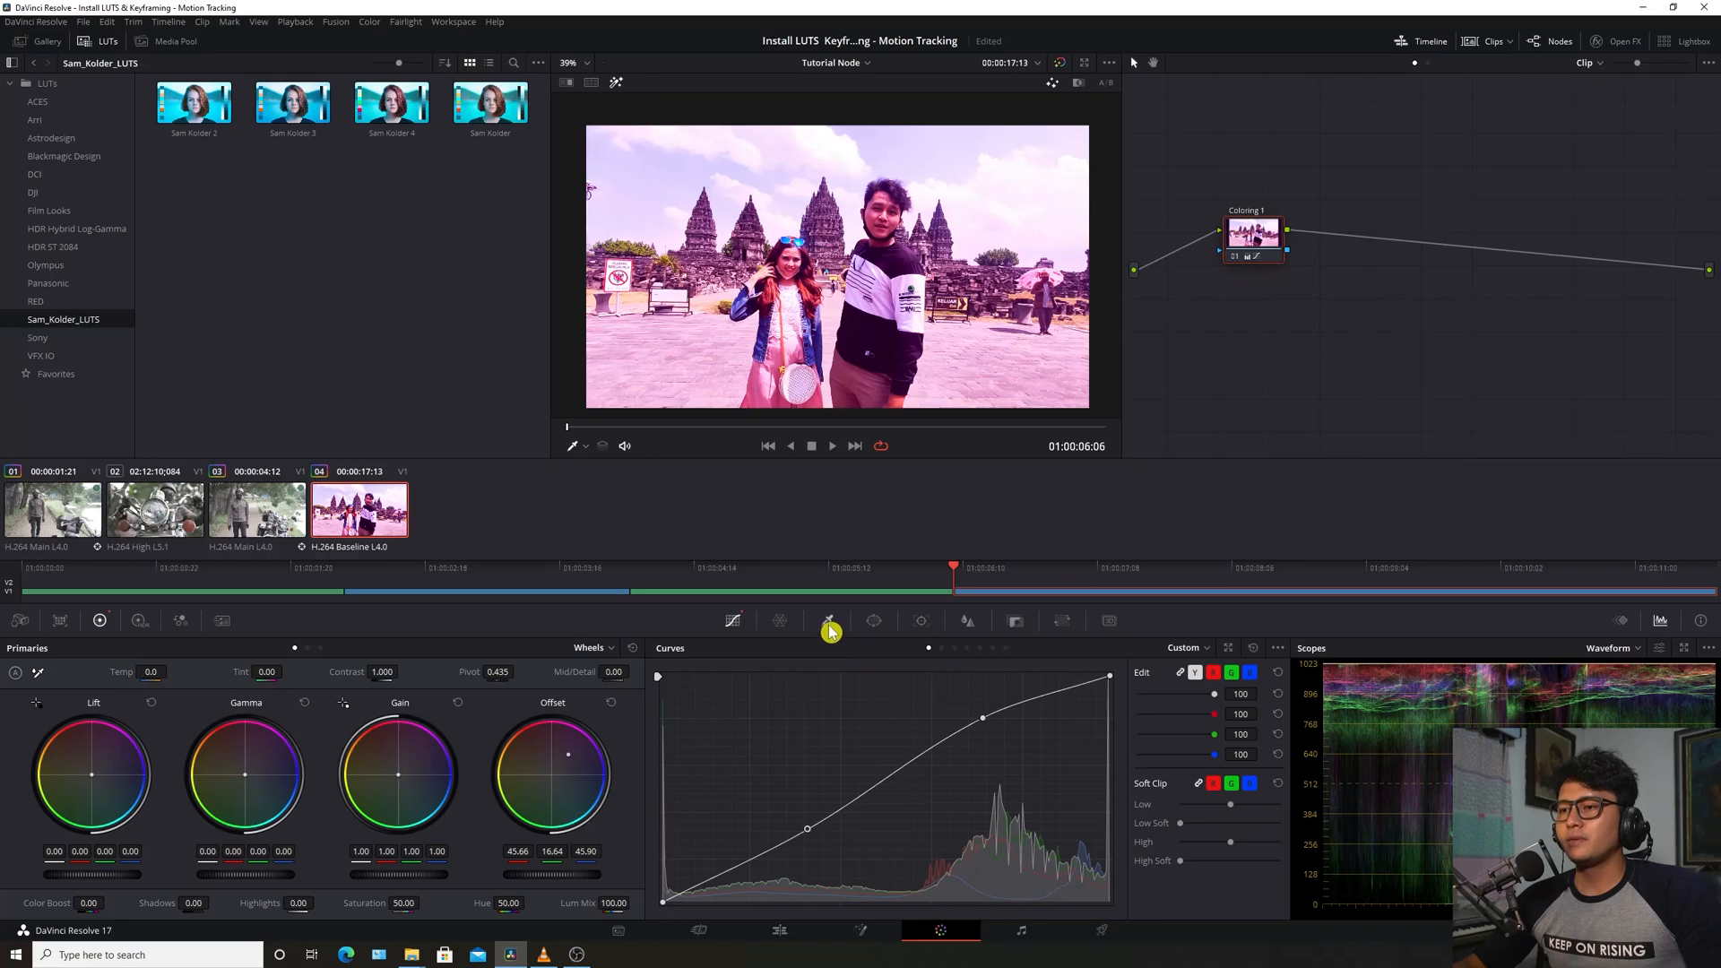
# Sample the sky with the Qualifier picker, then turn off the highlight with Shift+H
pyautogui.click(828, 622)
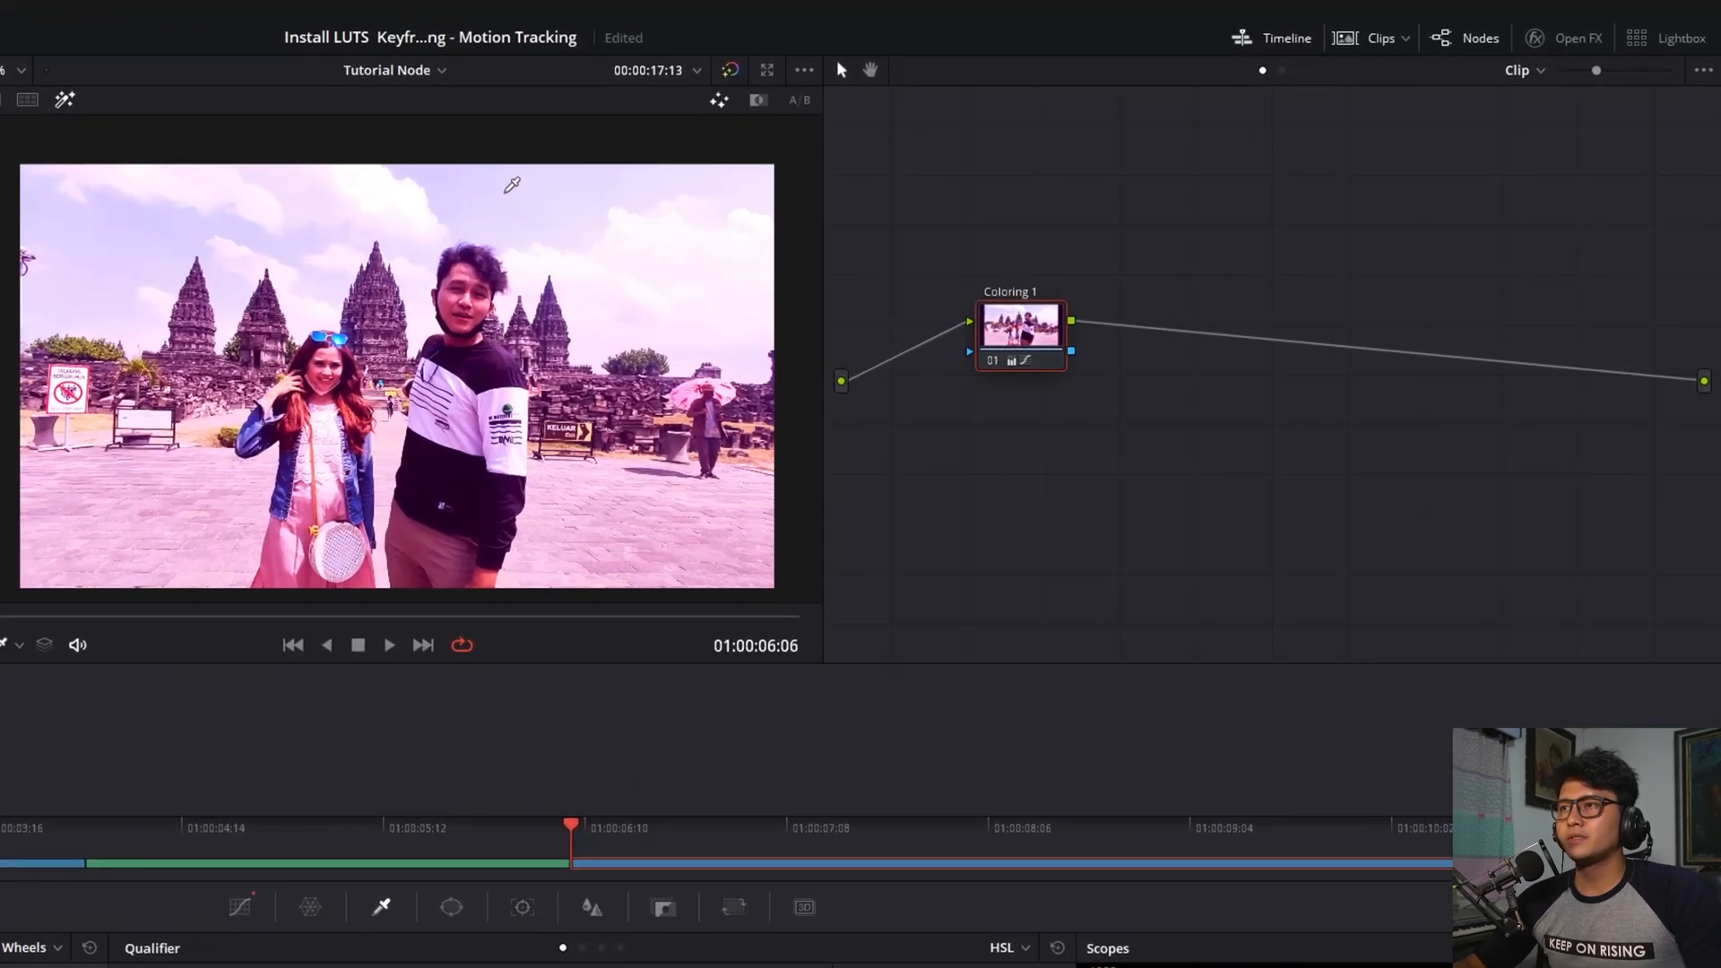
pyautogui.click(915, 140)
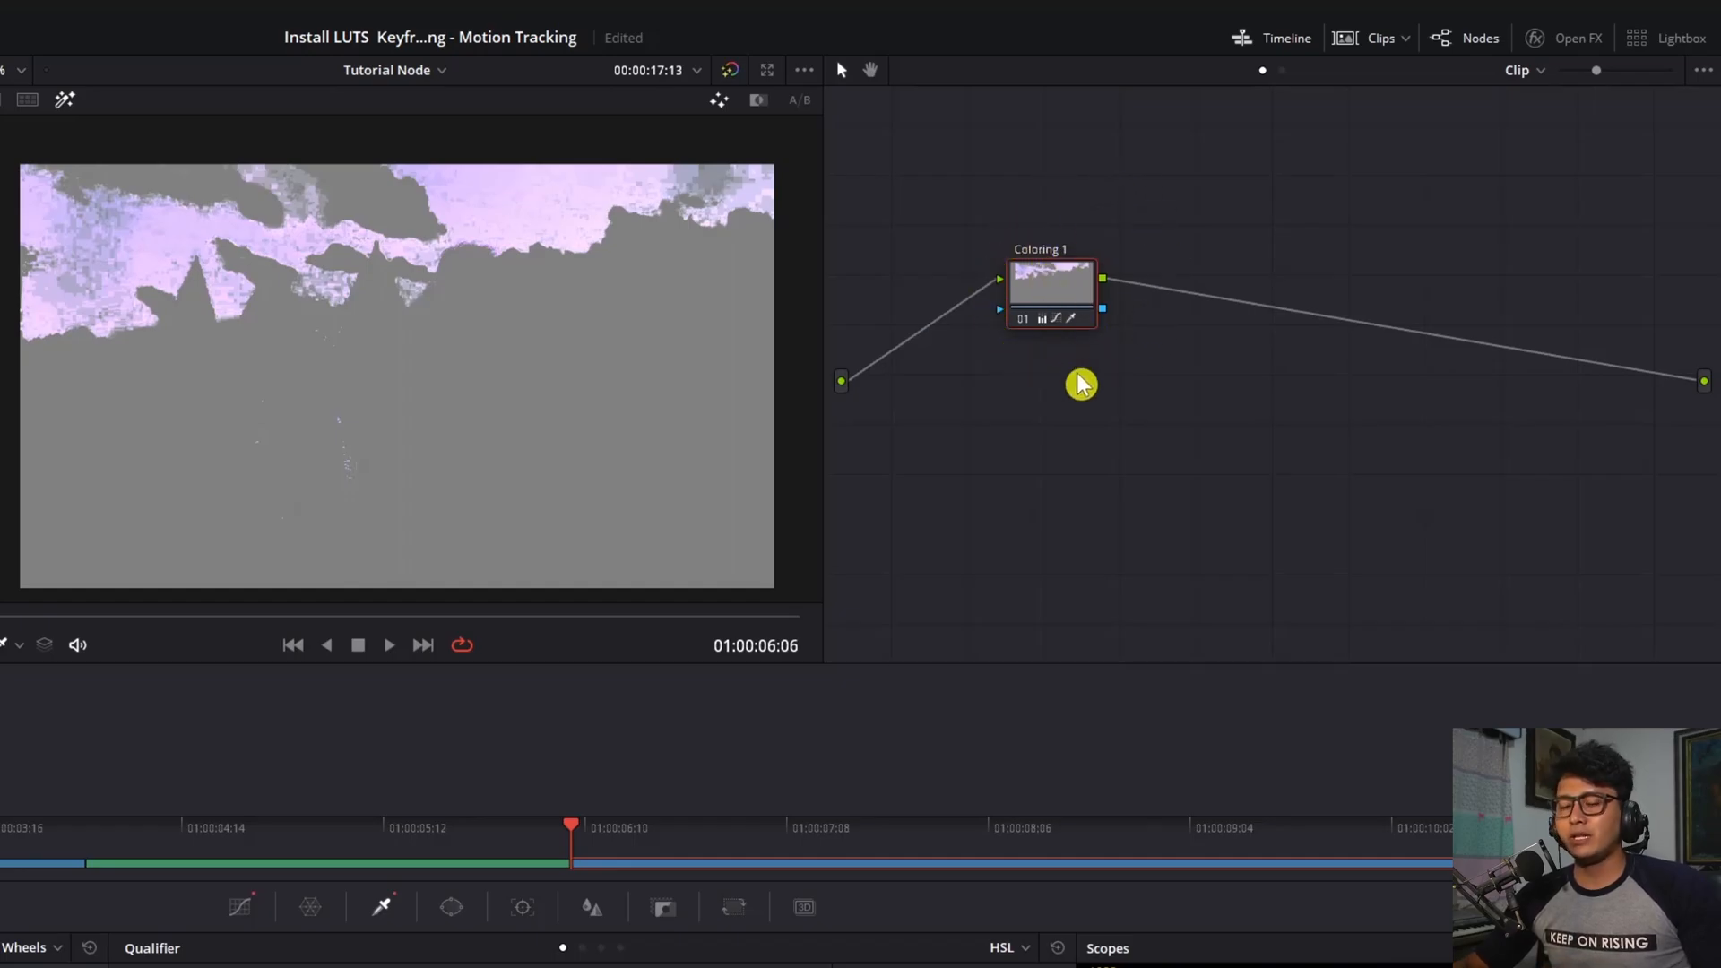
pyautogui.hotkey('shift', 'h')
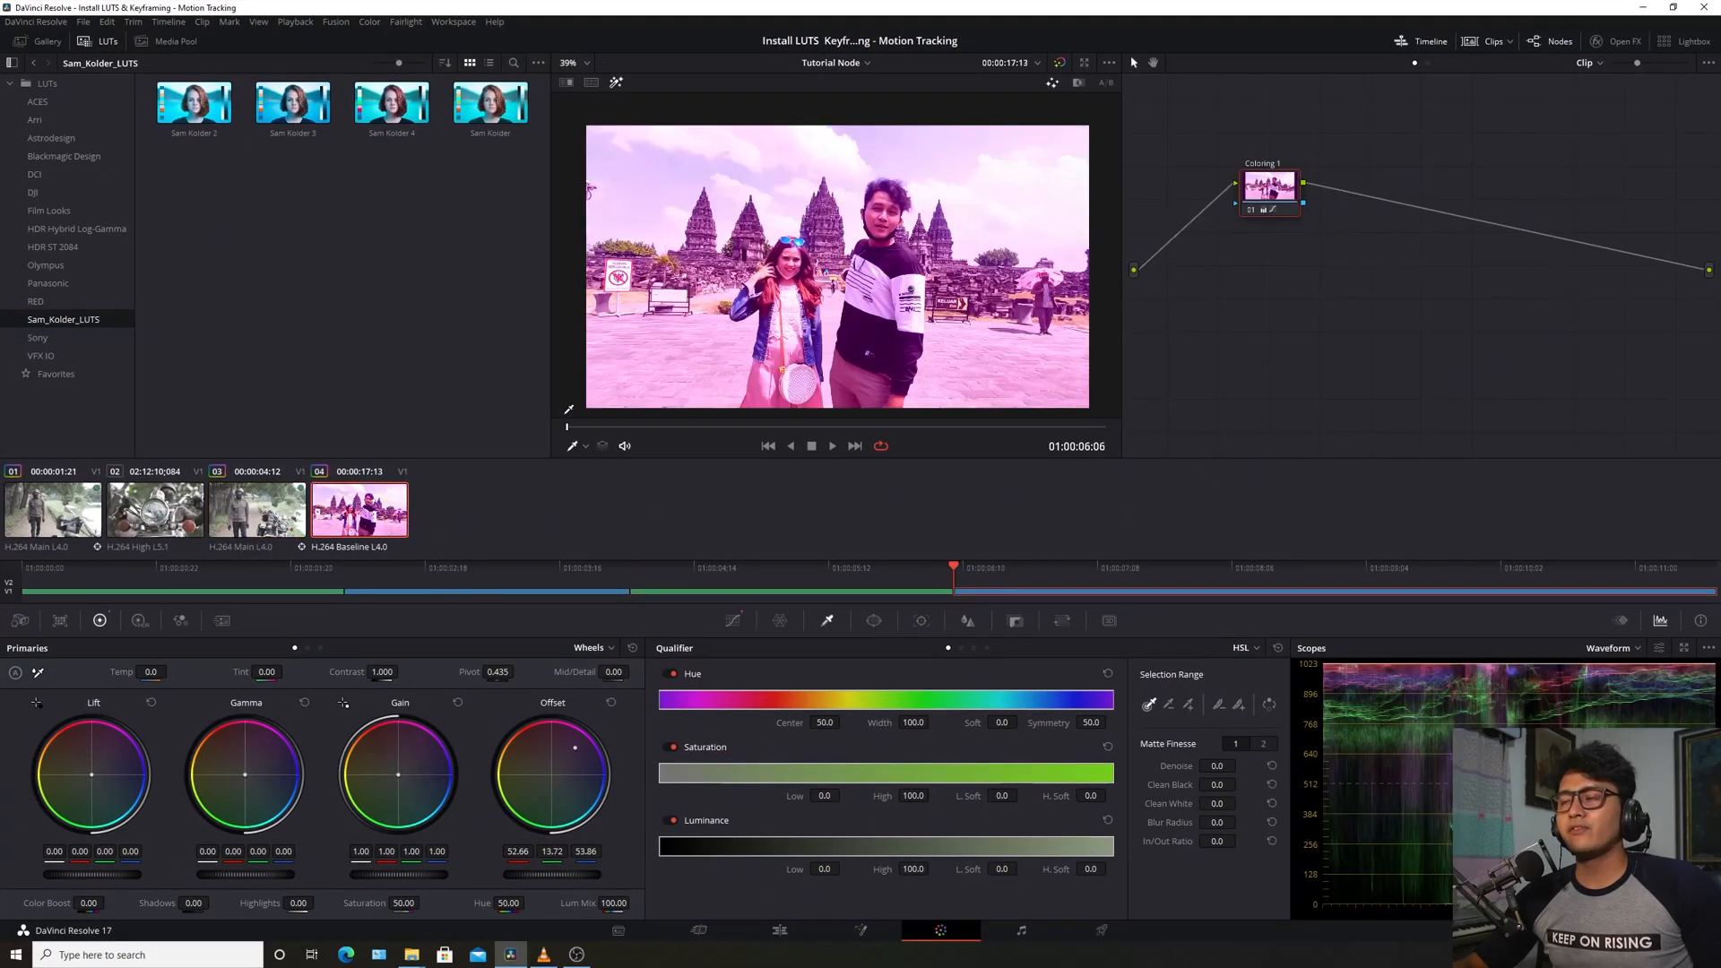
# Check that clips 03, 02 and 01 are ungraded, then return to the temple clip 04
pyautogui.click(241, 518)
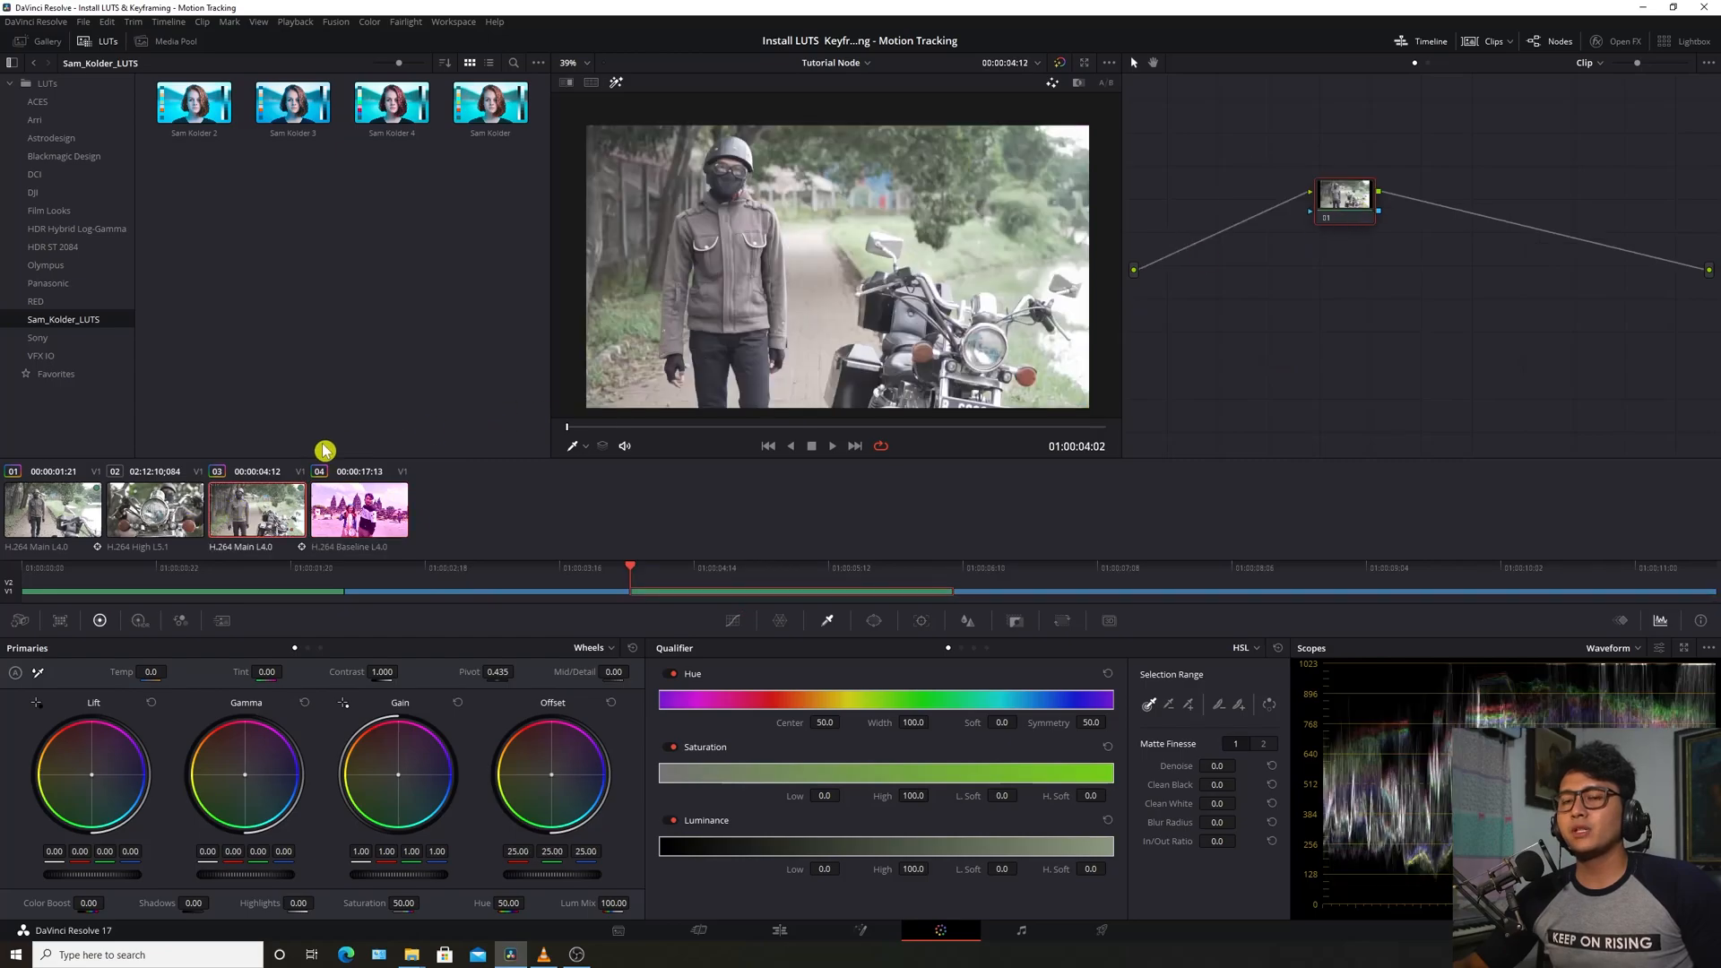
pyautogui.click(133, 522)
pyautogui.click(72, 527)
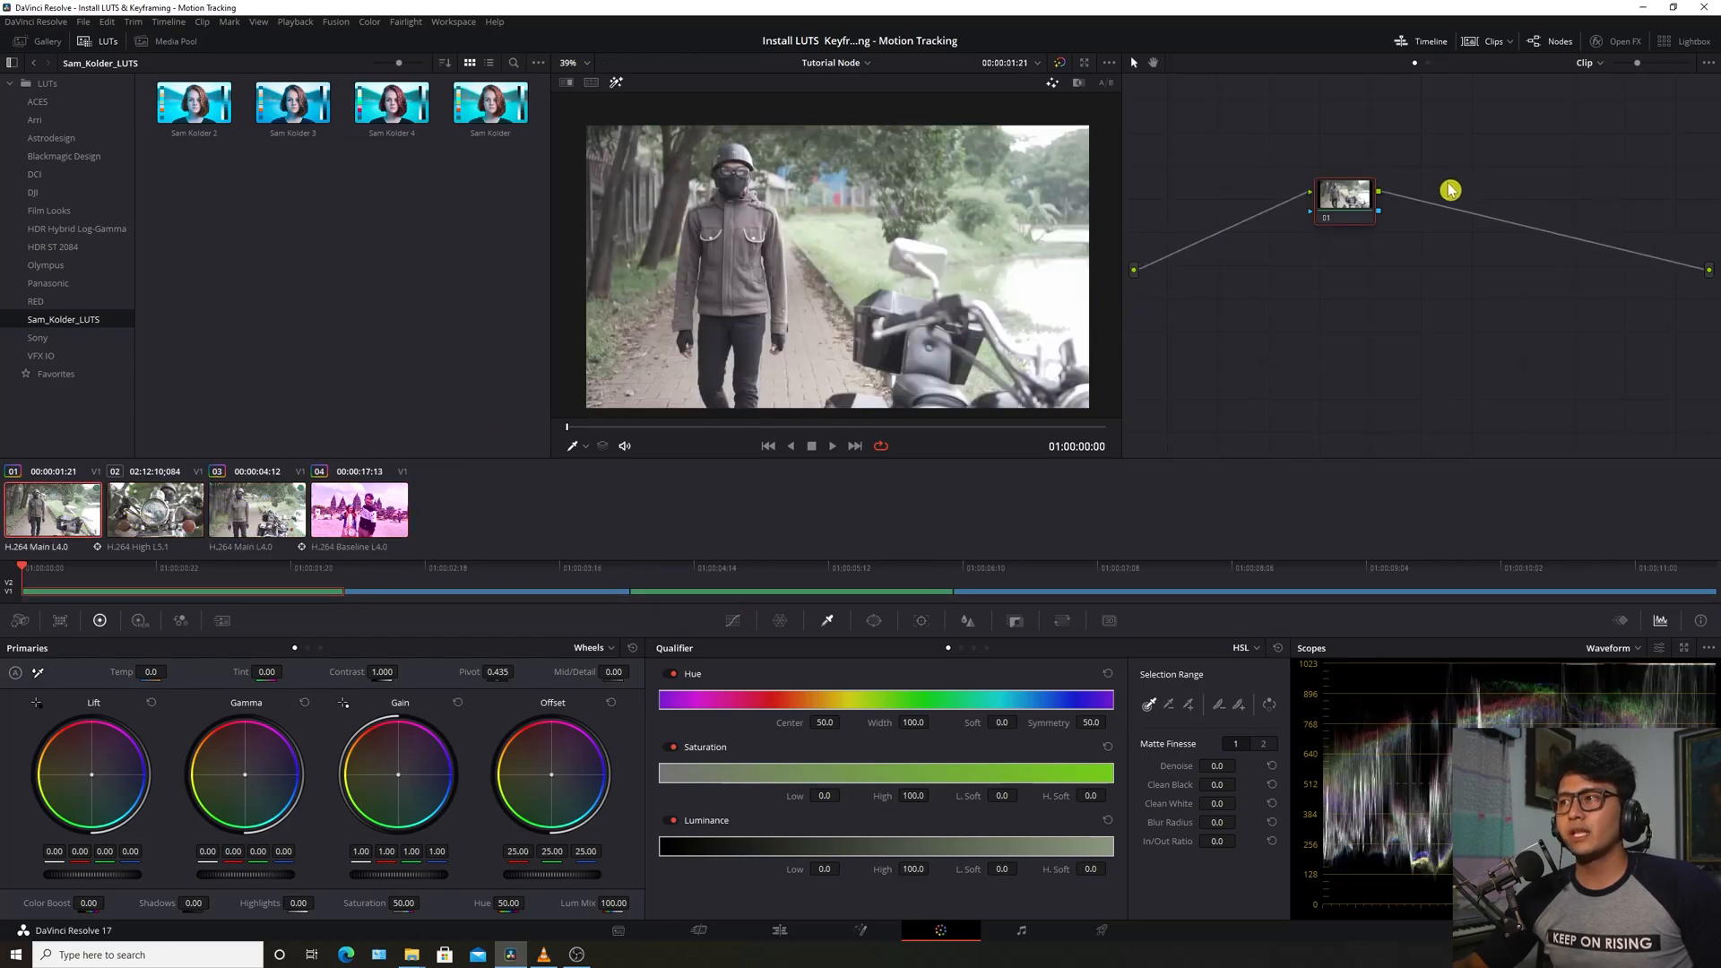
pyautogui.click(377, 522)
# Reposition the Coloring 1 node, with its offset back to neutral (25.61, 25.00, 25.00)
pyautogui.moveTo(1291, 205); pyautogui.dragTo(1289, 222)
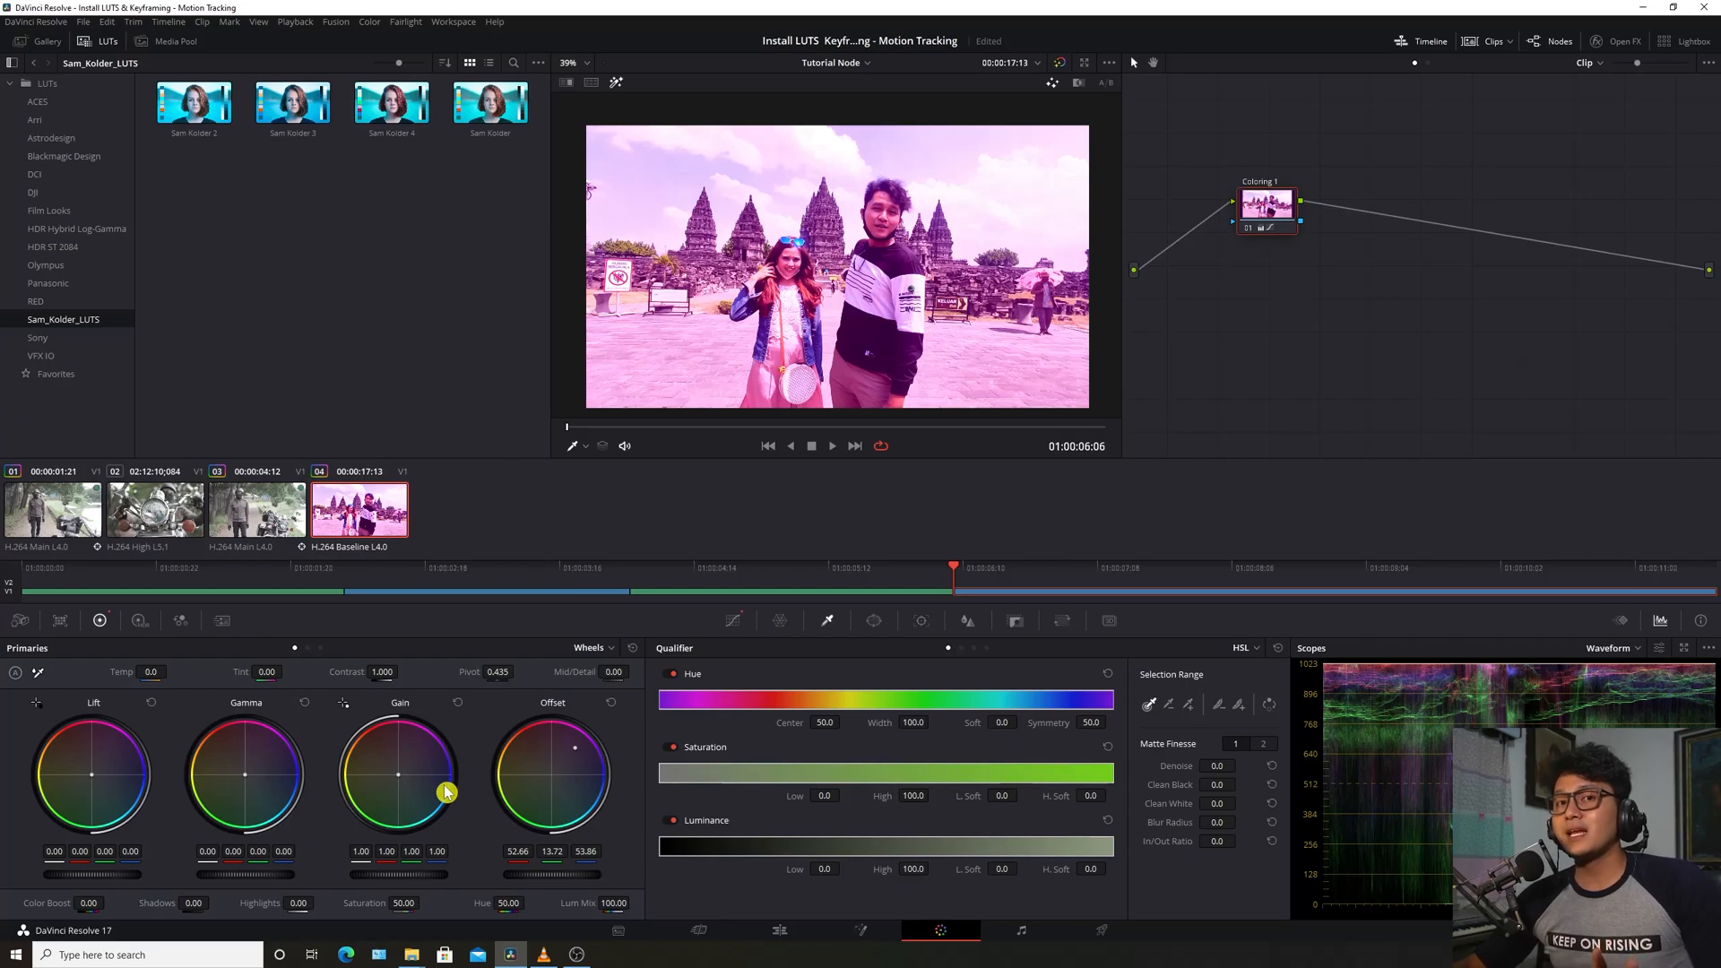
pyautogui.moveTo(1271, 216); pyautogui.dragTo(1273, 198)
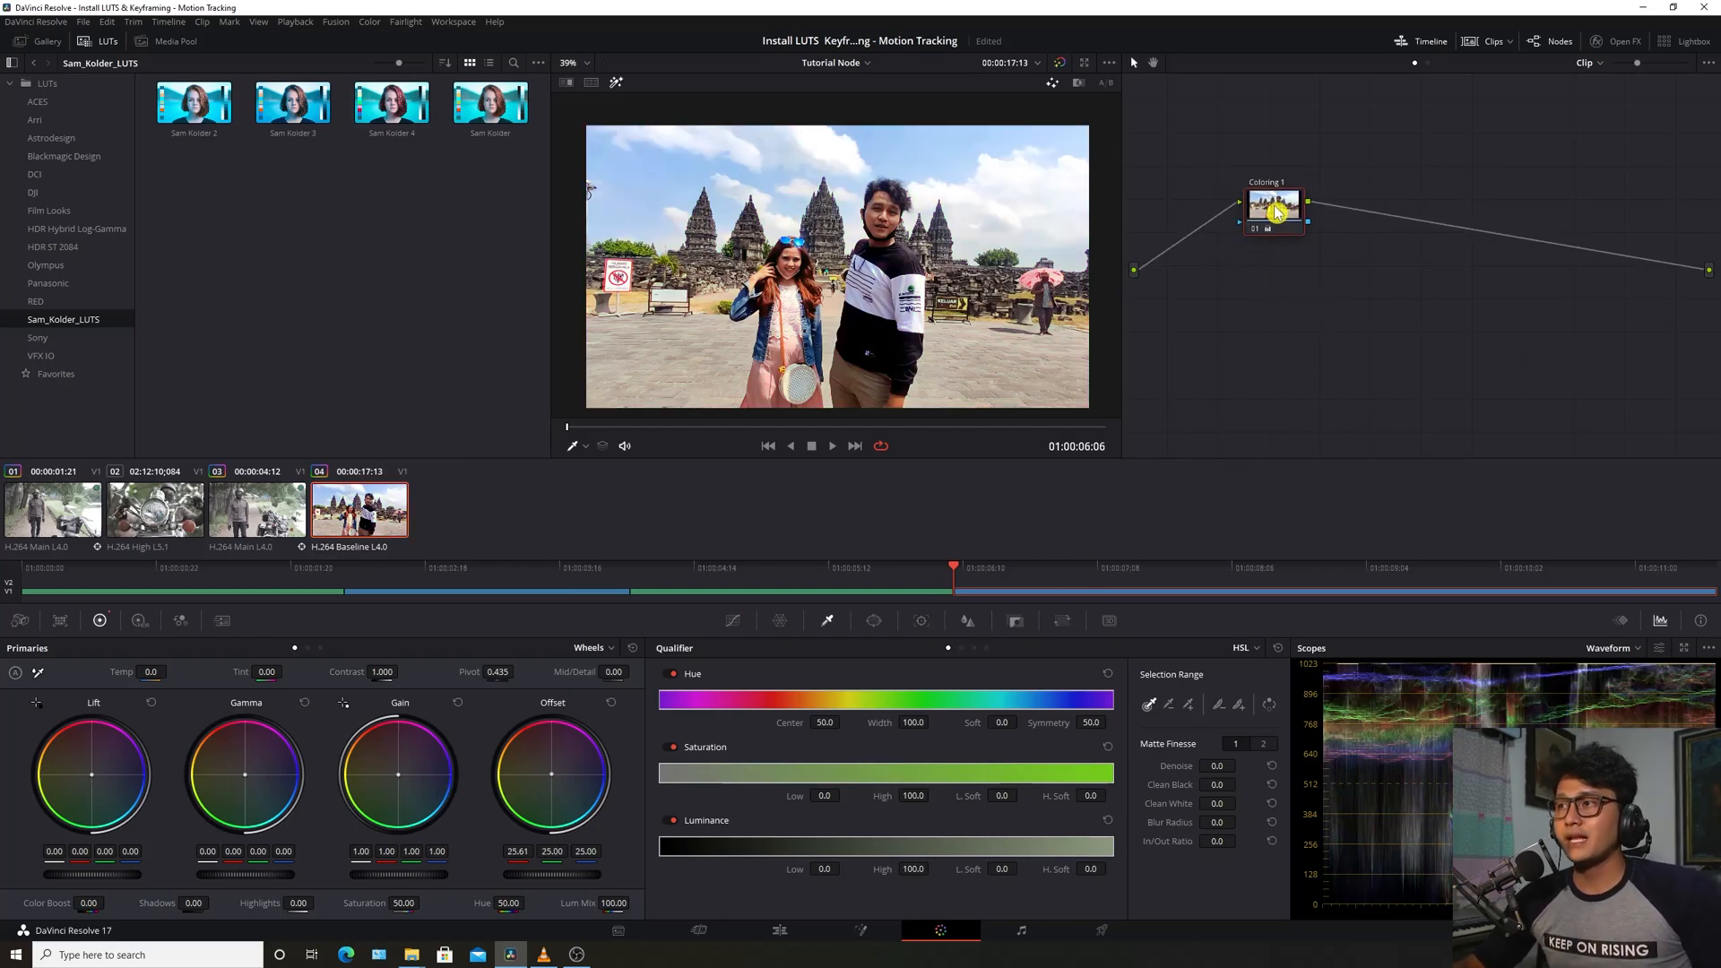
pyautogui.moveTo(1276, 214); pyautogui.dragTo(1242, 208)
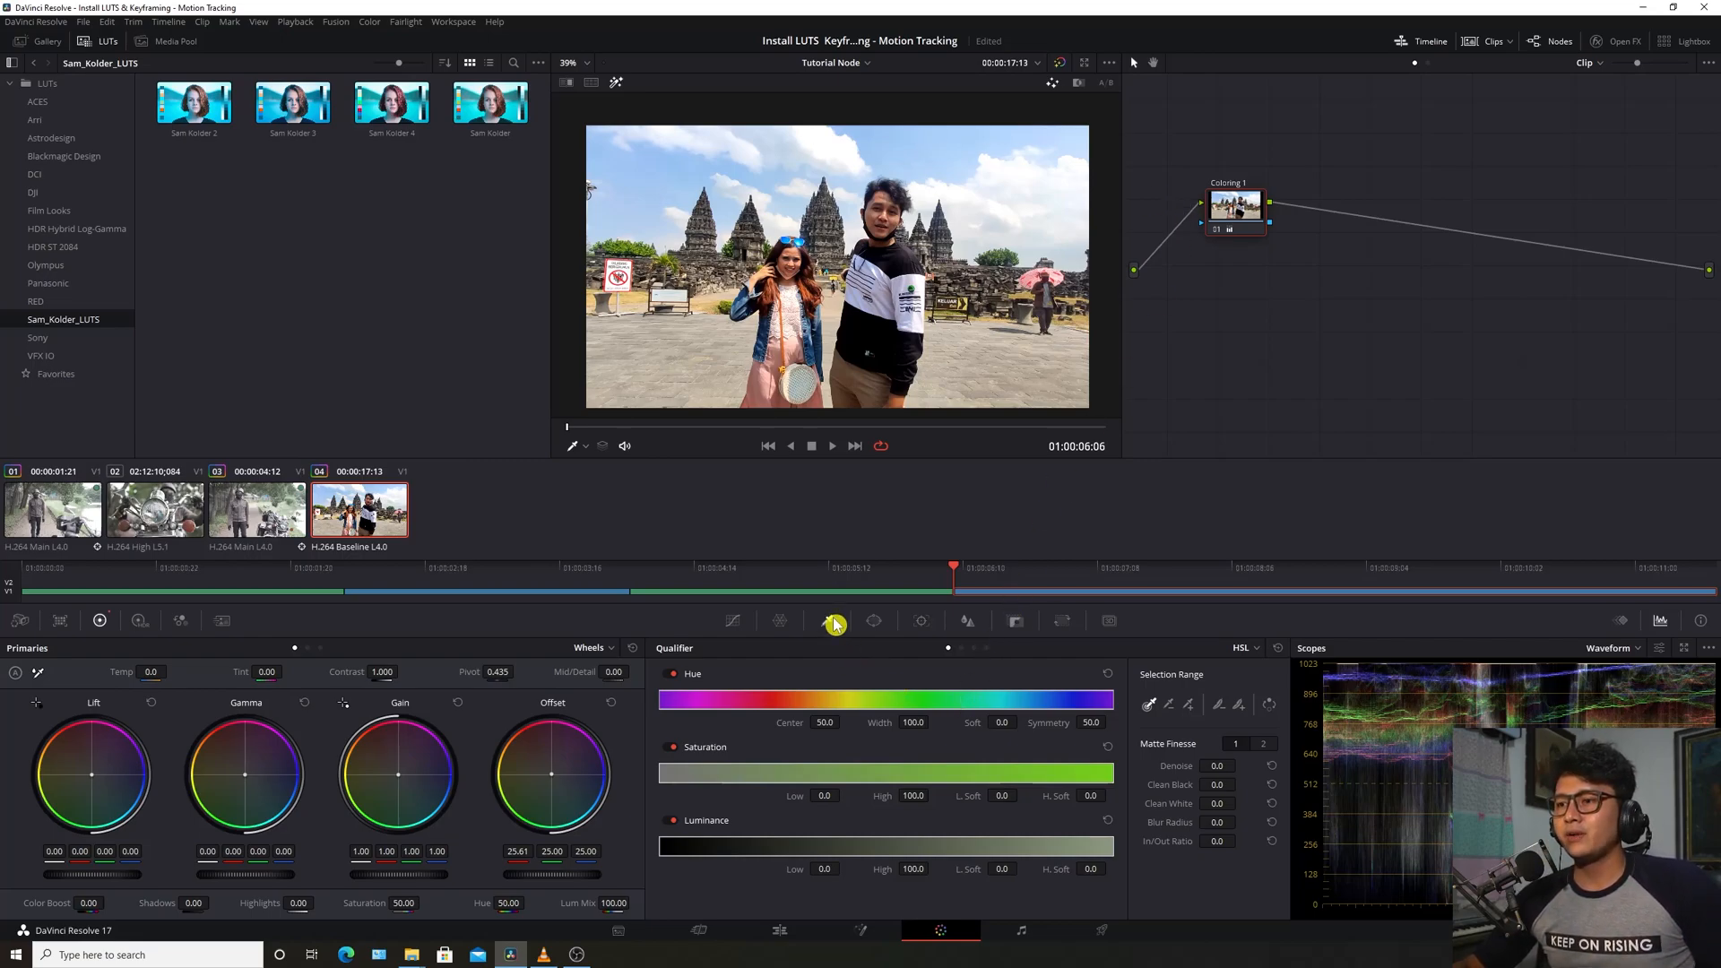
# Qualify the sky with the eyedropper, checking the matte and adding more sky
pyautogui.click(935, 141)
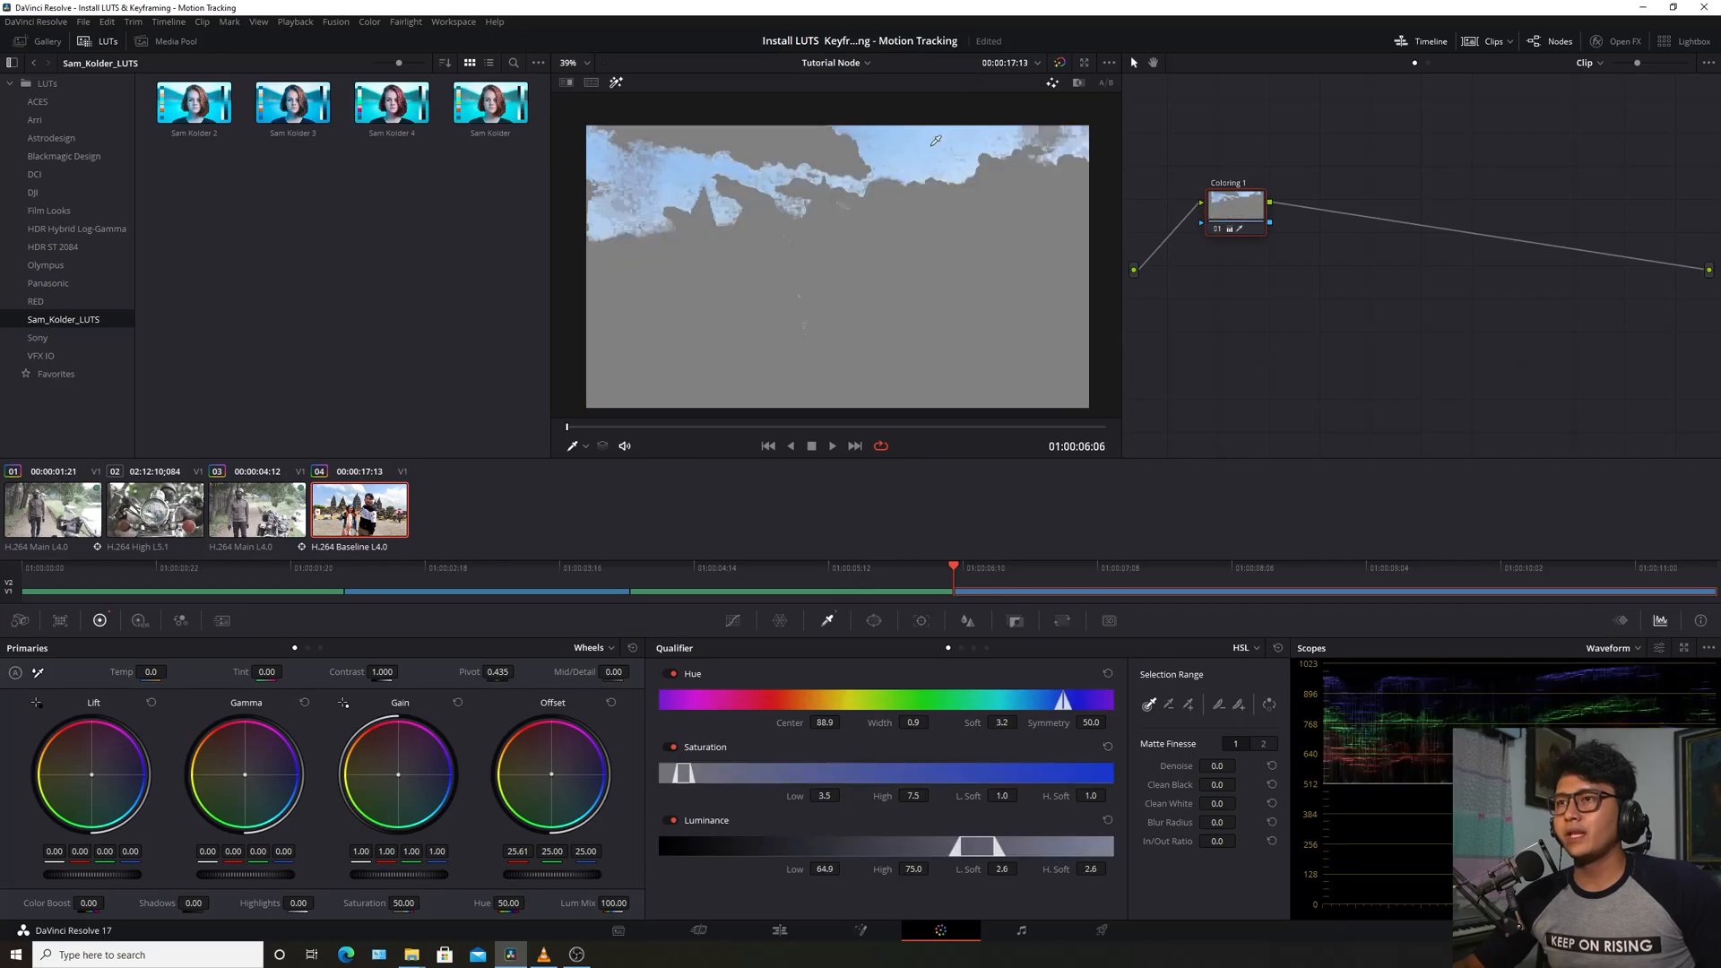
pyautogui.click(619, 83)
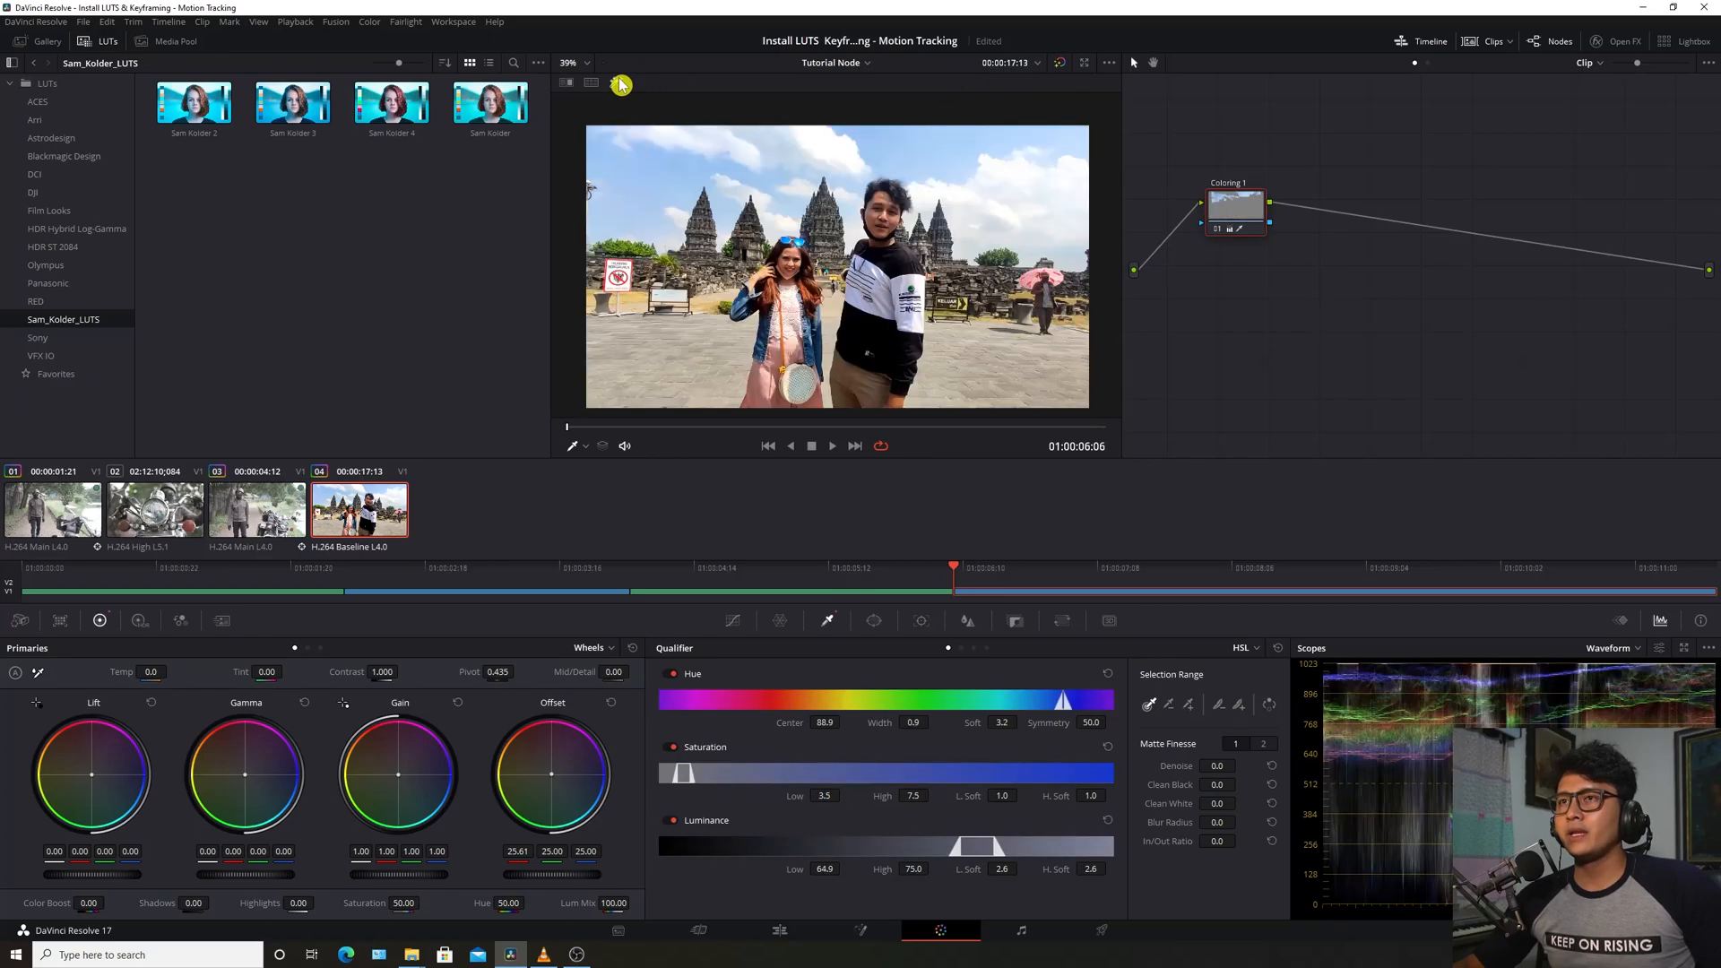
pyautogui.click(618, 84)
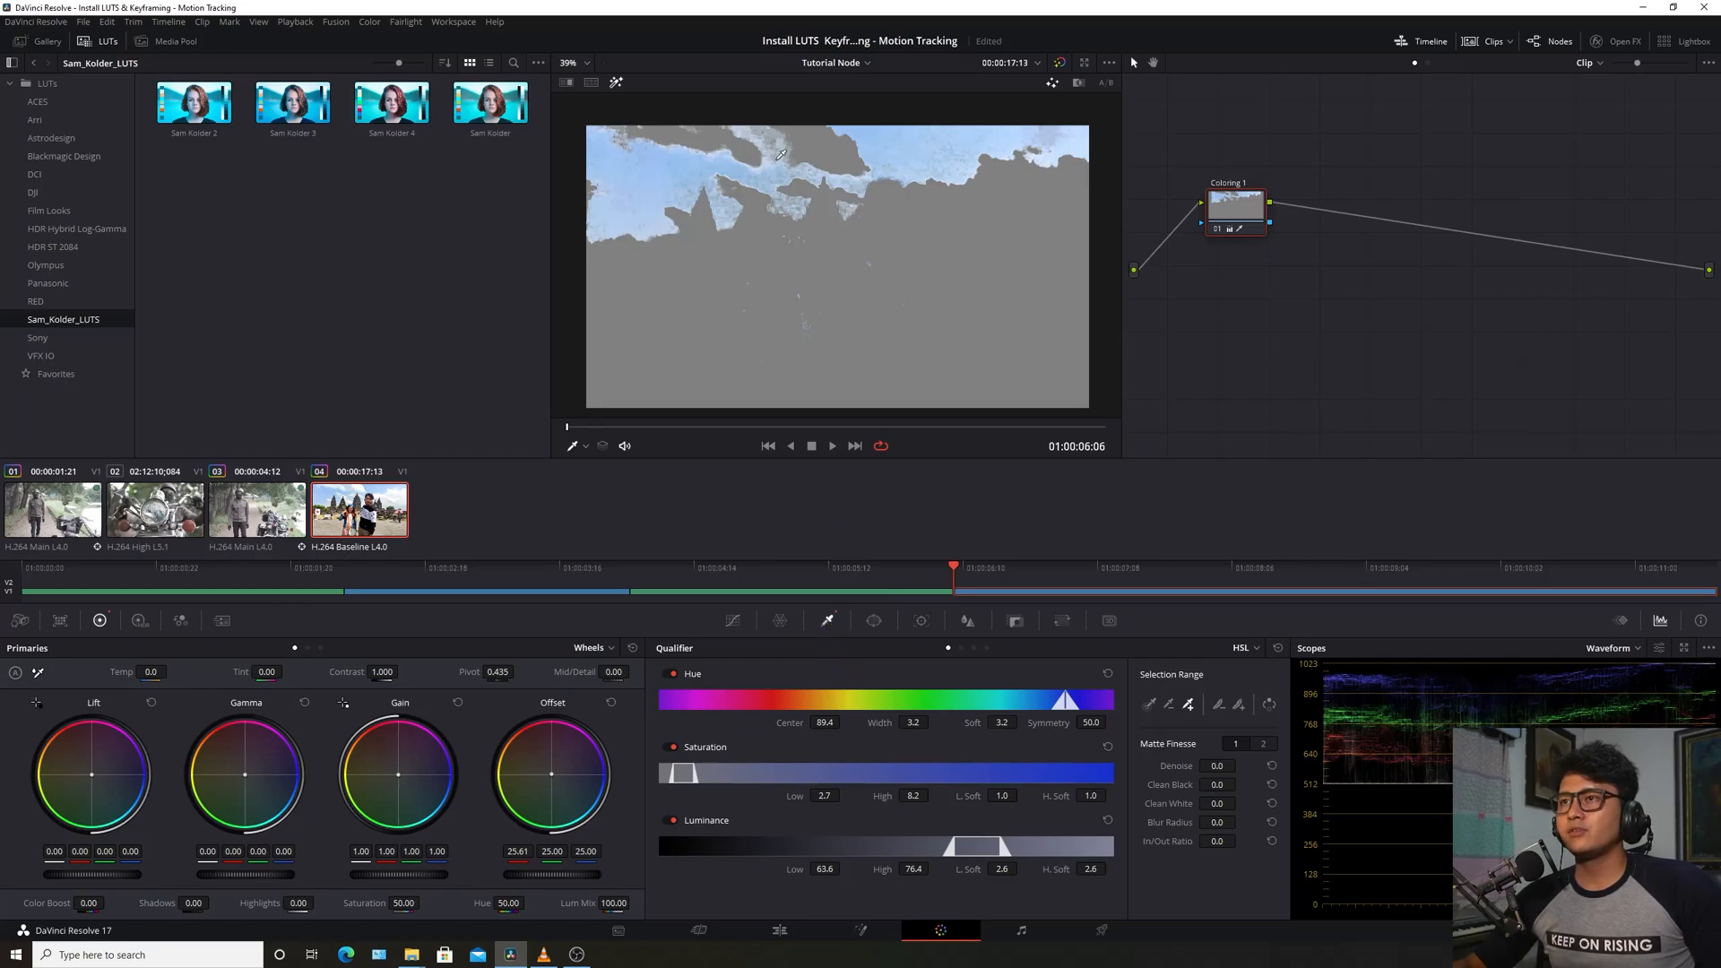
pyautogui.click(782, 154)
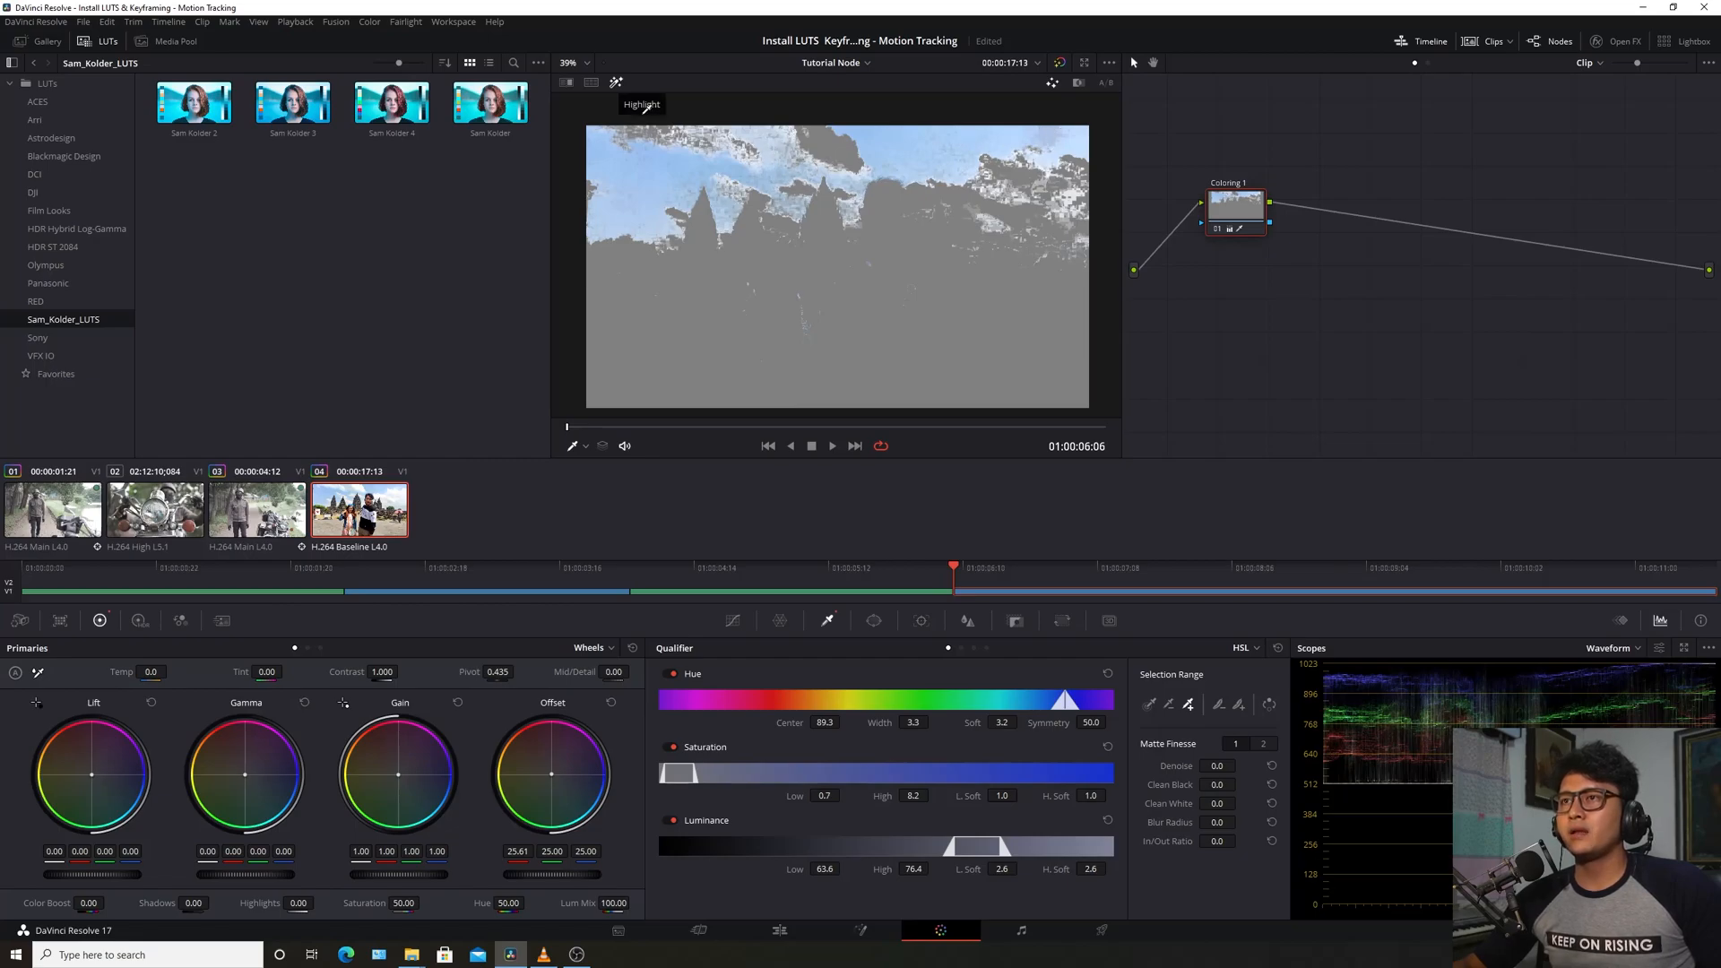
# Raise sky saturation to 98.80 and push the offset toward blue (11.11, 25.18, 53.99)
pyautogui.click(617, 83)
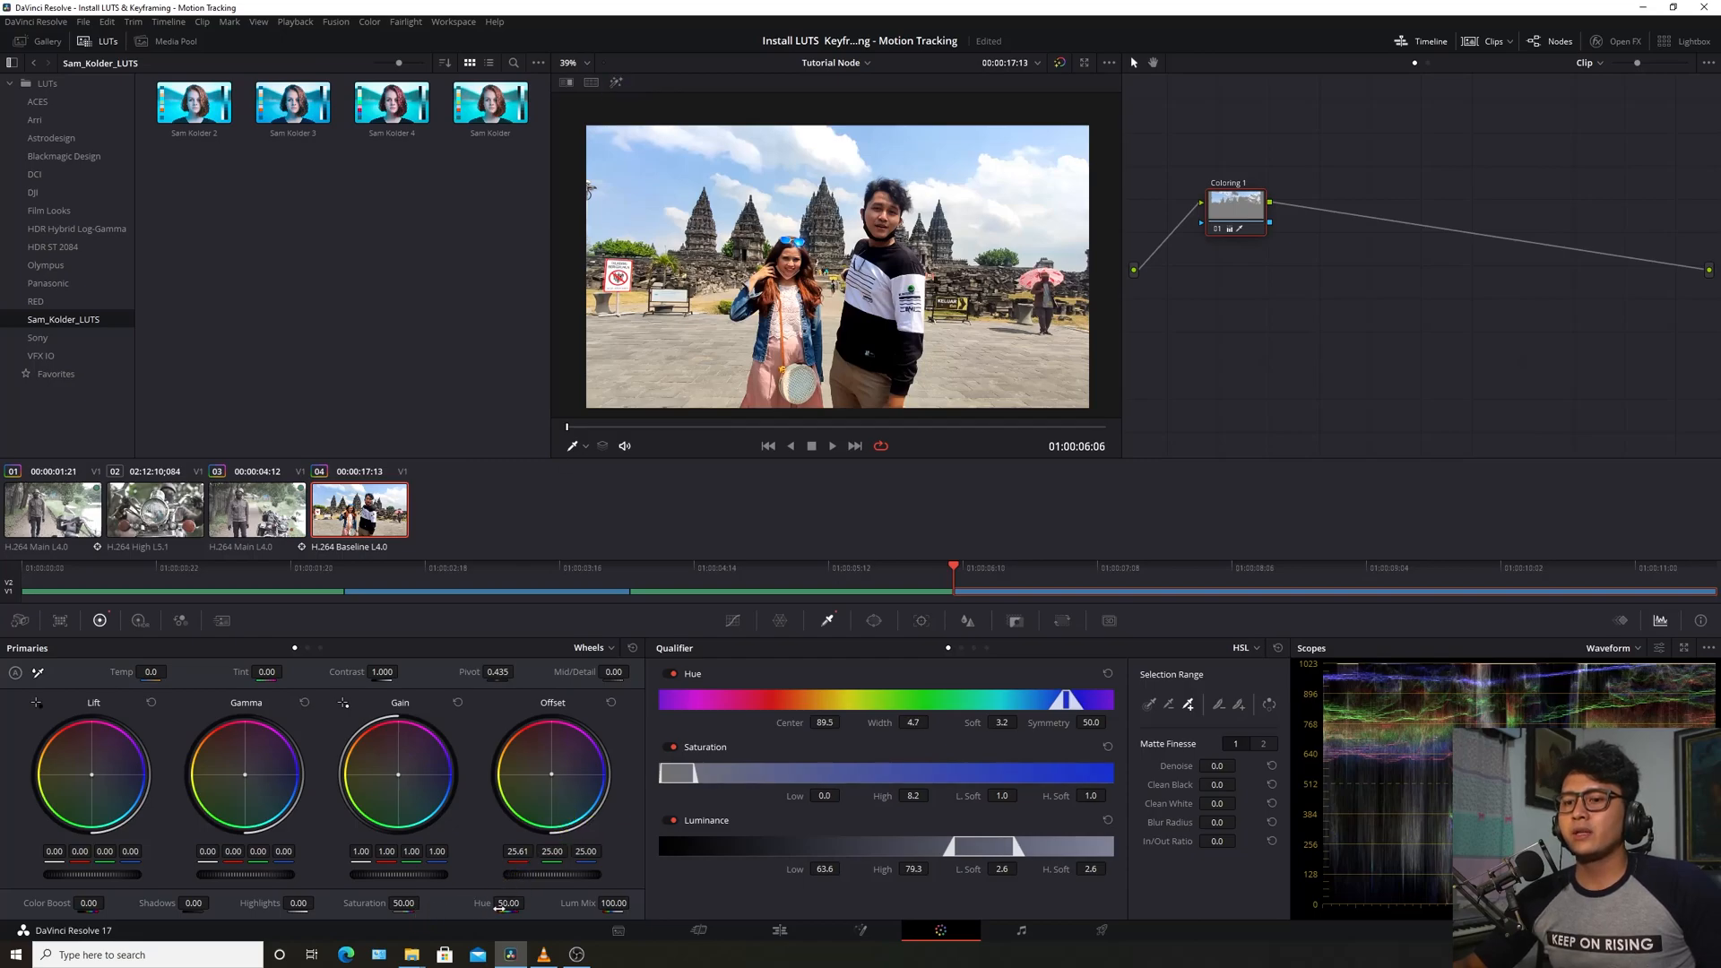
pyautogui.moveTo(402, 907); pyautogui.dragTo(424, 901)
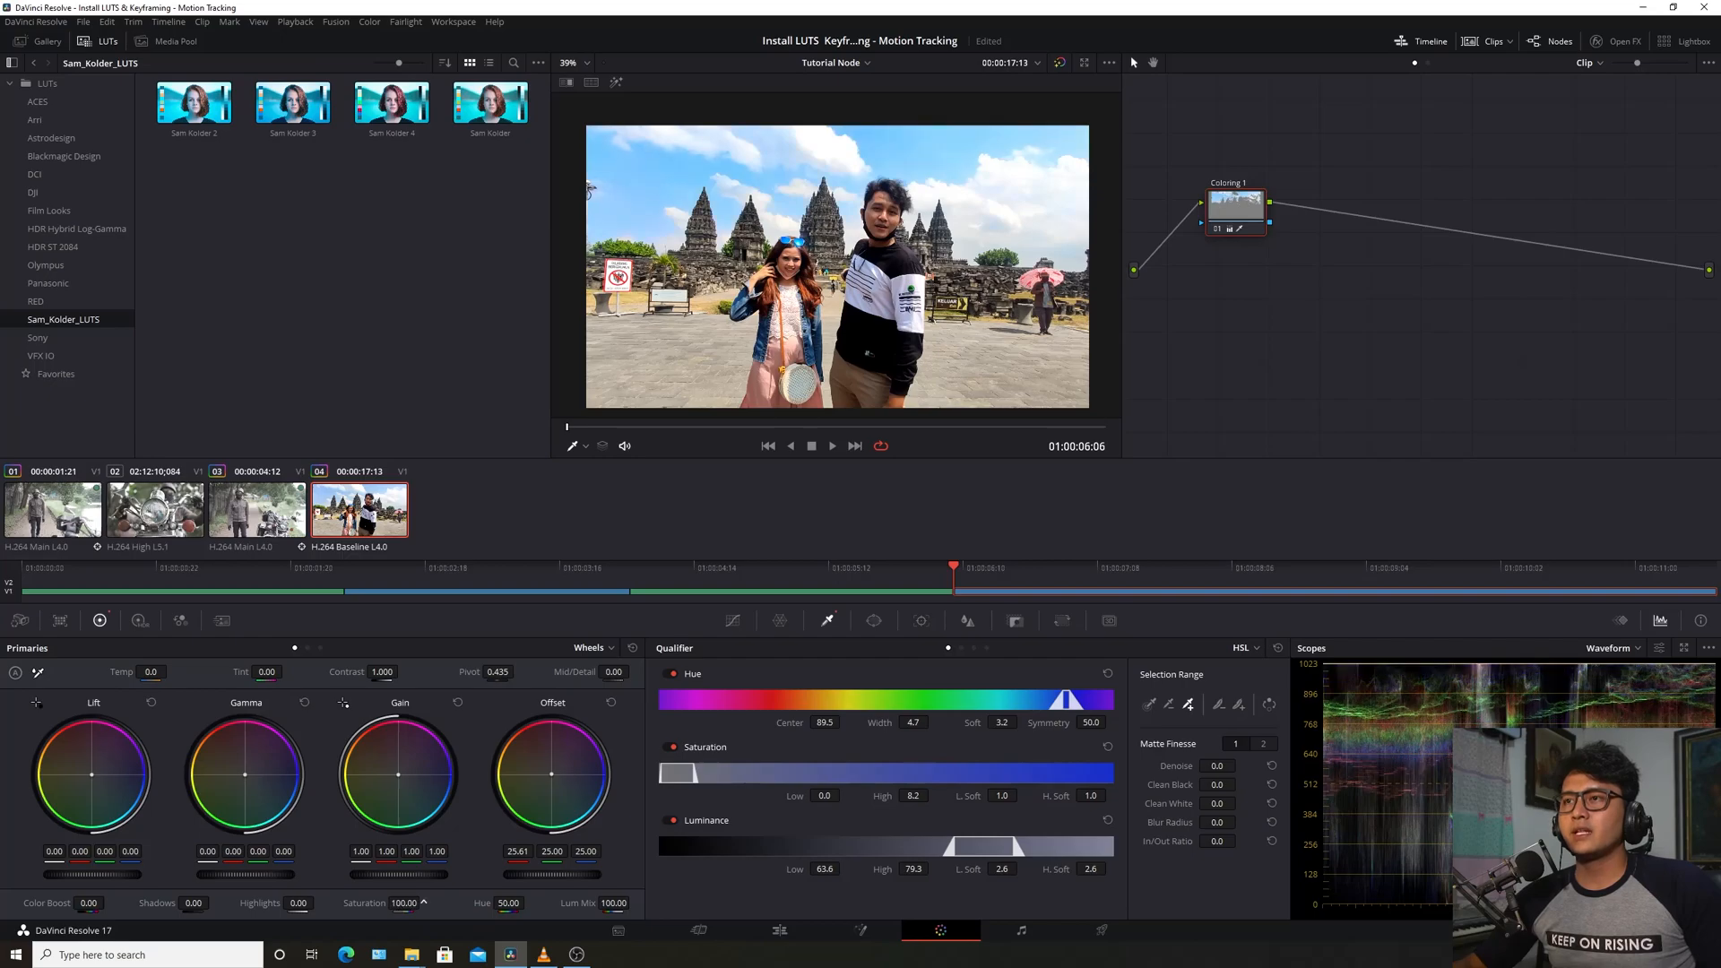
pyautogui.moveTo(561, 776); pyautogui.dragTo(577, 789)
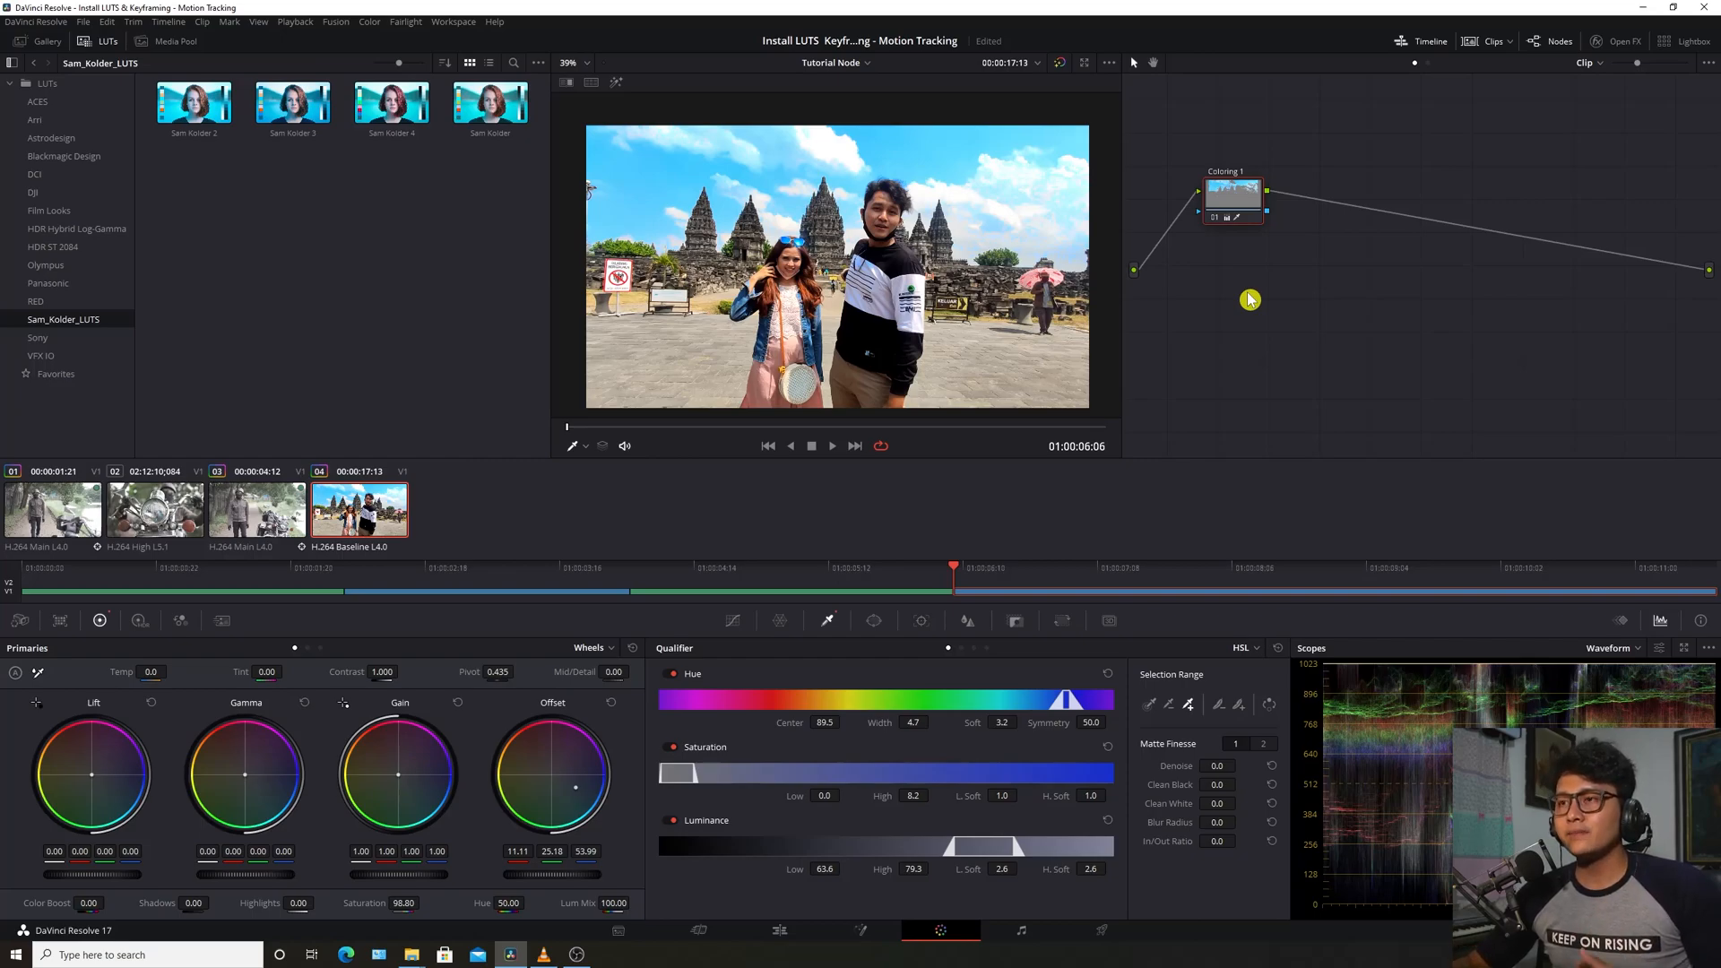
# Add the foliage and ground to the Coloring 1 qualifier (hue center 66.1, luminance 50.5–79.3)
pyautogui.scroll(3, 976, 256)
pyautogui.moveTo(995, 264); pyautogui.dragTo(886, 220)
pyautogui.moveTo(1045, 328); pyautogui.dragTo(823, 269)
pyautogui.scroll(-3, 833, 276)
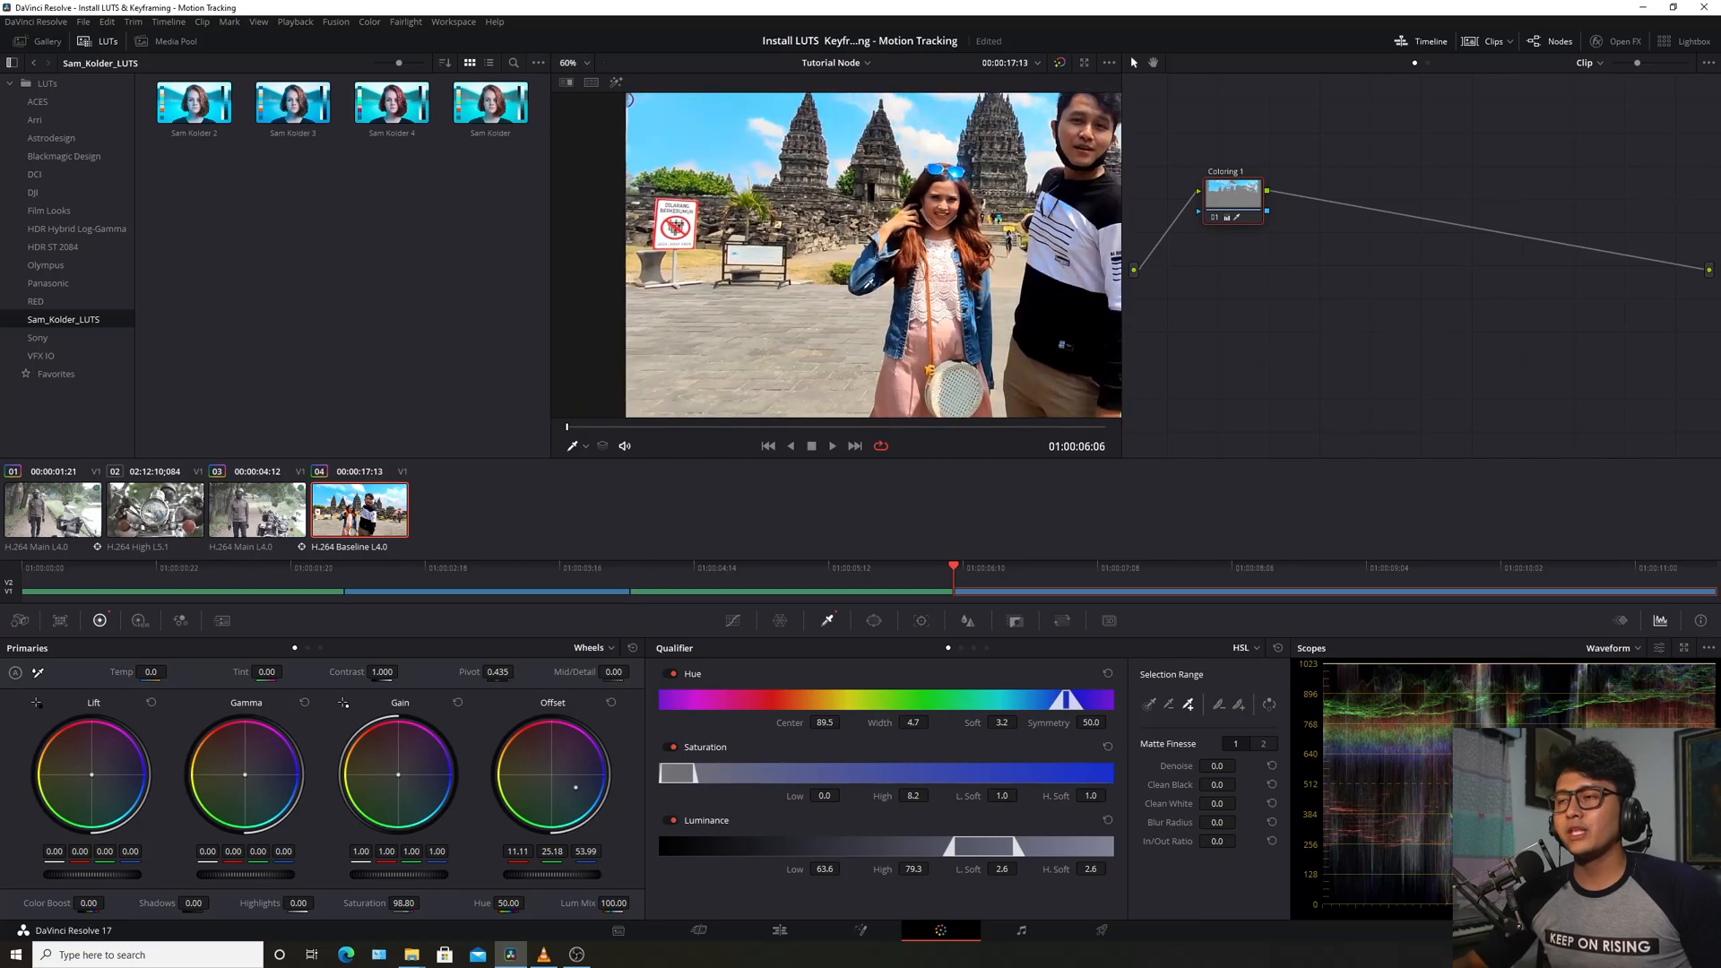
pyautogui.scroll(2, 806, 273)
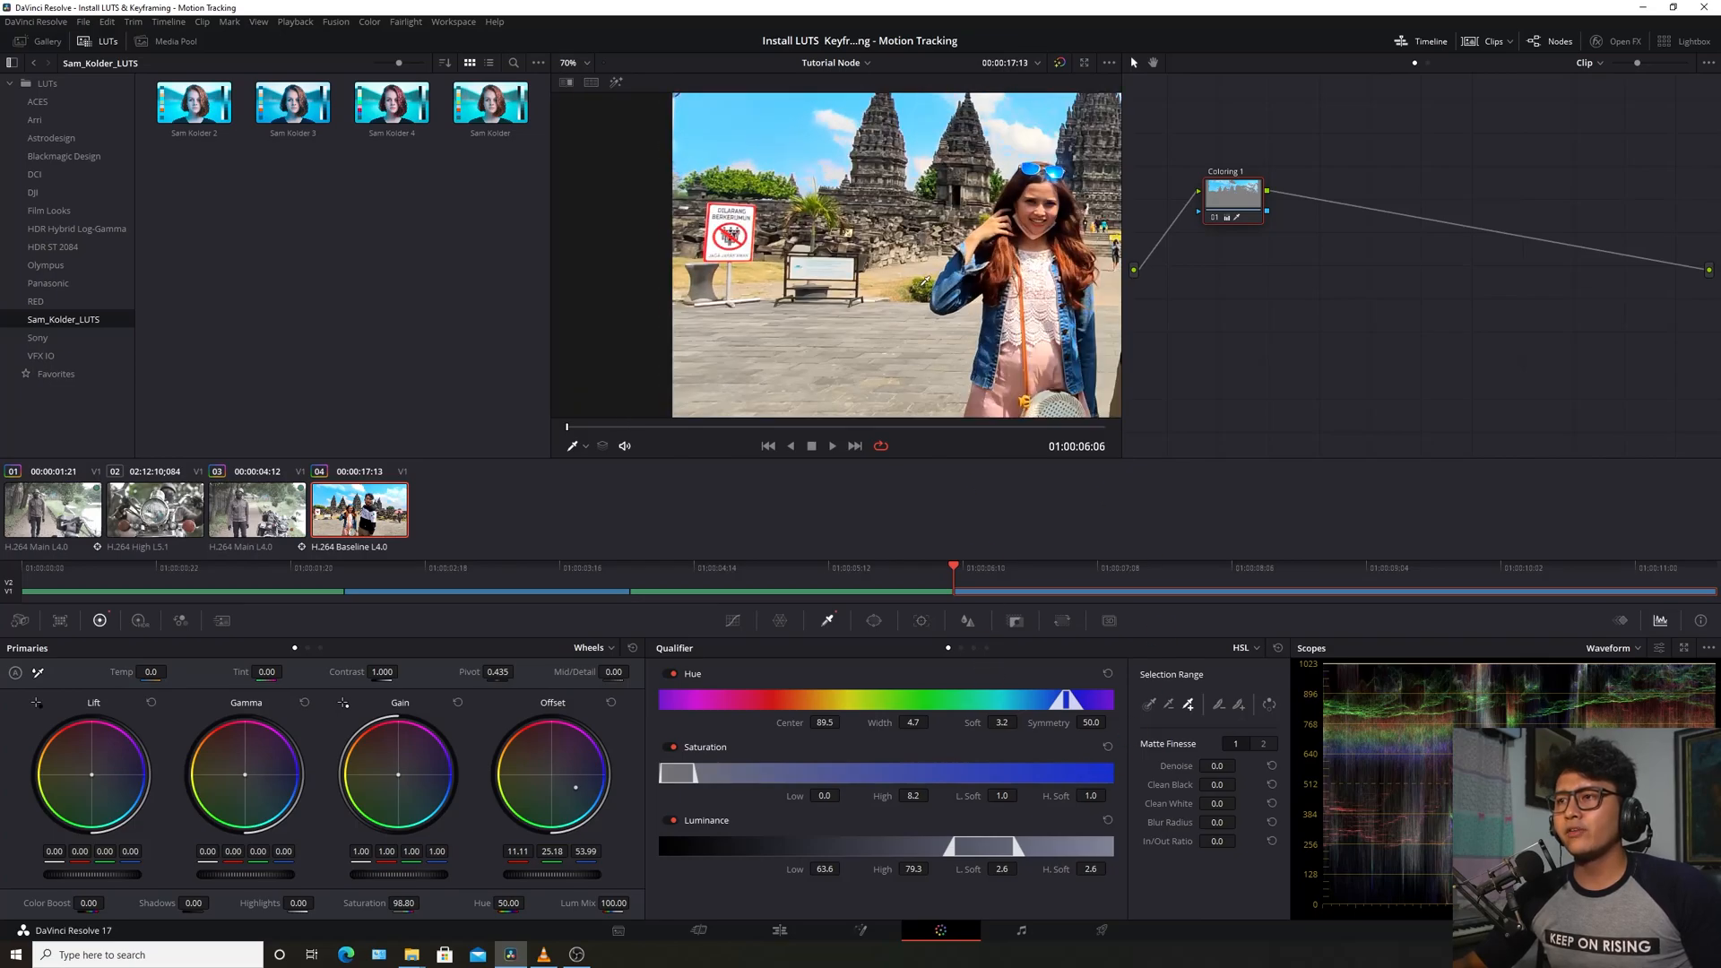
pyautogui.click(928, 279)
pyautogui.click(898, 283)
pyautogui.moveTo(904, 327); pyautogui.dragTo(832, 378)
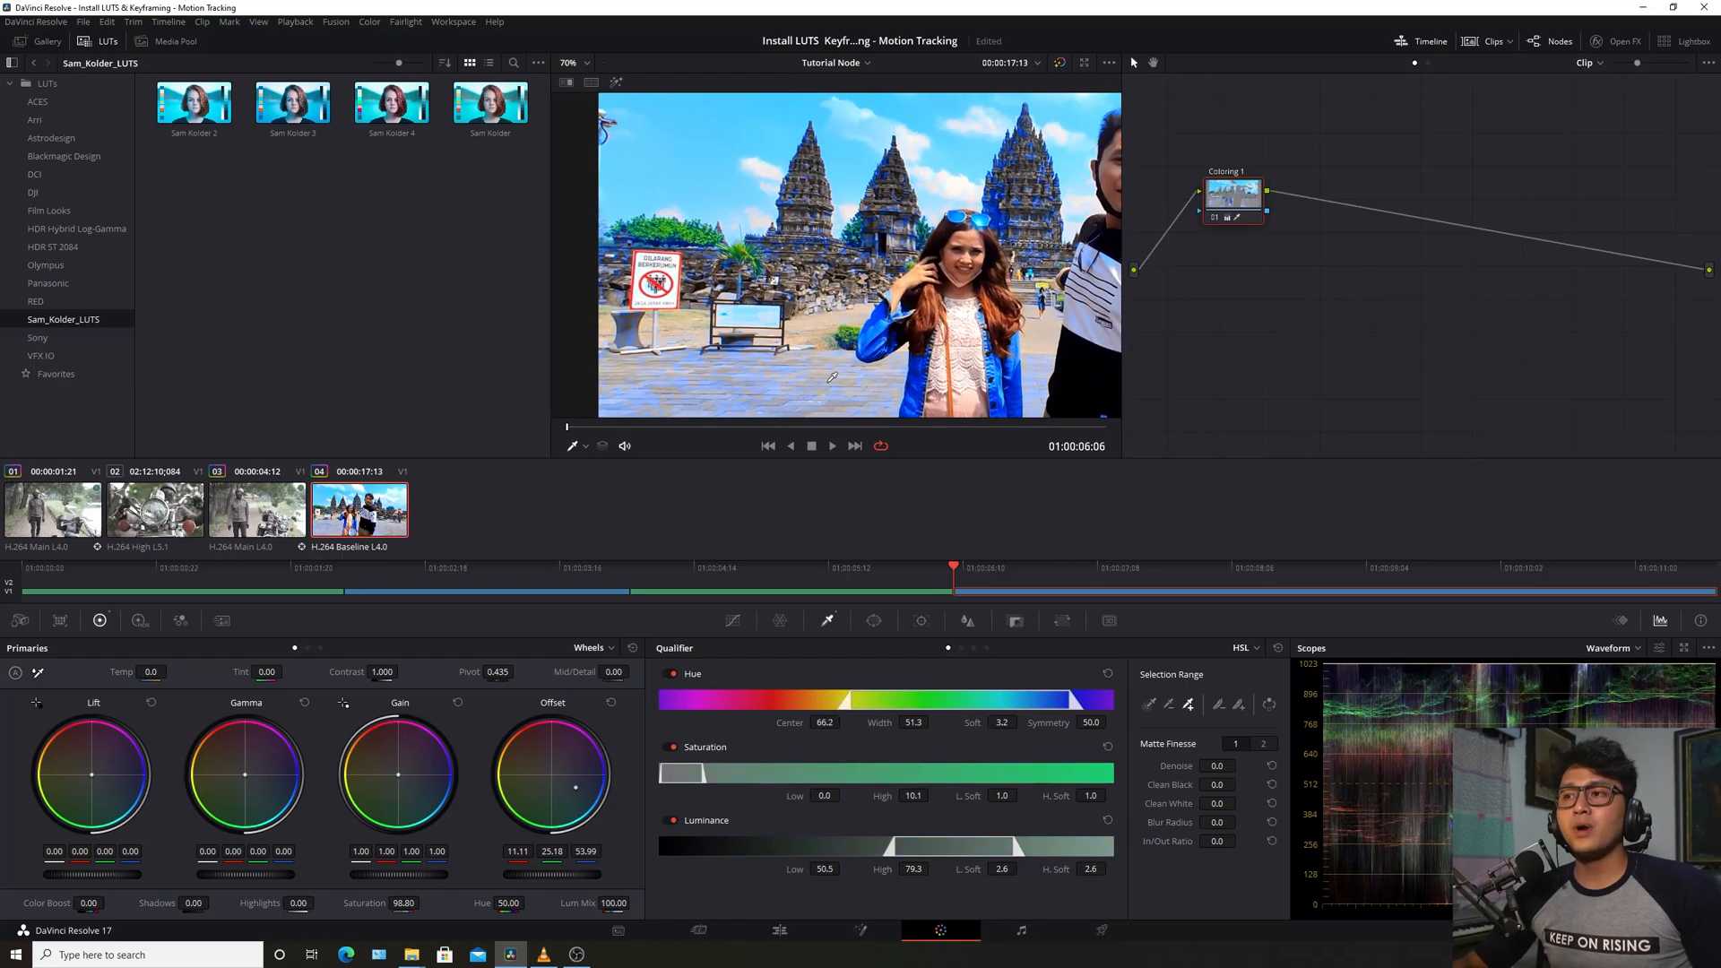
pyautogui.scroll(-2, 895, 350)
pyautogui.click(739, 324)
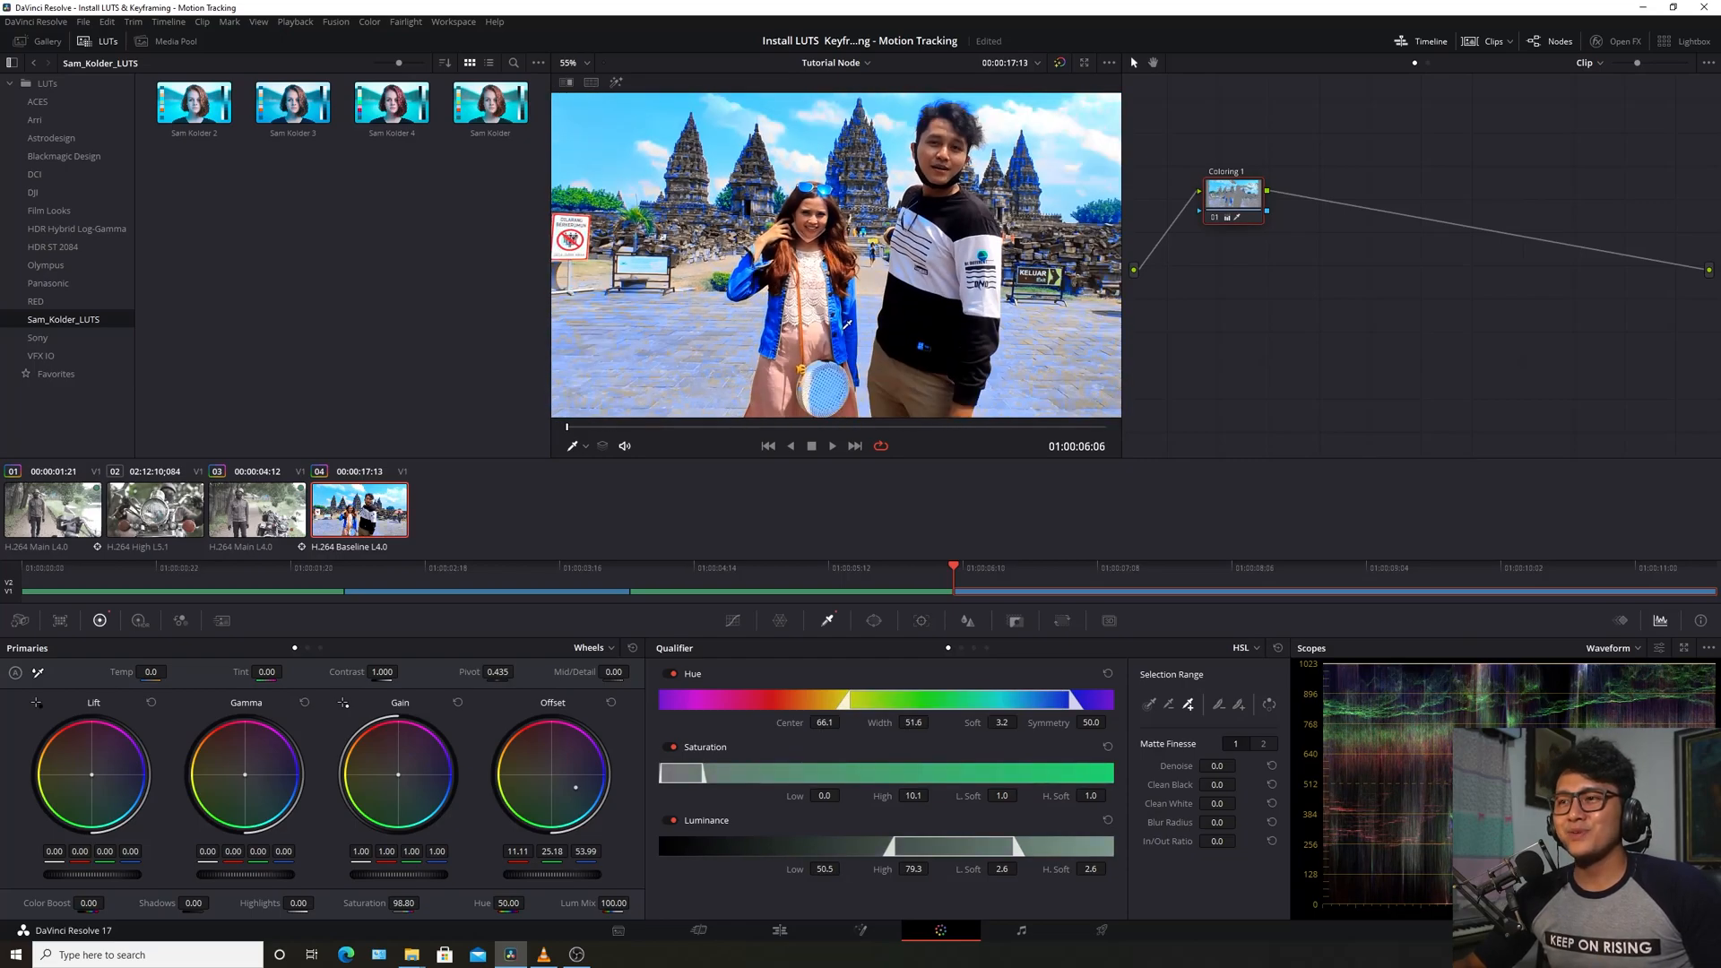
pyautogui.scroll(-1, 863, 330)
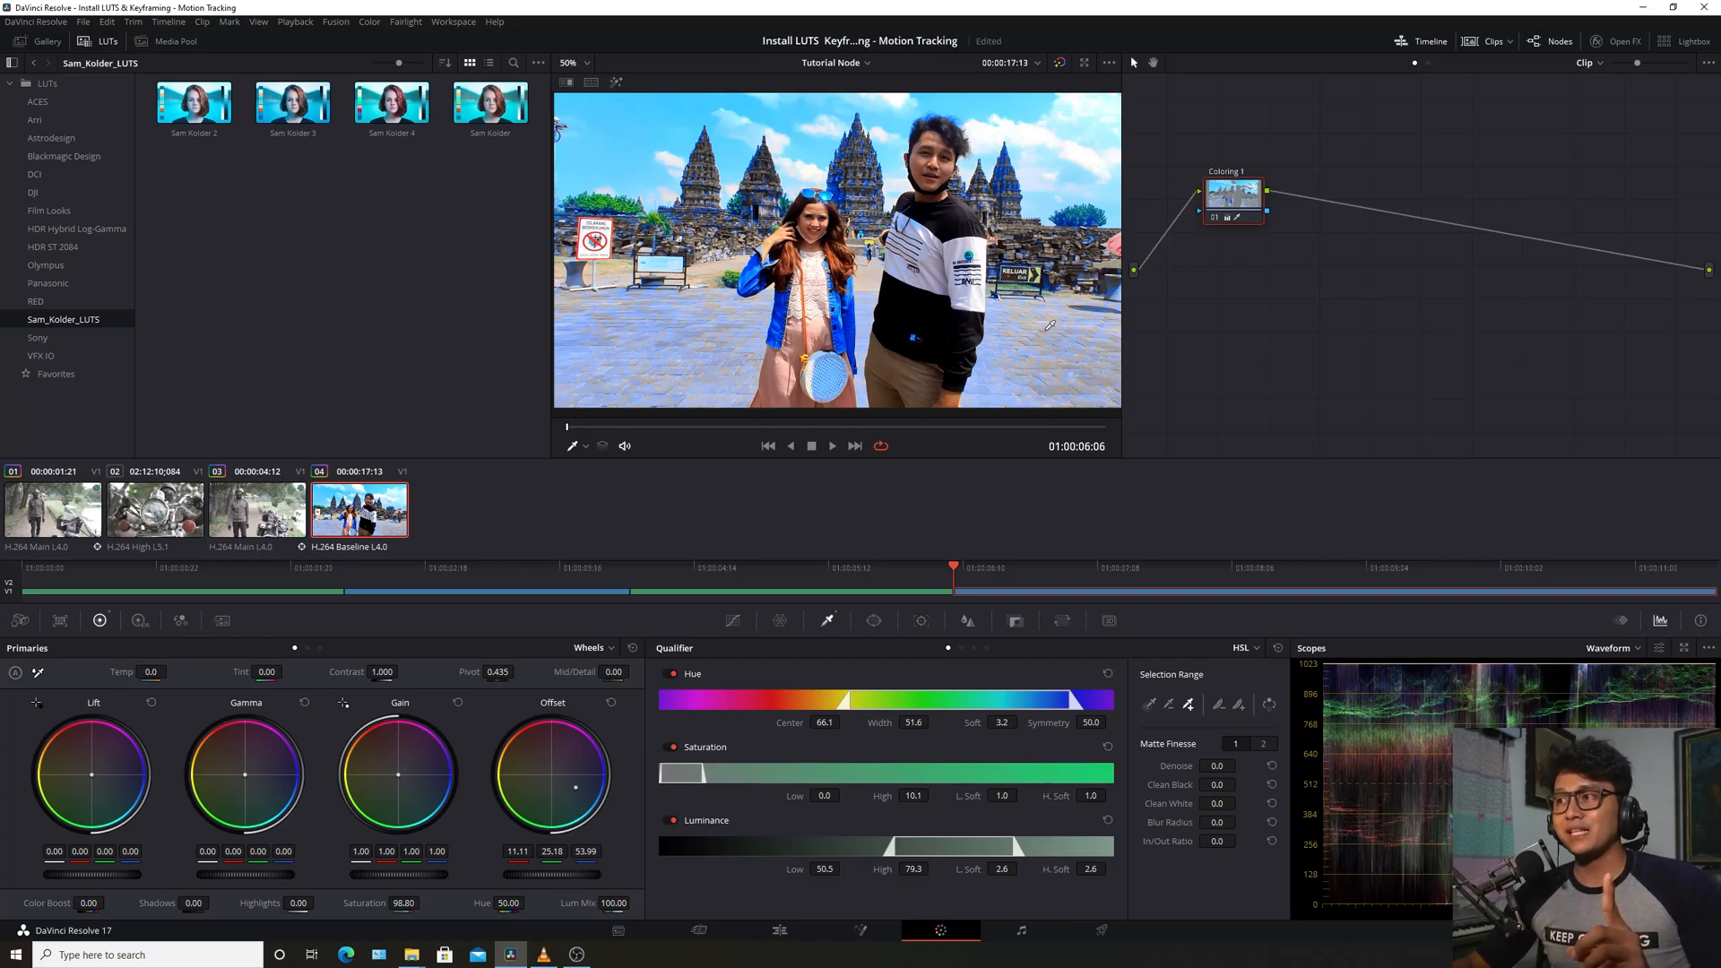
# Add serial node 02 after Coloring 1 and nudge it to the right
pyautogui.click(1229, 220)
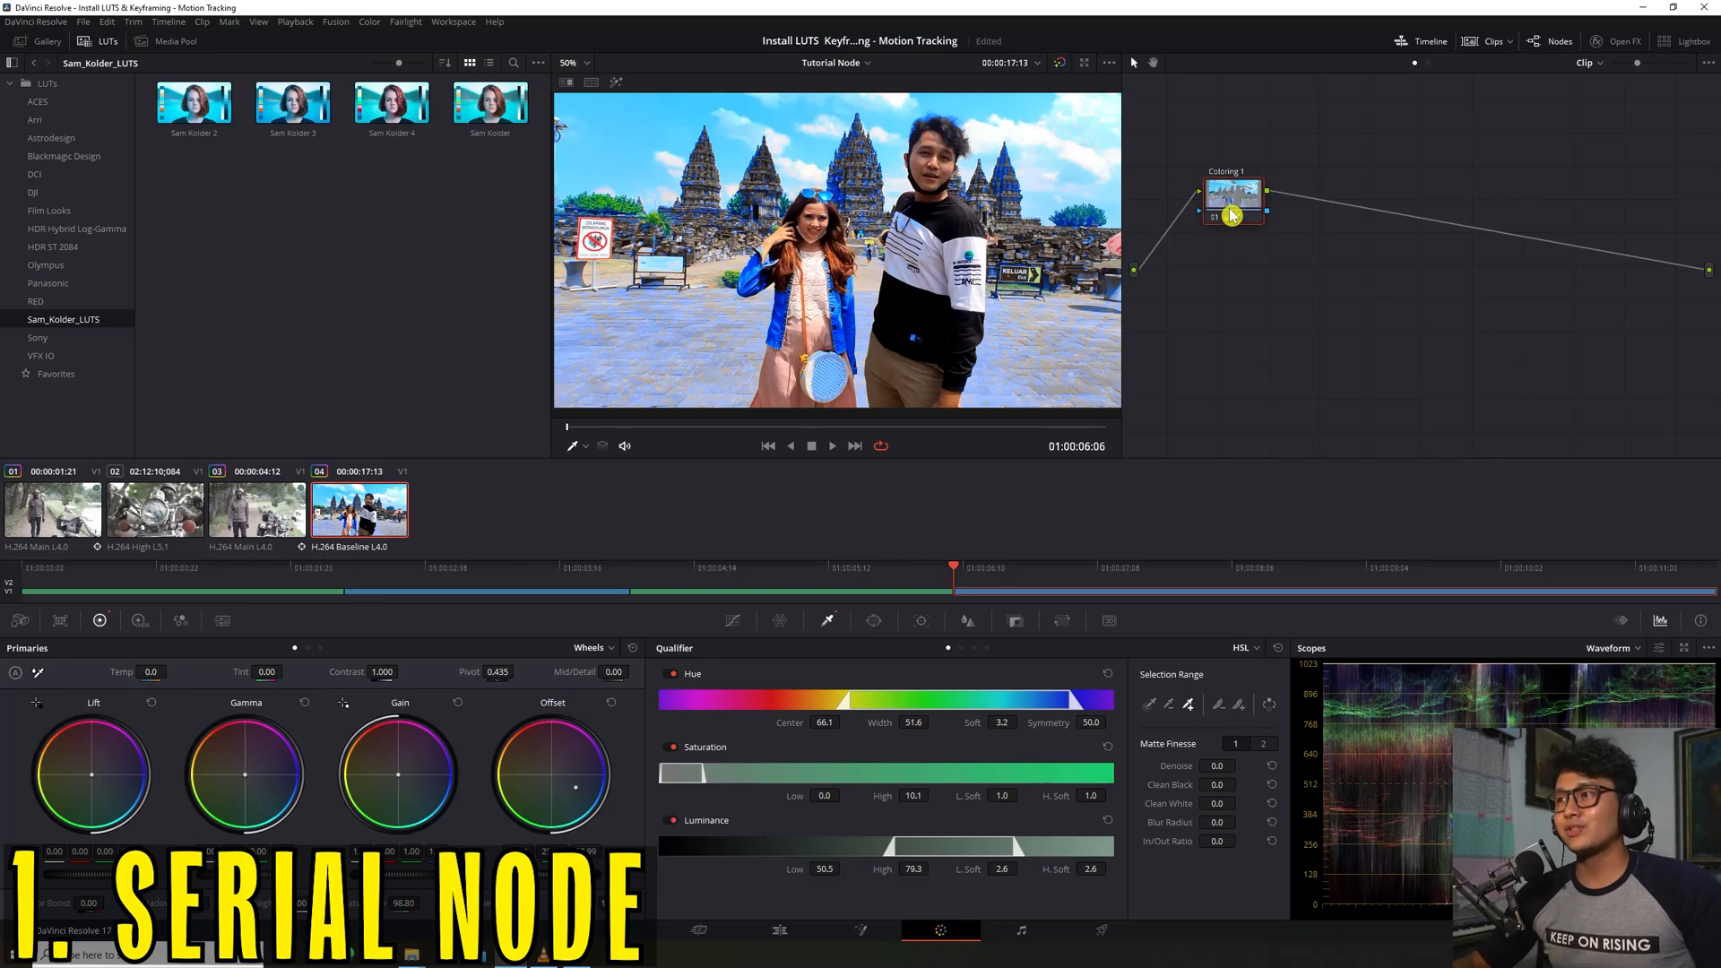
pyautogui.click(1206, 195)
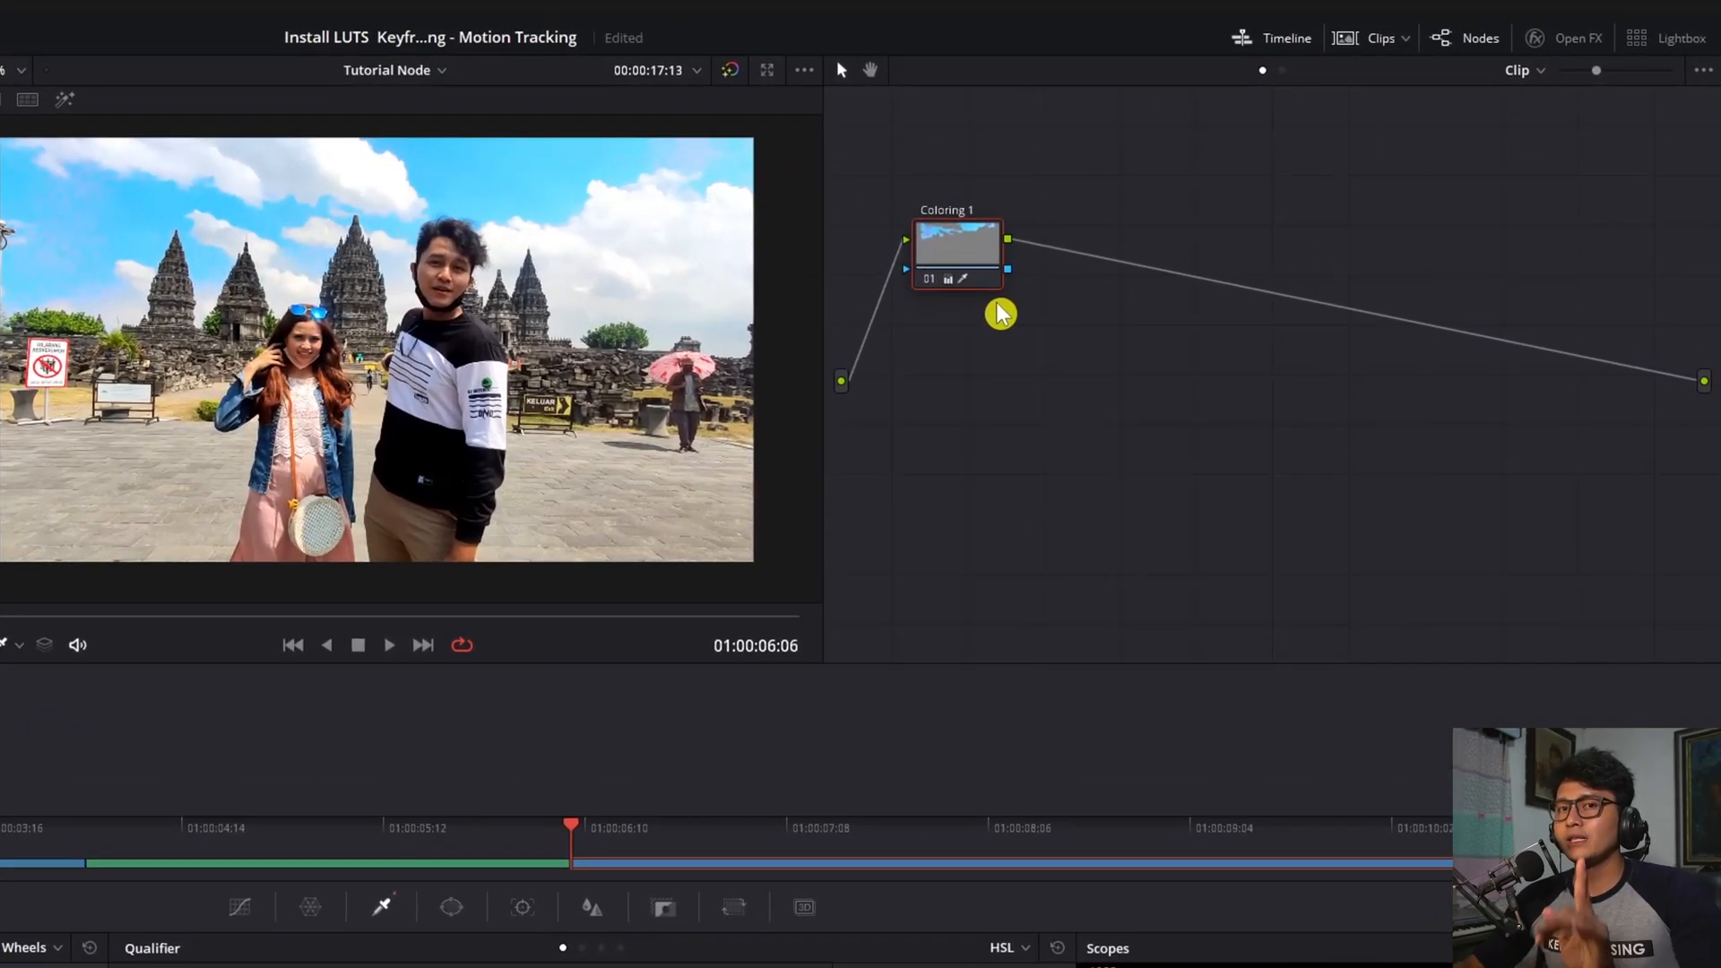
pyautogui.rightClick(952, 258)
pyautogui.moveTo(1045, 357)
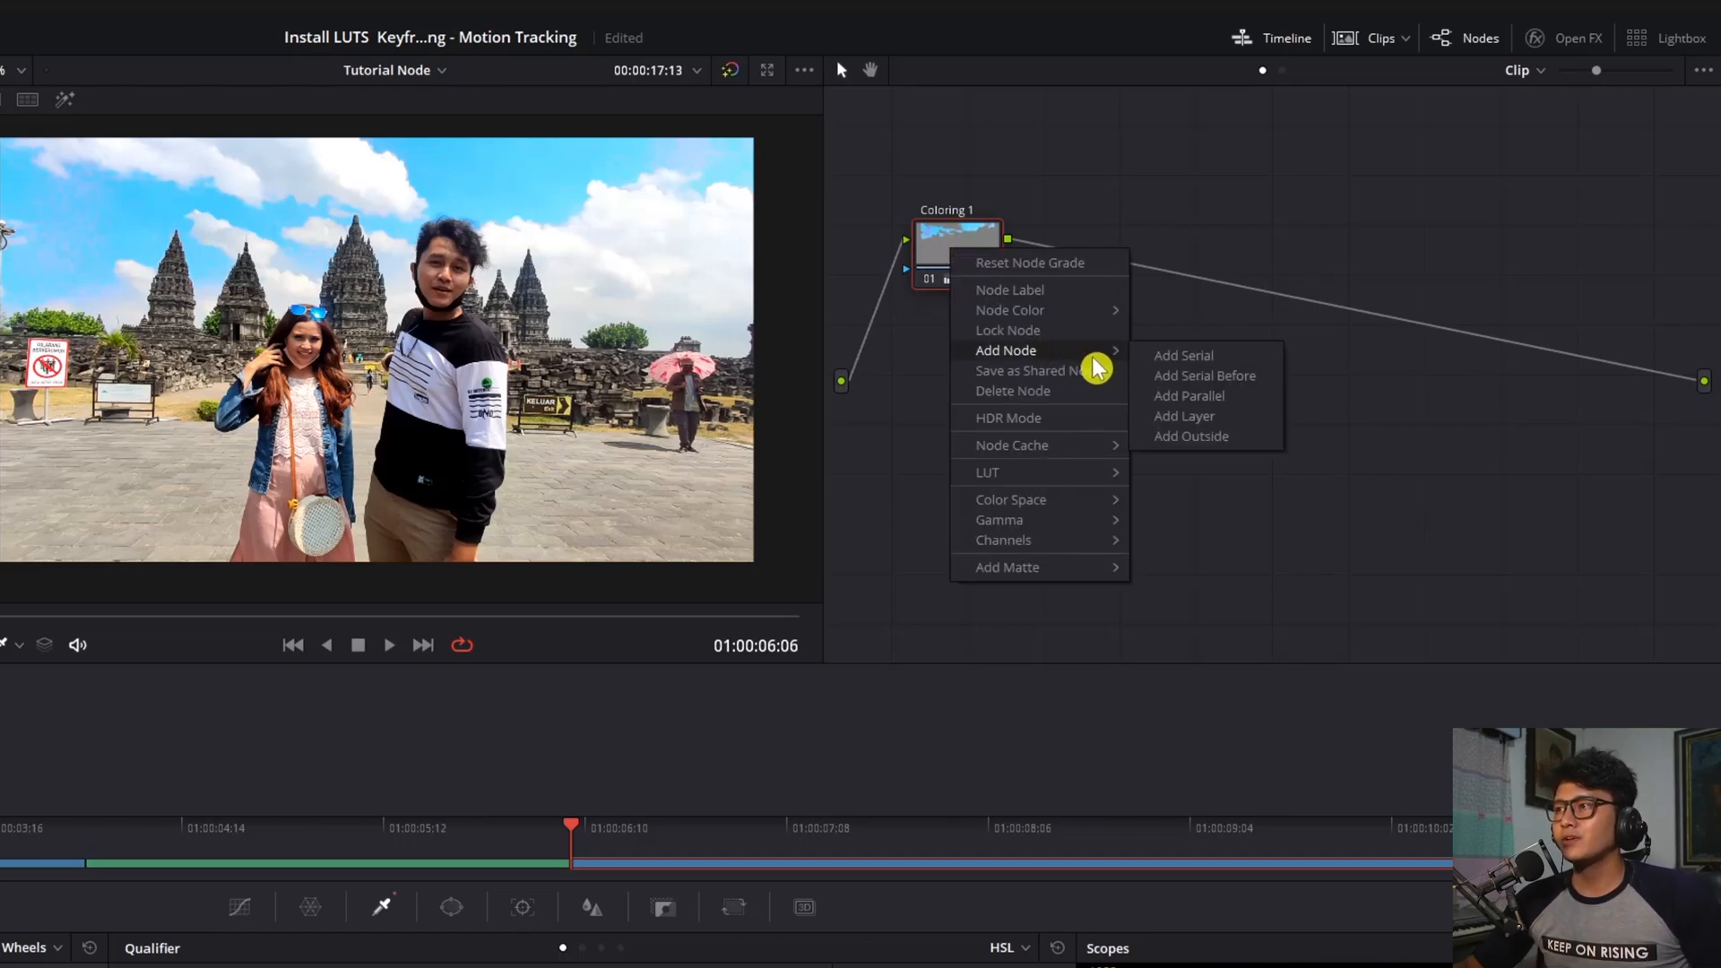
pyautogui.click(1234, 361)
pyautogui.moveTo(1106, 261); pyautogui.dragTo(1110, 254)
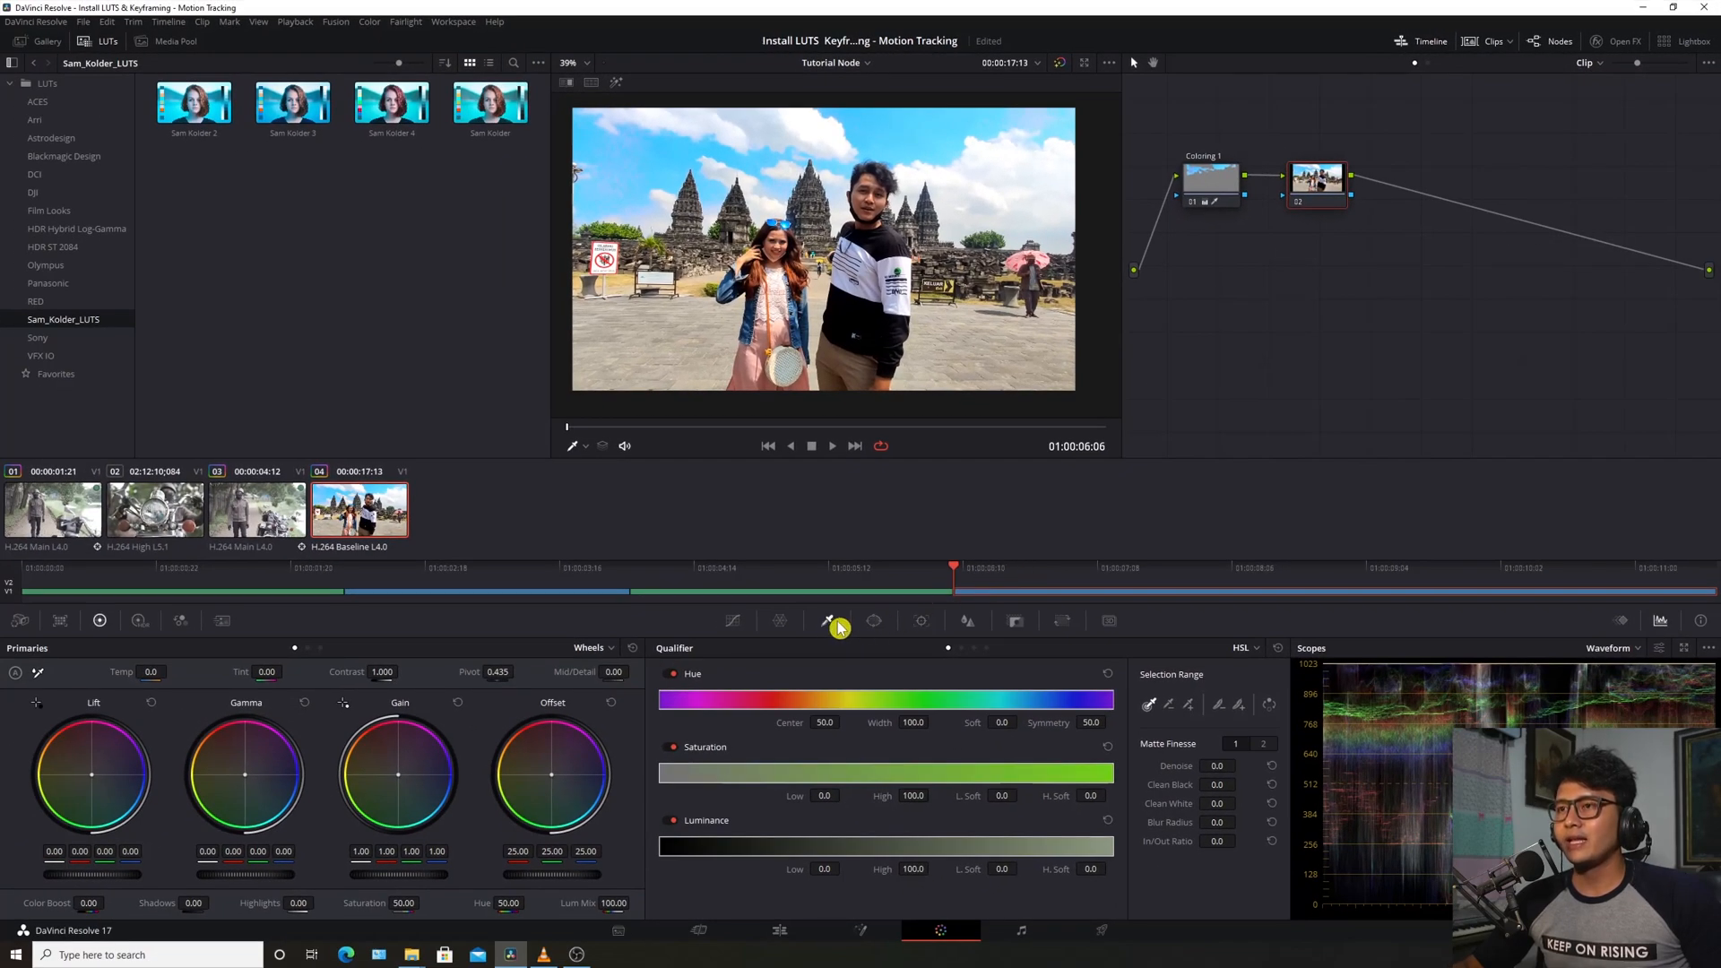
# On node 02, sample the trees with the qualifier and check the Highlight matte
pyautogui.scroll(3, 609, 359)
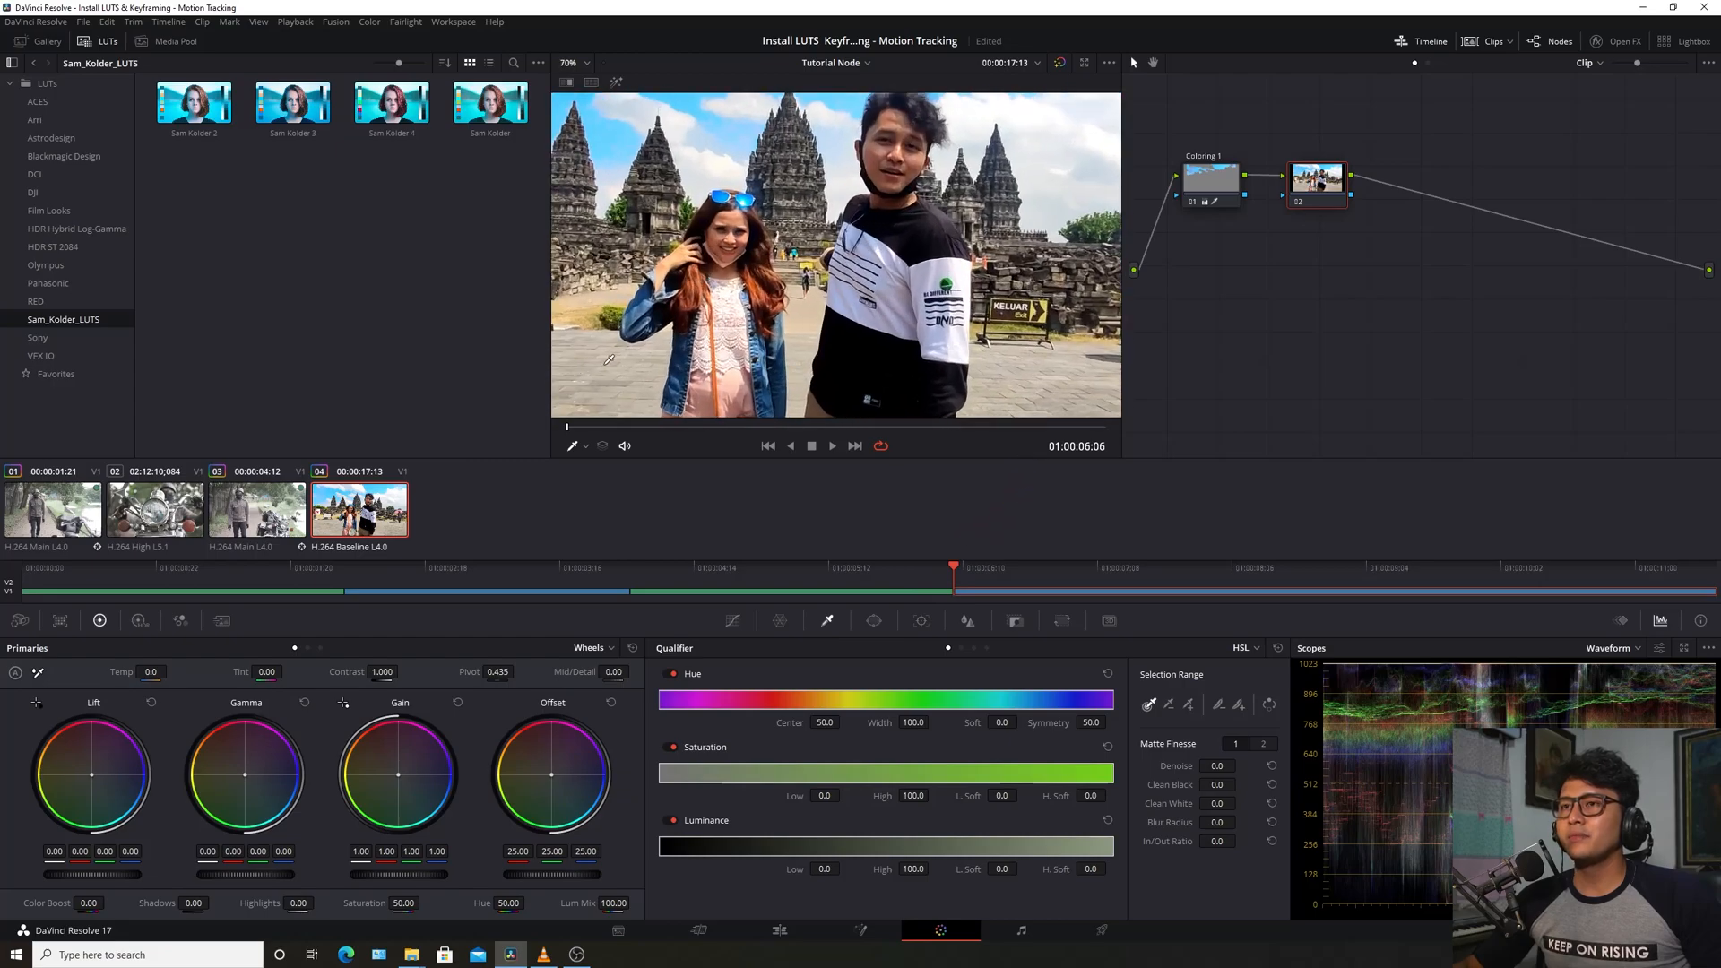
pyautogui.moveTo(609, 359); pyautogui.dragTo(890, 300)
pyautogui.scroll(1, 834, 269)
pyautogui.moveTo(761, 176); pyautogui.dragTo(879, 239)
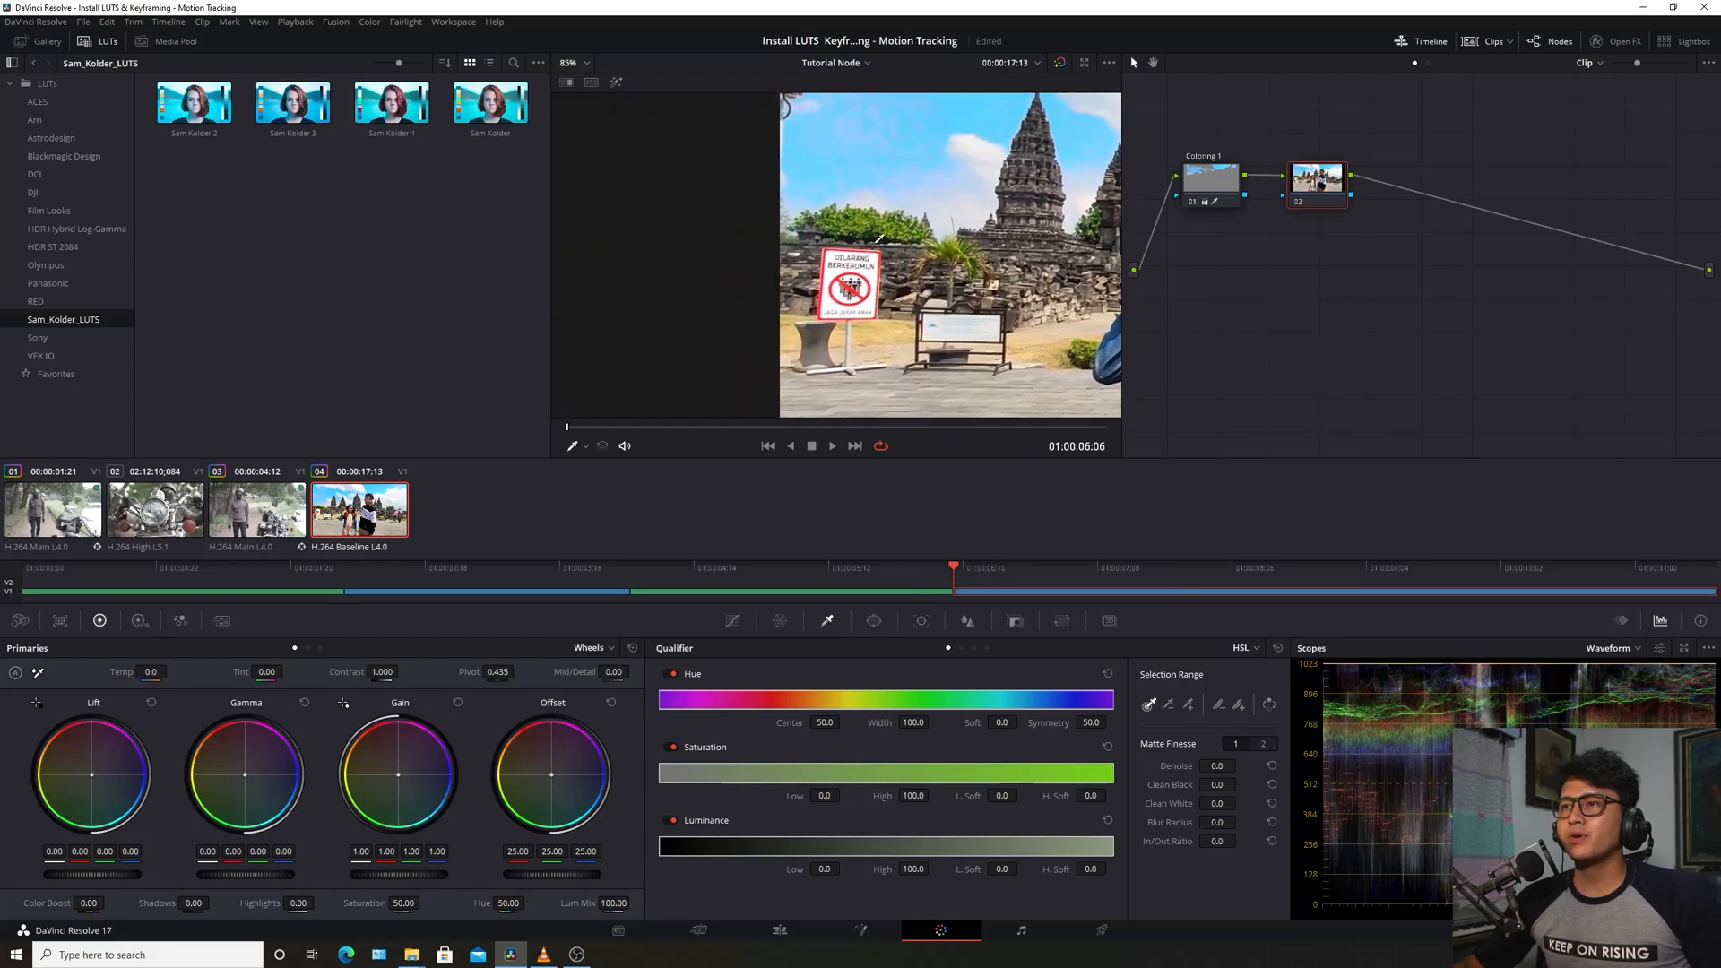
pyautogui.click(883, 219)
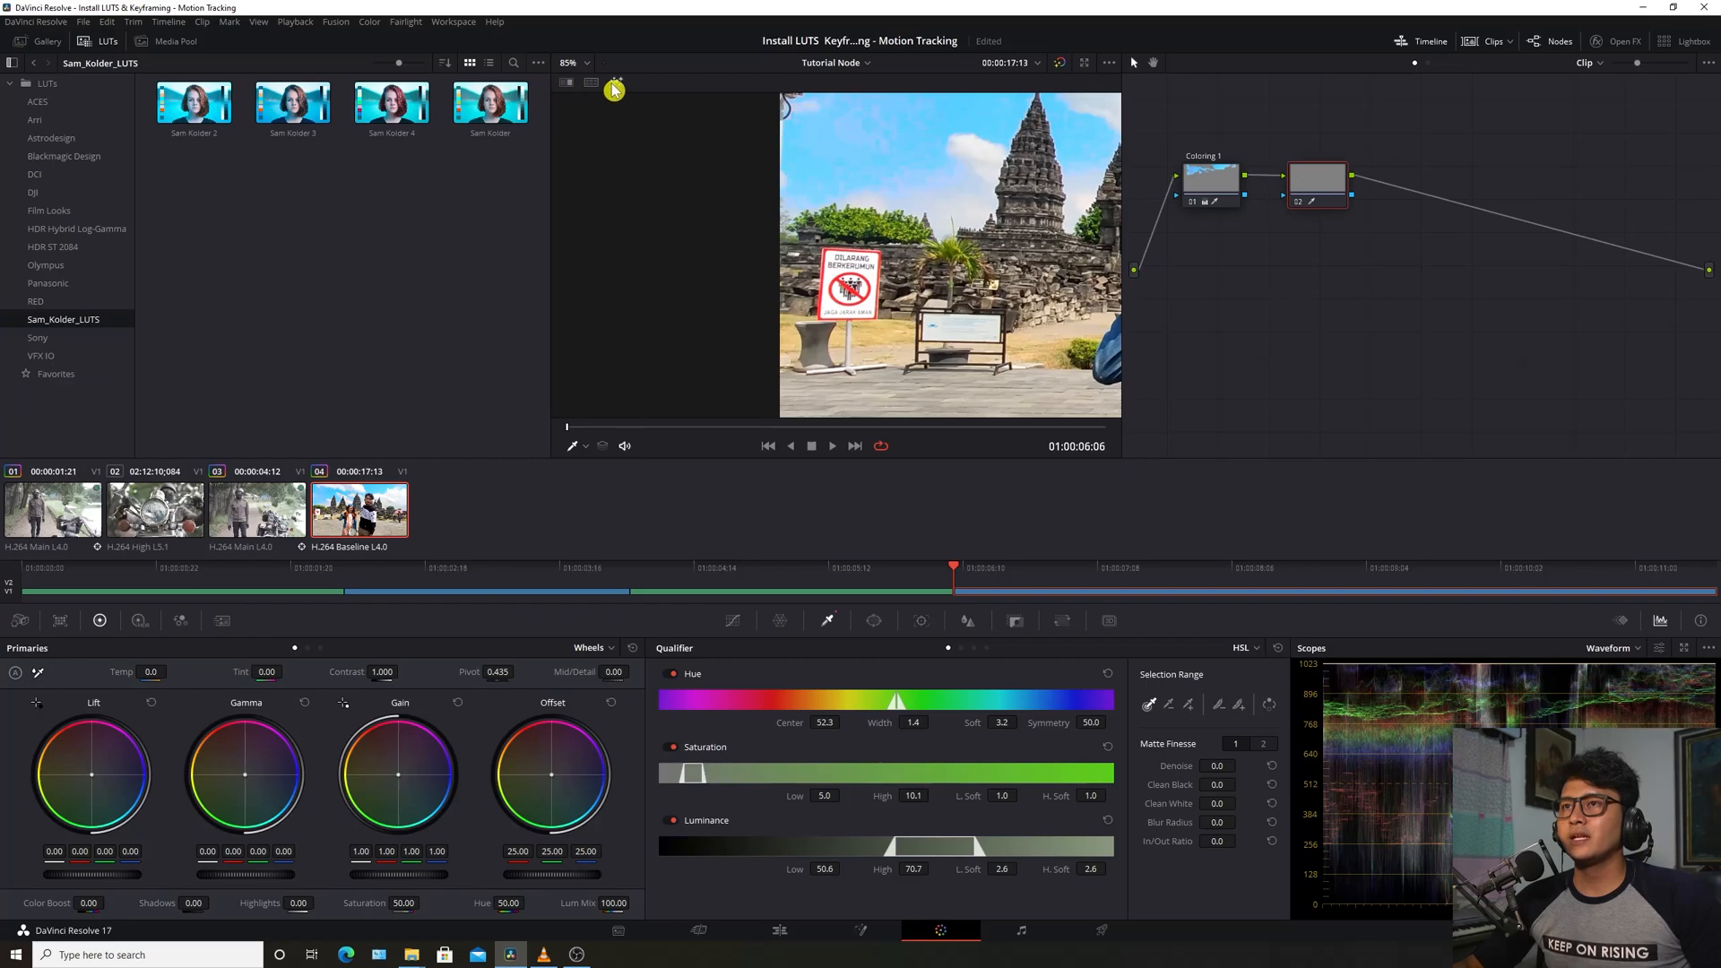
pyautogui.click(616, 83)
pyautogui.moveTo(907, 273)
pyautogui.mouseDown()
pyautogui.moveTo(873, 254)
pyautogui.moveTo(883, 211)
pyautogui.moveTo(801, 272)
pyautogui.moveTo(736, 229)
pyautogui.mouseUp()
pyautogui.scroll(-4, 883, 211)
pyautogui.scroll(3, 801, 272)
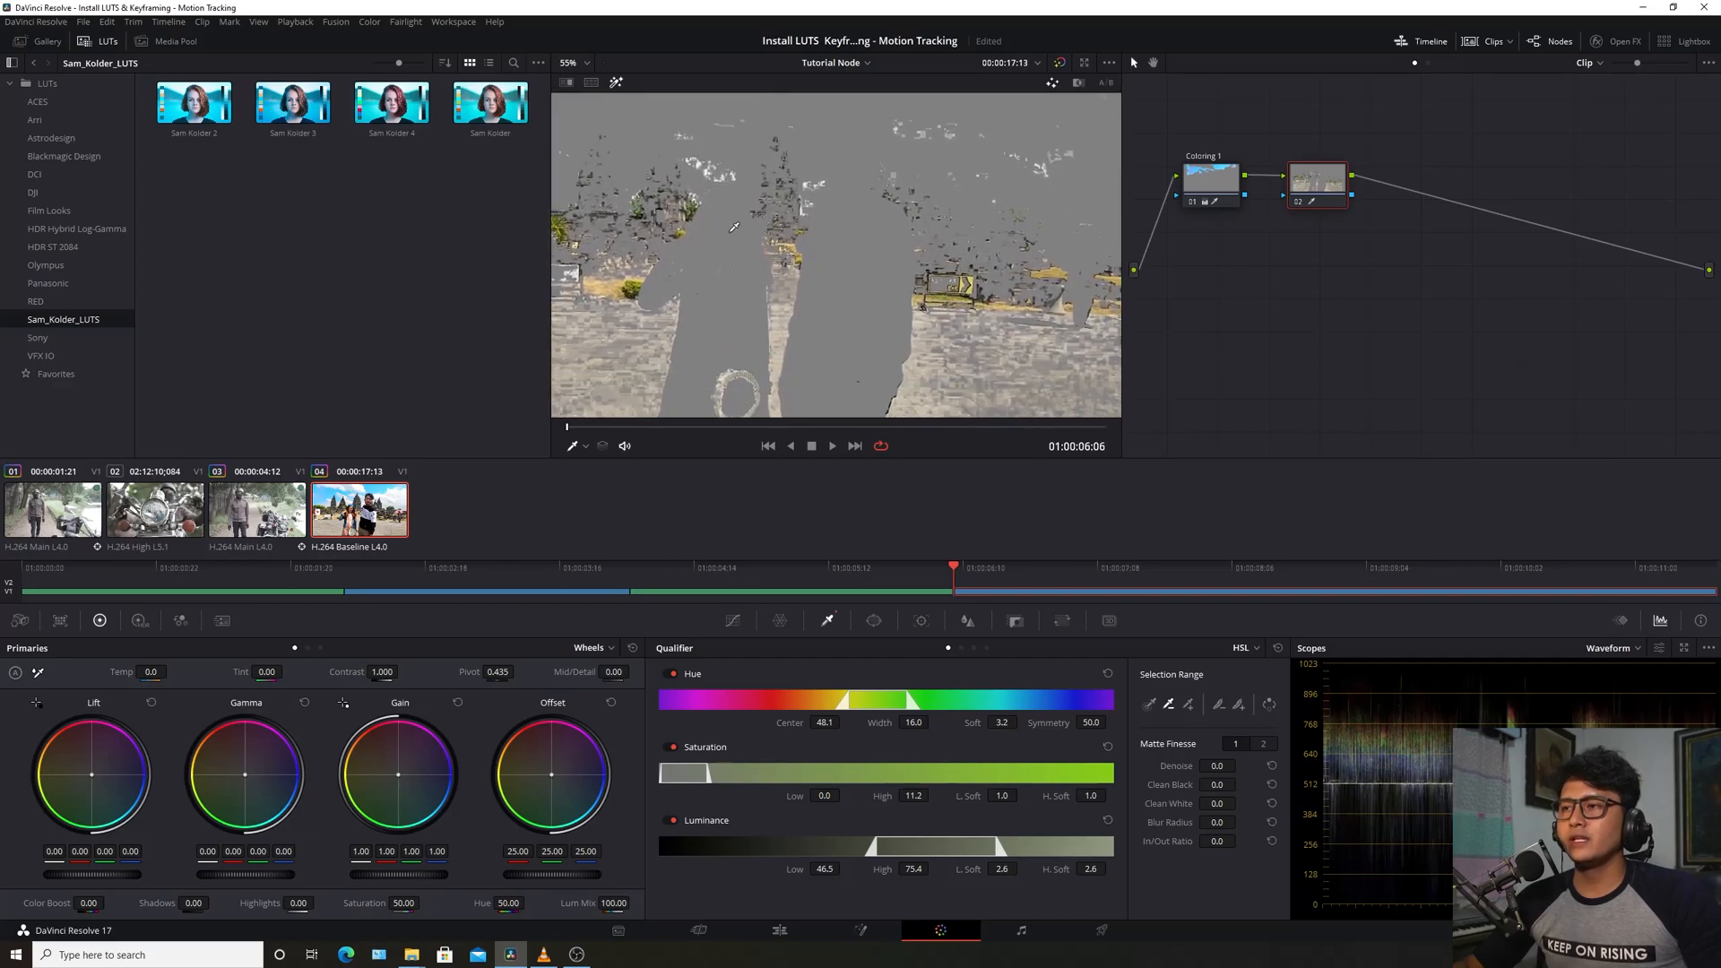
pyautogui.scroll(-3, 797, 256)
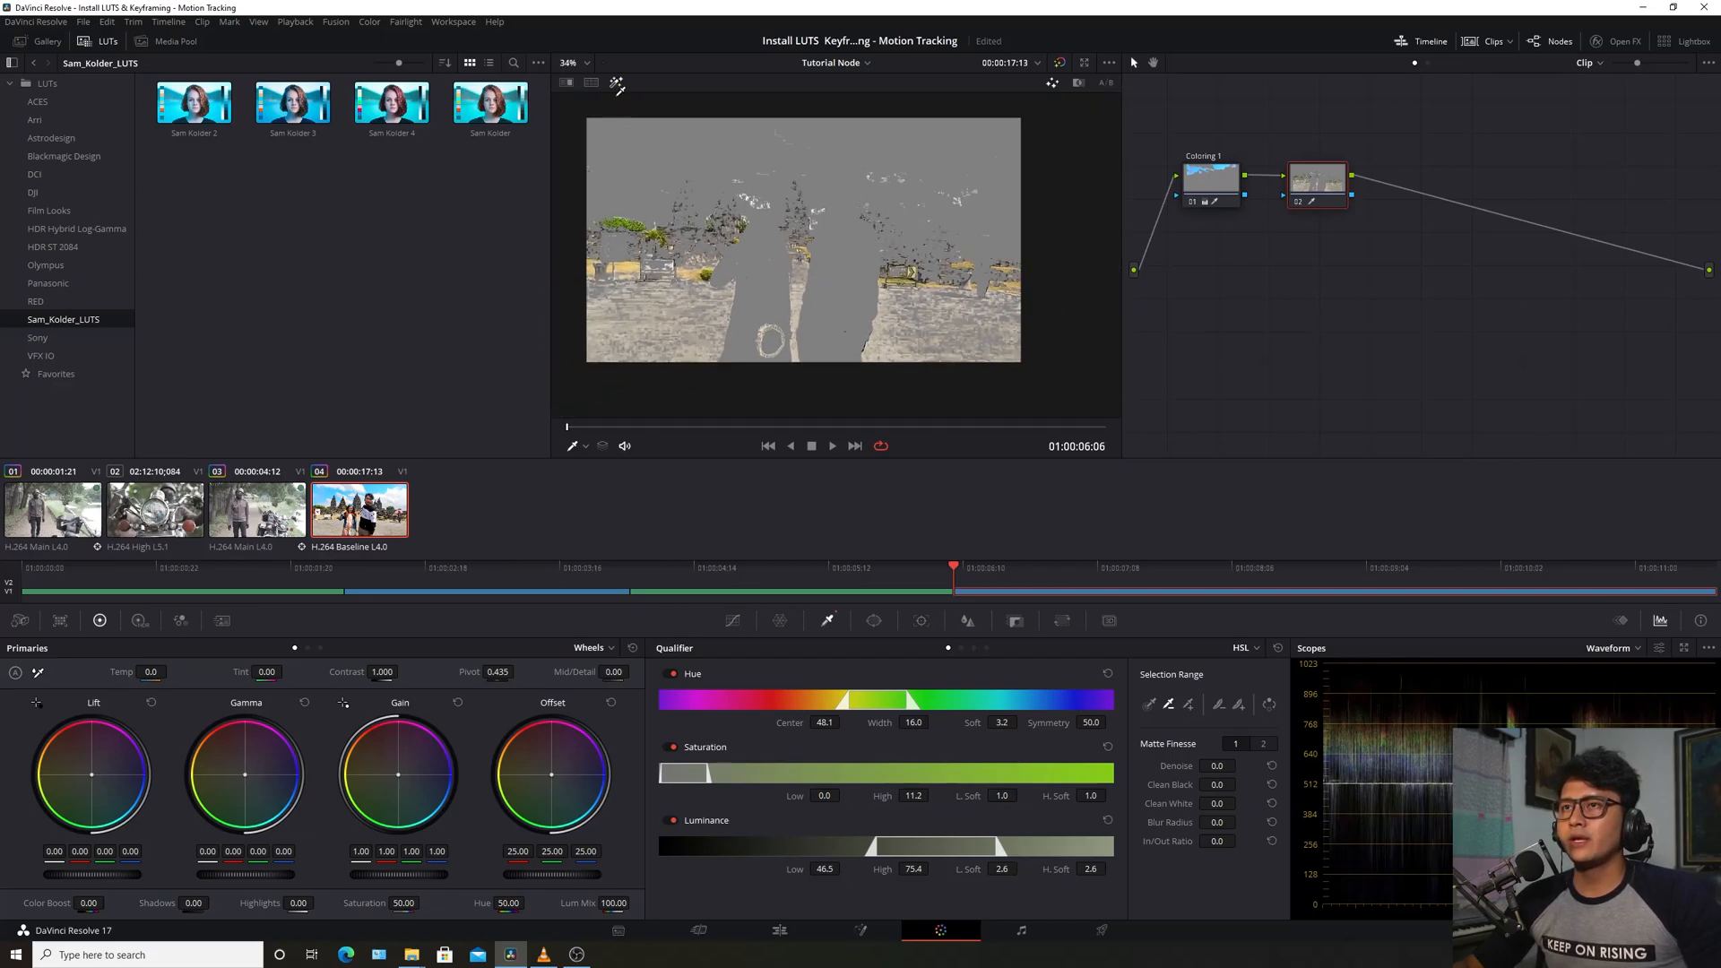
# Raise the qualified greenery's saturation to 100 and return to the full-colour view
pyautogui.moveTo(404, 903); pyautogui.dragTo(556, 903)
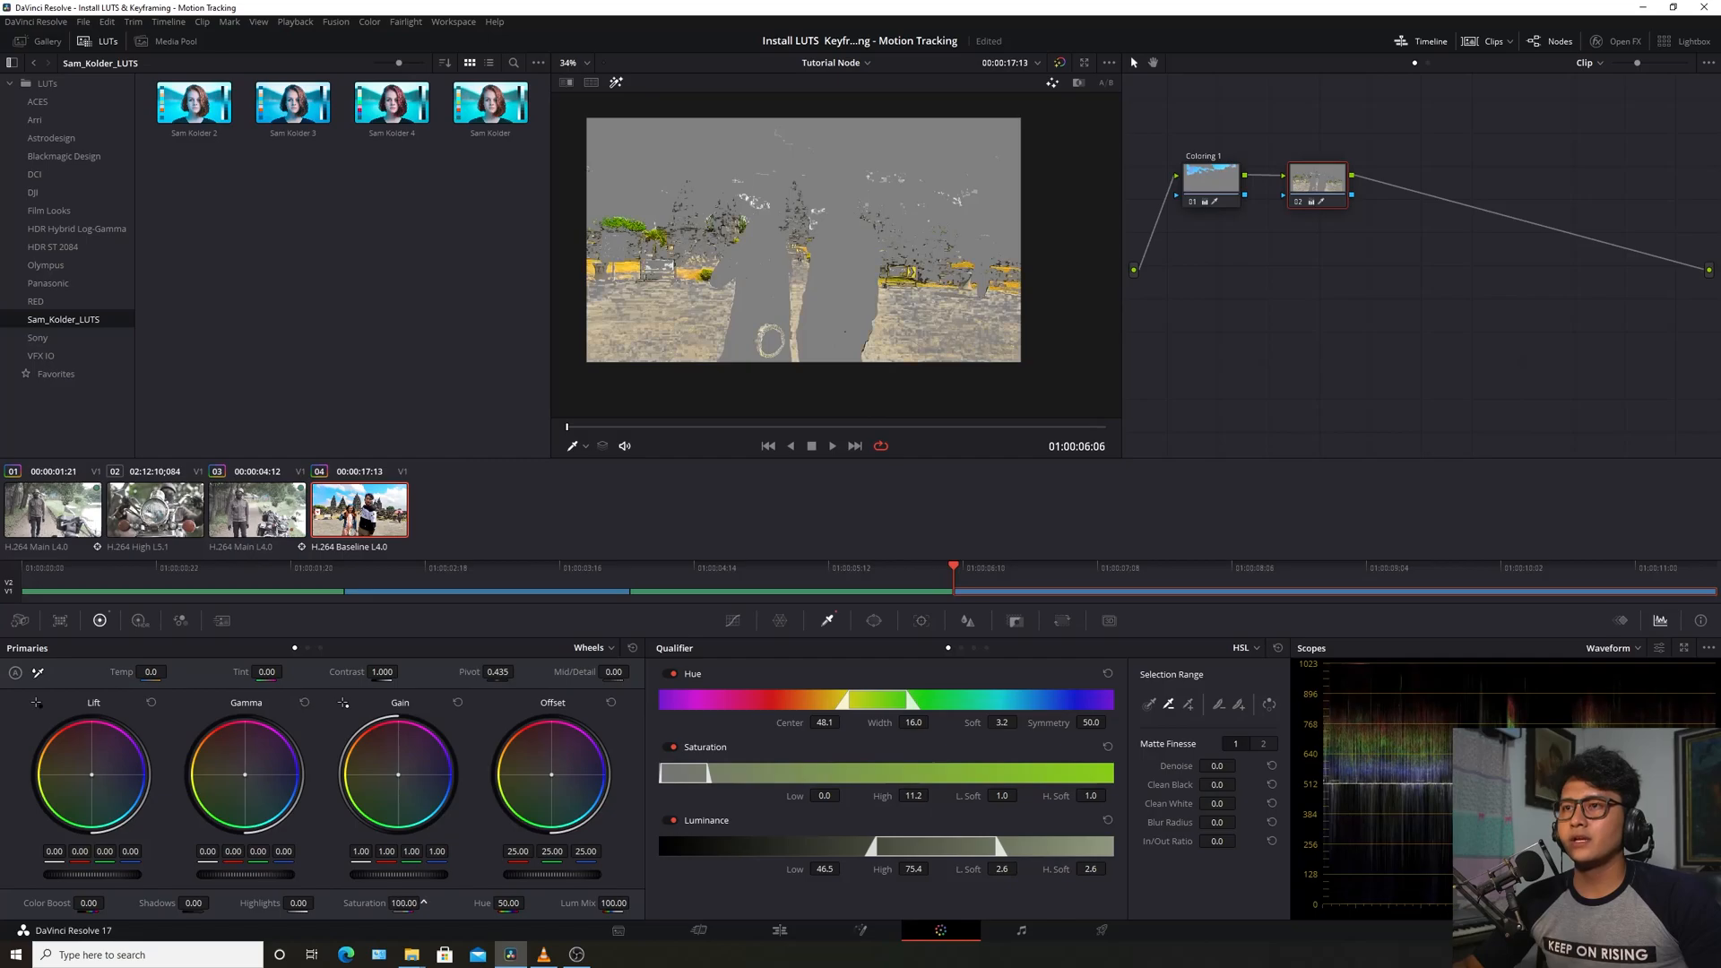
pyautogui.click(617, 85)
pyautogui.scroll(4, 589, 173)
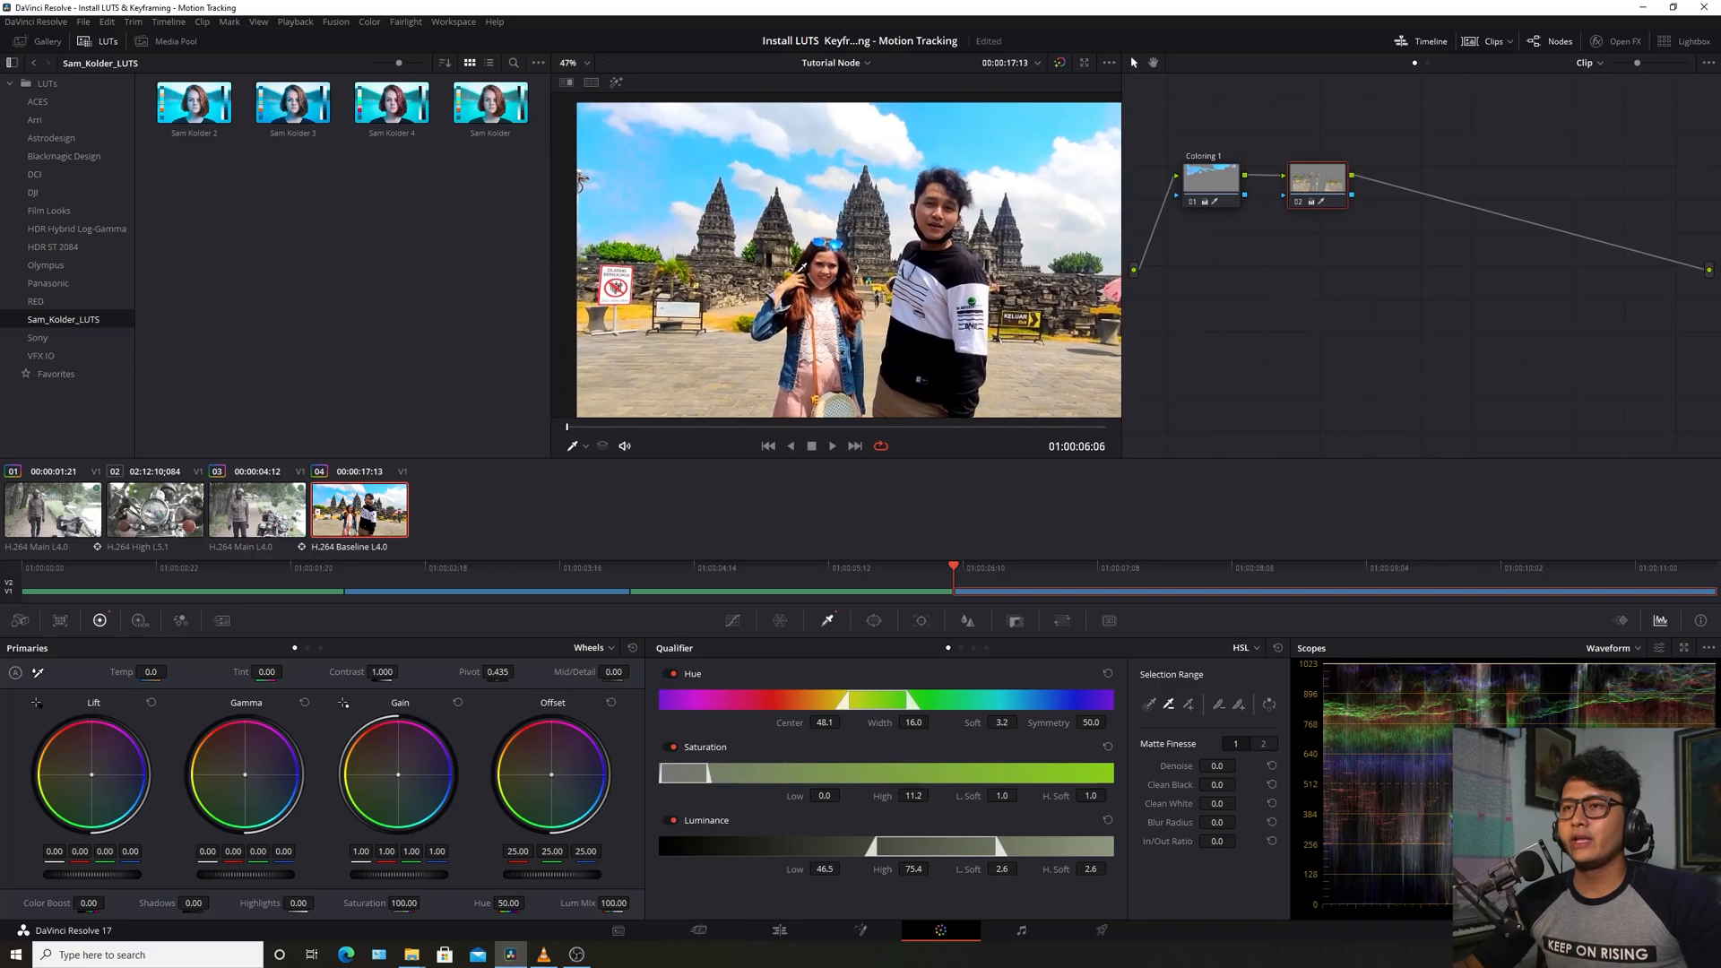
pyautogui.moveTo(797, 268); pyautogui.dragTo(832, 264)
pyautogui.moveTo(406, 903); pyautogui.dragTo(378, 902)
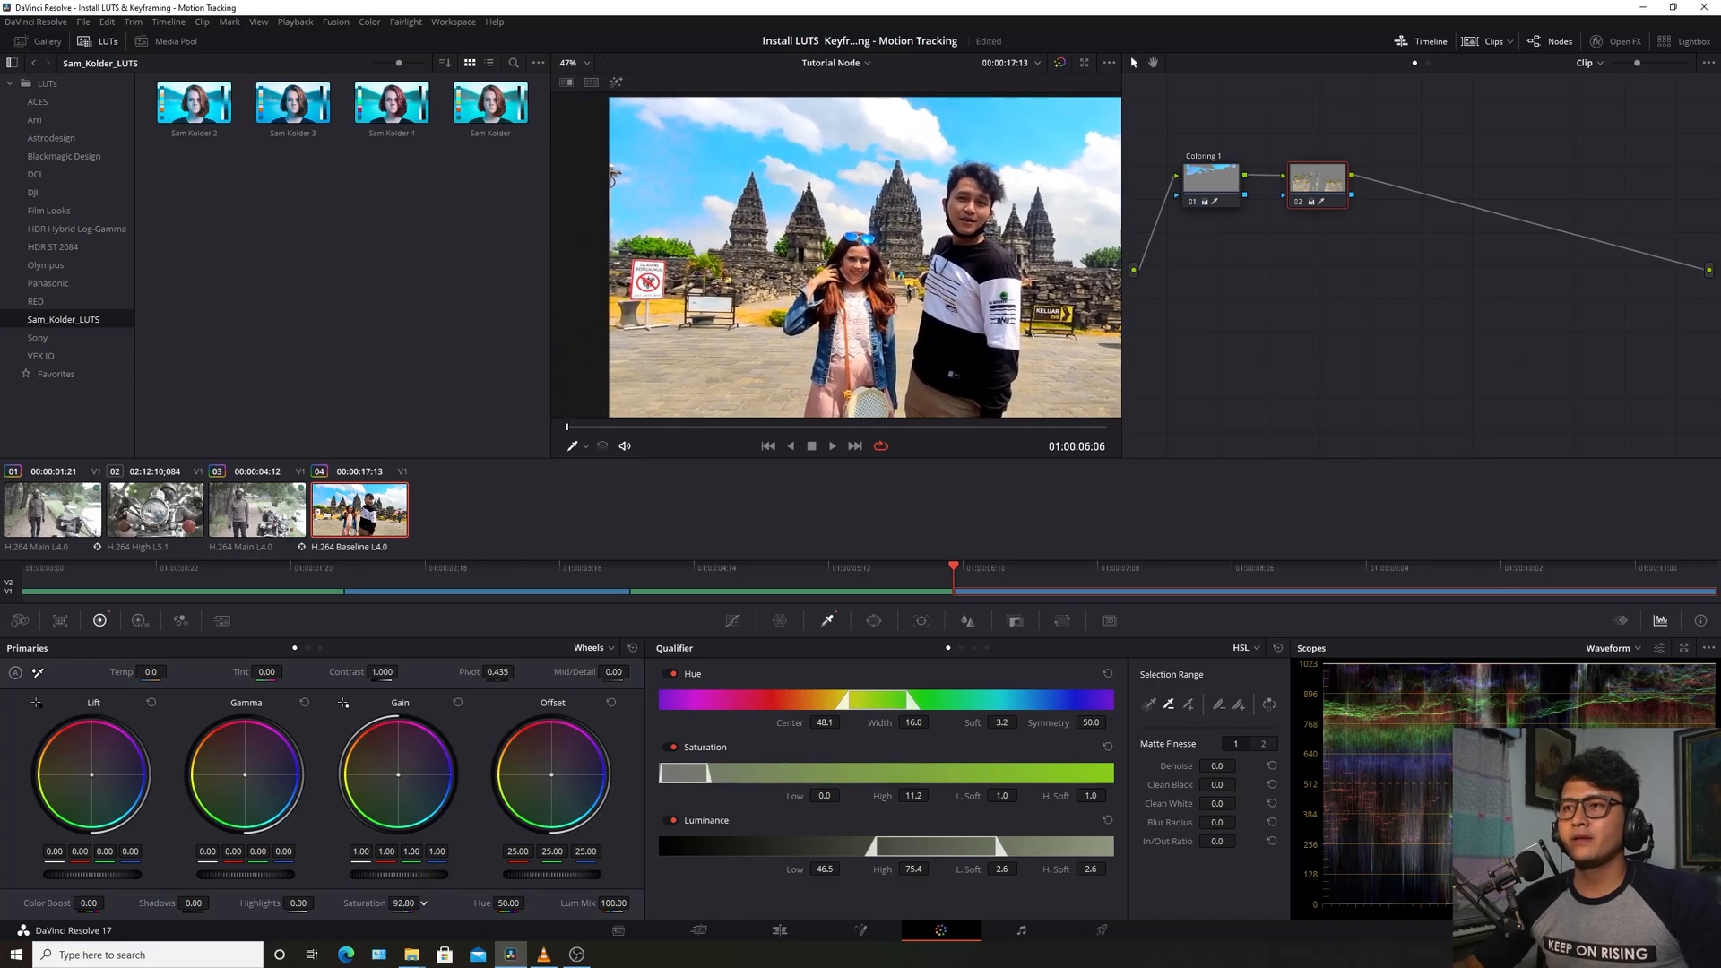
pyautogui.click(1202, 188)
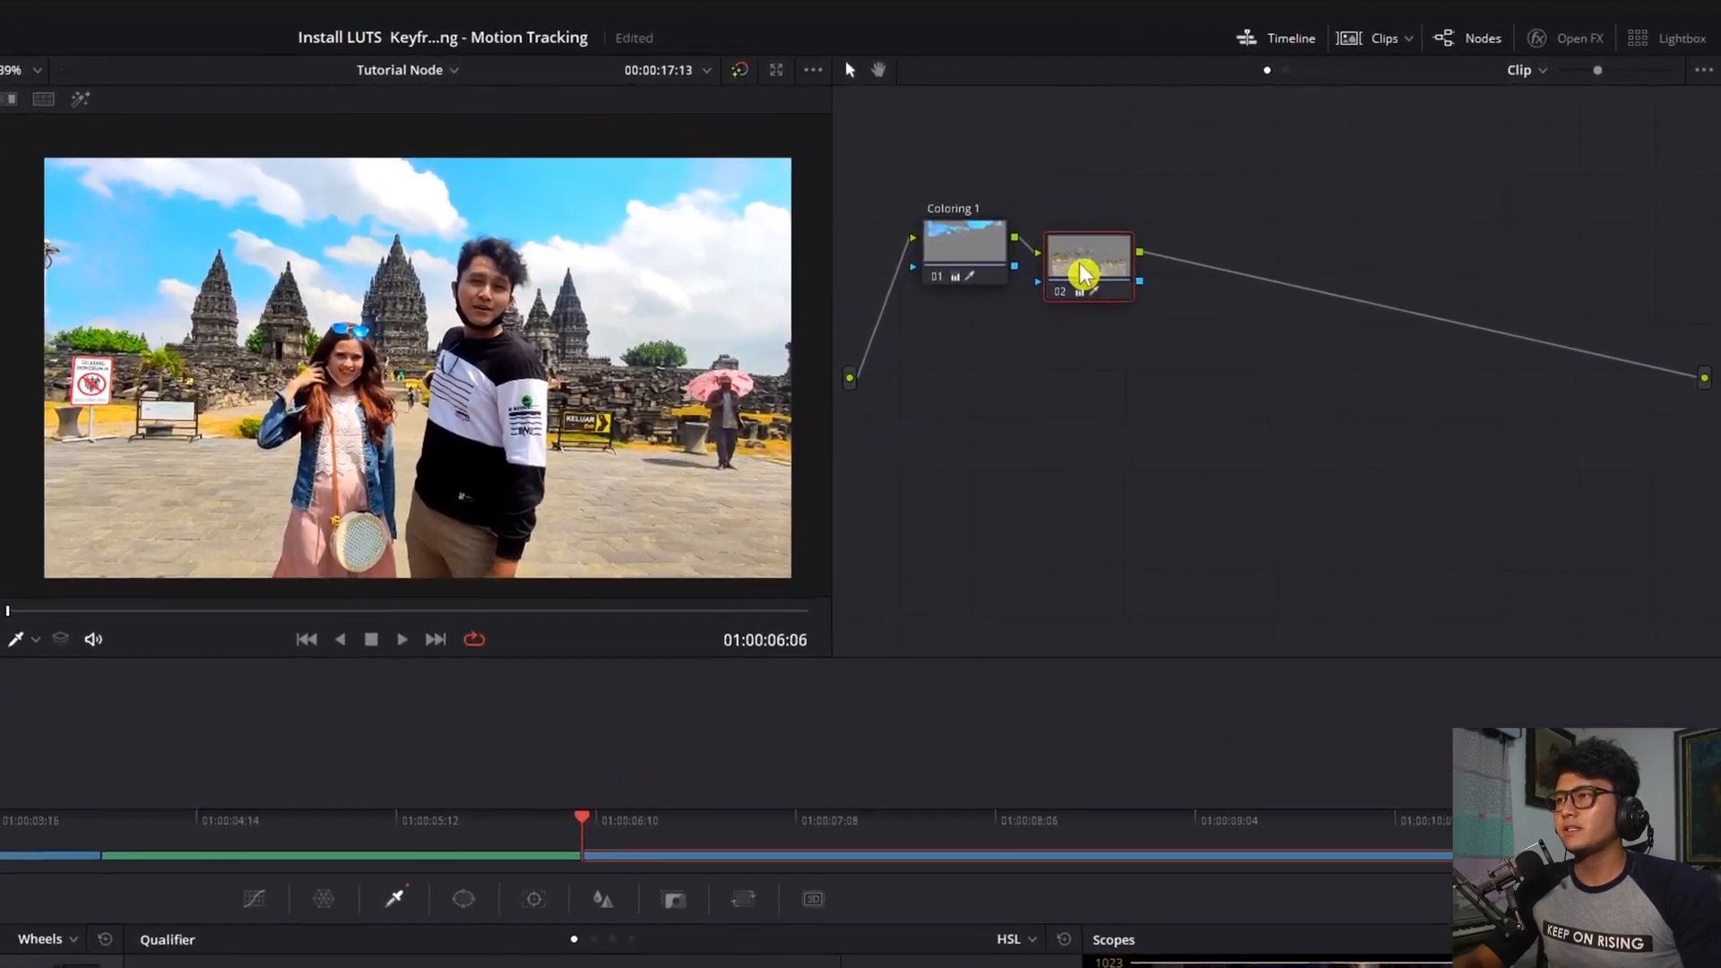
# Label node 02 'Pohon-rumput'
pyautogui.rightClick(1288, 193)
pyautogui.moveTo(1356, 243)
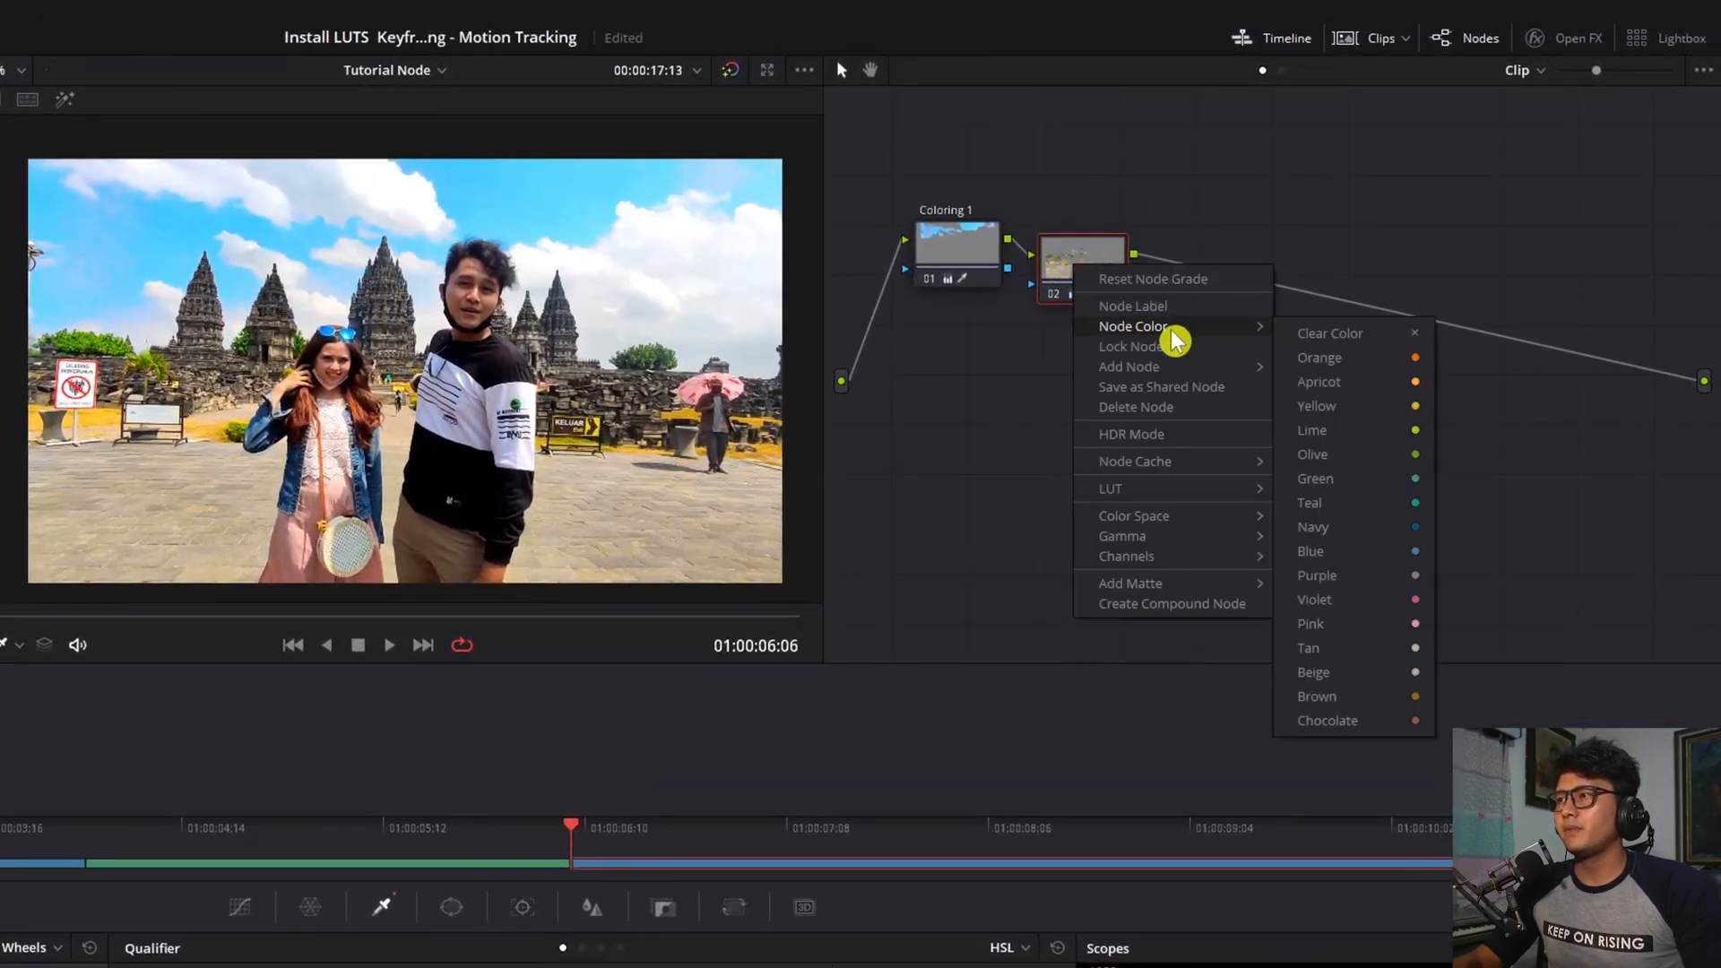
pyautogui.click(1174, 310)
pyautogui.write('Phoon-rumput')
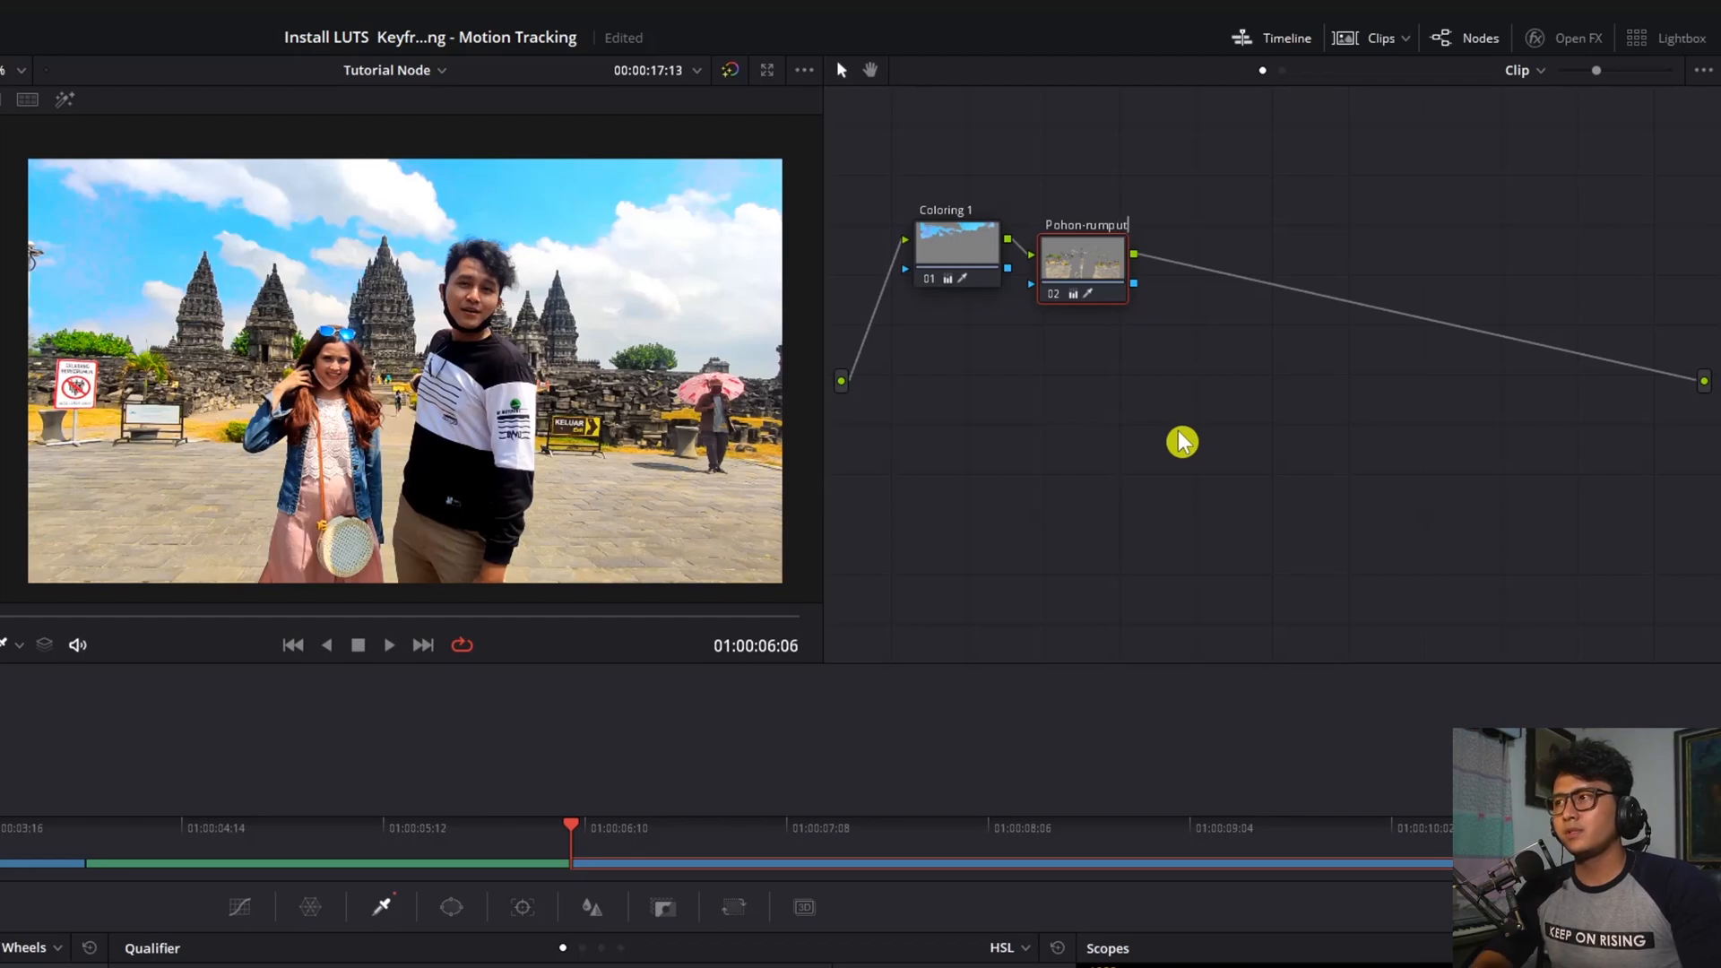
# Label the first node 'Awan - langit'
pyautogui.rightClick(961, 241)
pyautogui.click(1017, 271)
pyautogui.write('Awan')
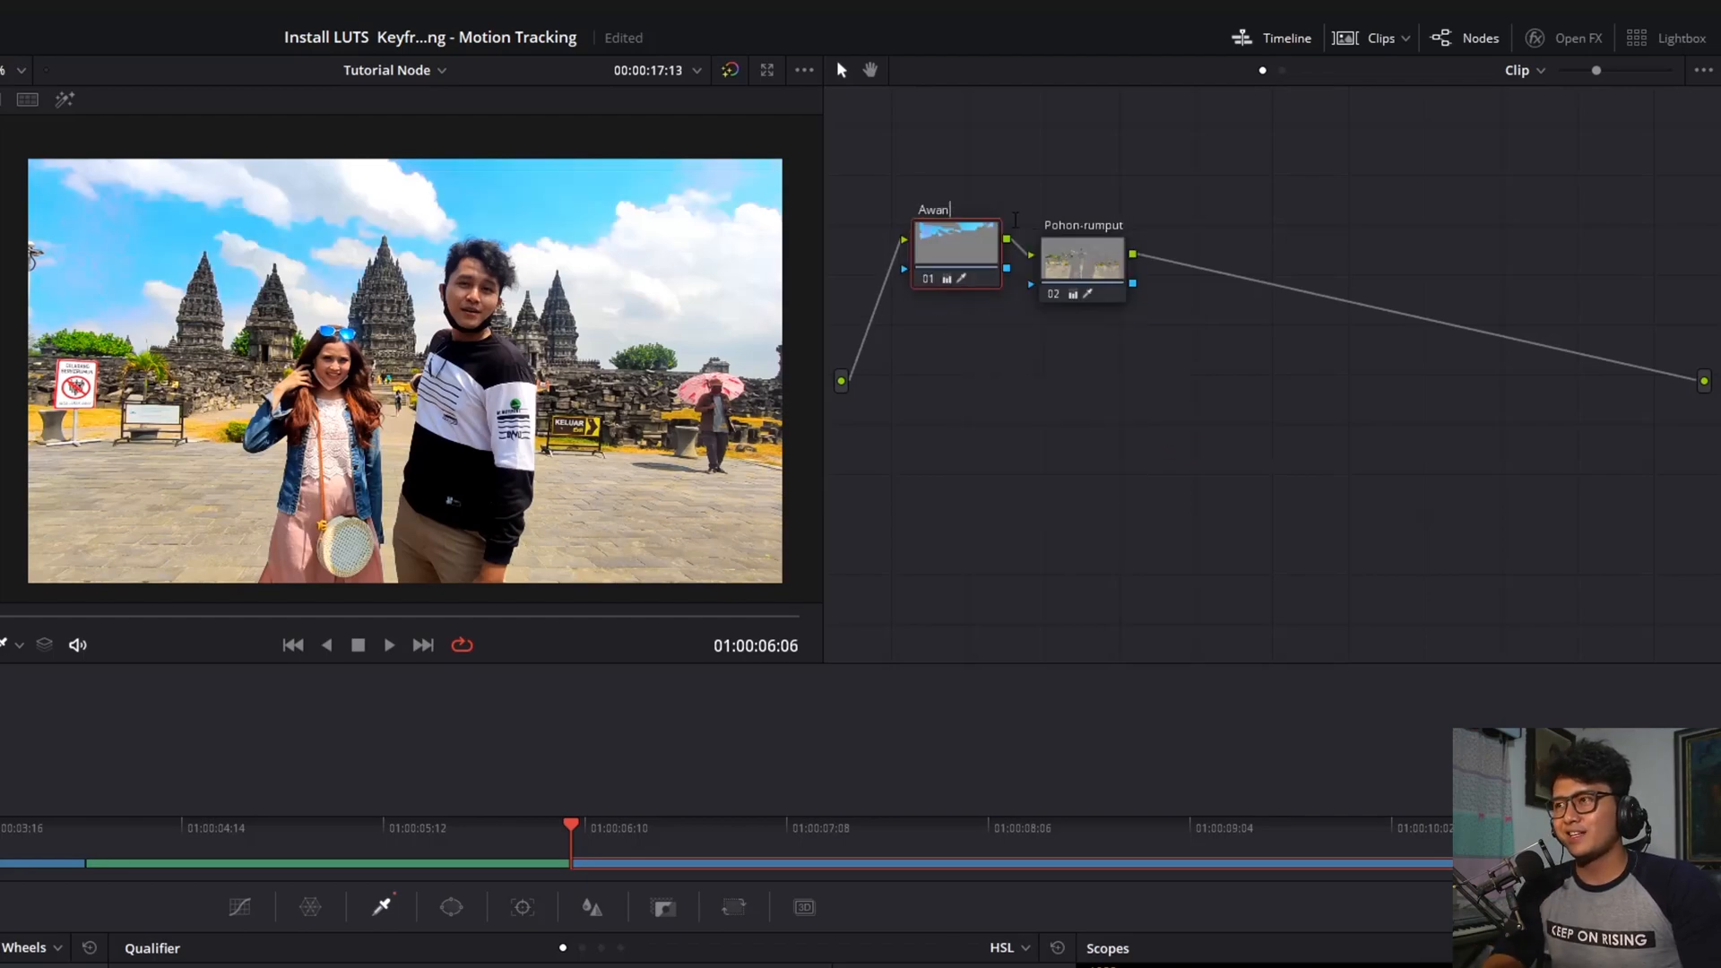
pyautogui.write(' - langit')
# Reposition the Pohon-rumput and Awan - langit nodes in the graph
pyautogui.moveTo(1080, 261); pyautogui.dragTo(1114, 257)
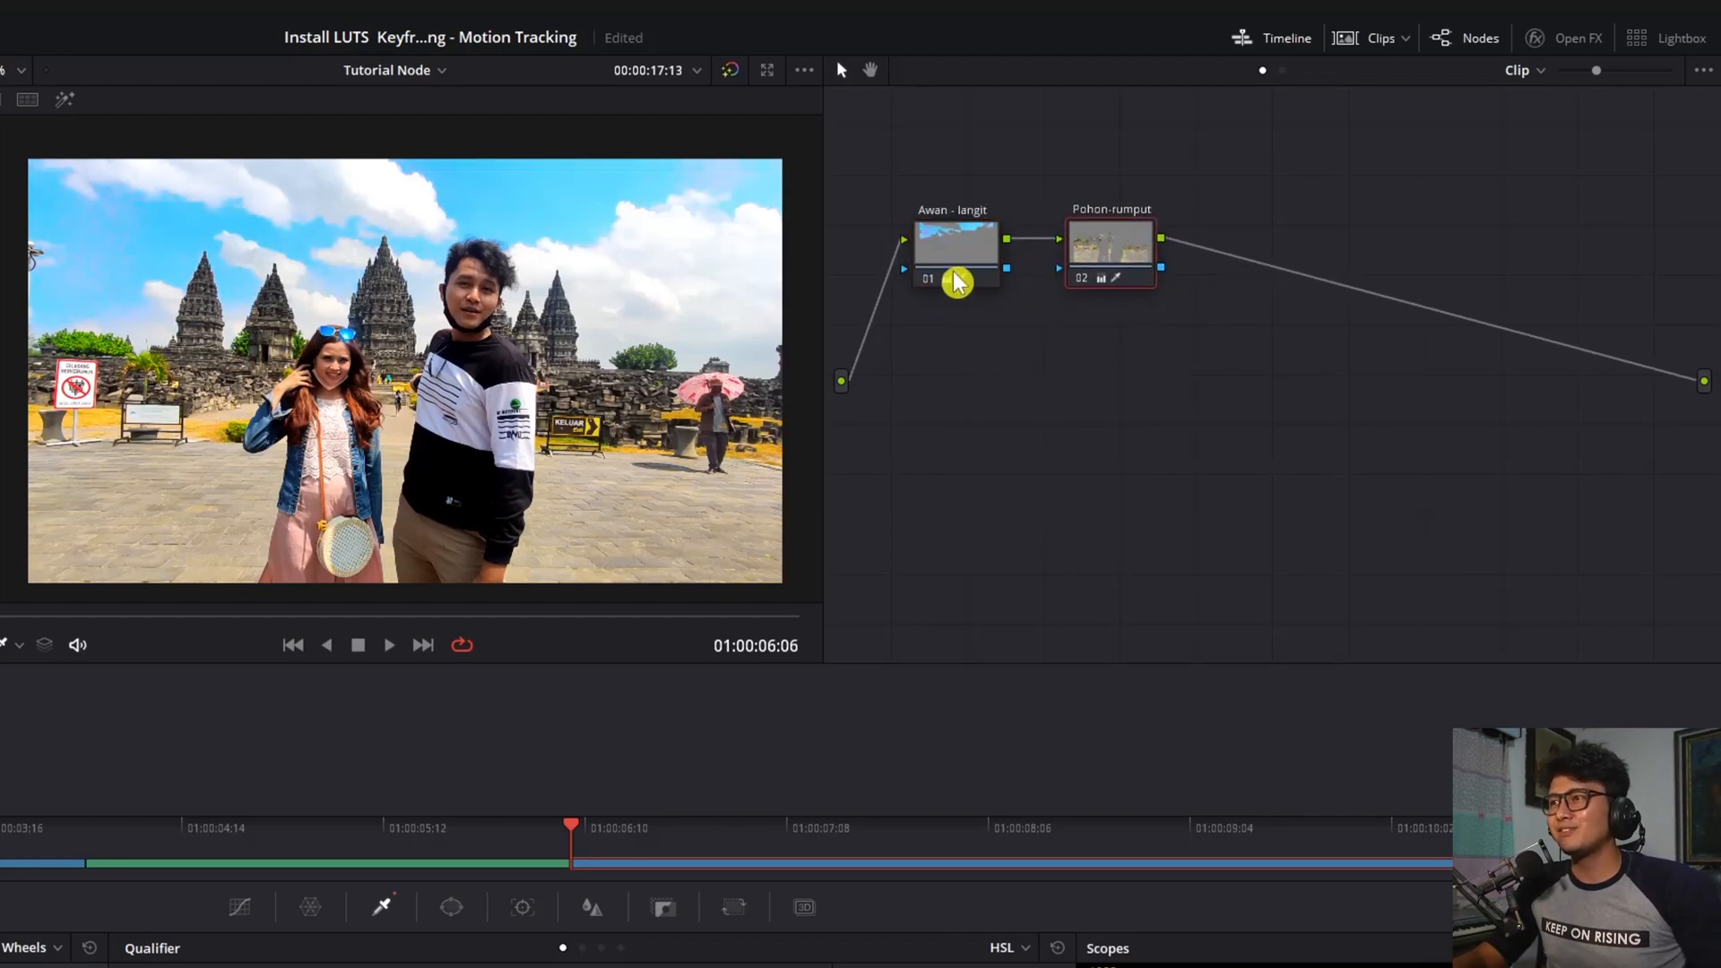
pyautogui.moveTo(956, 280); pyautogui.dragTo(987, 281)
pyautogui.click(1152, 277)
pyautogui.moveTo(1152, 276); pyautogui.dragTo(1169, 287)
pyautogui.click(975, 275)
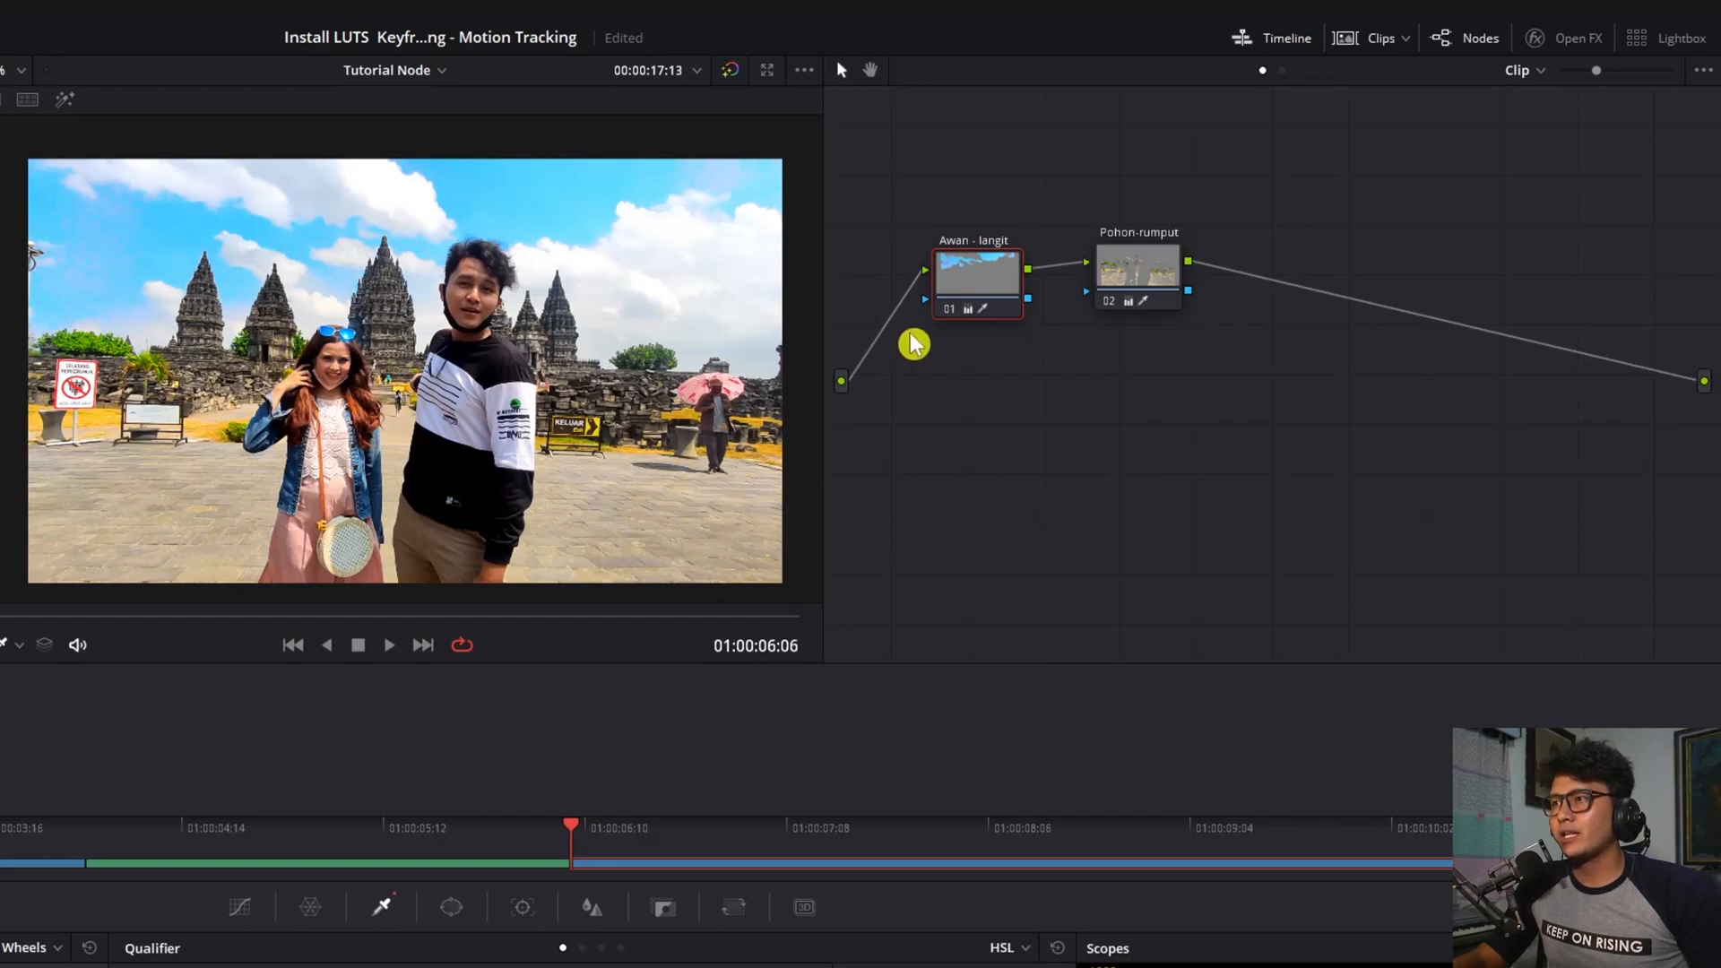
pyautogui.moveTo(1142, 271)
pyautogui.mouseDown()
pyautogui.moveTo(1156, 285)
pyautogui.moveTo(1136, 283)
pyautogui.mouseUp()
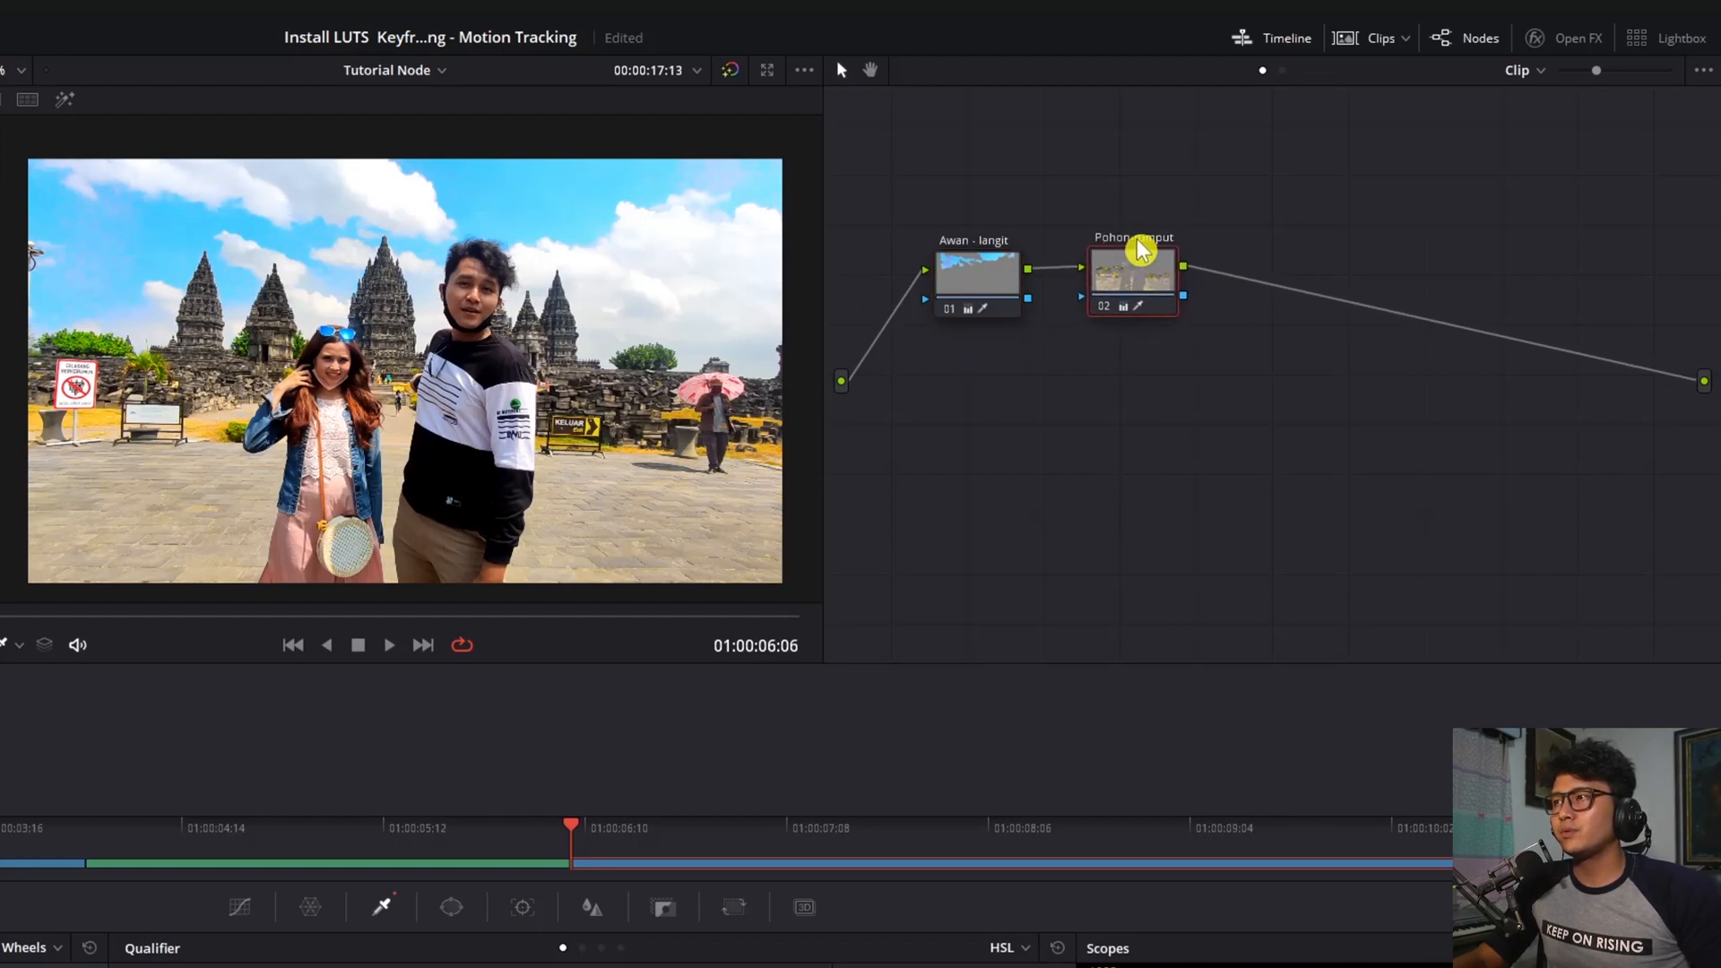
pyautogui.moveTo(1138, 277); pyautogui.dragTo(1148, 280)
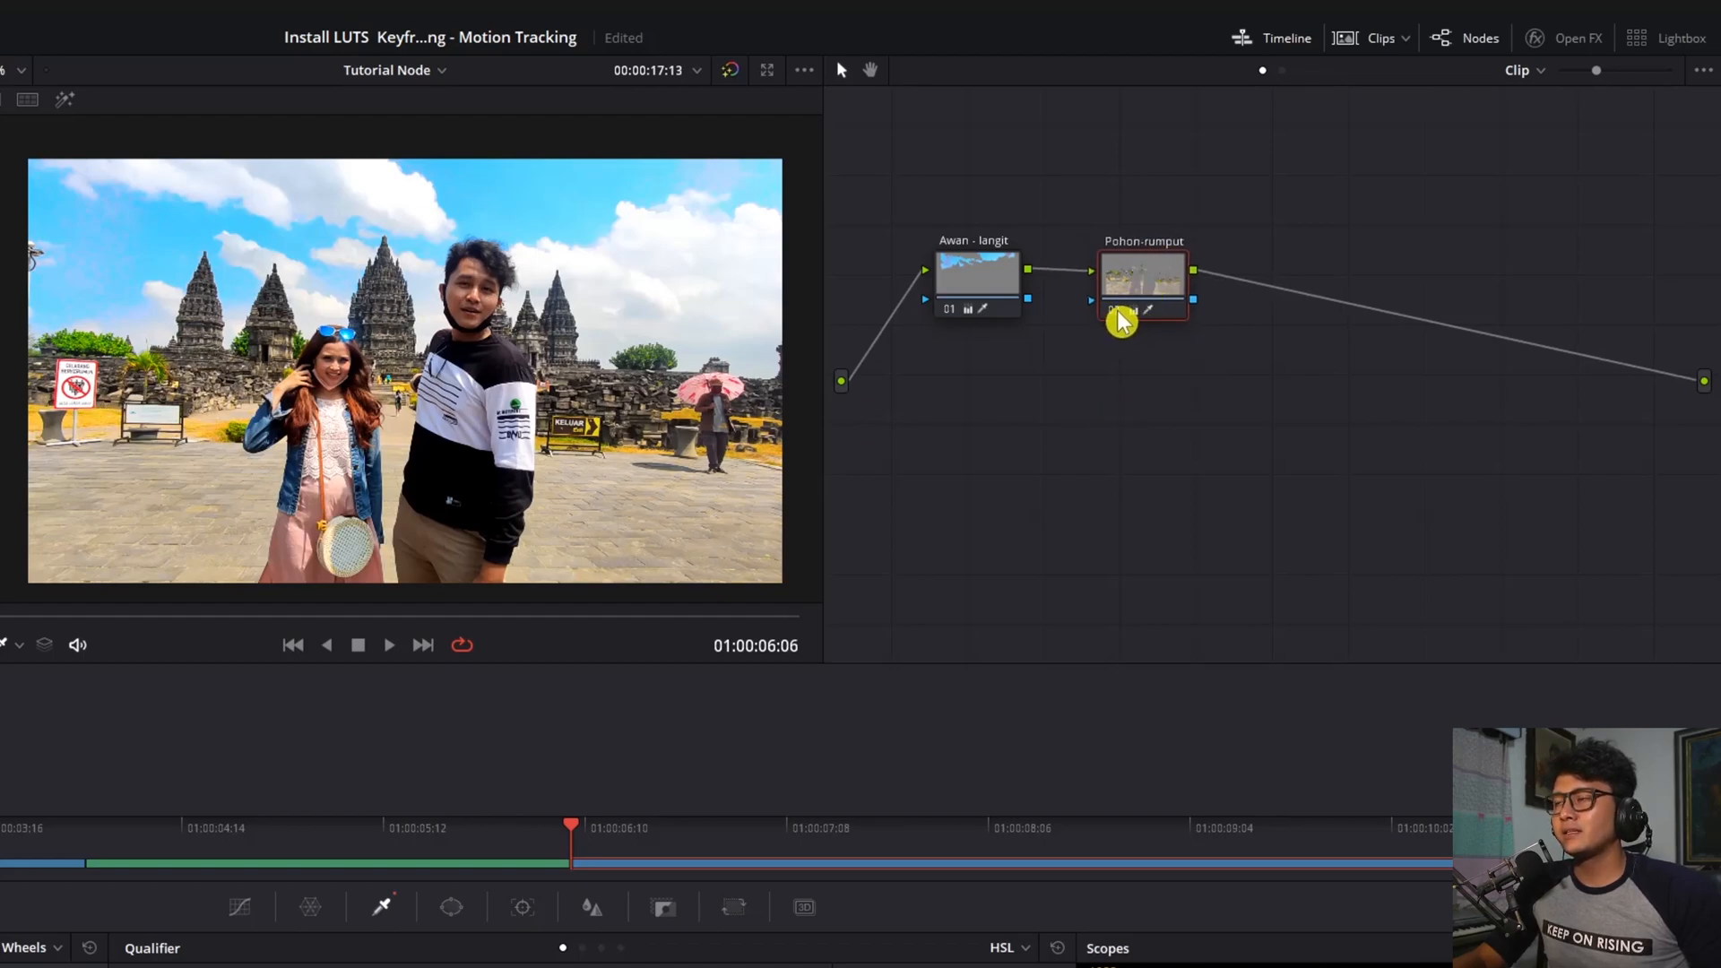
pyautogui.click(1115, 313)
pyautogui.click(1114, 315)
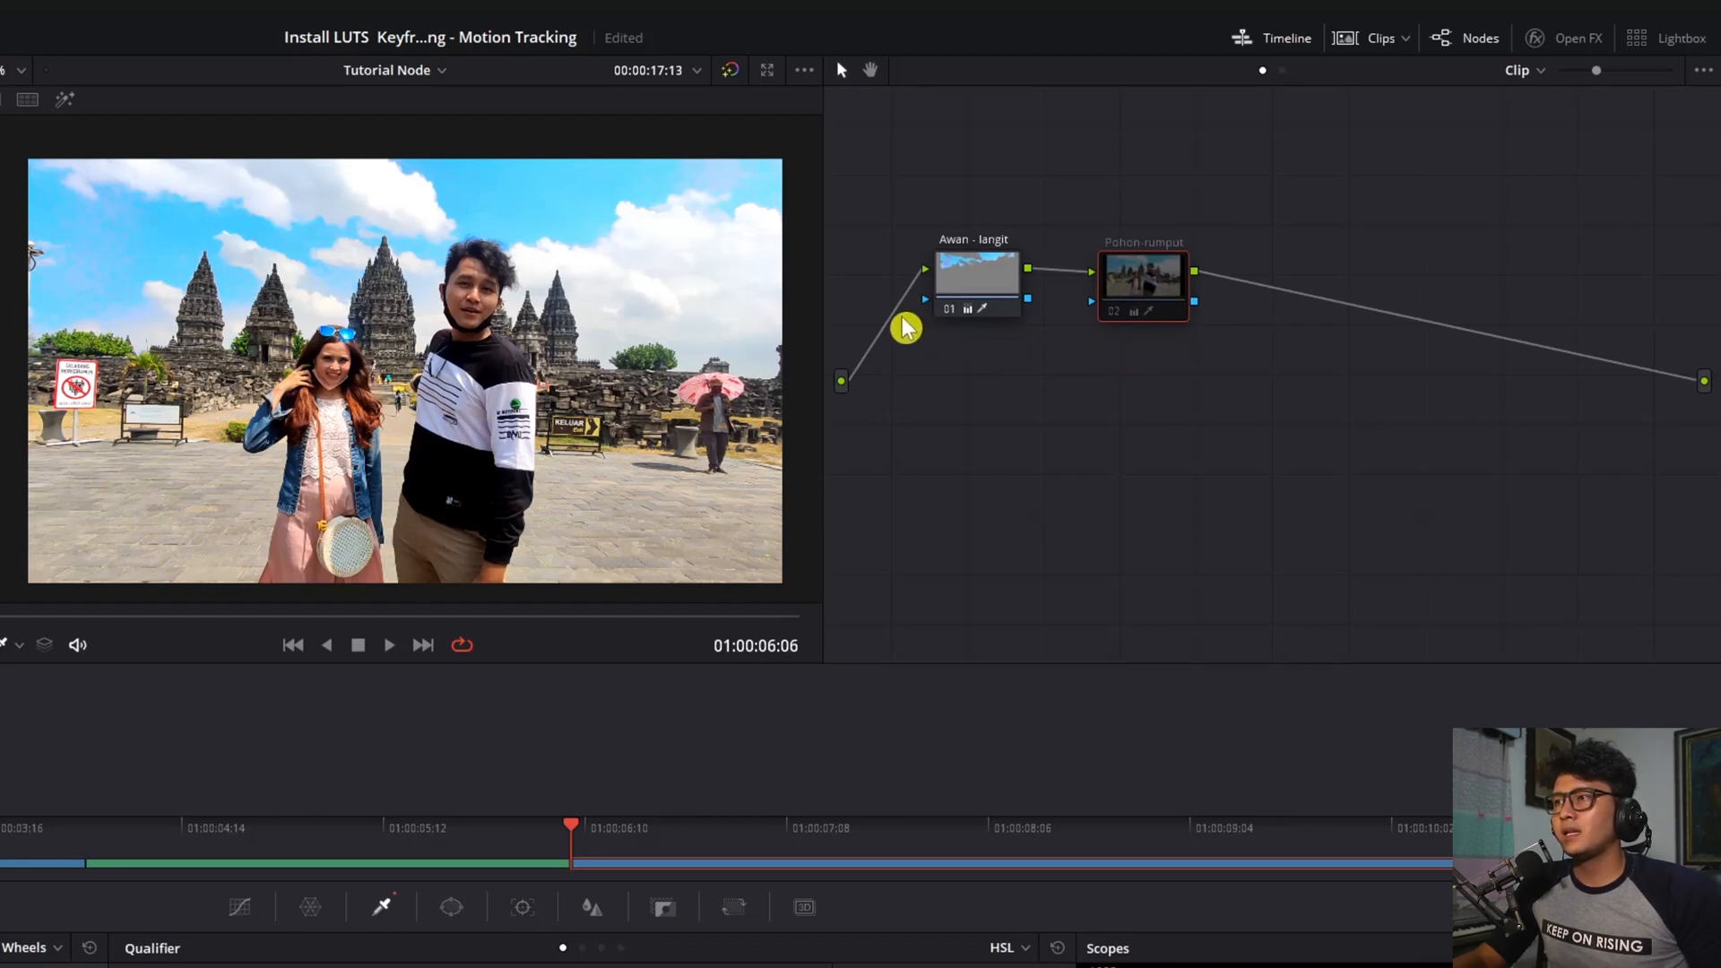
pyautogui.click(951, 313)
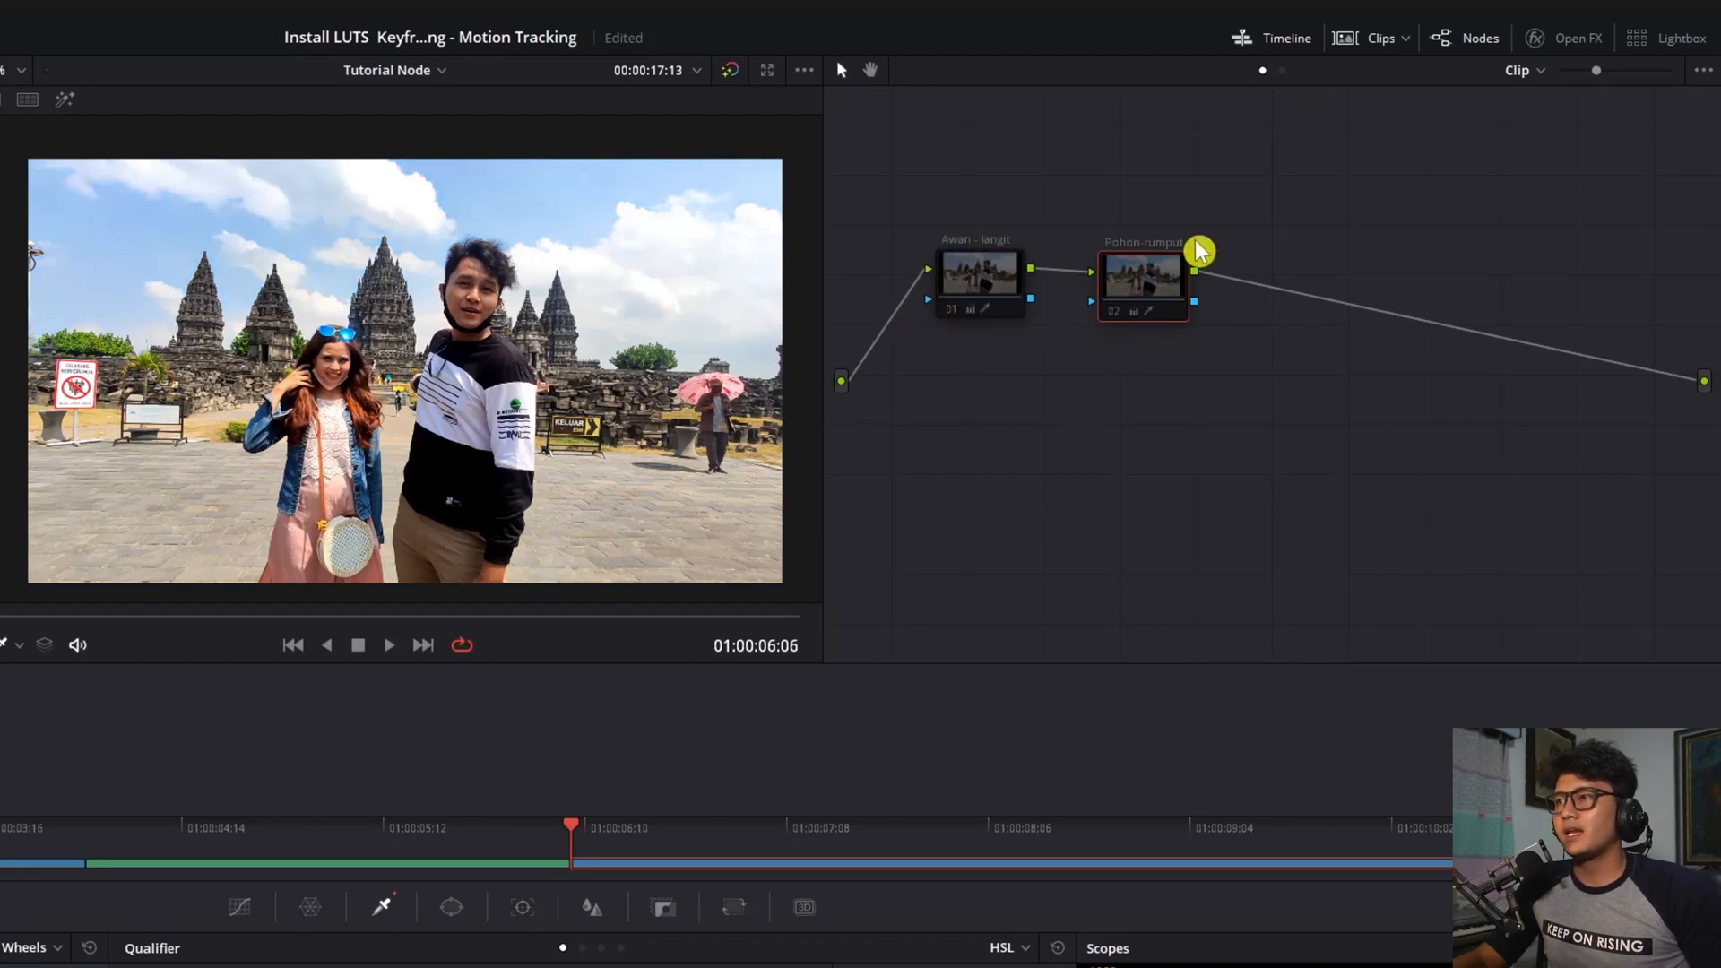
pyautogui.click(952, 315)
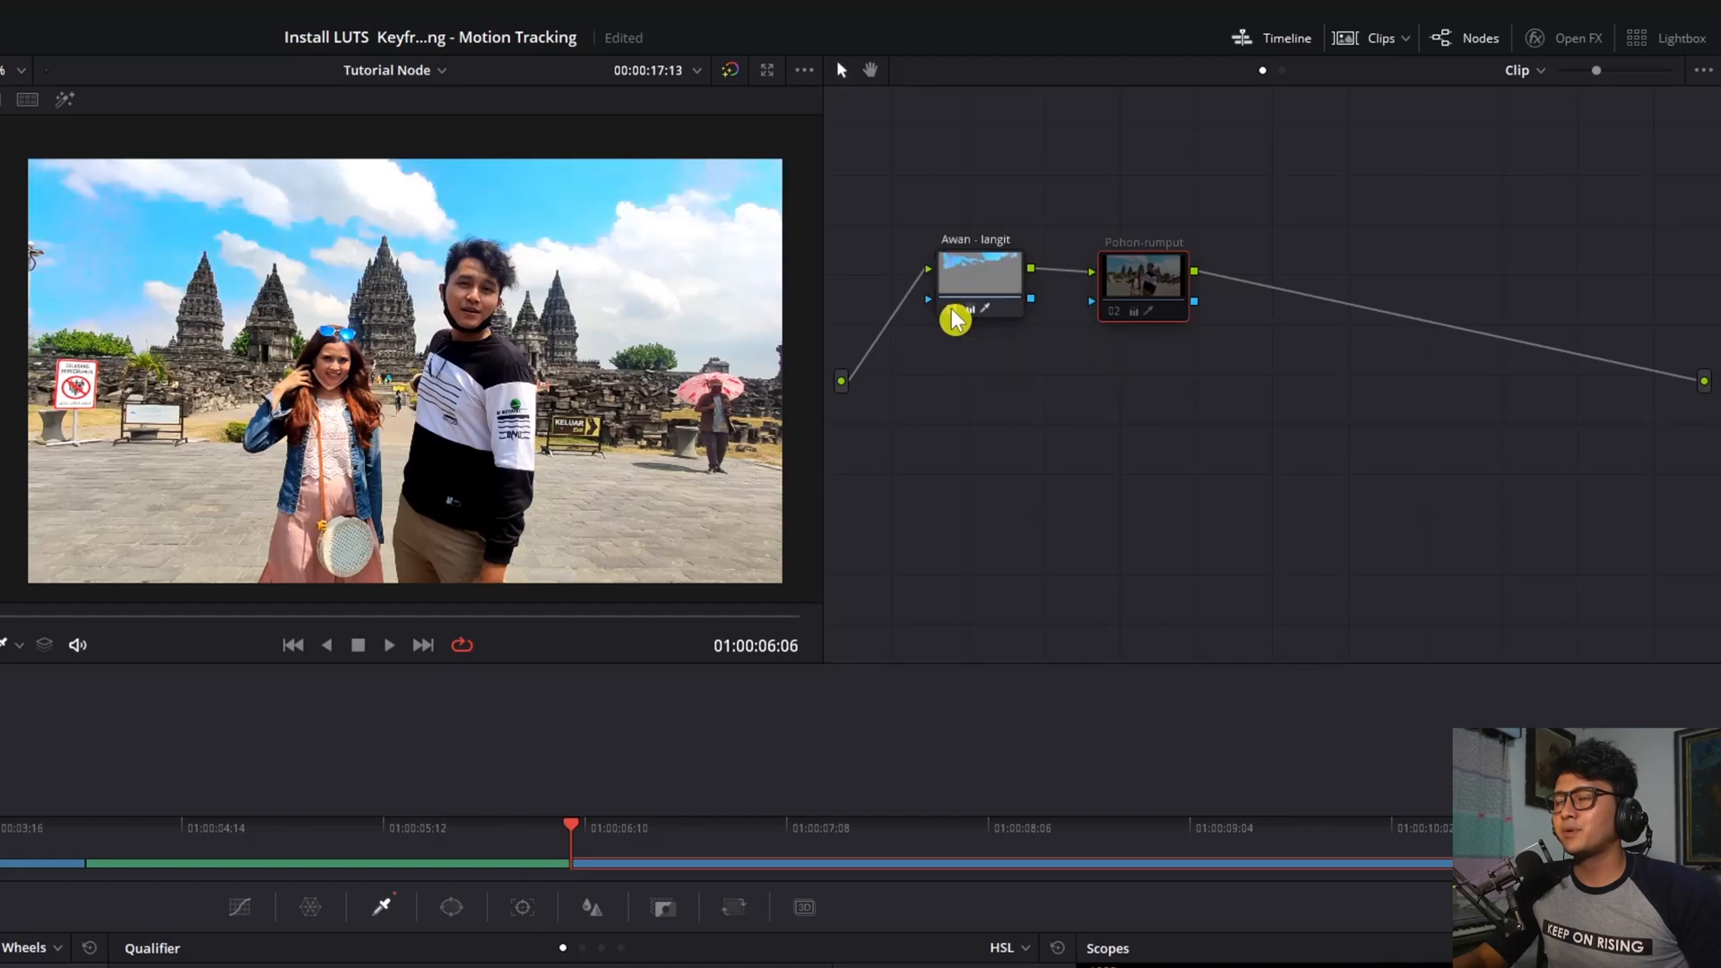
pyautogui.click(1120, 314)
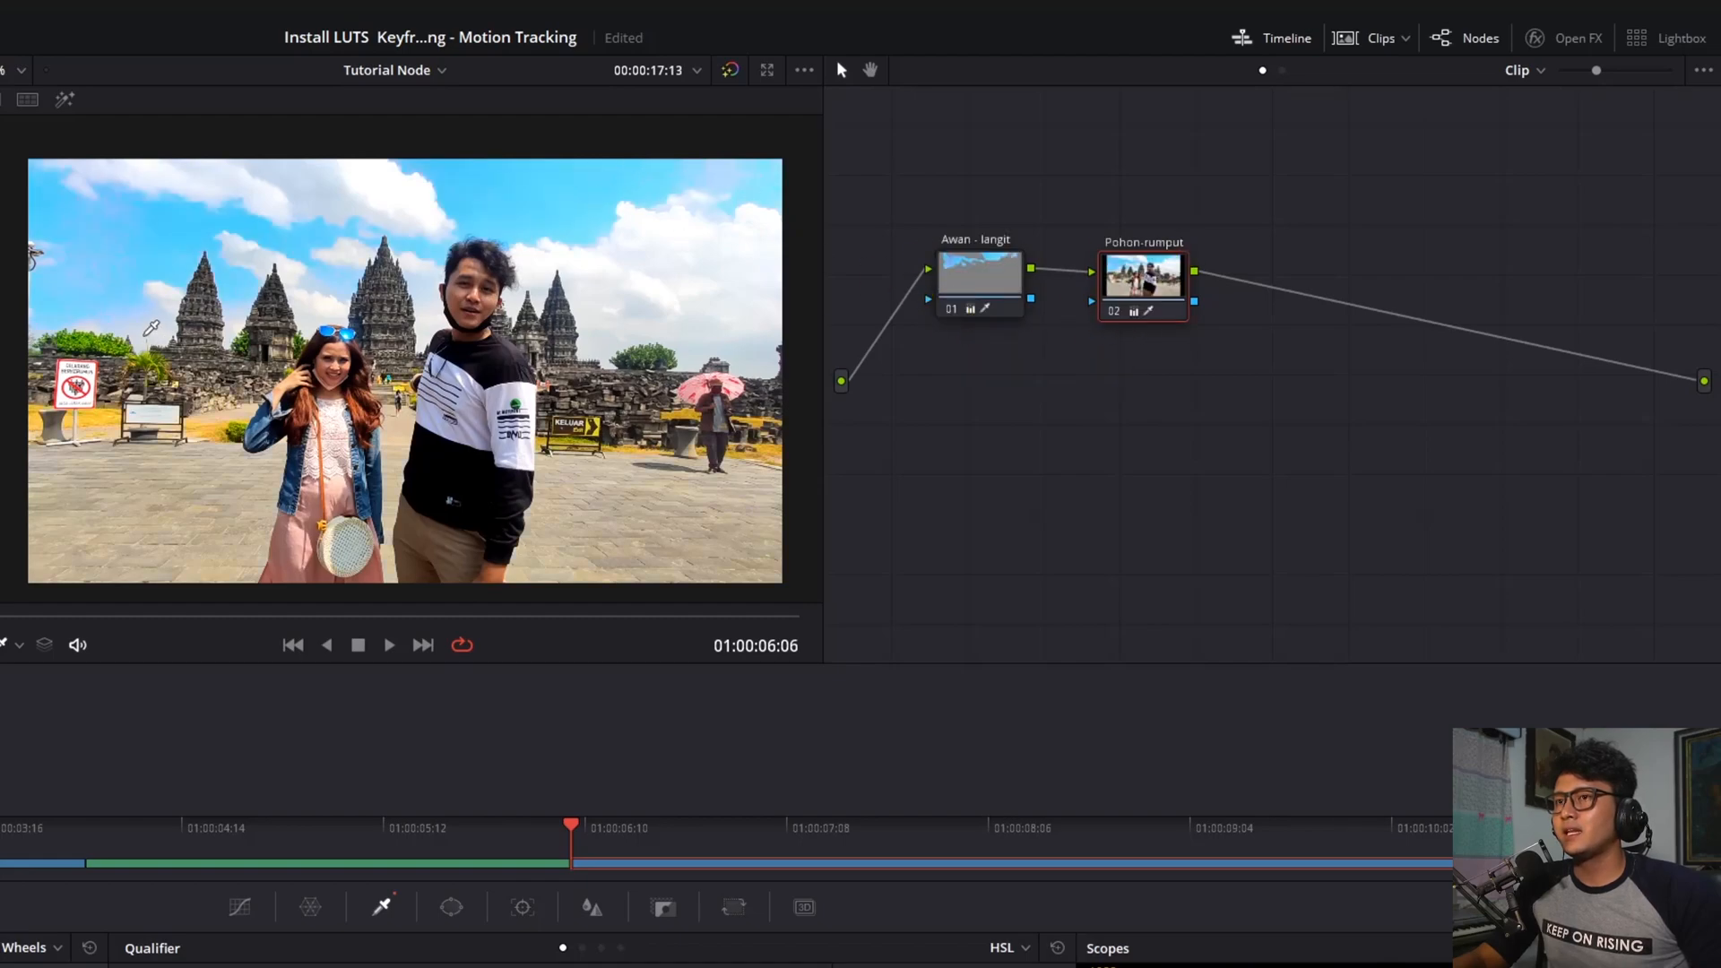
pyautogui.moveTo(1148, 314); pyautogui.dragTo(1144, 314)
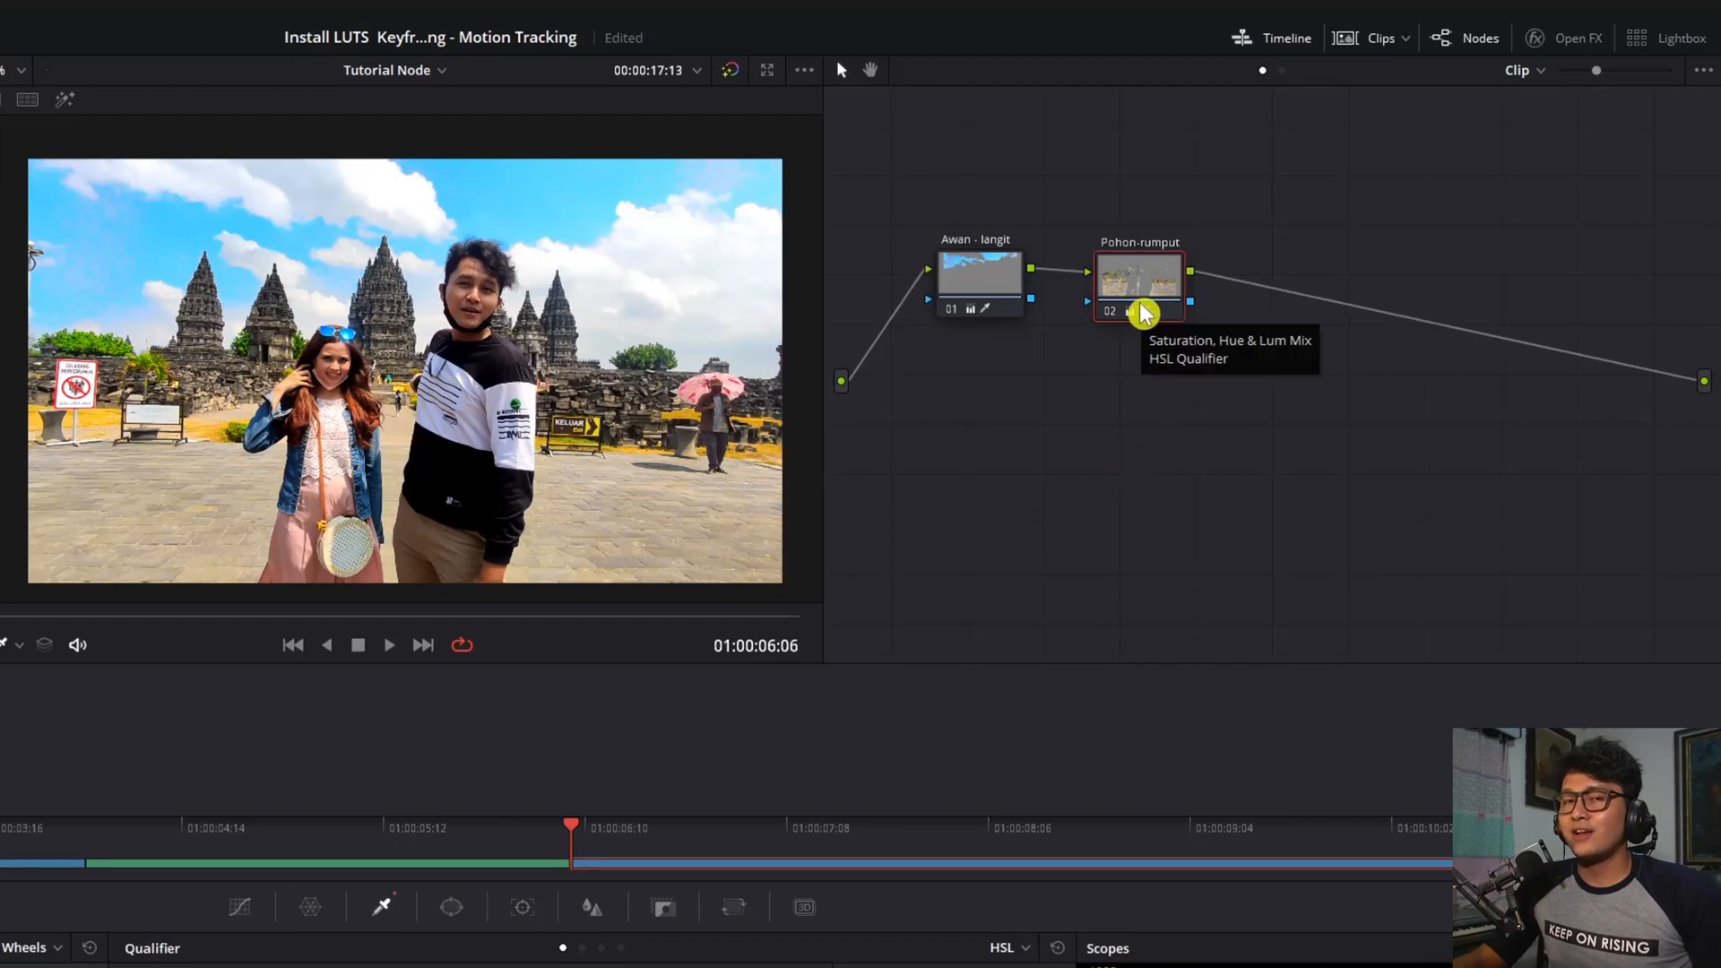
# Insert a new serial node before Pohon-rumput
pyautogui.rightClick(1138, 284)
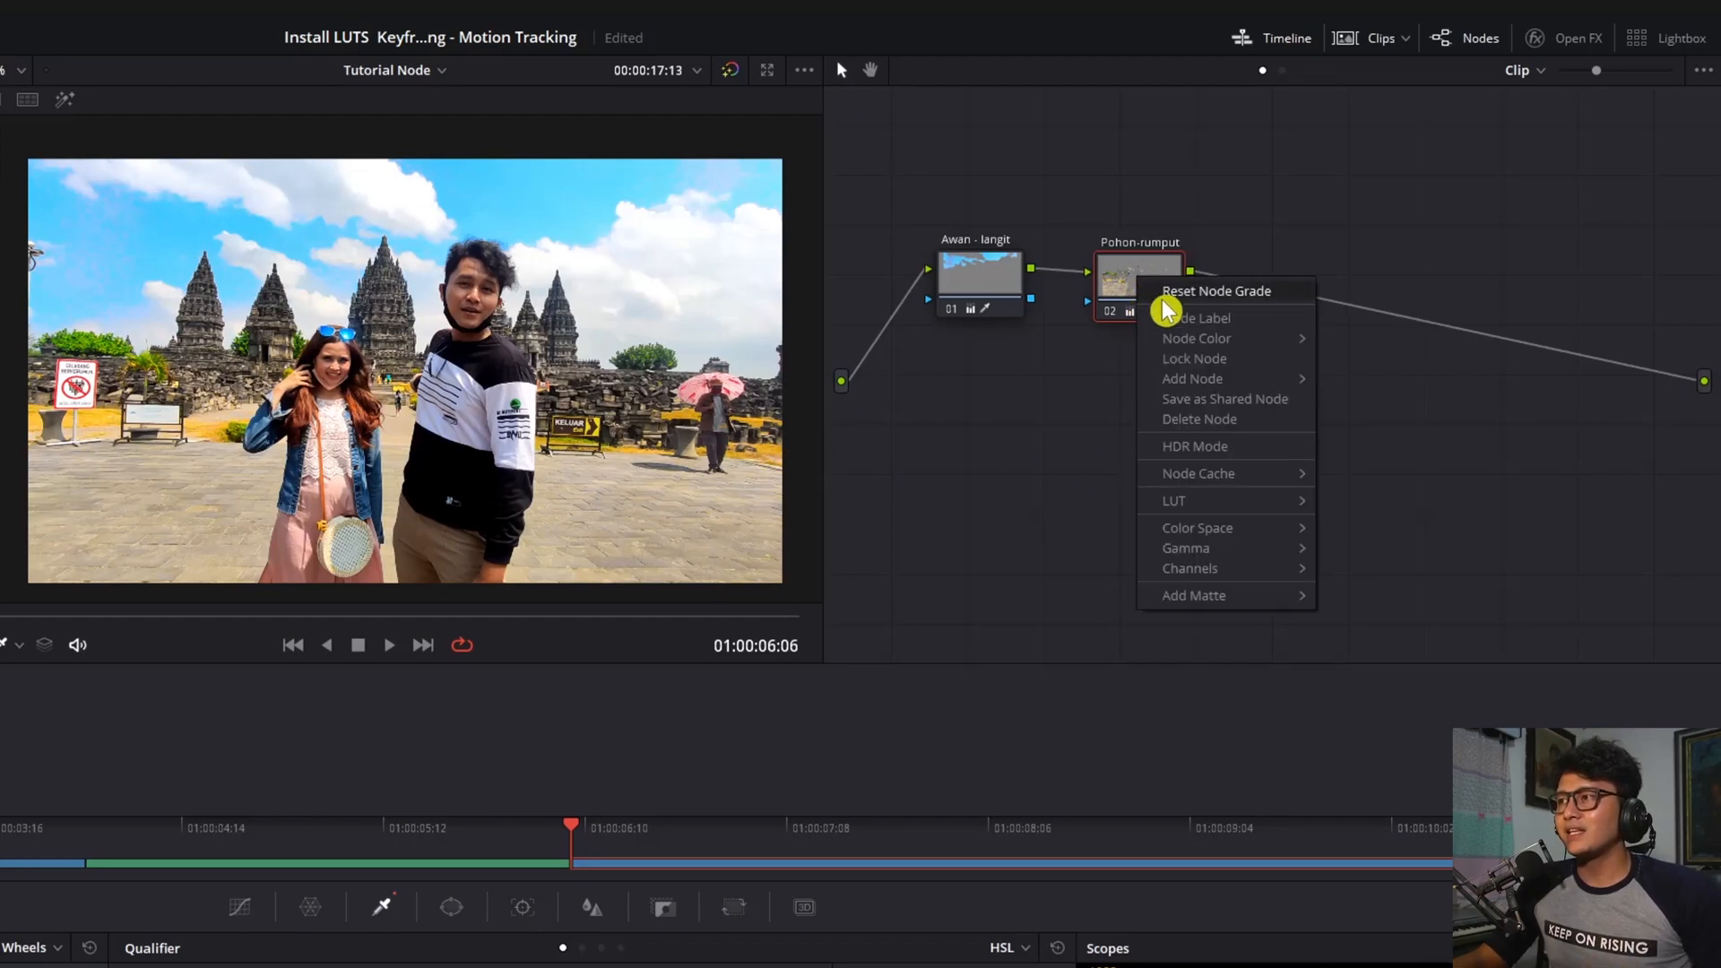
pyautogui.moveTo(1221, 383)
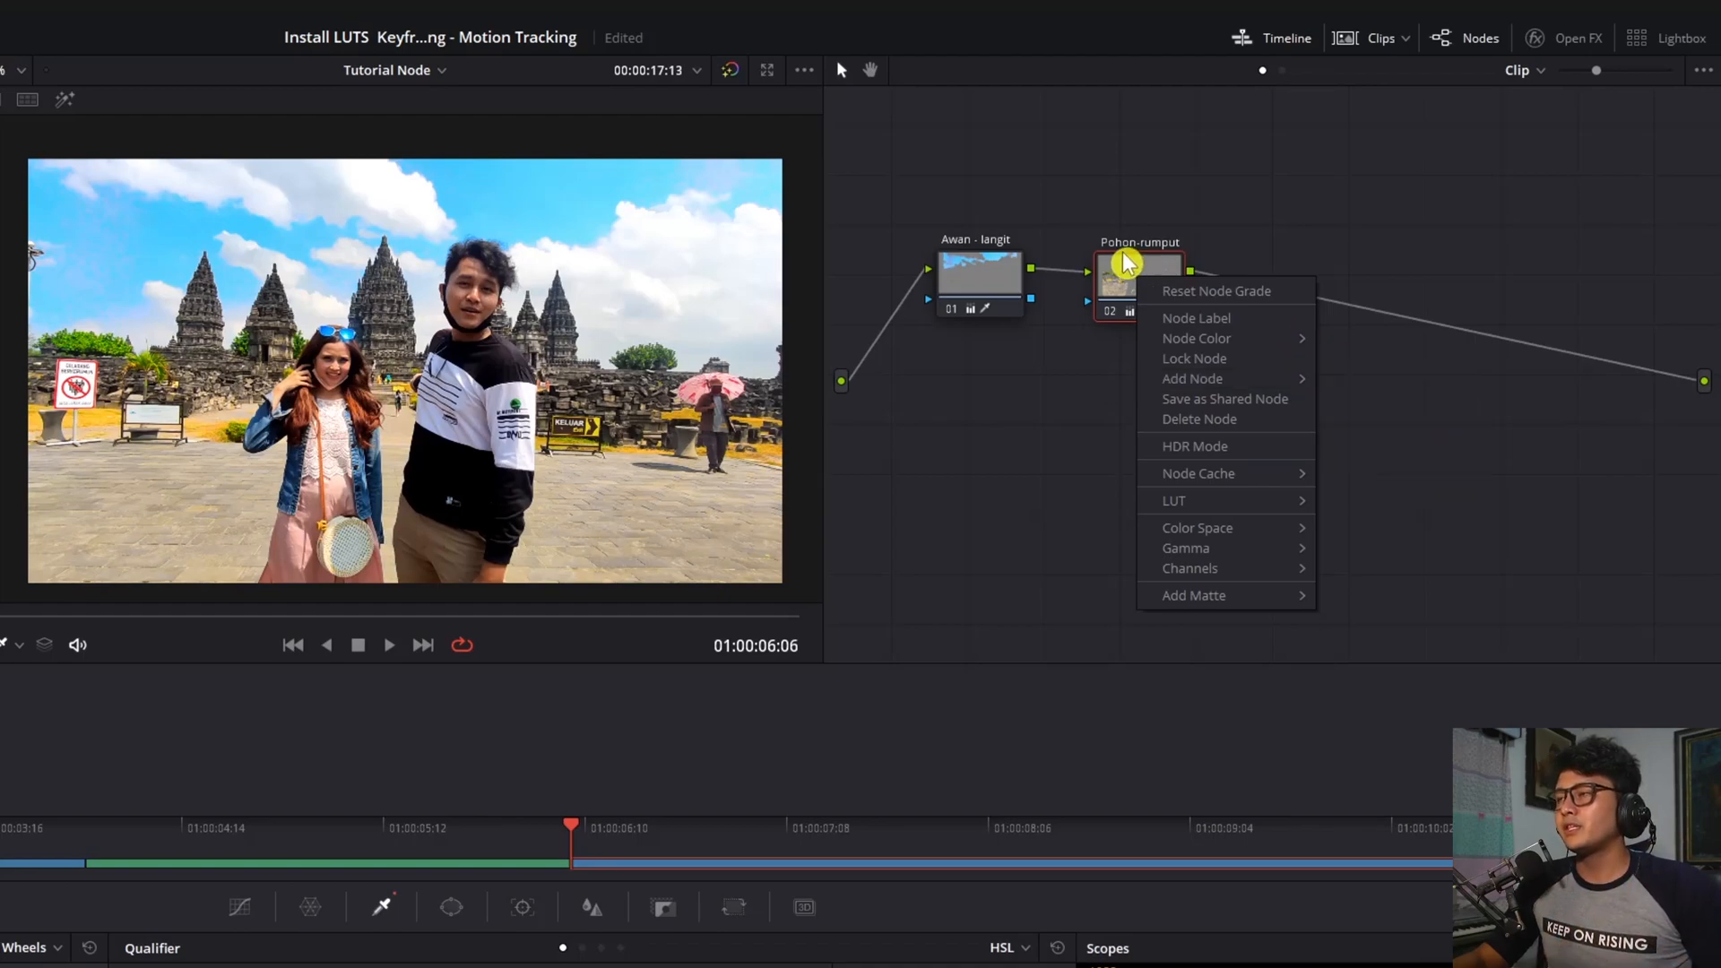
pyautogui.moveTo(1289, 386)
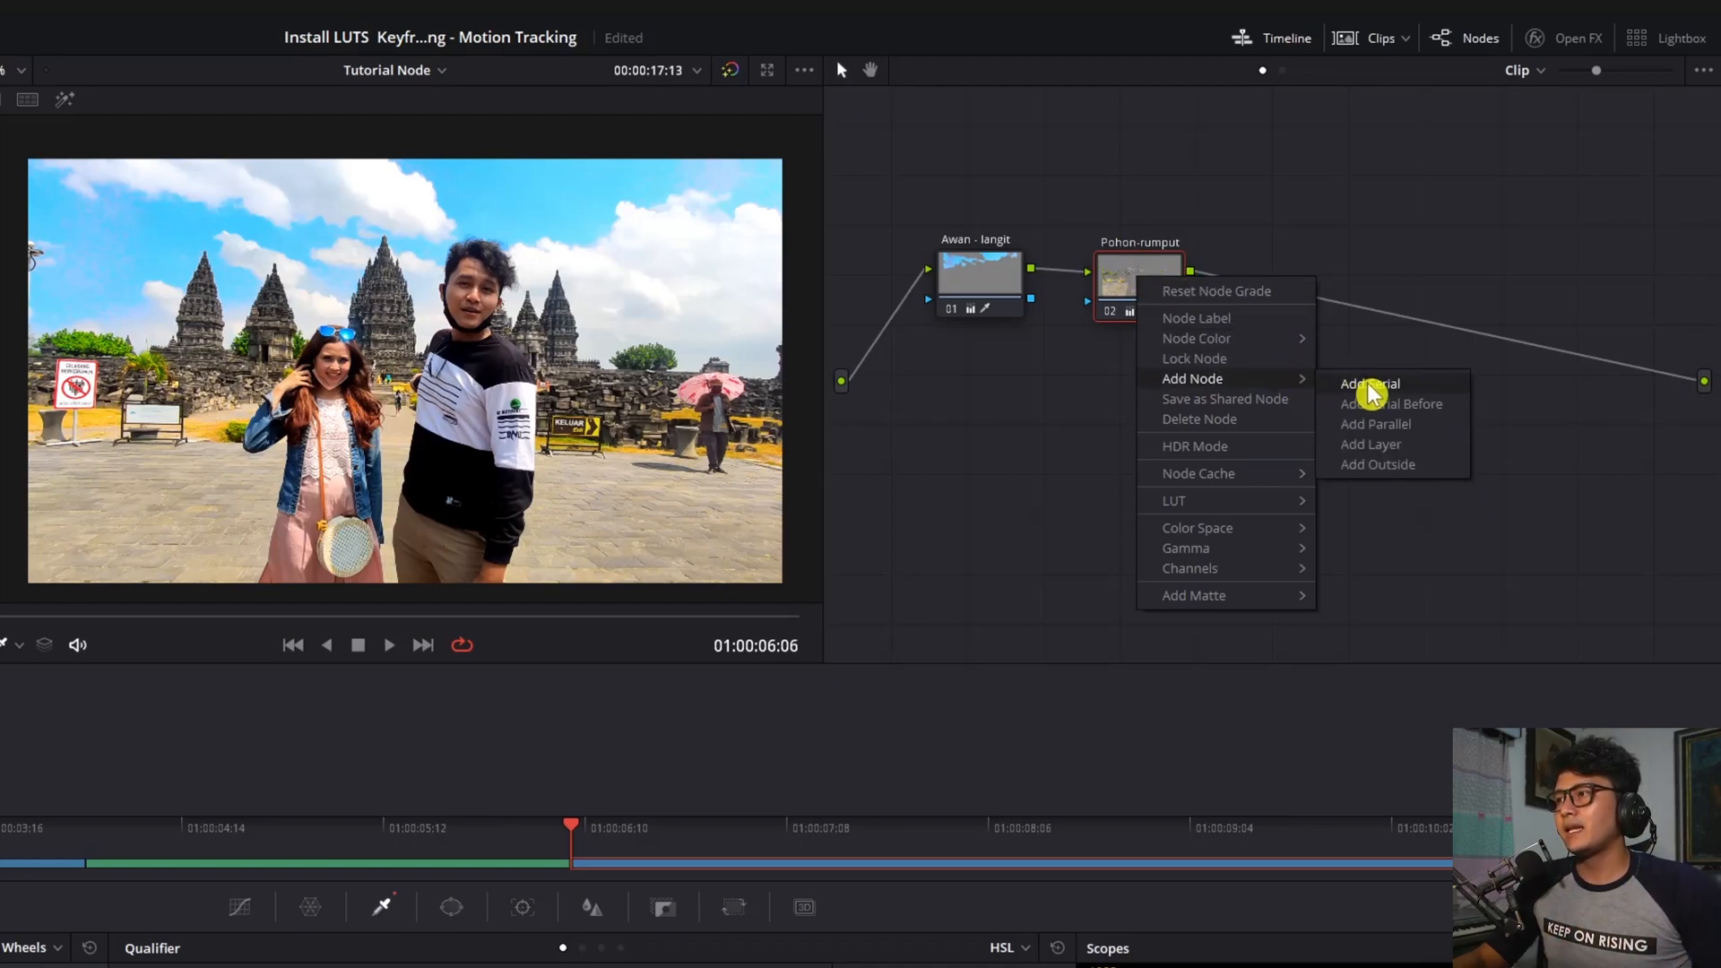
pyautogui.click(1390, 407)
# Line up the three nodes with the new one in the middle, disabling Awan - langit
pyautogui.moveTo(1147, 280); pyautogui.dragTo(1402, 345)
pyautogui.moveTo(1109, 396); pyautogui.dragTo(1137, 349)
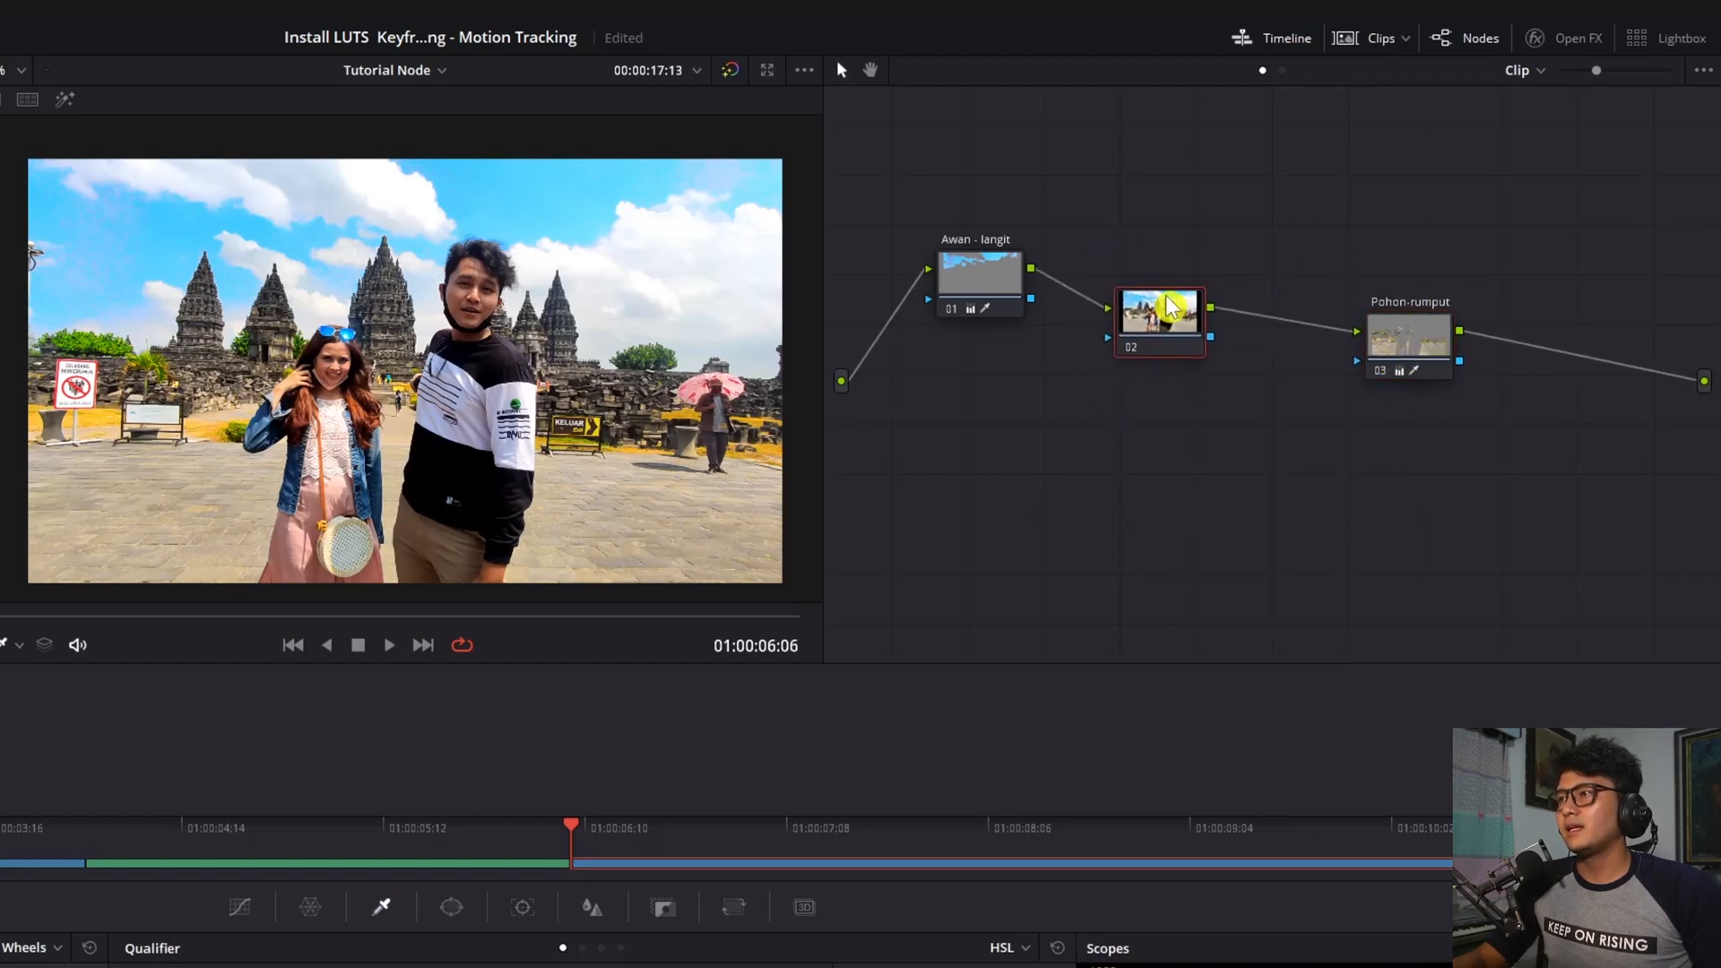
pyautogui.moveTo(1417, 333); pyautogui.dragTo(1423, 316)
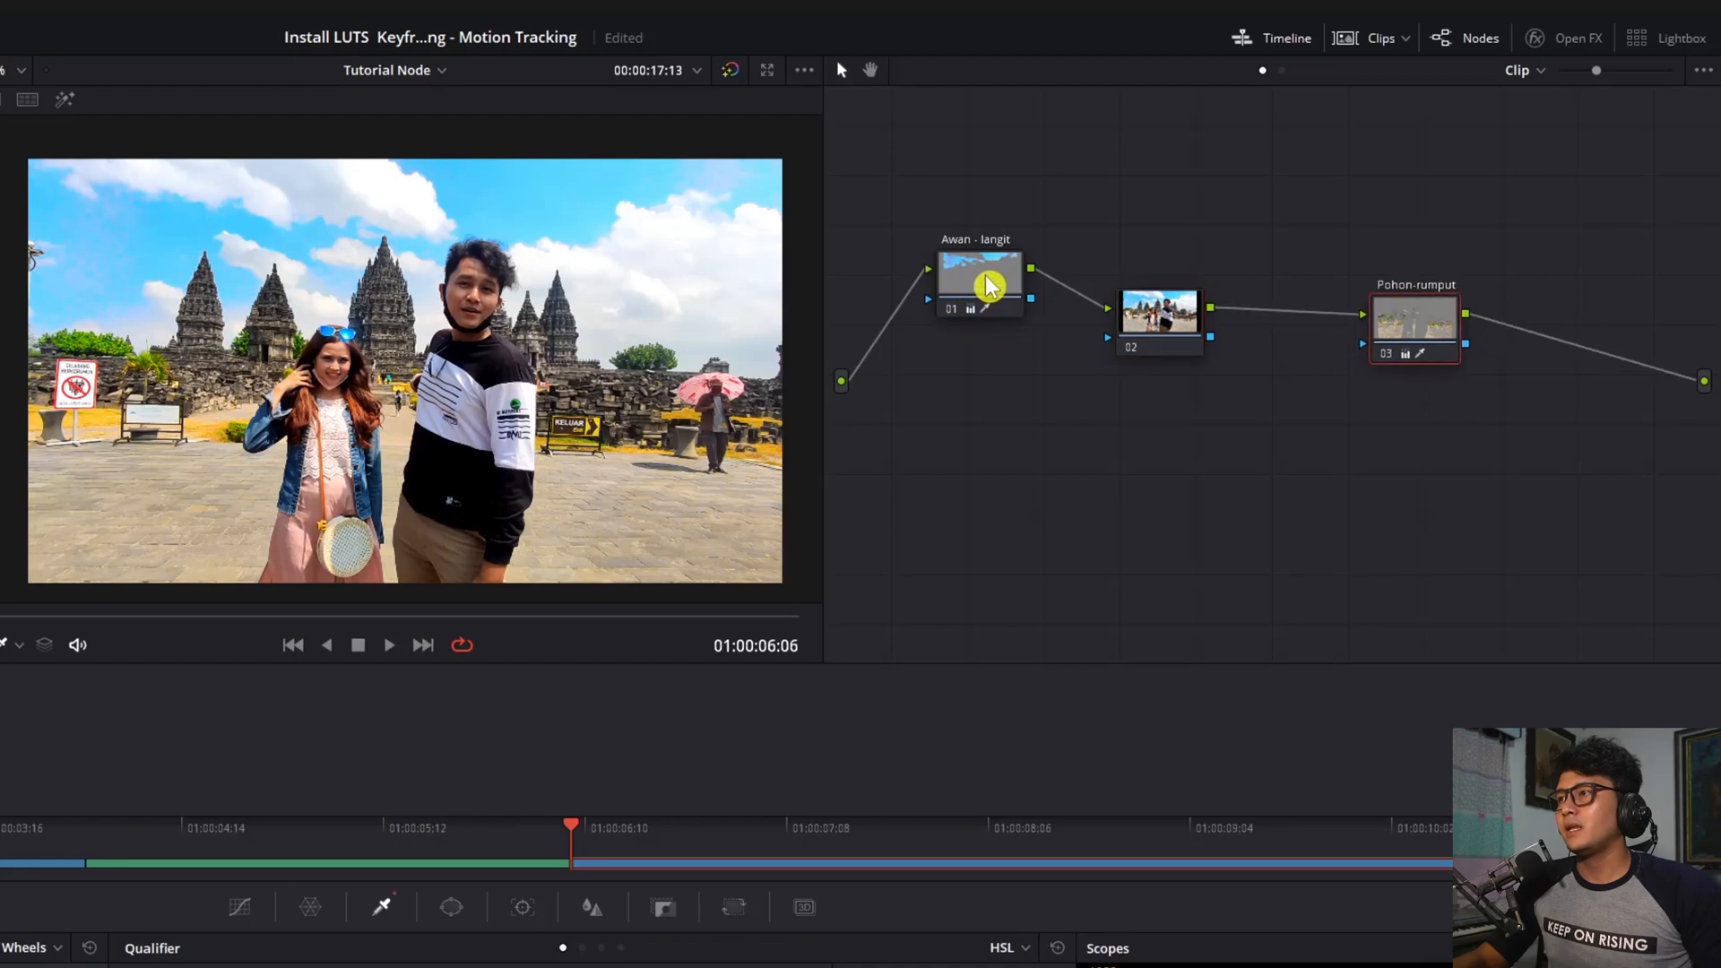
pyautogui.click(952, 308)
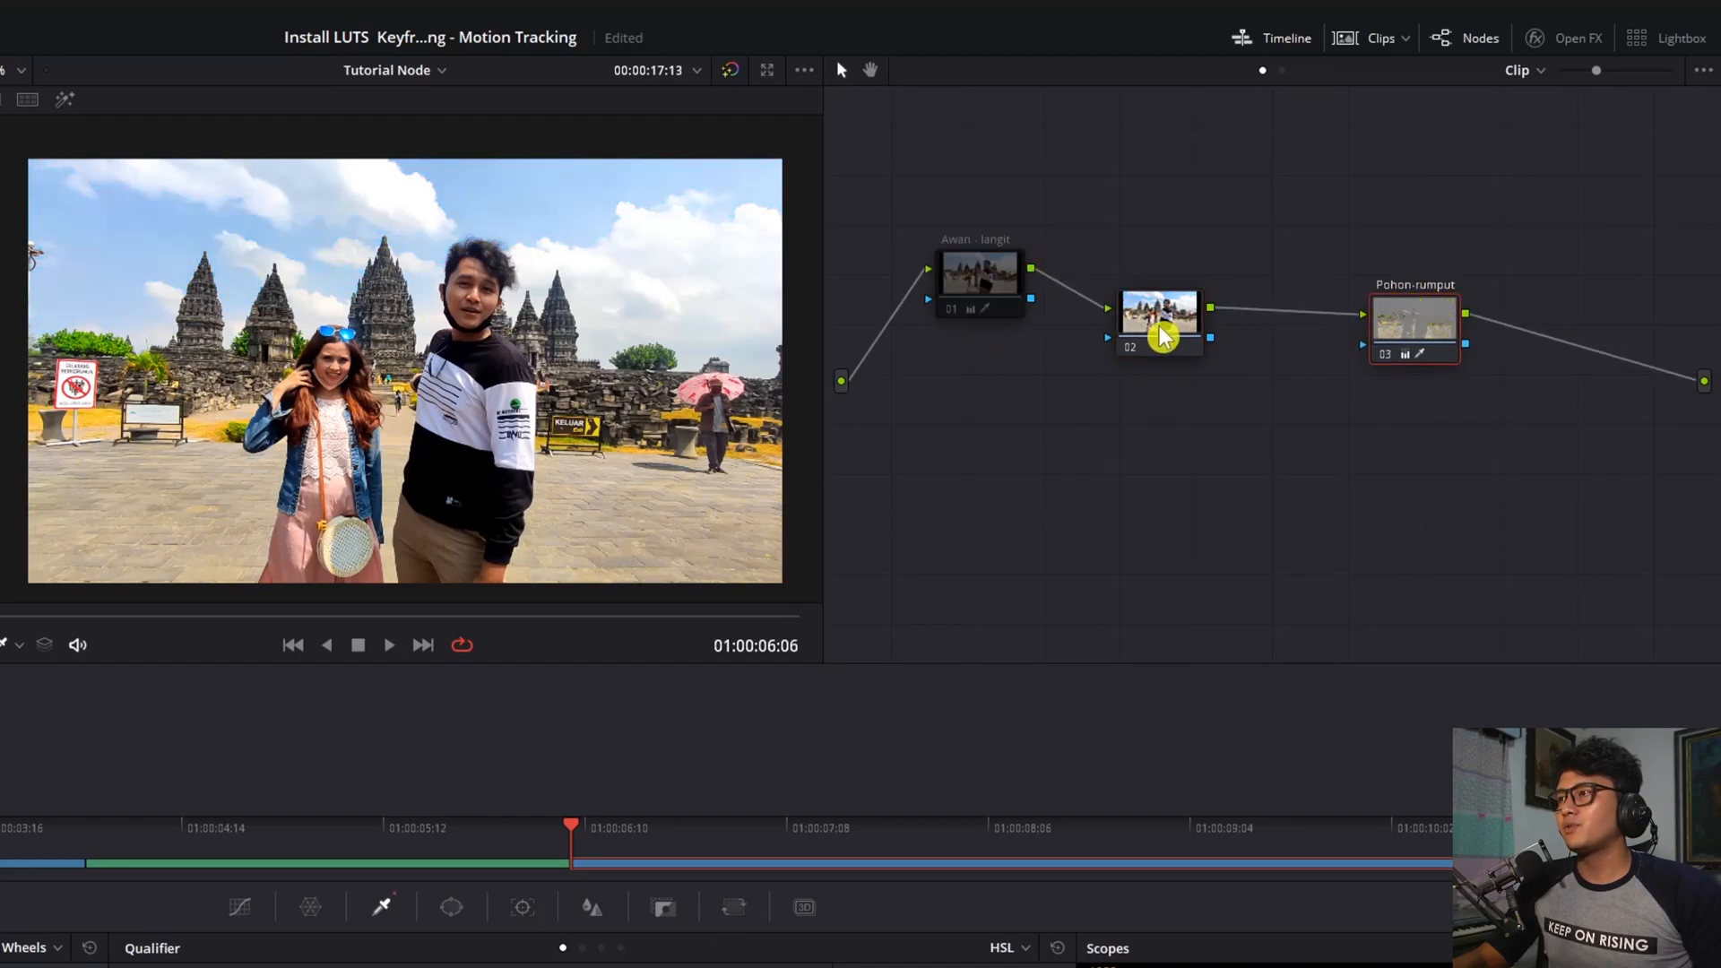
pyautogui.moveTo(1173, 311); pyautogui.dragTo(1183, 328)
pyautogui.moveTo(1183, 327); pyautogui.dragTo(1142, 263)
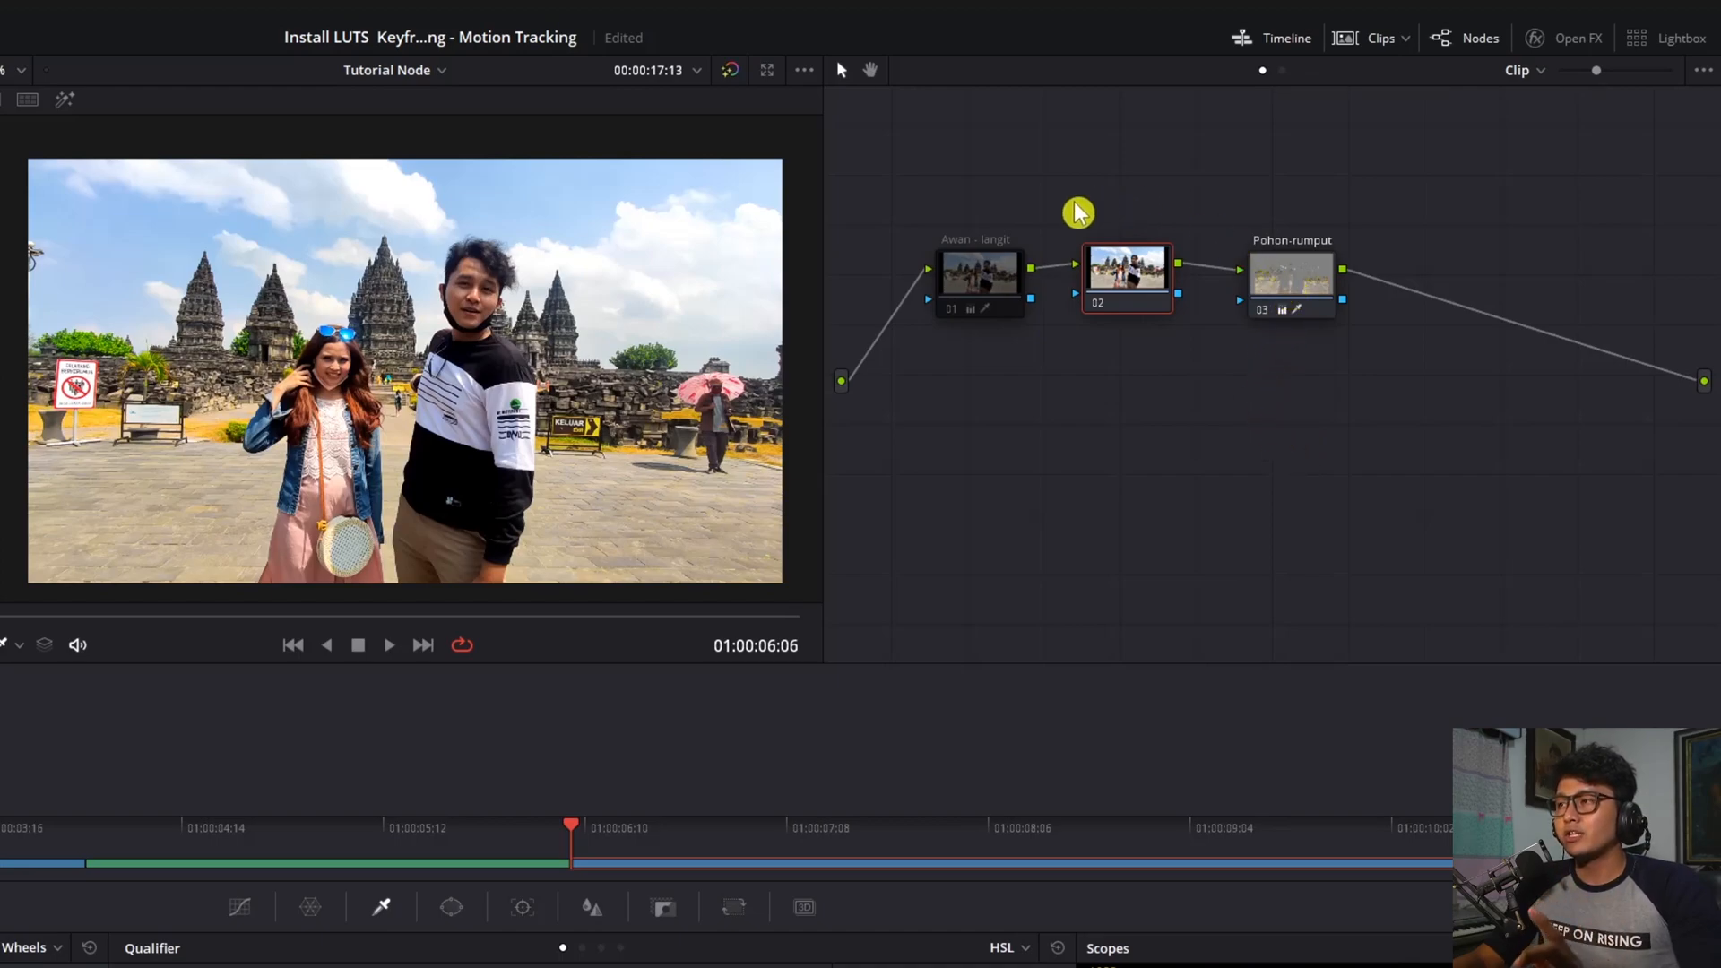
pyautogui.click(1276, 276)
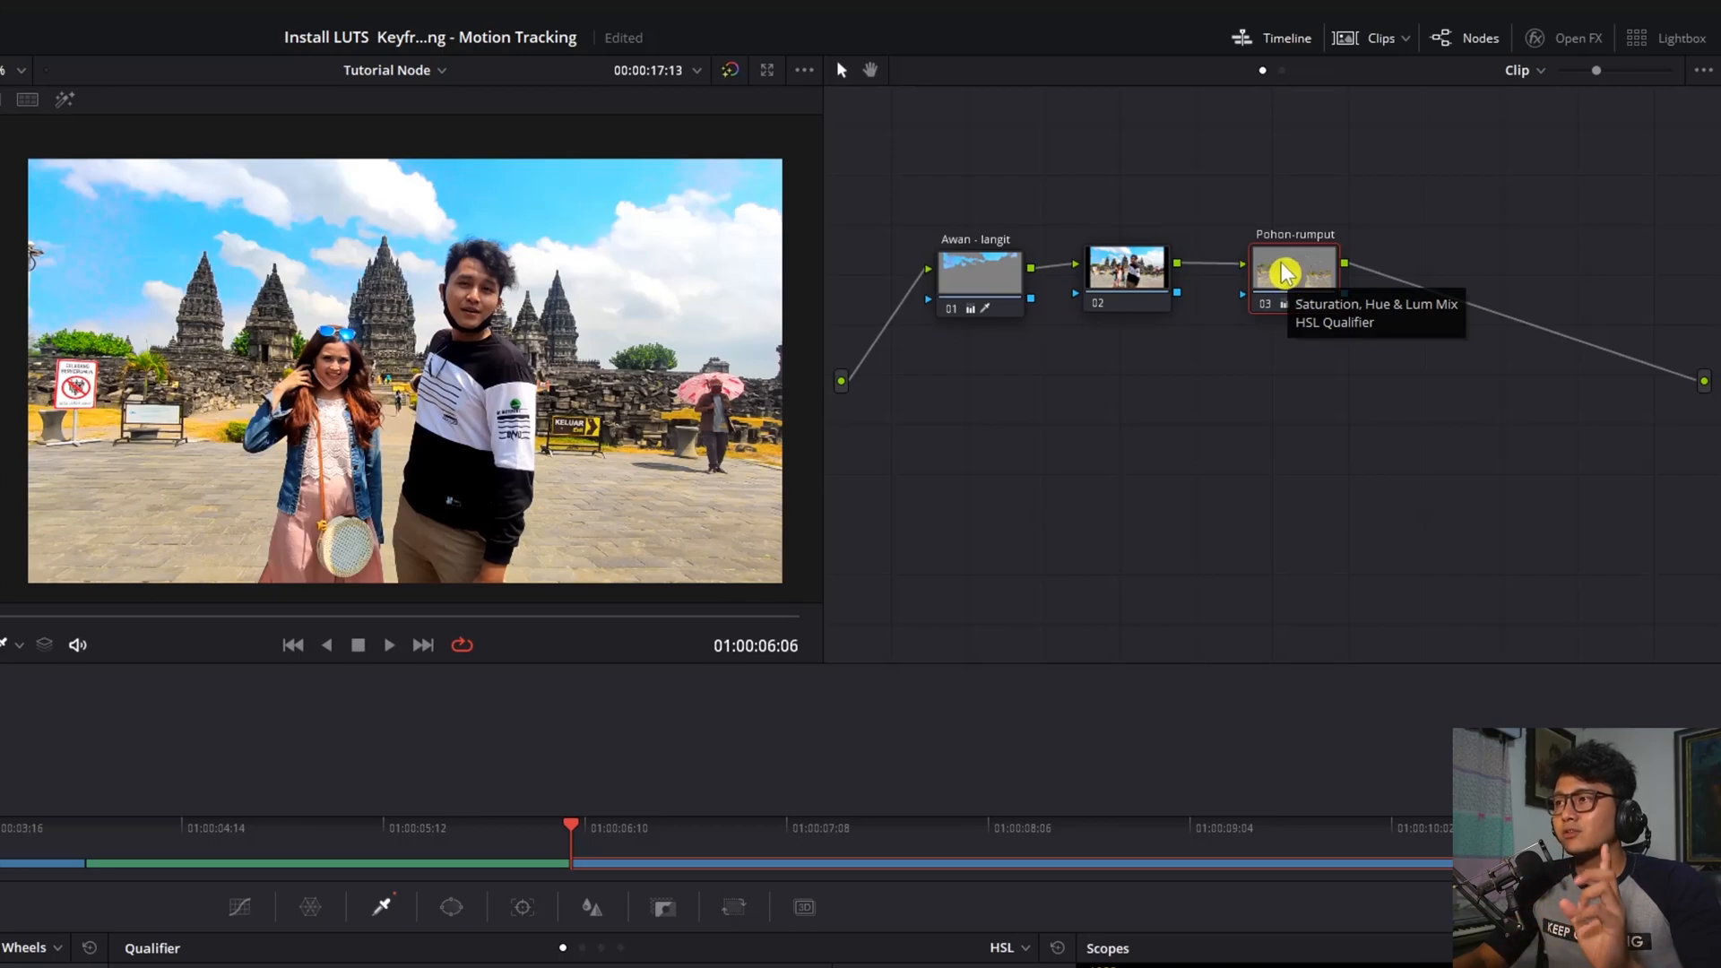
pyautogui.moveTo(1149, 267)
pyautogui.mouseDown()
pyautogui.moveTo(1152, 245)
pyautogui.moveTo(1142, 269)
pyautogui.moveTo(1170, 312)
pyautogui.moveTo(1164, 273)
pyautogui.mouseUp()
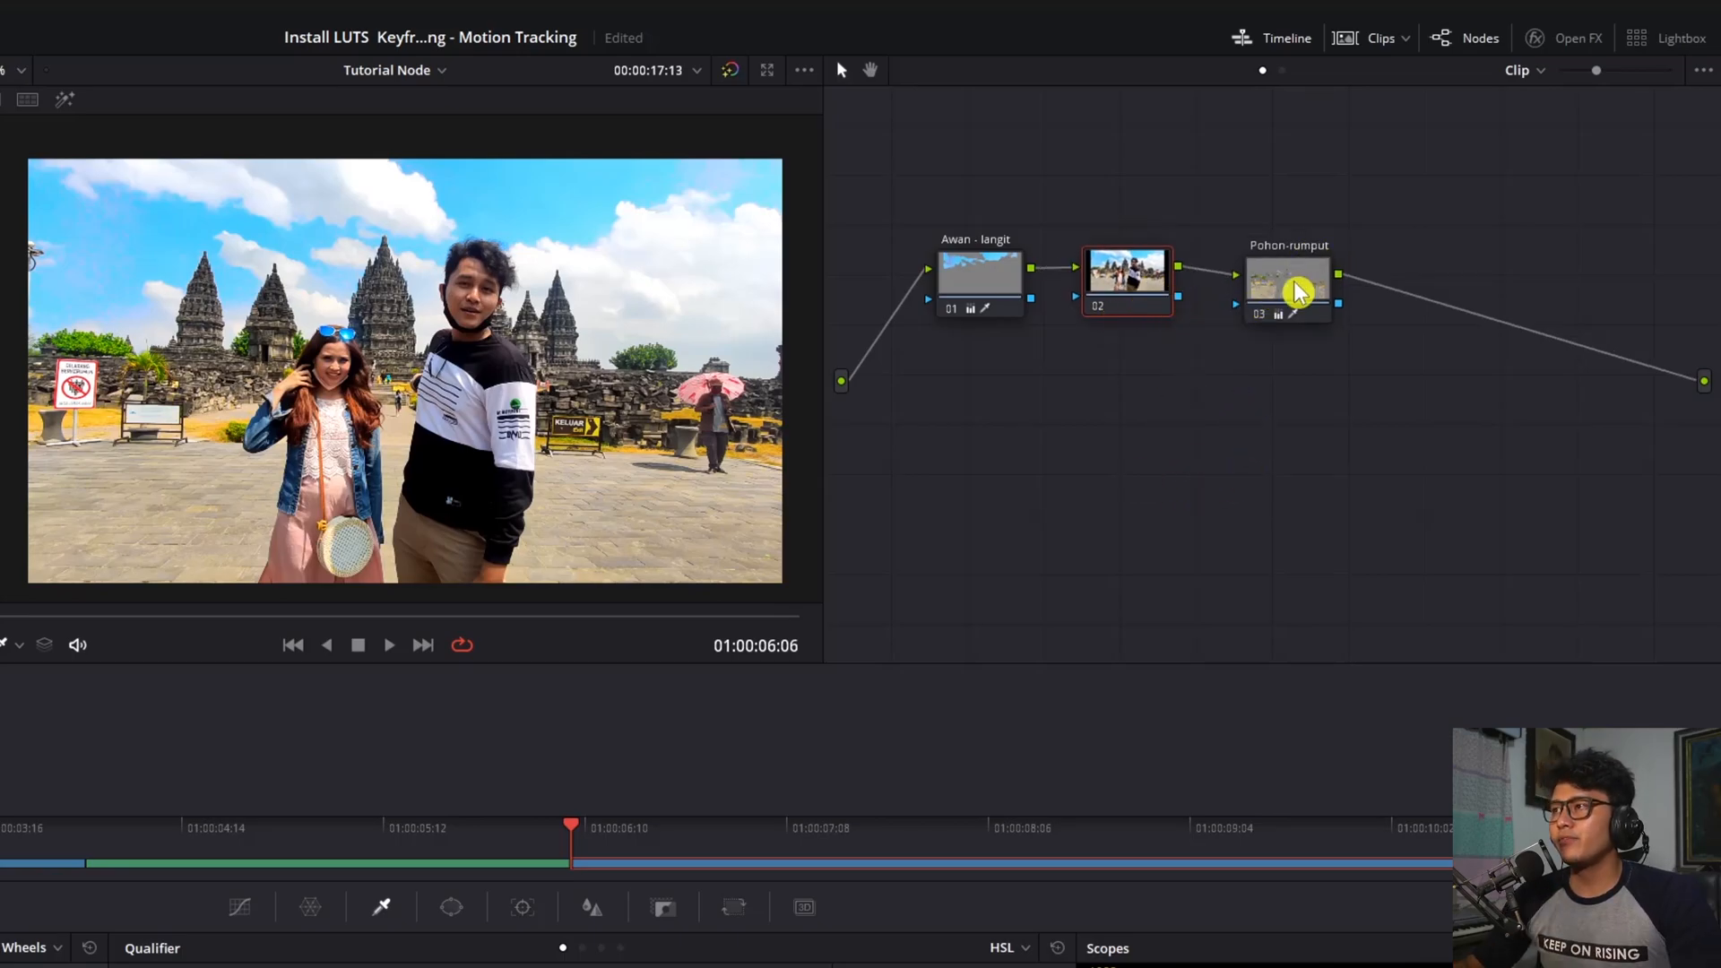
pyautogui.moveTo(1295, 290); pyautogui.dragTo(1299, 271)
pyautogui.click(1139, 284)
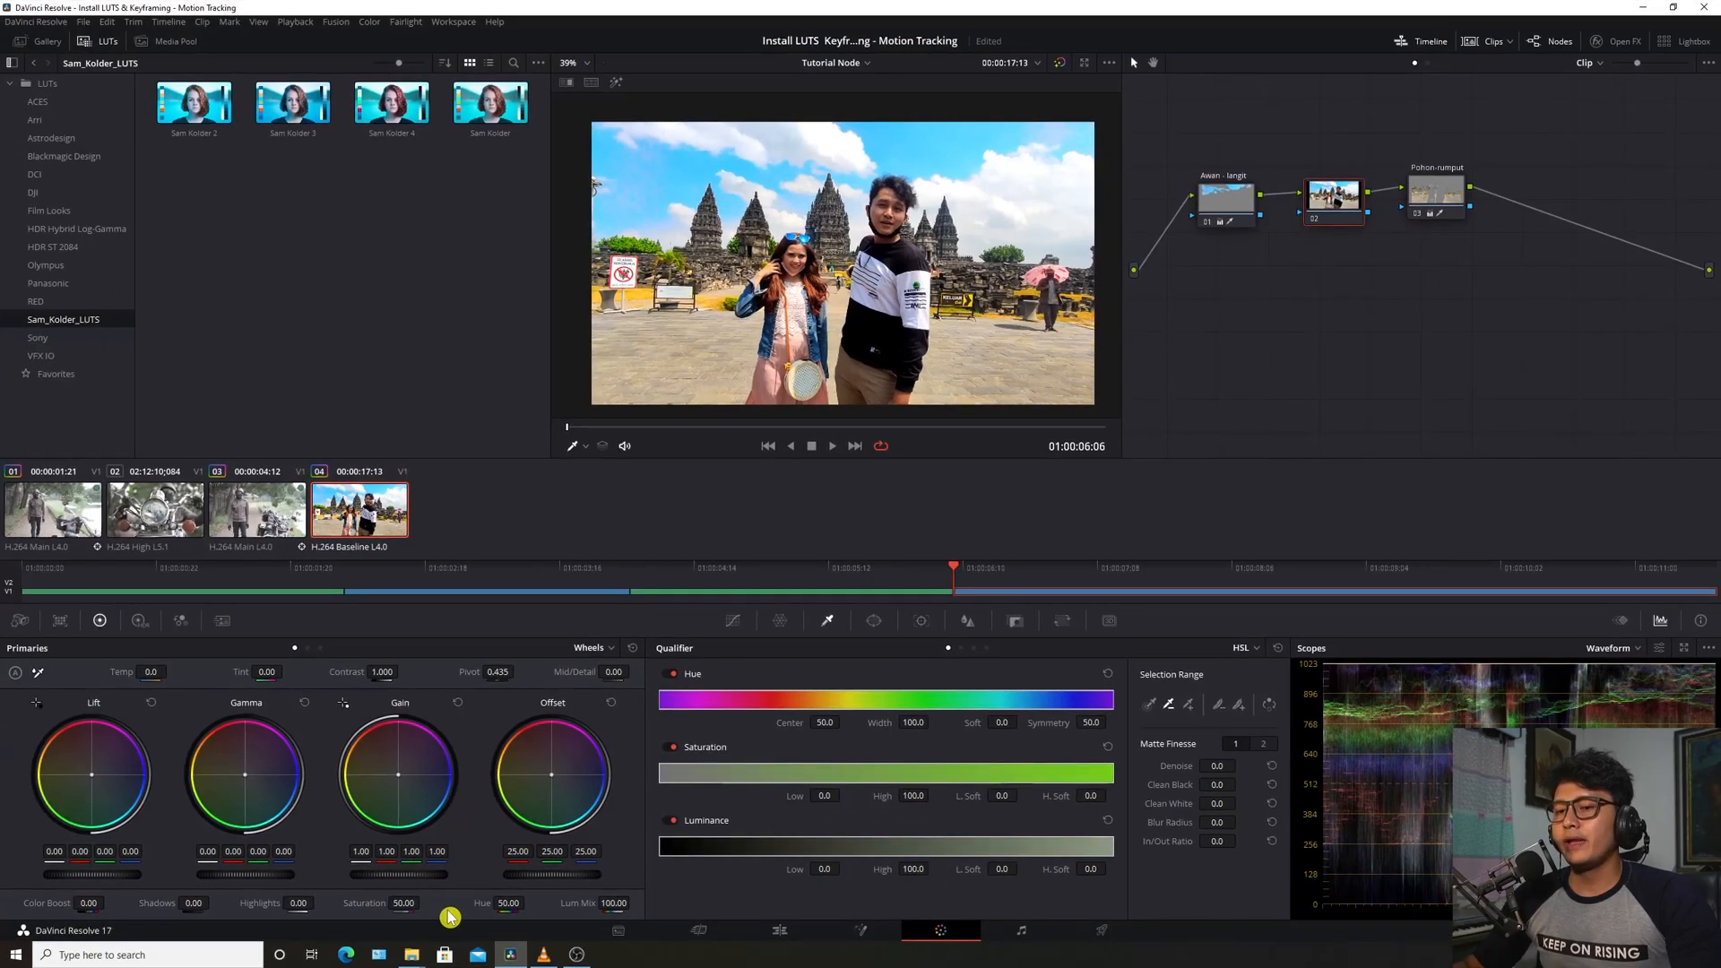
# Lower the middle node's gain, compare it with Pohon-rumput, and undo the node moves
pyautogui.moveTo(433, 882); pyautogui.dragTo(352, 882)
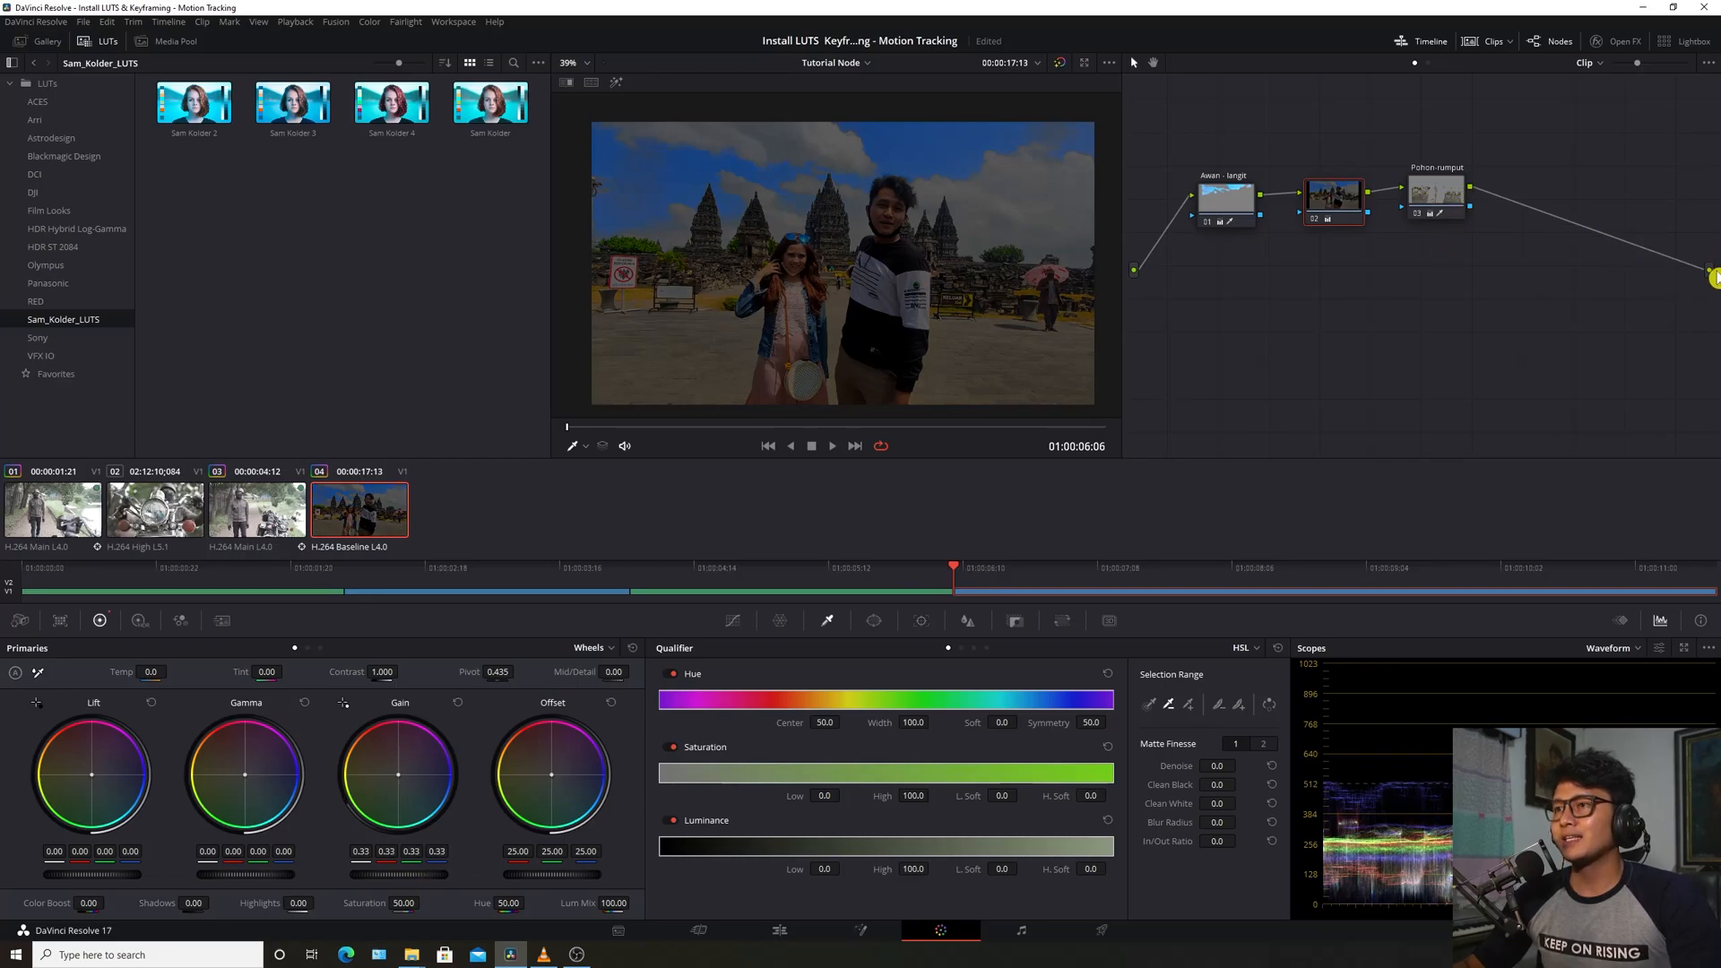
pyautogui.click(1430, 199)
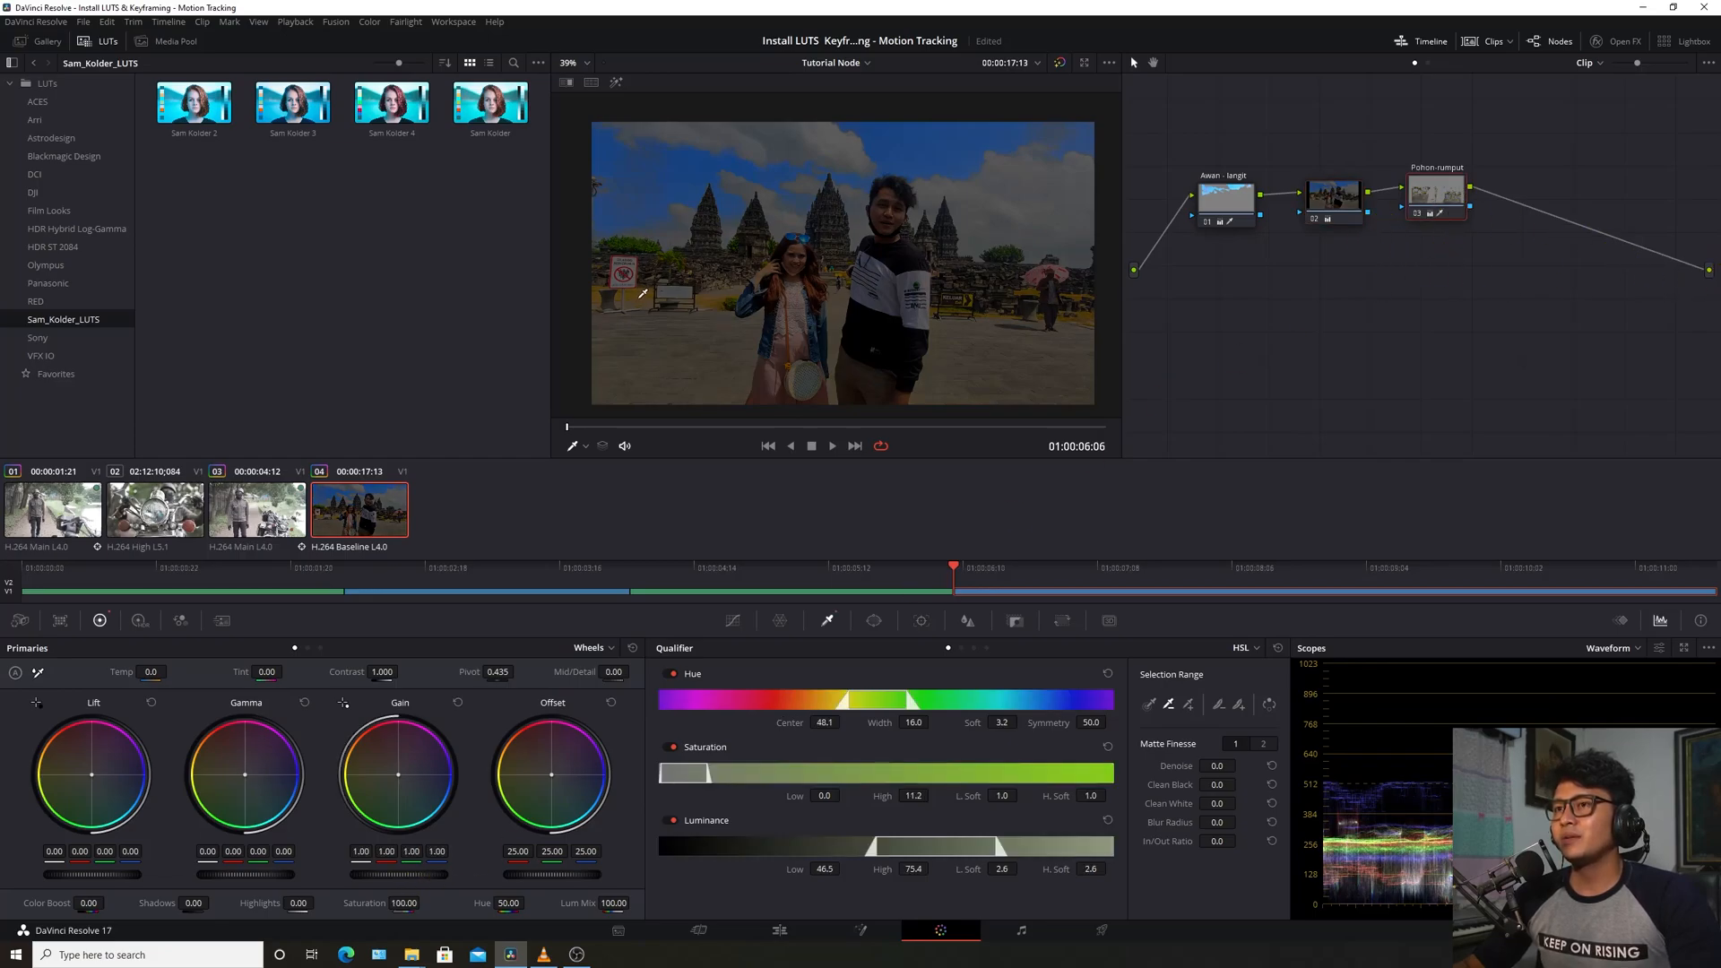
pyautogui.moveTo(1331, 208); pyautogui.dragTo(1315, 209)
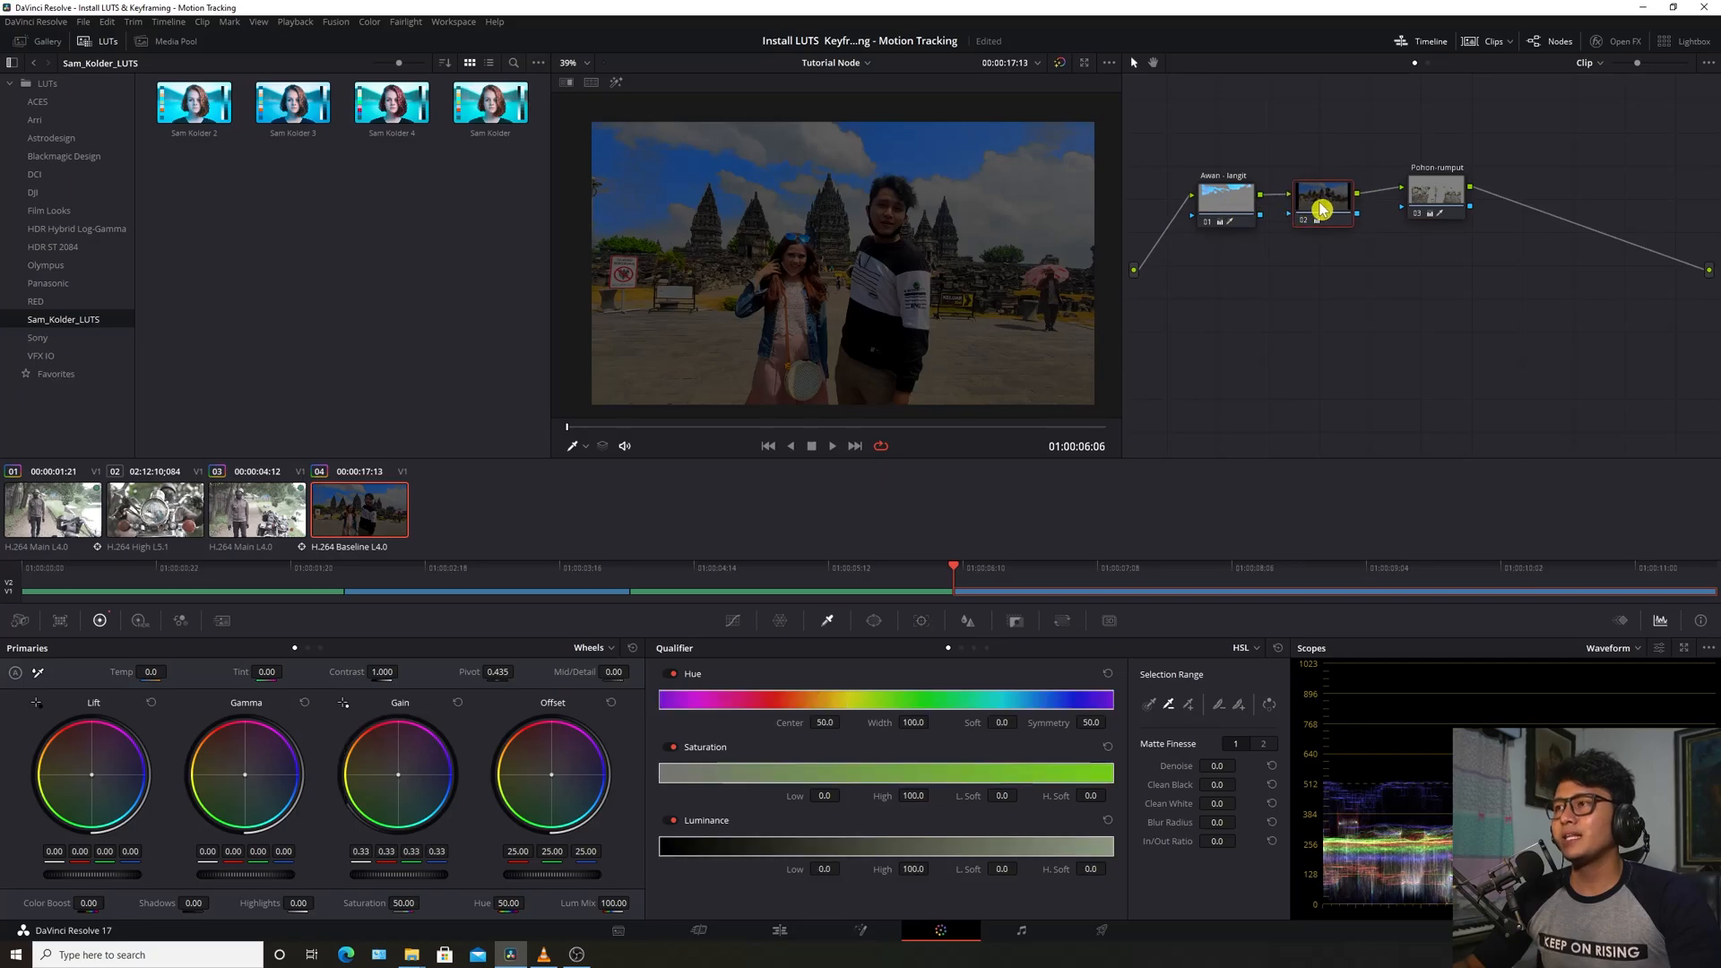
pyautogui.moveTo(1437, 196); pyautogui.dragTo(1434, 203)
pyautogui.moveTo(1320, 204); pyautogui.dragTo(1330, 204)
pyautogui.hotkey('ctrl', 'z')
pyautogui.hotkey('ctrl', 'z')
# Set the middle node's saturation to 0 so the clip turns black-and-white
pyautogui.click(1342, 204)
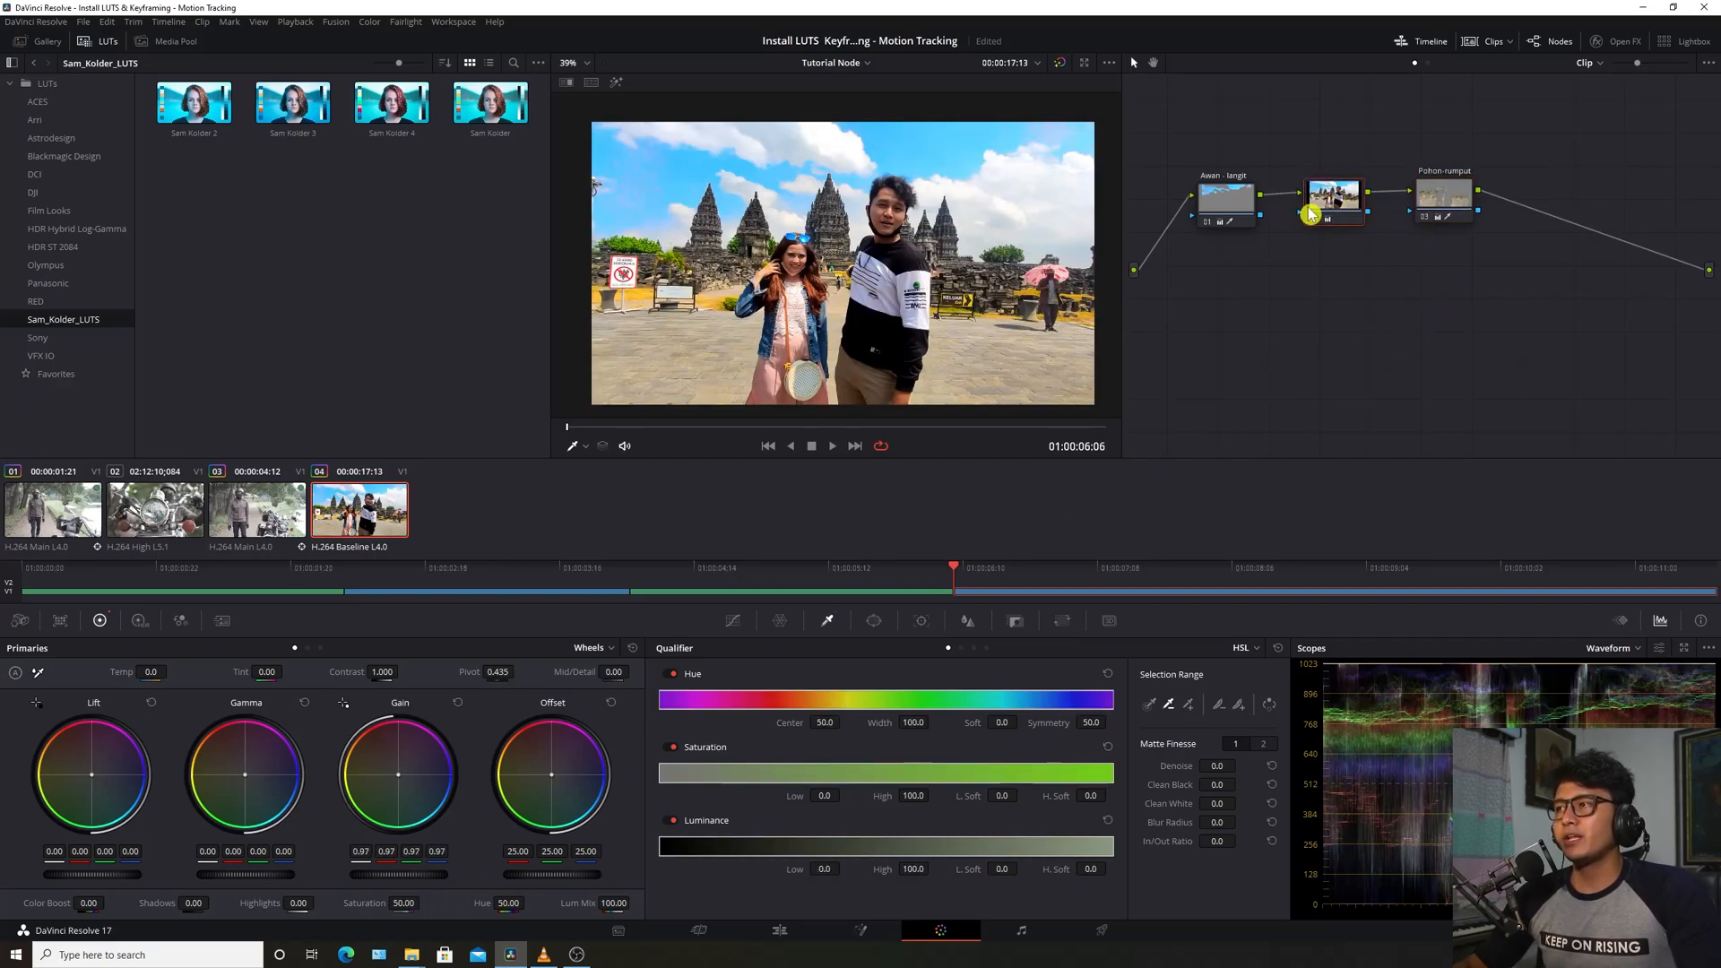
pyautogui.moveTo(1320, 208)
pyautogui.mouseDown()
pyautogui.moveTo(1298, 206)
pyautogui.moveTo(1329, 208)
pyautogui.mouseUp()
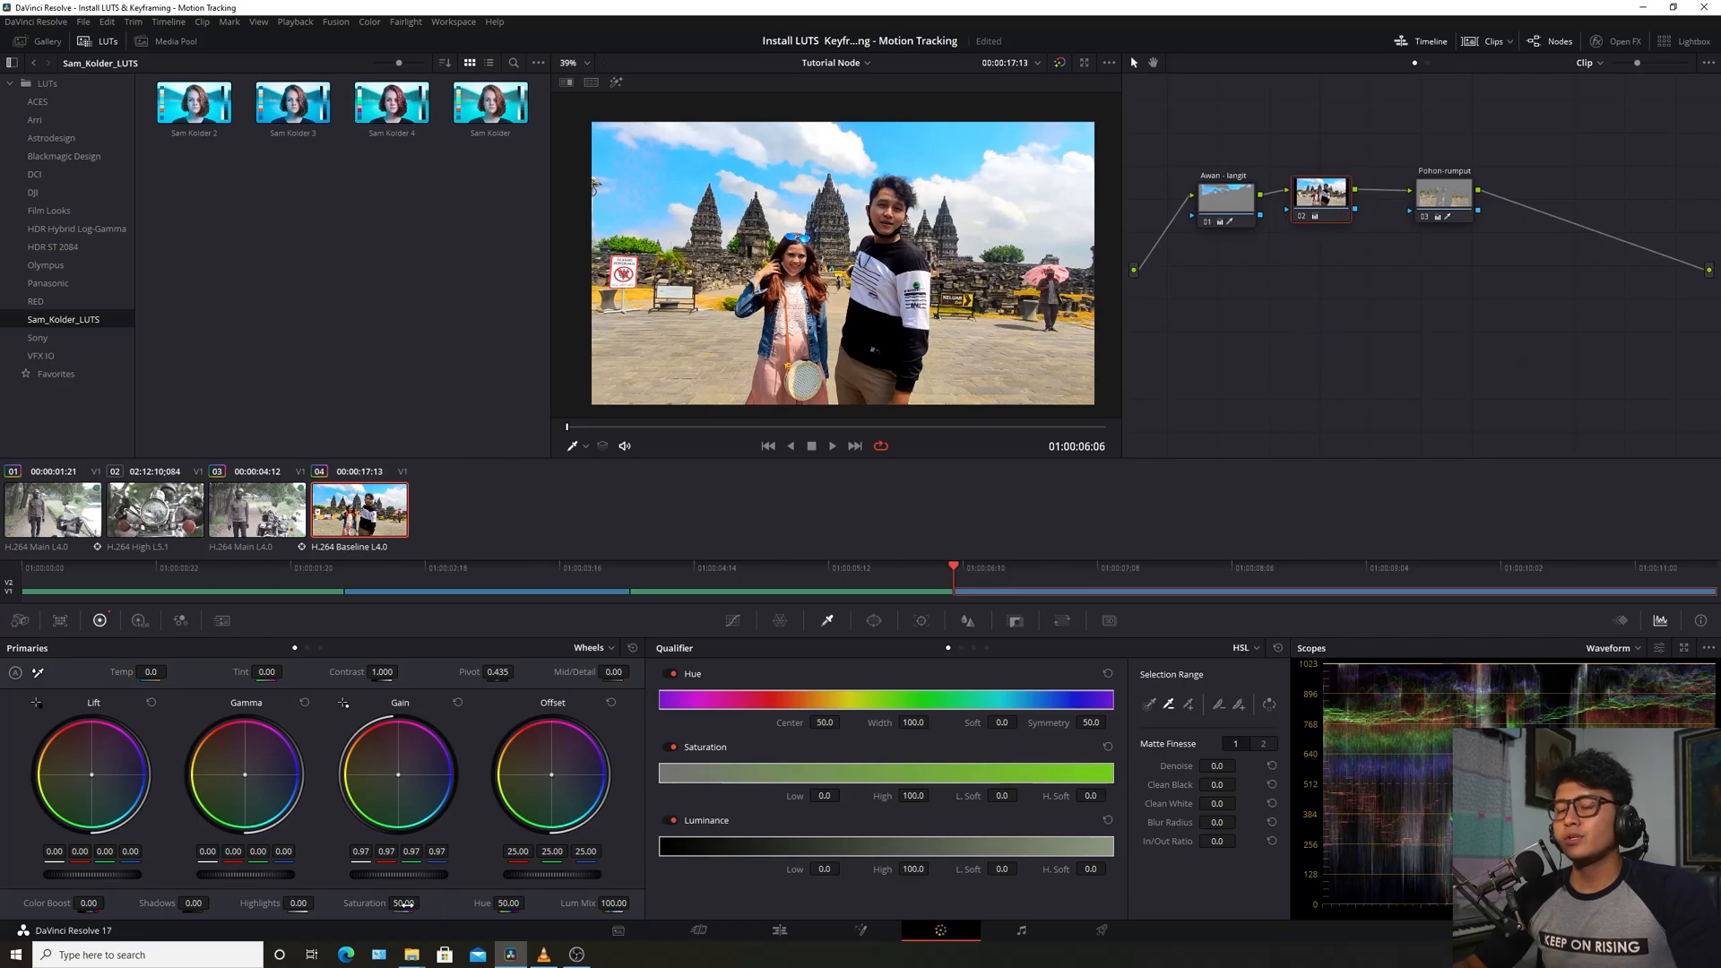
pyautogui.moveTo(405, 905); pyautogui.dragTo(424, 903)
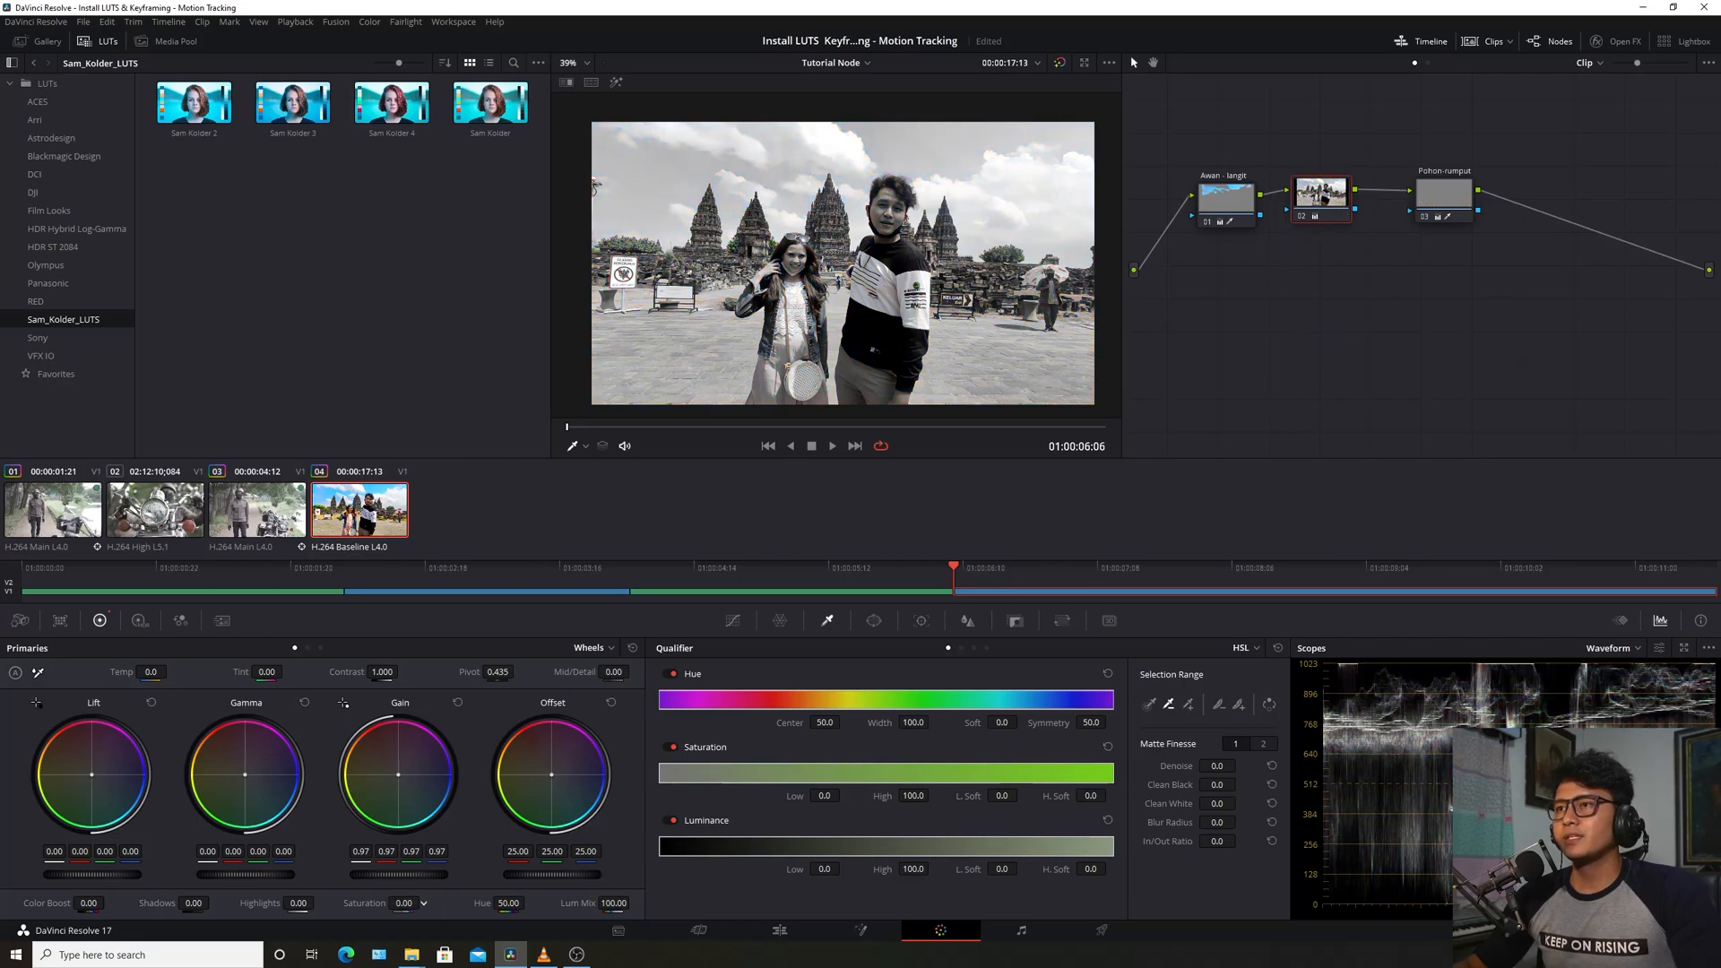
pyautogui.click(1449, 199)
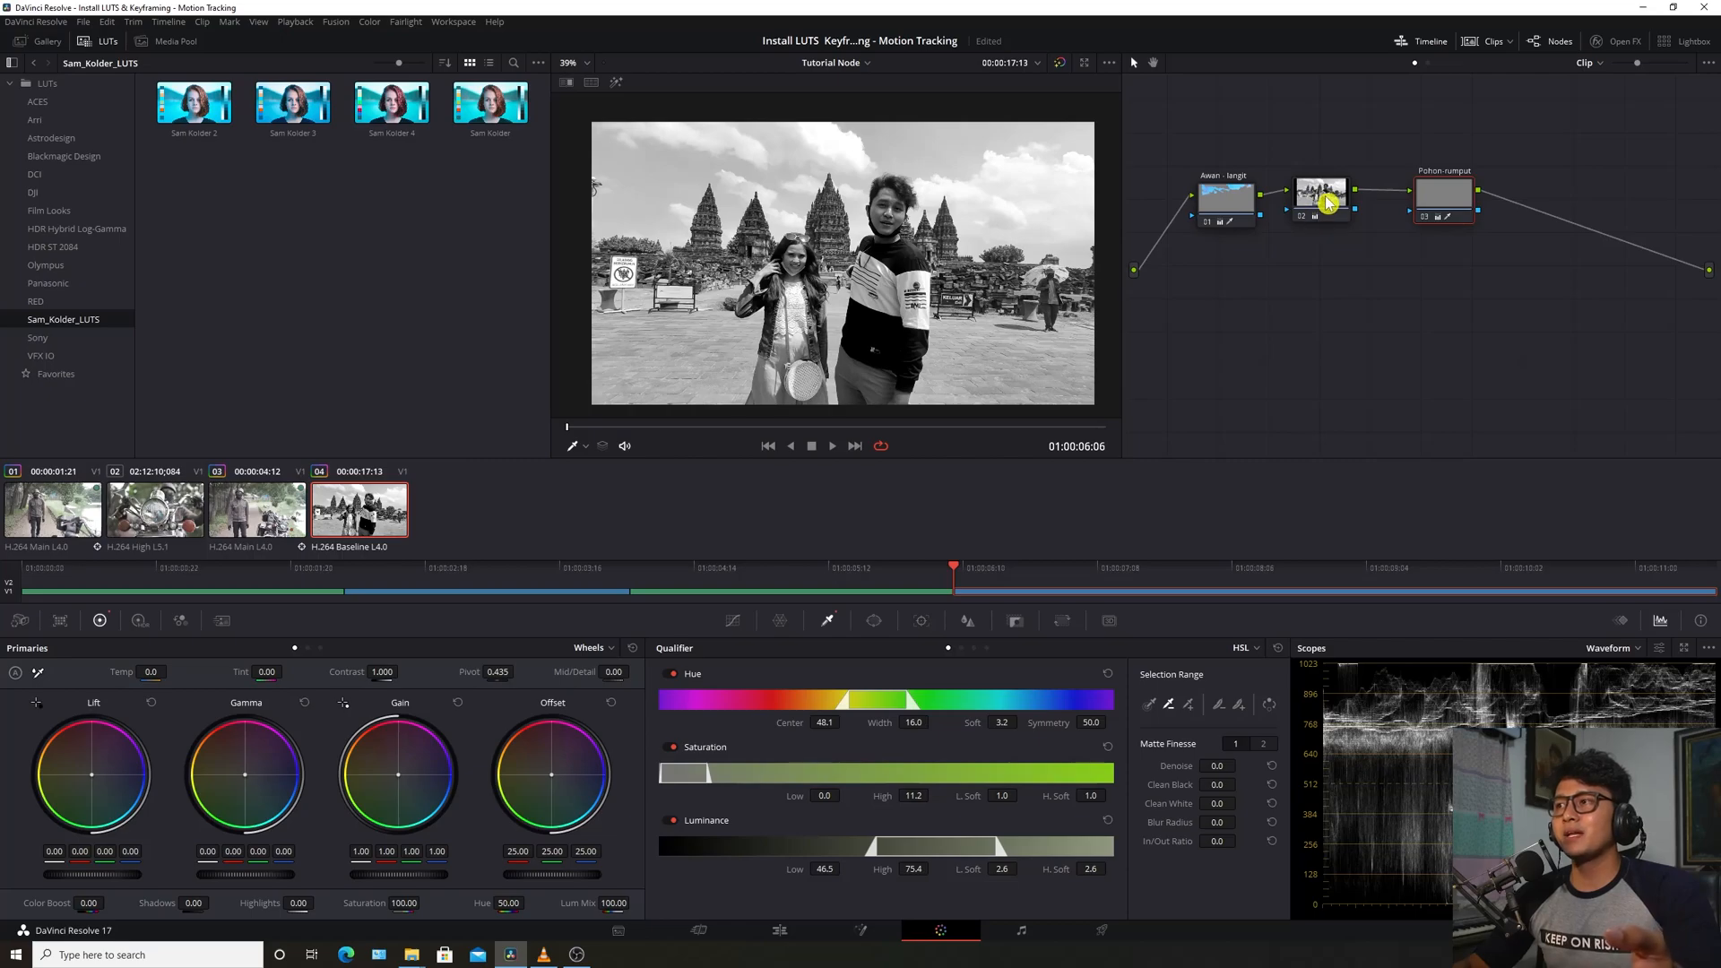
# Review the settings of the Awan - langit, middle and Pohon-rumput nodes
pyautogui.click(1239, 210)
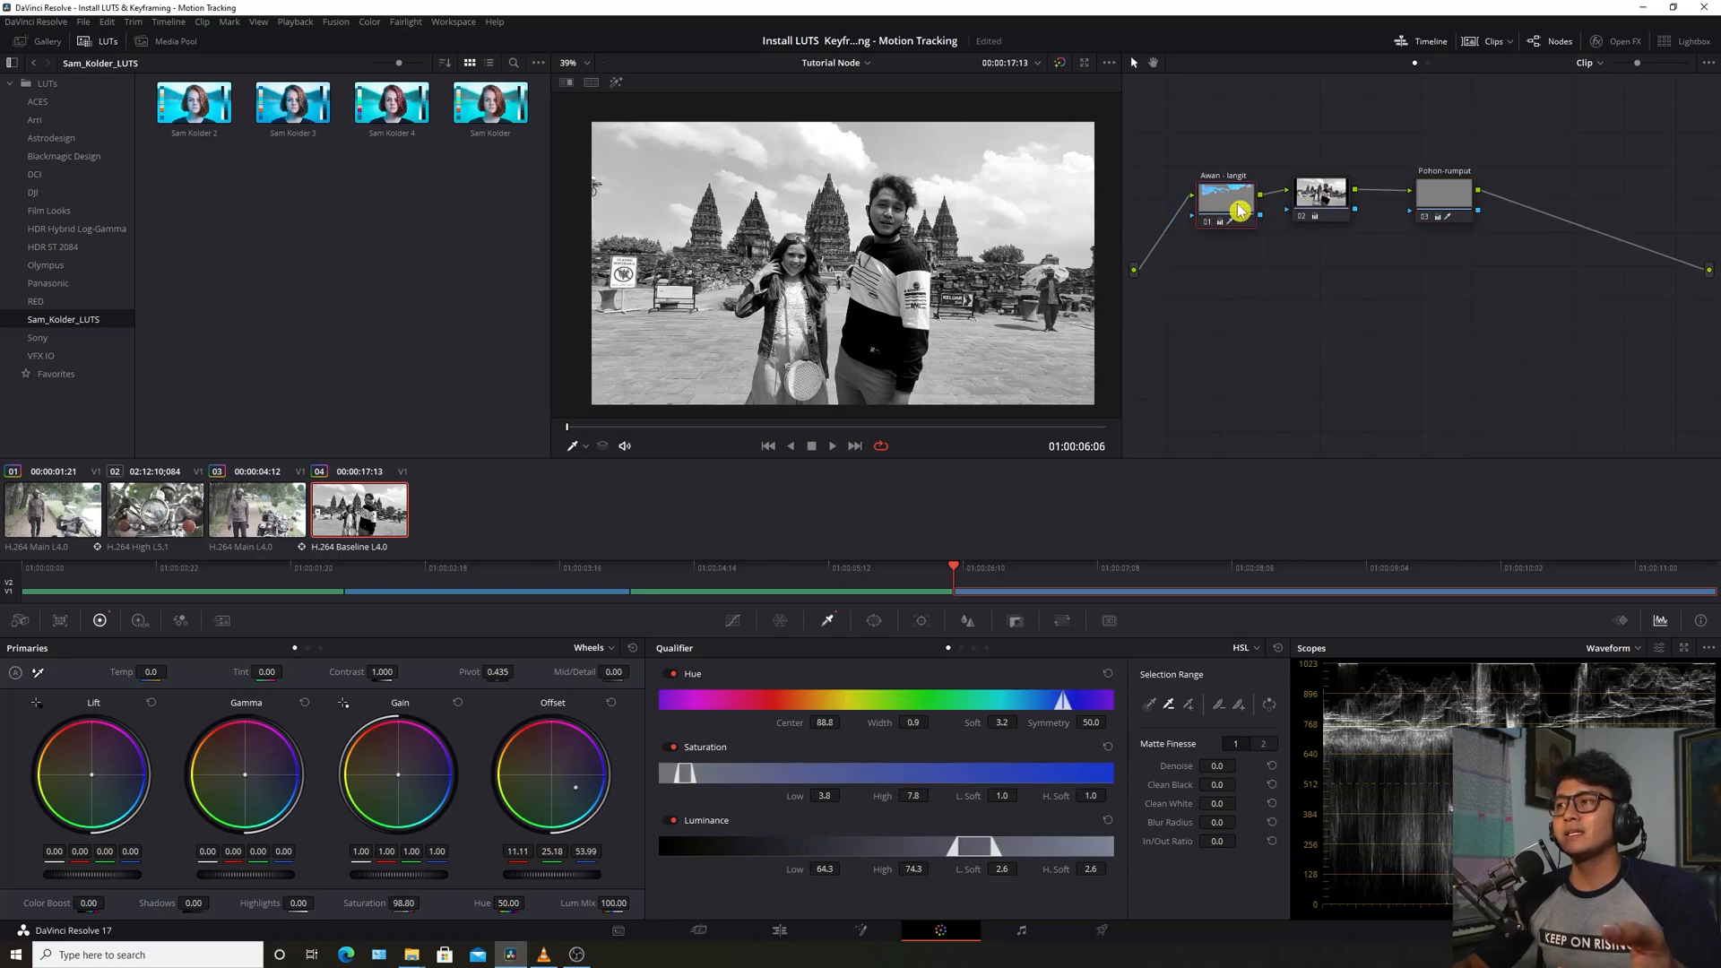
pyautogui.click(1322, 199)
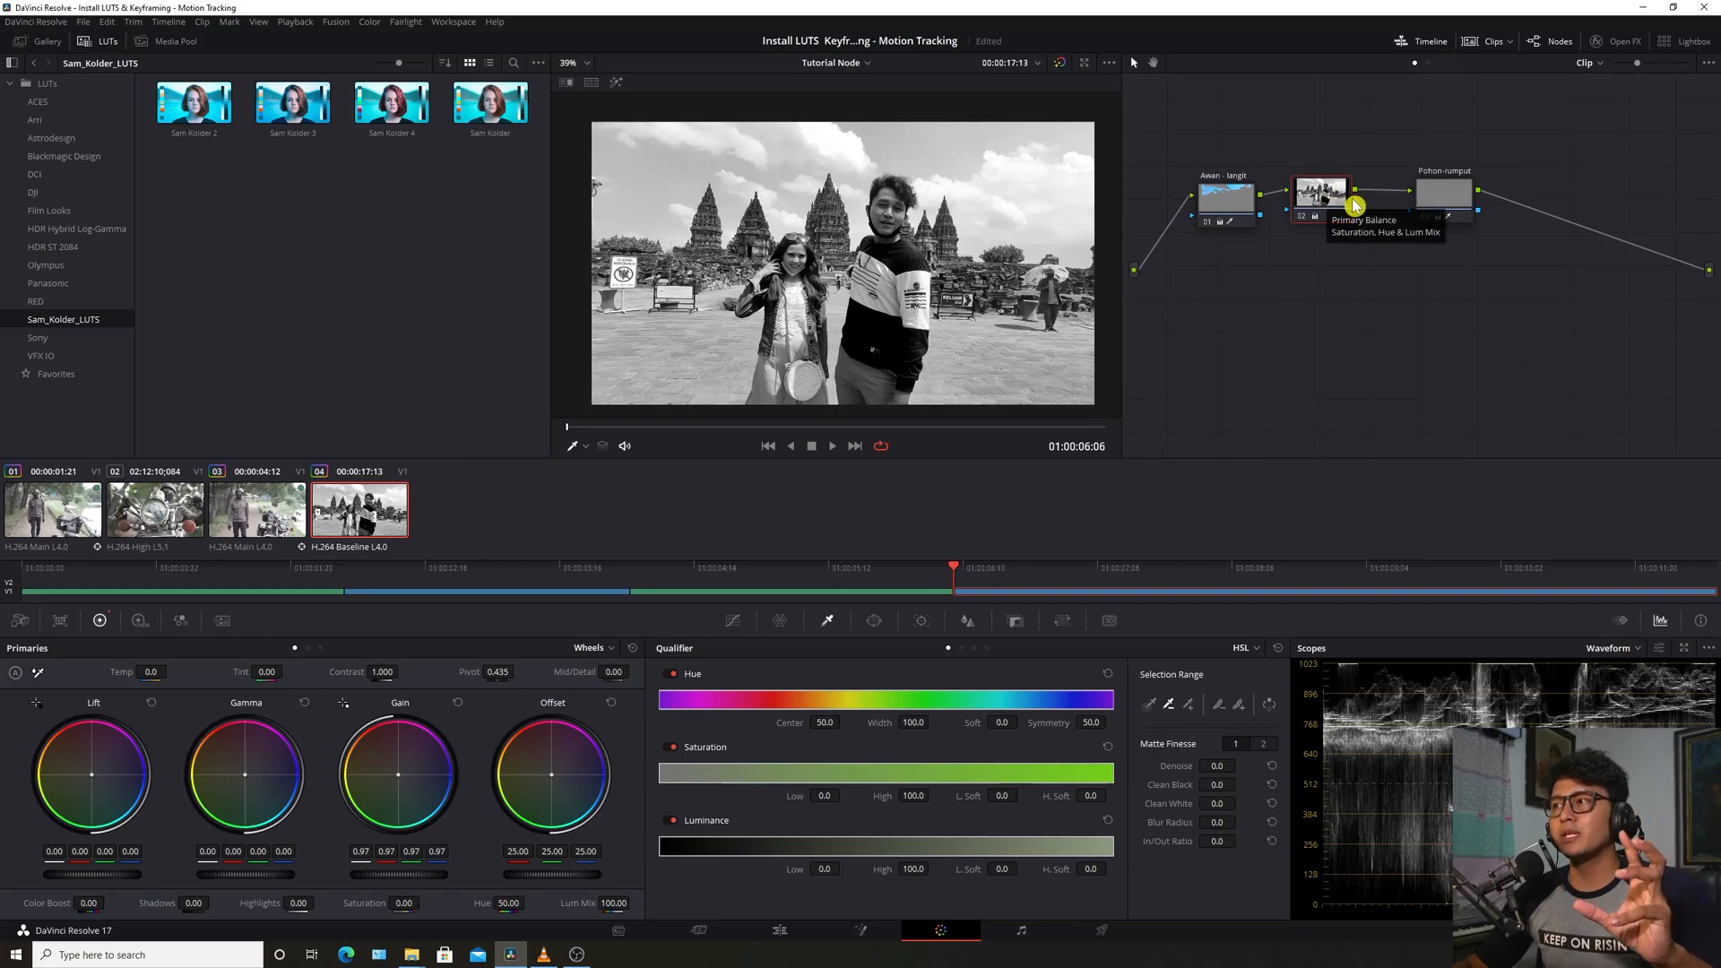
pyautogui.click(1456, 197)
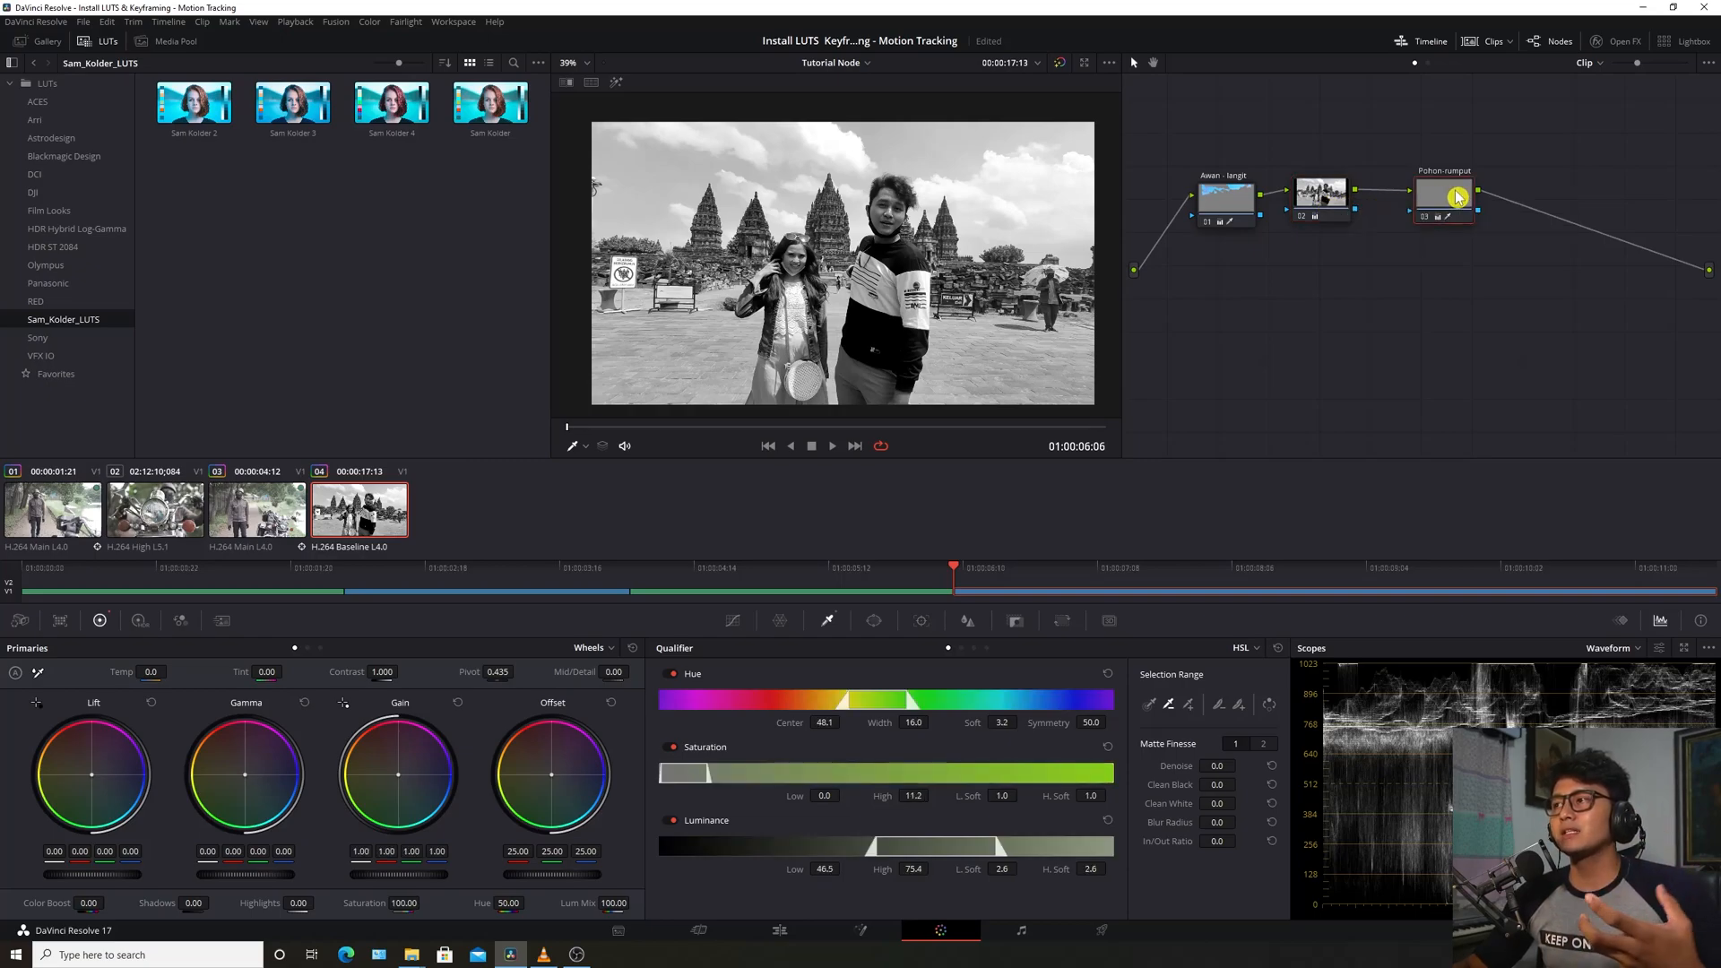
pyautogui.moveTo(1439, 201); pyautogui.dragTo(1438, 203)
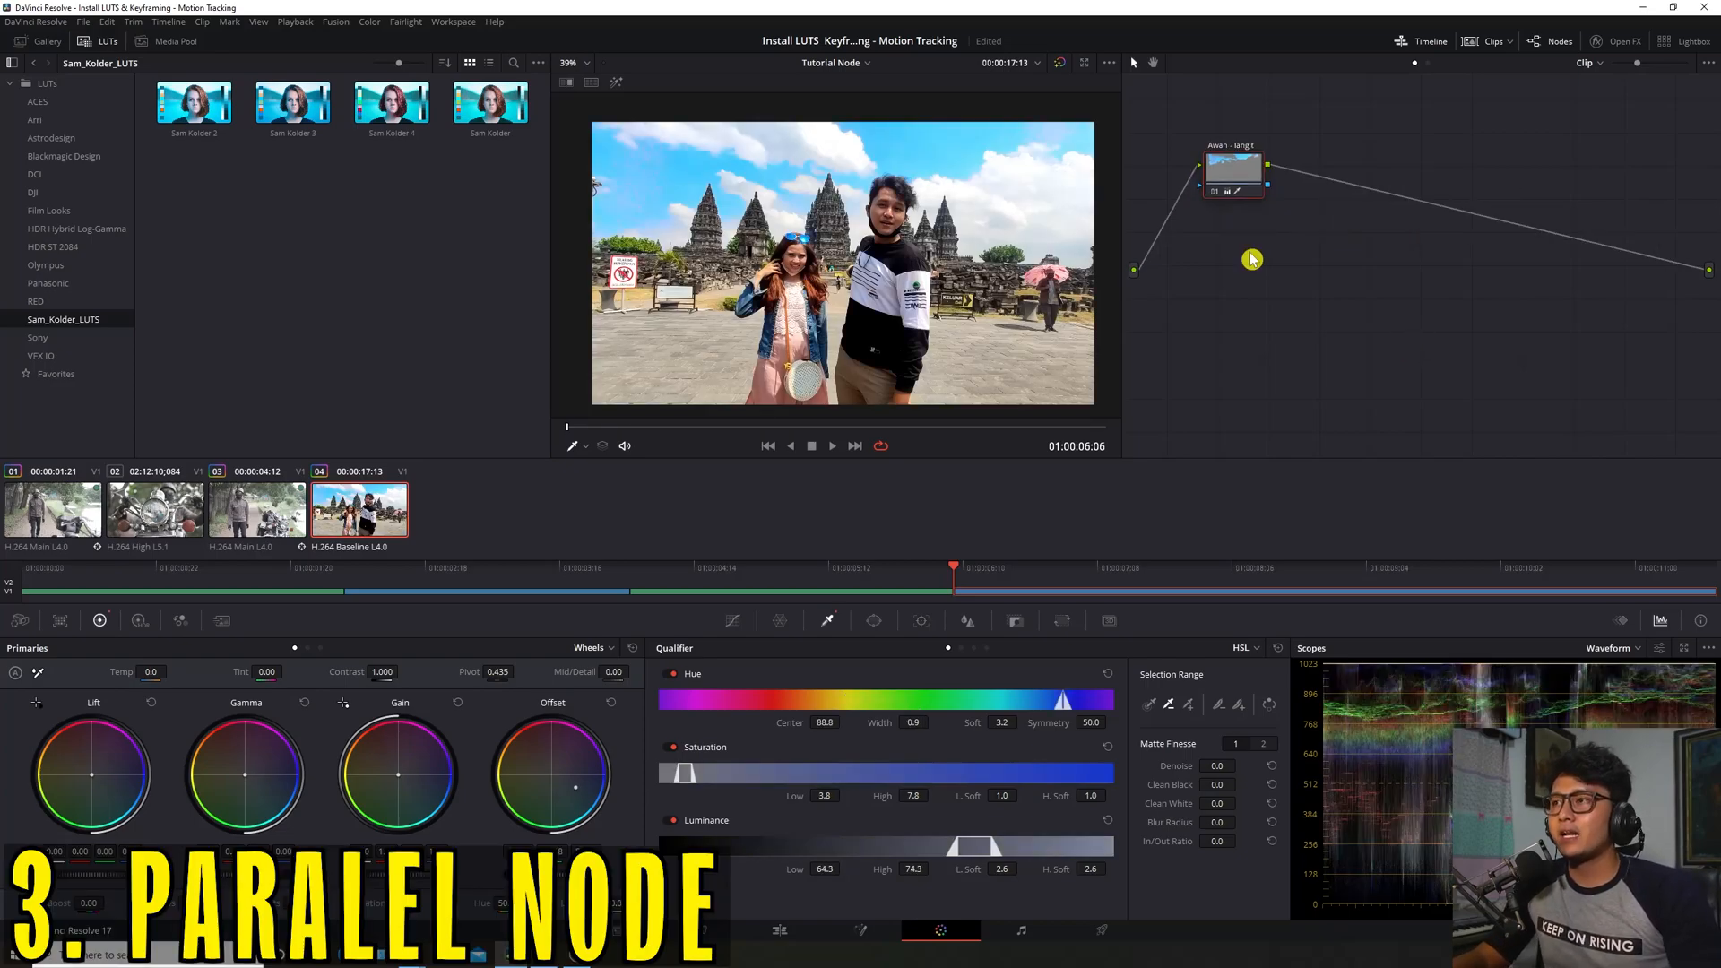
# Add a parallel node 02 to the Awan - langit node
pyautogui.moveTo(1241, 180); pyautogui.dragTo(1230, 206)
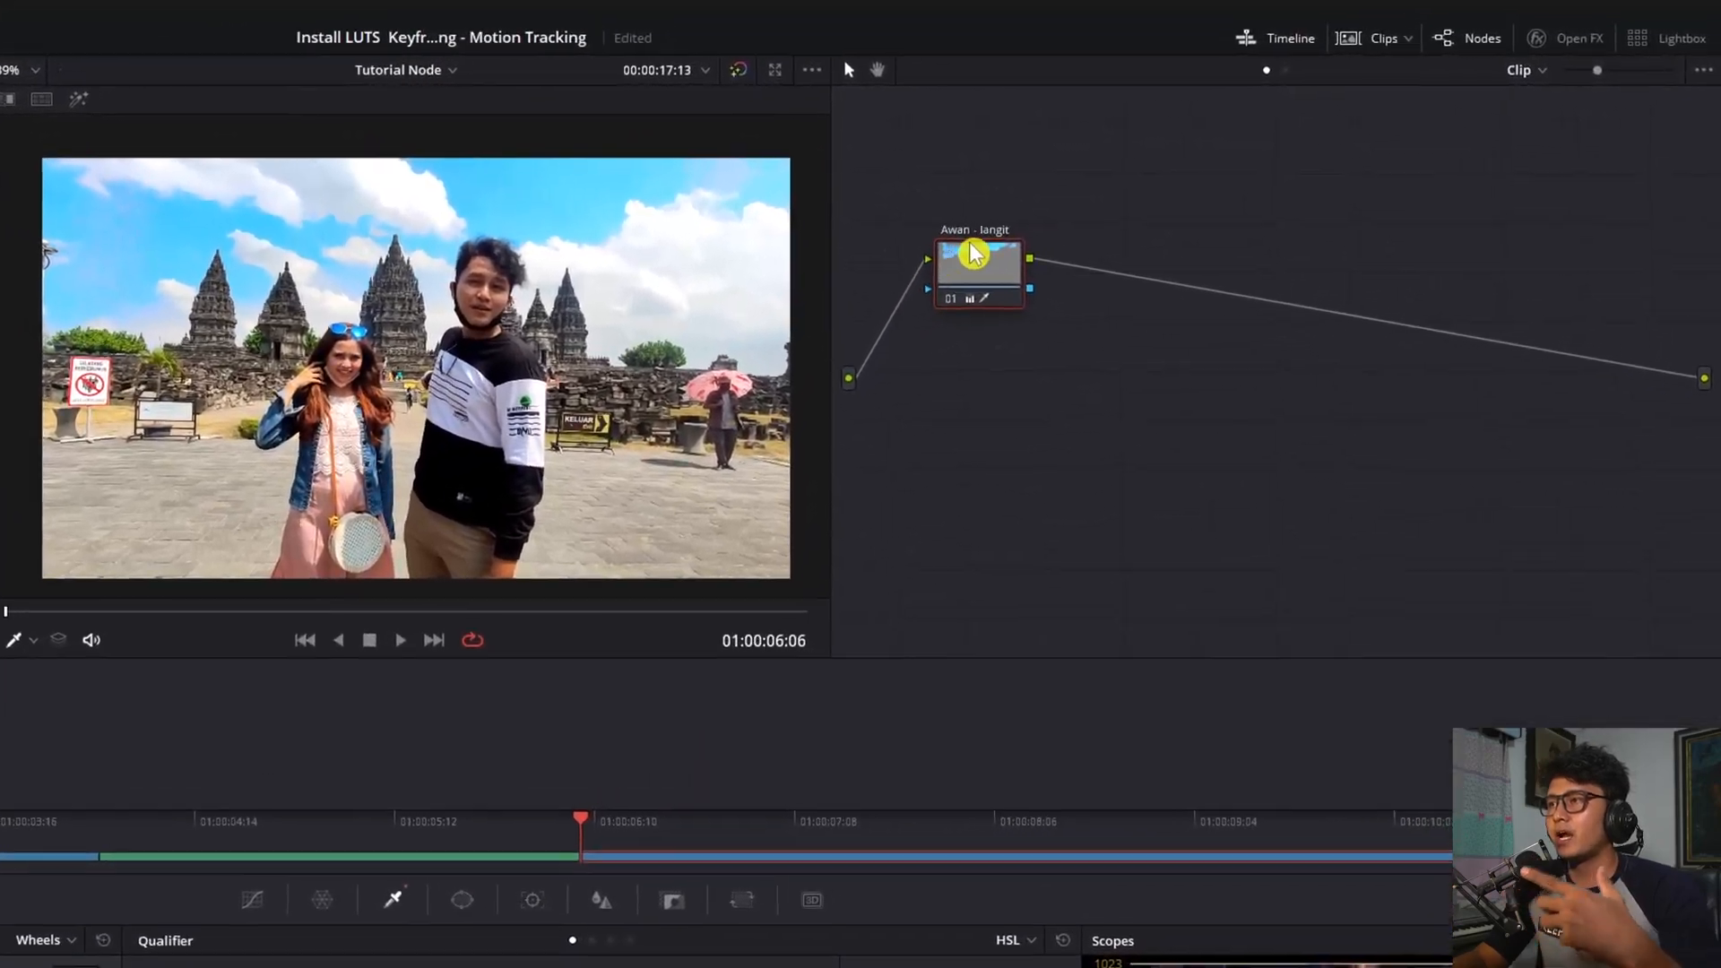
pyautogui.rightClick(977, 276)
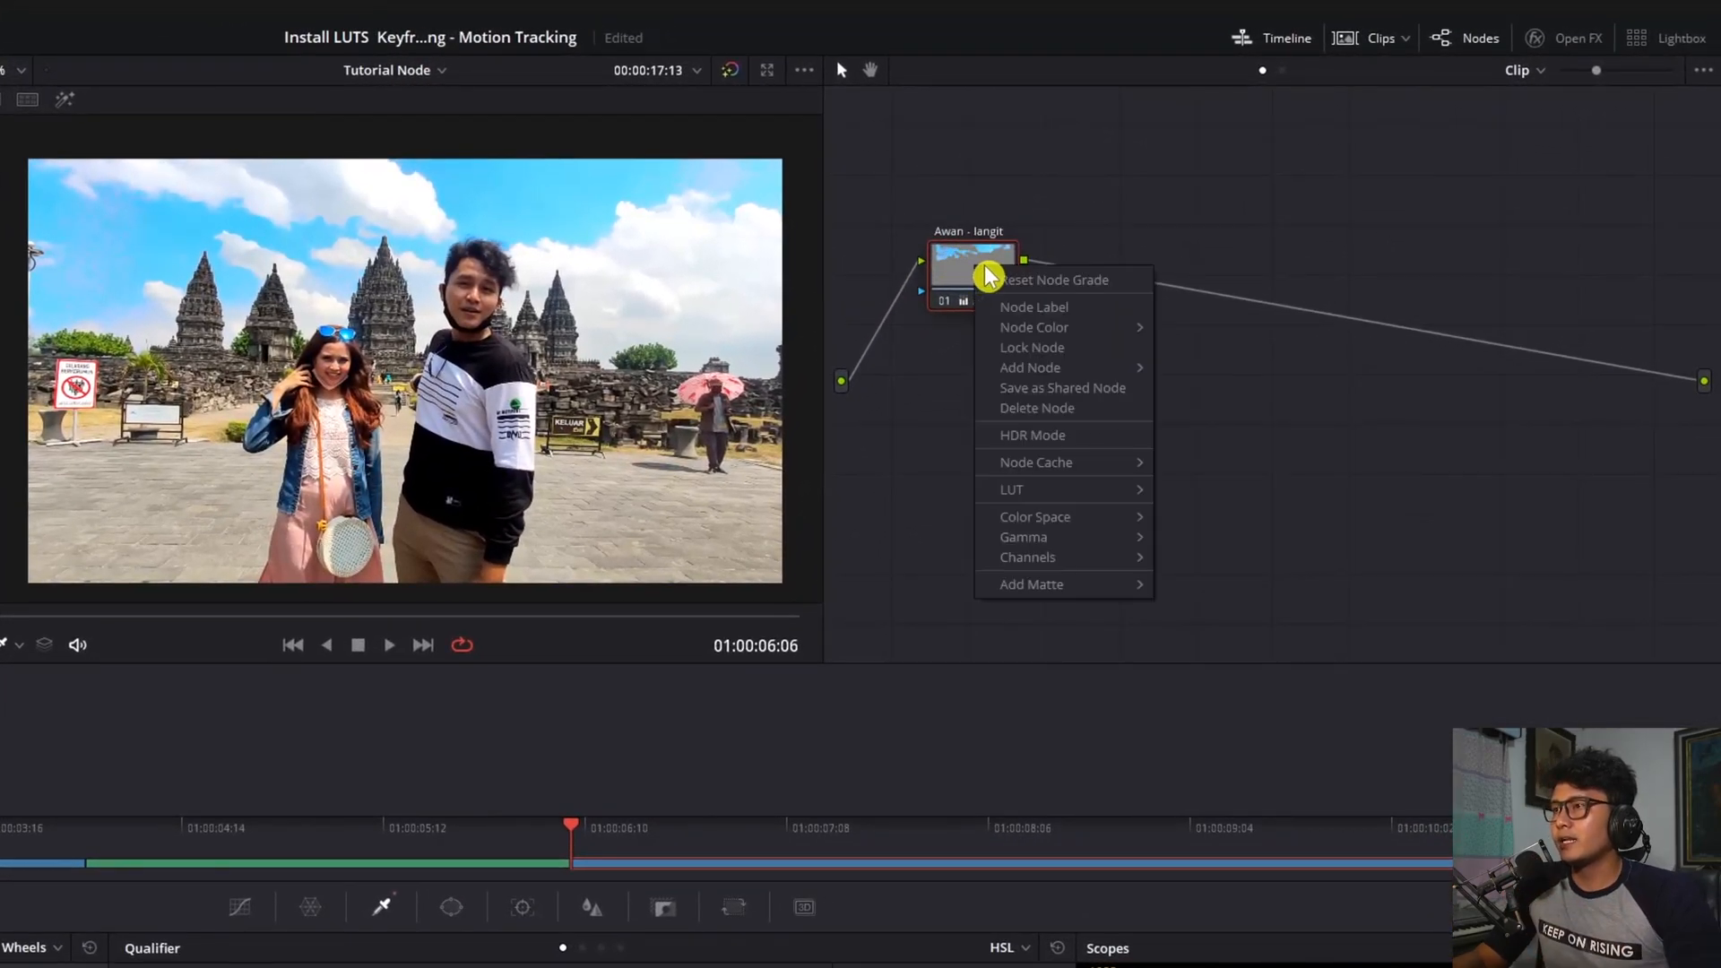
pyautogui.moveTo(1084, 371)
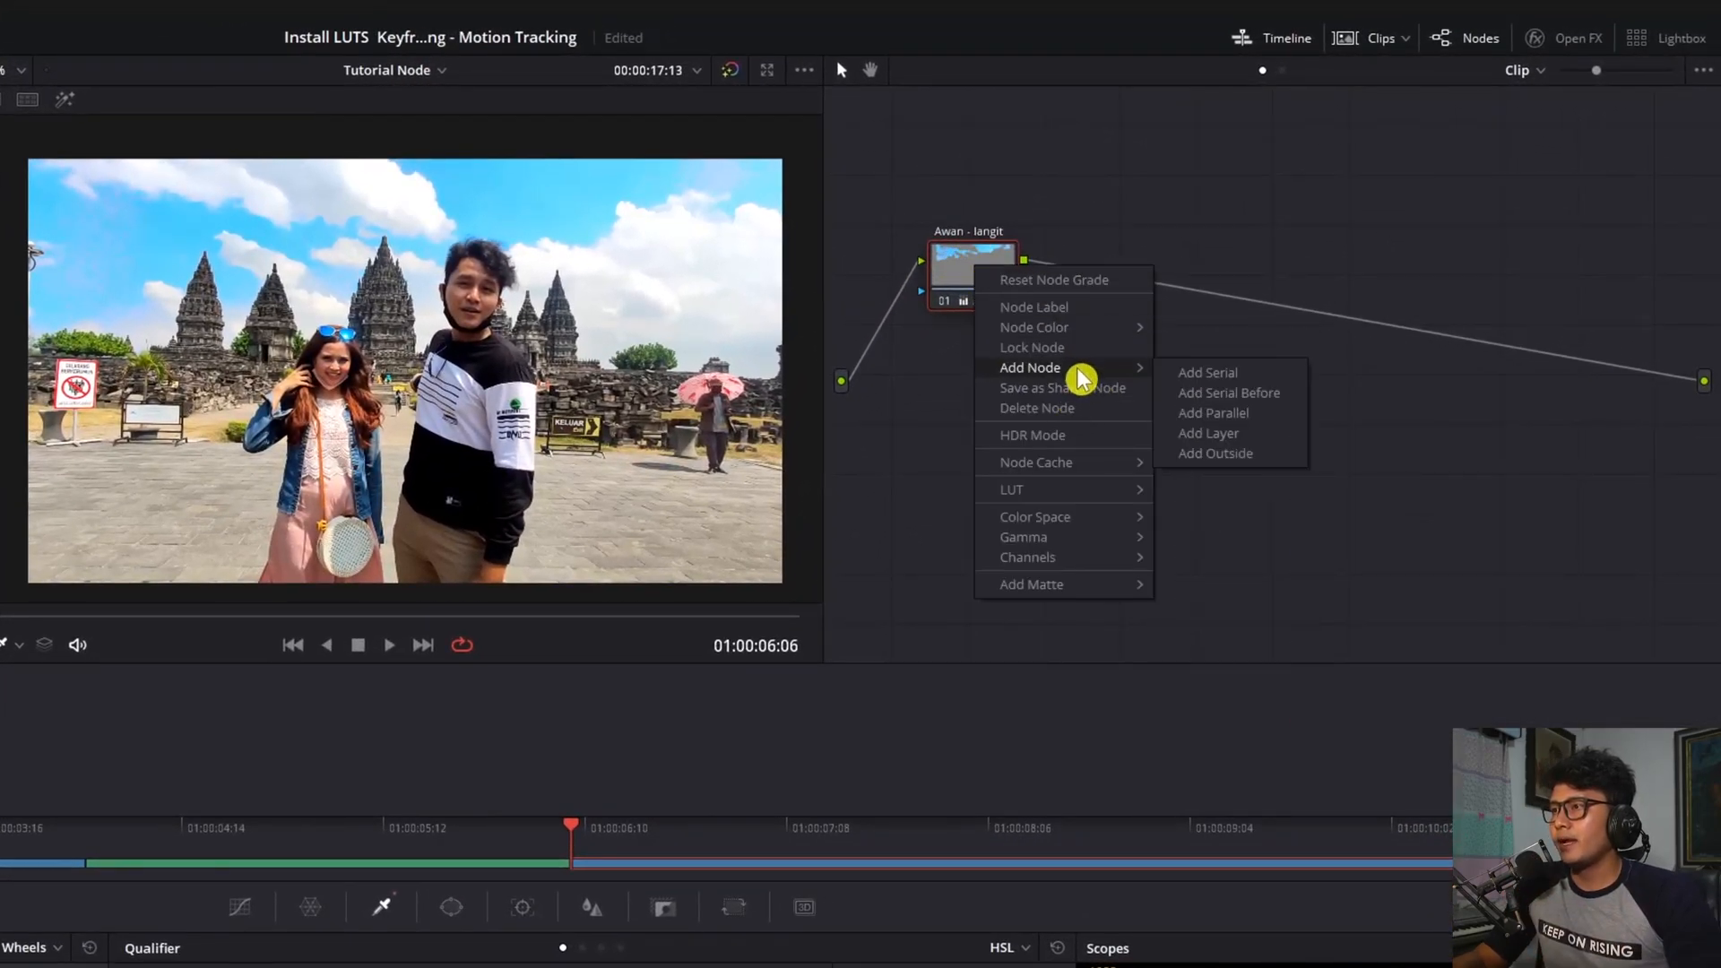
pyautogui.click(1240, 416)
# Place node 02 below node 01 with the Parallel Mixer down and to the right
pyautogui.moveTo(980, 384); pyautogui.dragTo(987, 569)
pyautogui.moveTo(1002, 292); pyautogui.dragTo(1002, 349)
pyautogui.moveTo(1105, 287); pyautogui.dragTo(1157, 420)
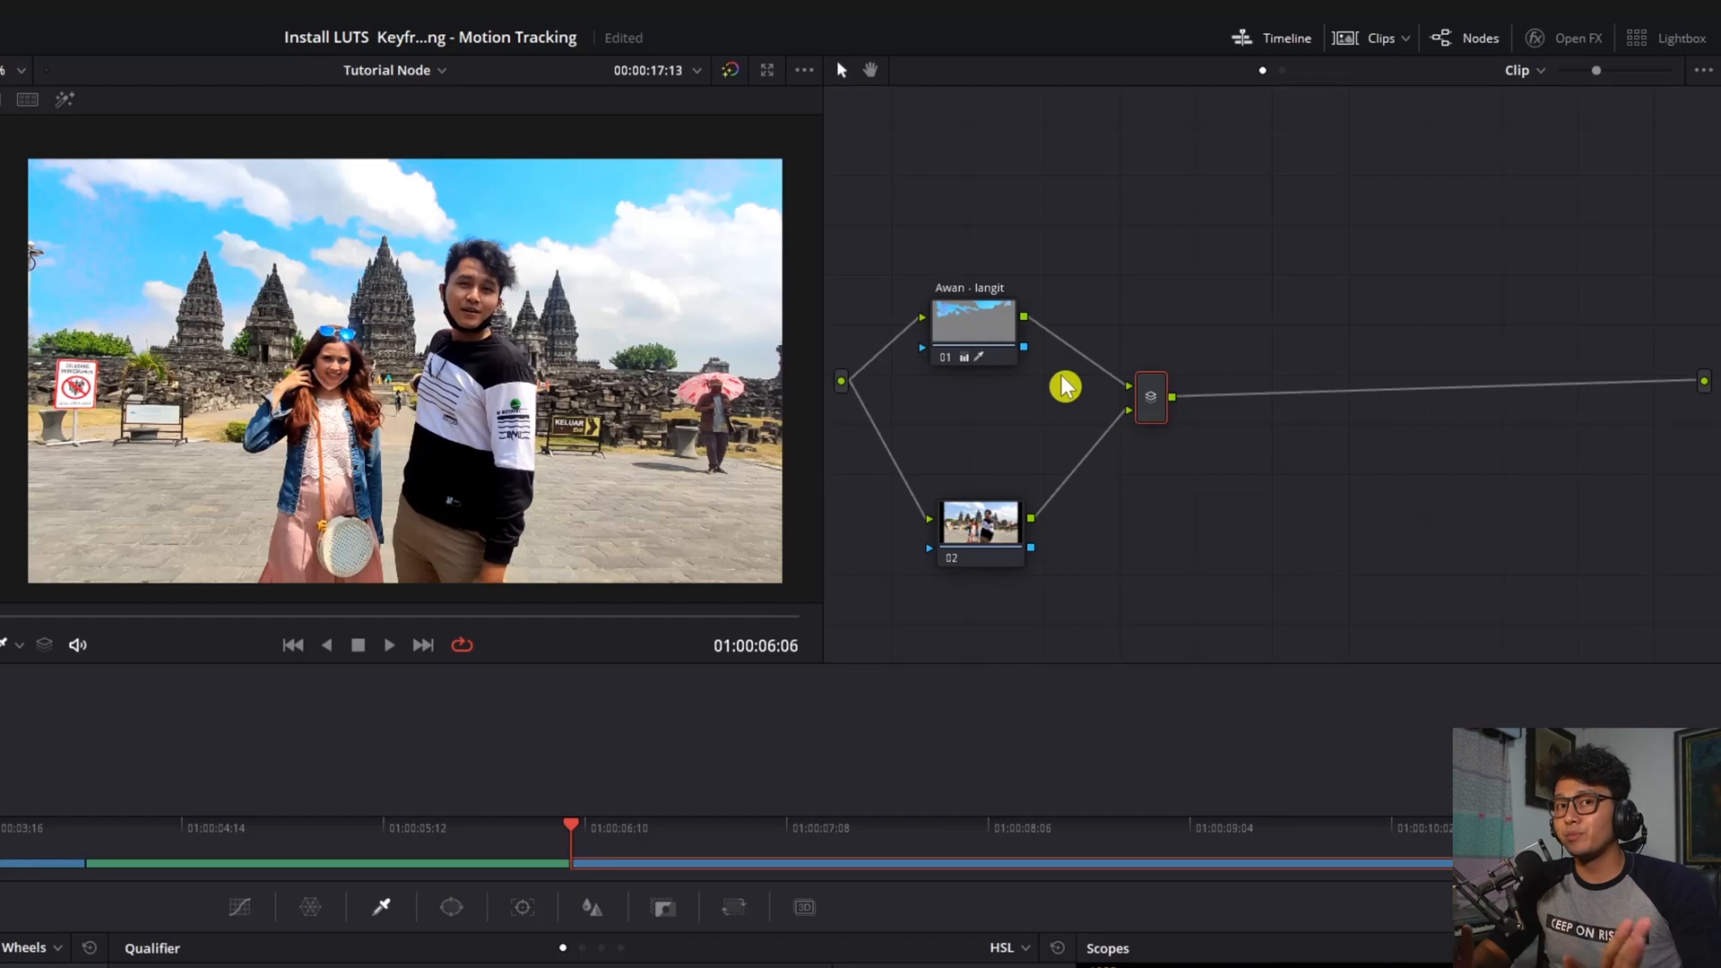
pyautogui.moveTo(999, 339); pyautogui.dragTo(1003, 315)
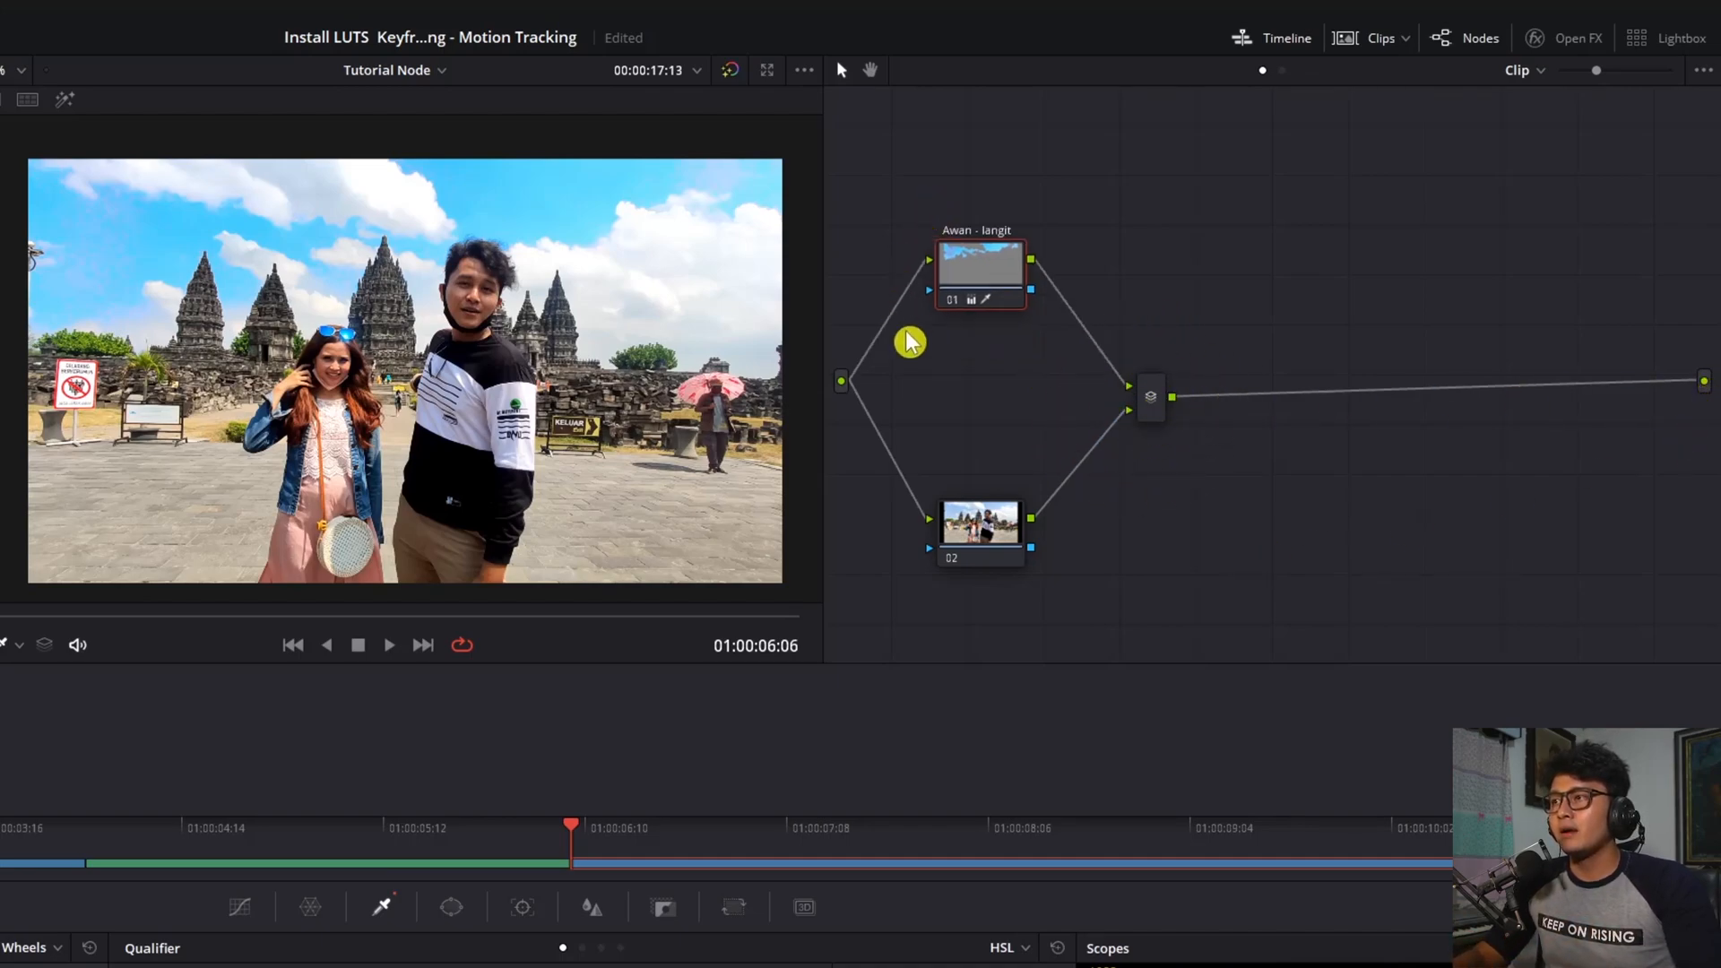
pyautogui.moveTo(988, 507)
pyautogui.mouseDown()
pyautogui.moveTo(1004, 505)
pyautogui.moveTo(977, 535)
pyautogui.mouseUp()
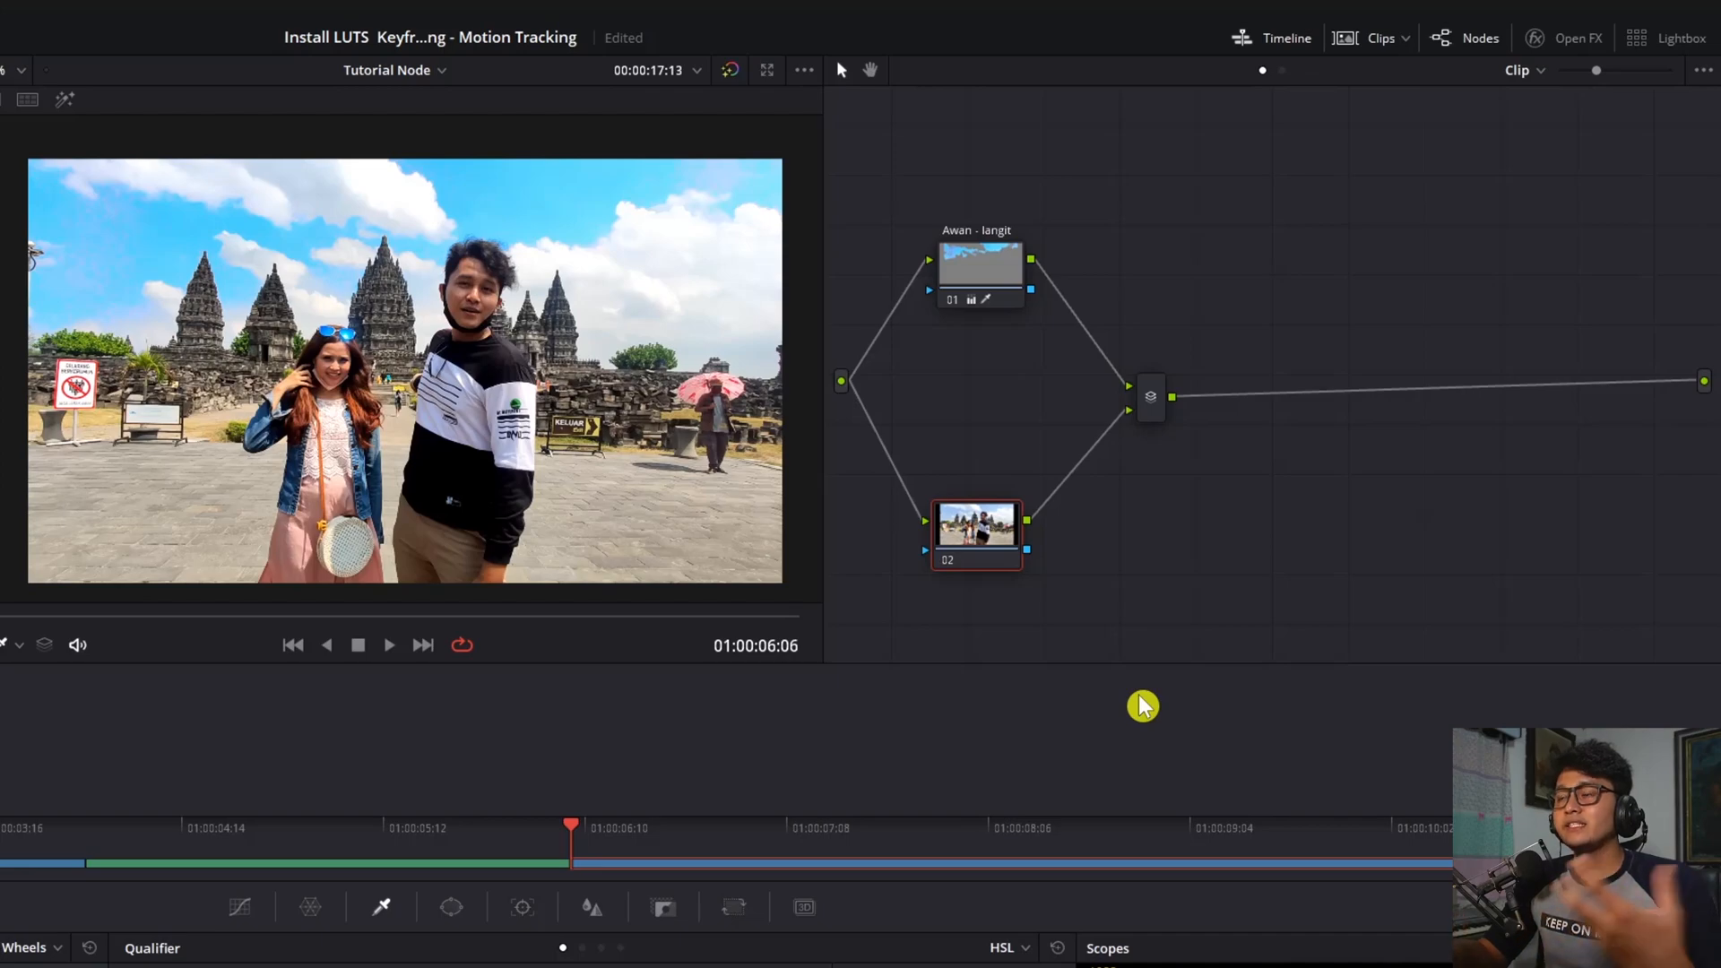
pyautogui.moveTo(998, 538); pyautogui.dragTo(1010, 519)
pyautogui.moveTo(988, 272)
pyautogui.mouseDown()
pyautogui.moveTo(1005, 294)
pyautogui.moveTo(993, 287)
pyautogui.mouseUp()
pyautogui.moveTo(991, 504); pyautogui.dragTo(979, 501)
pyautogui.moveTo(966, 331); pyautogui.dragTo(951, 333)
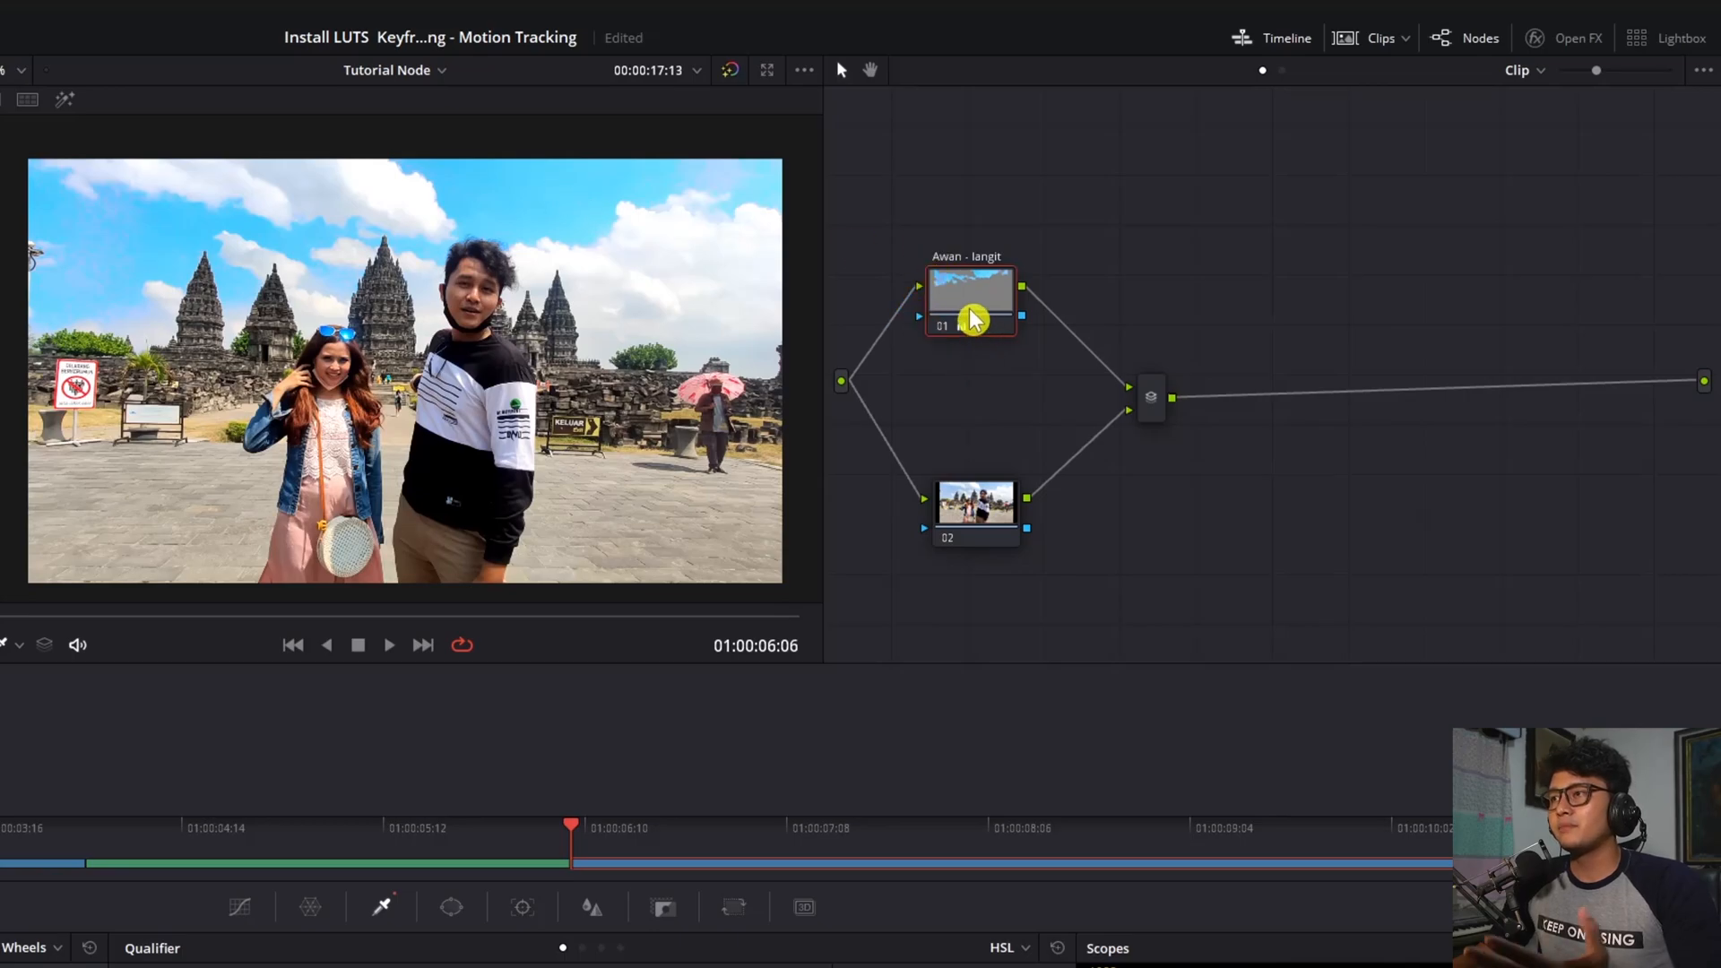
pyautogui.moveTo(984, 516)
pyautogui.mouseDown()
pyautogui.moveTo(982, 496)
pyautogui.moveTo(984, 514)
pyautogui.mouseUp()
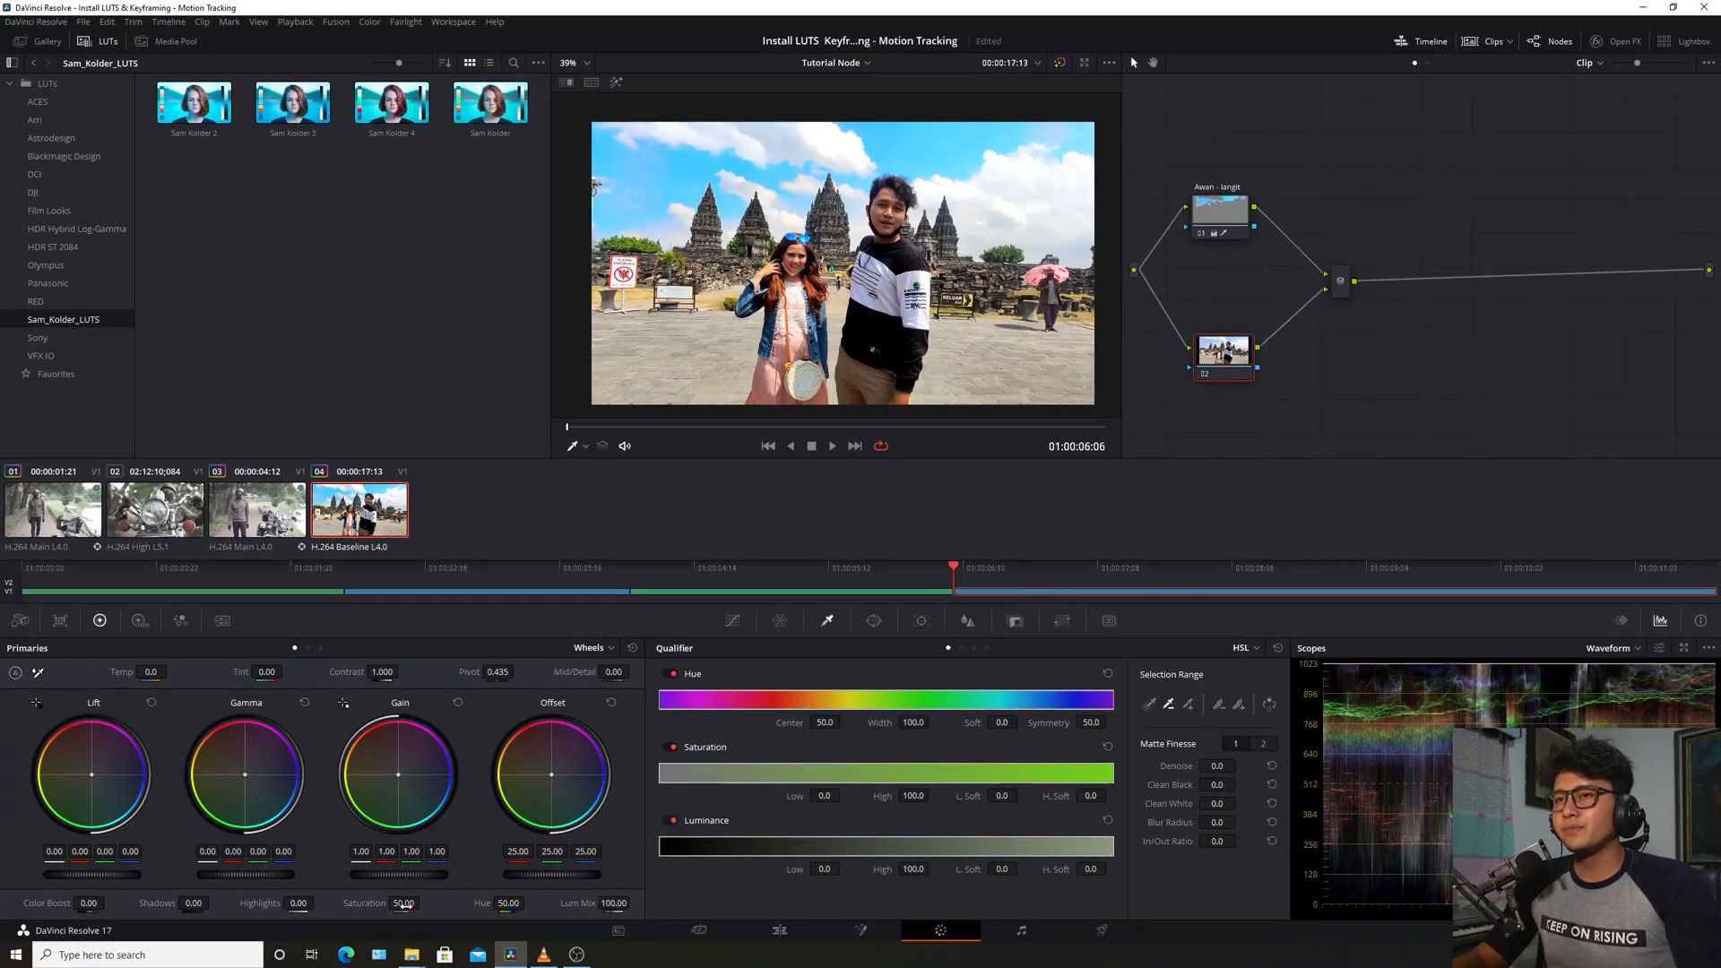
pyautogui.moveTo(404, 903); pyautogui.dragTo(310, 902)
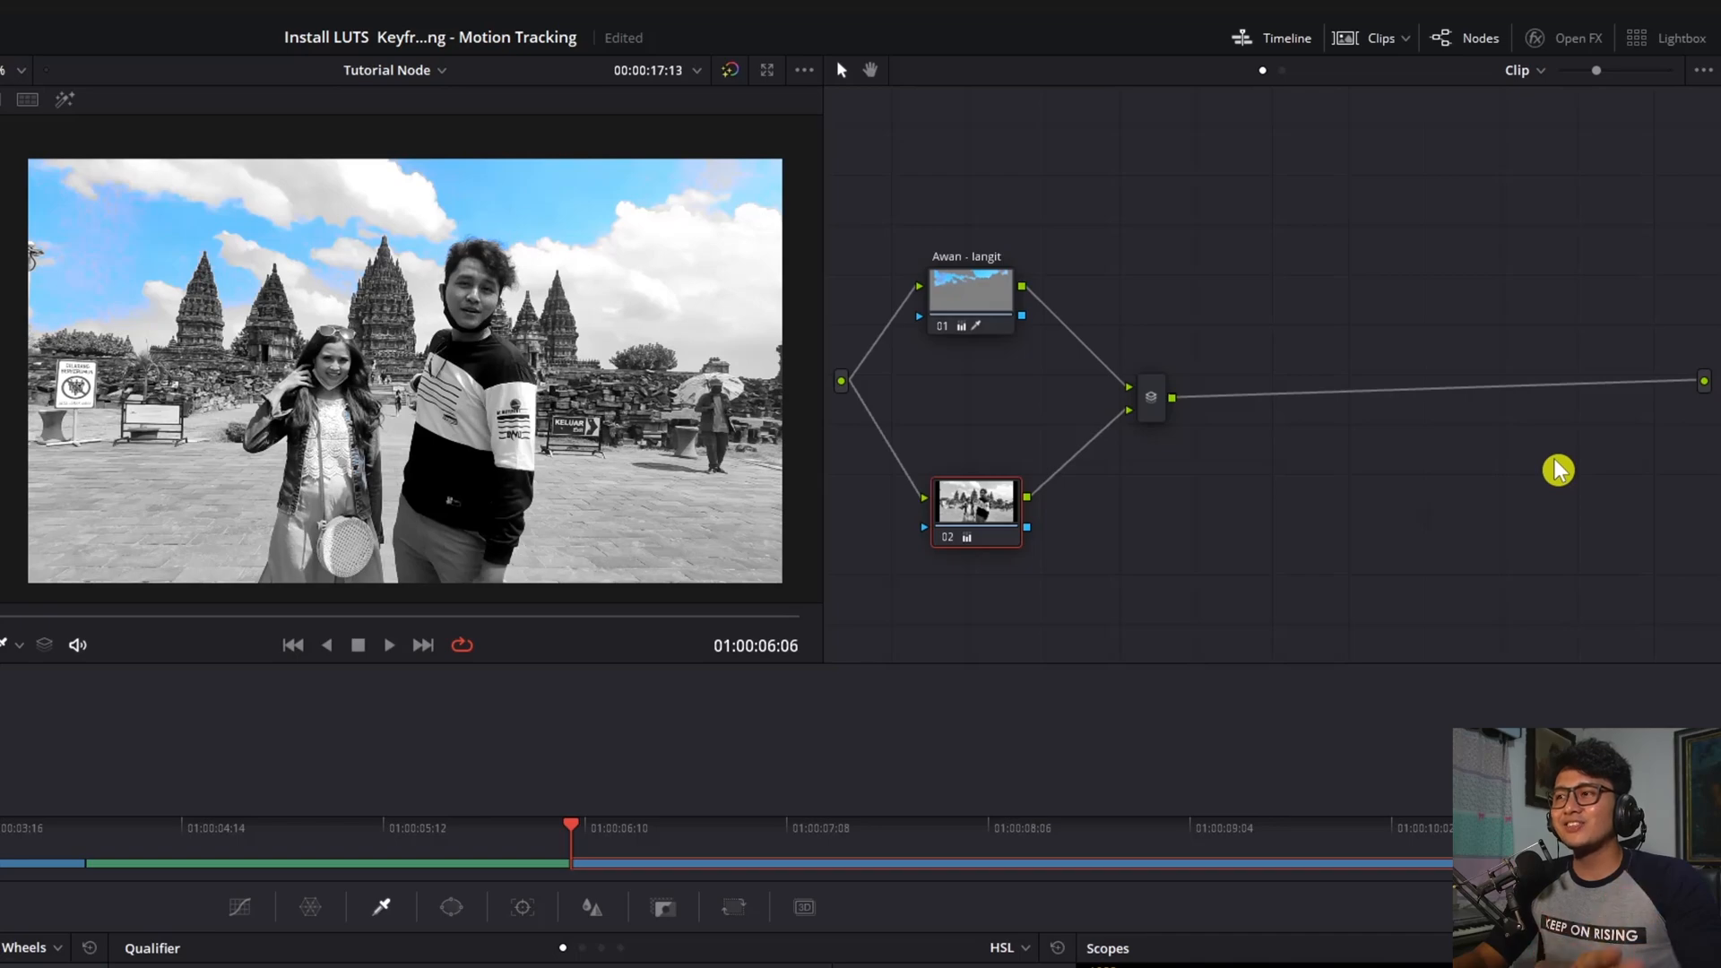
pyautogui.moveTo(969, 516); pyautogui.dragTo(961, 558)
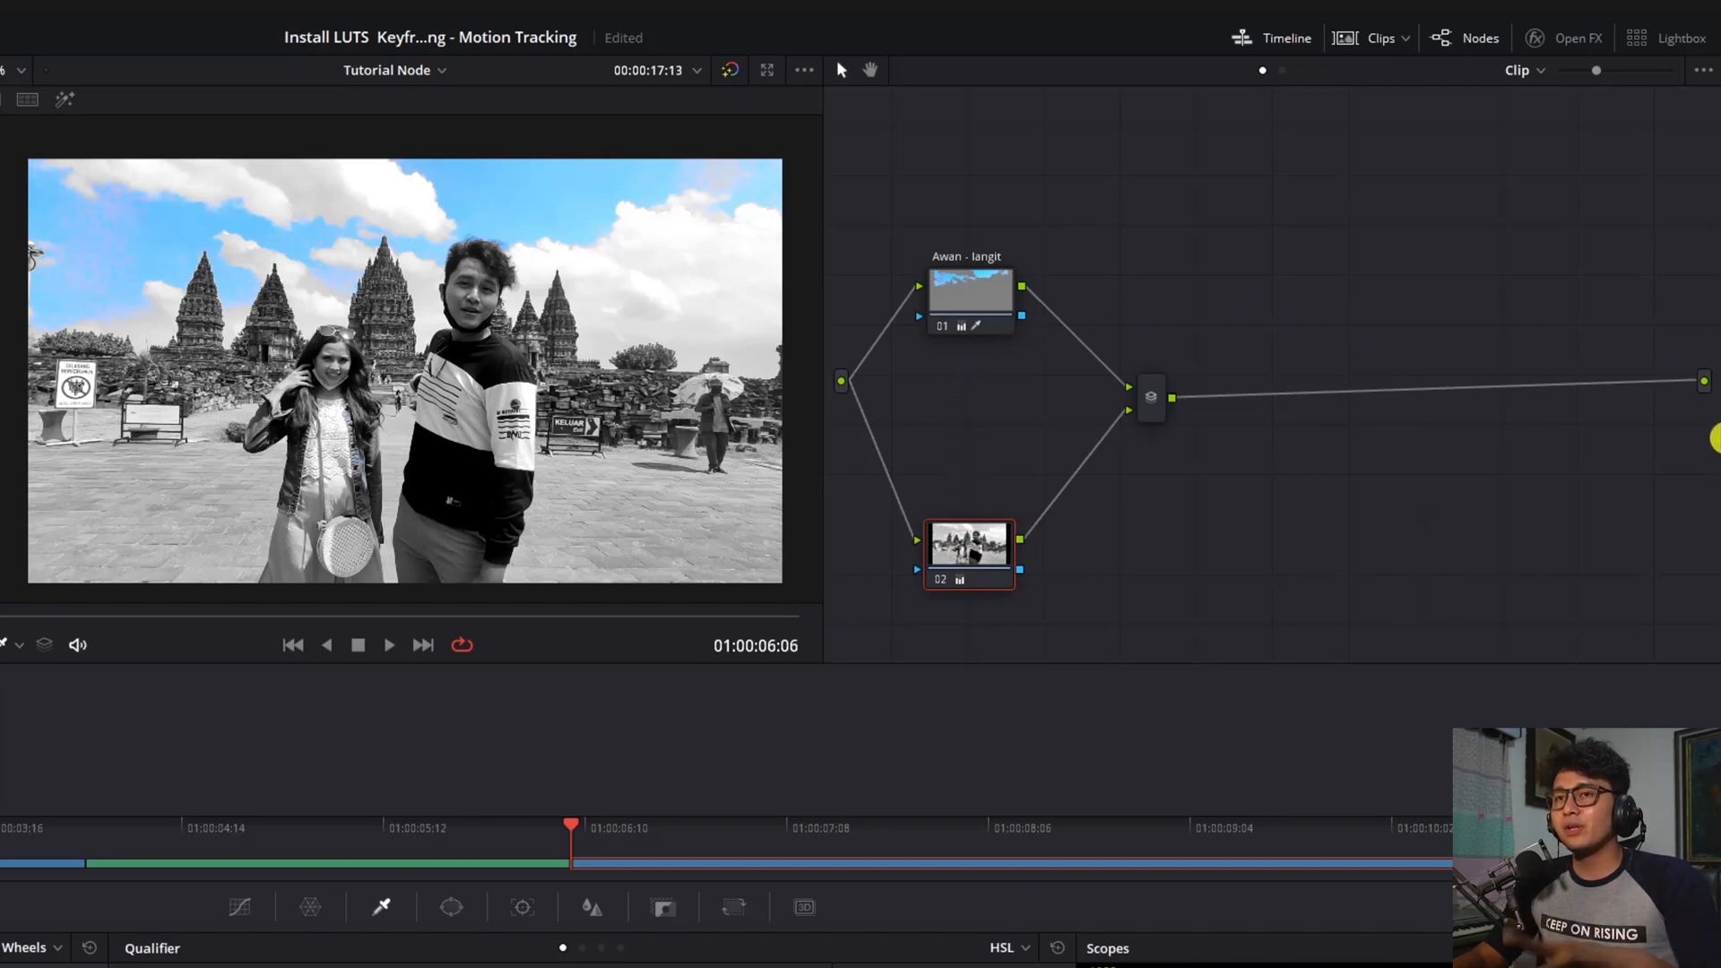
pyautogui.moveTo(999, 300); pyautogui.dragTo(1015, 286)
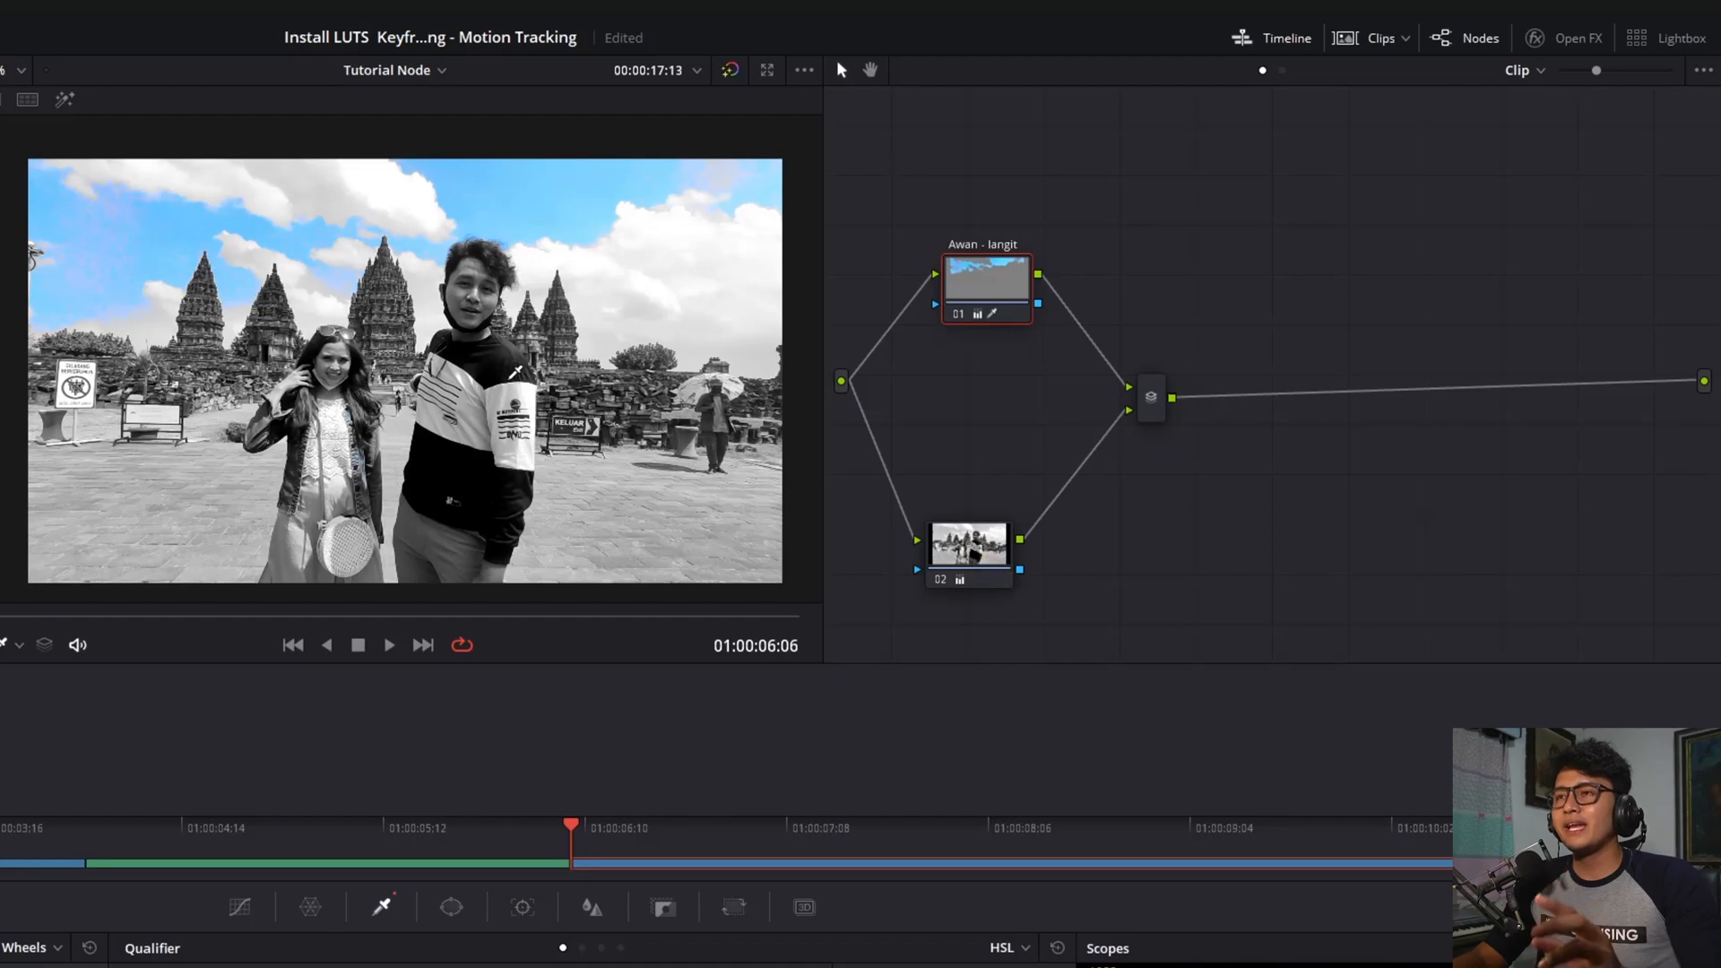
pyautogui.moveTo(989, 278)
pyautogui.mouseDown()
pyautogui.moveTo(963, 284)
pyautogui.moveTo(982, 267)
pyautogui.mouseUp()
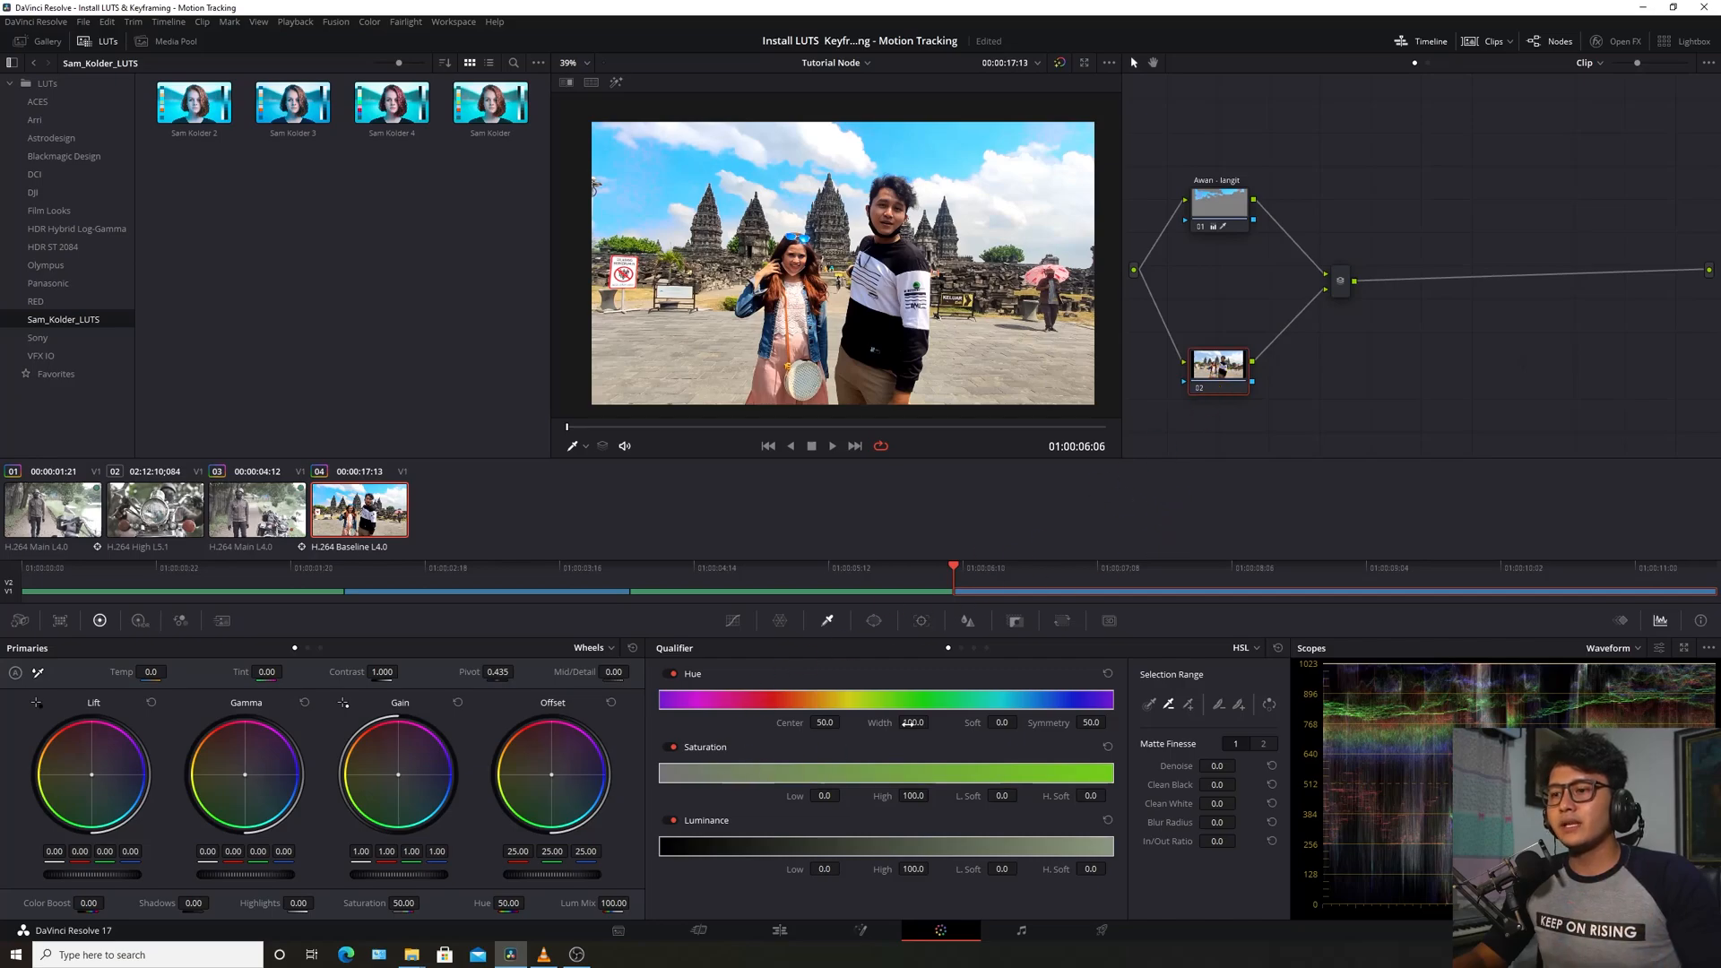
# Sample the sky on node 02, push its Offset toward magenta, and turn off Highlight
pyautogui.click(970, 189)
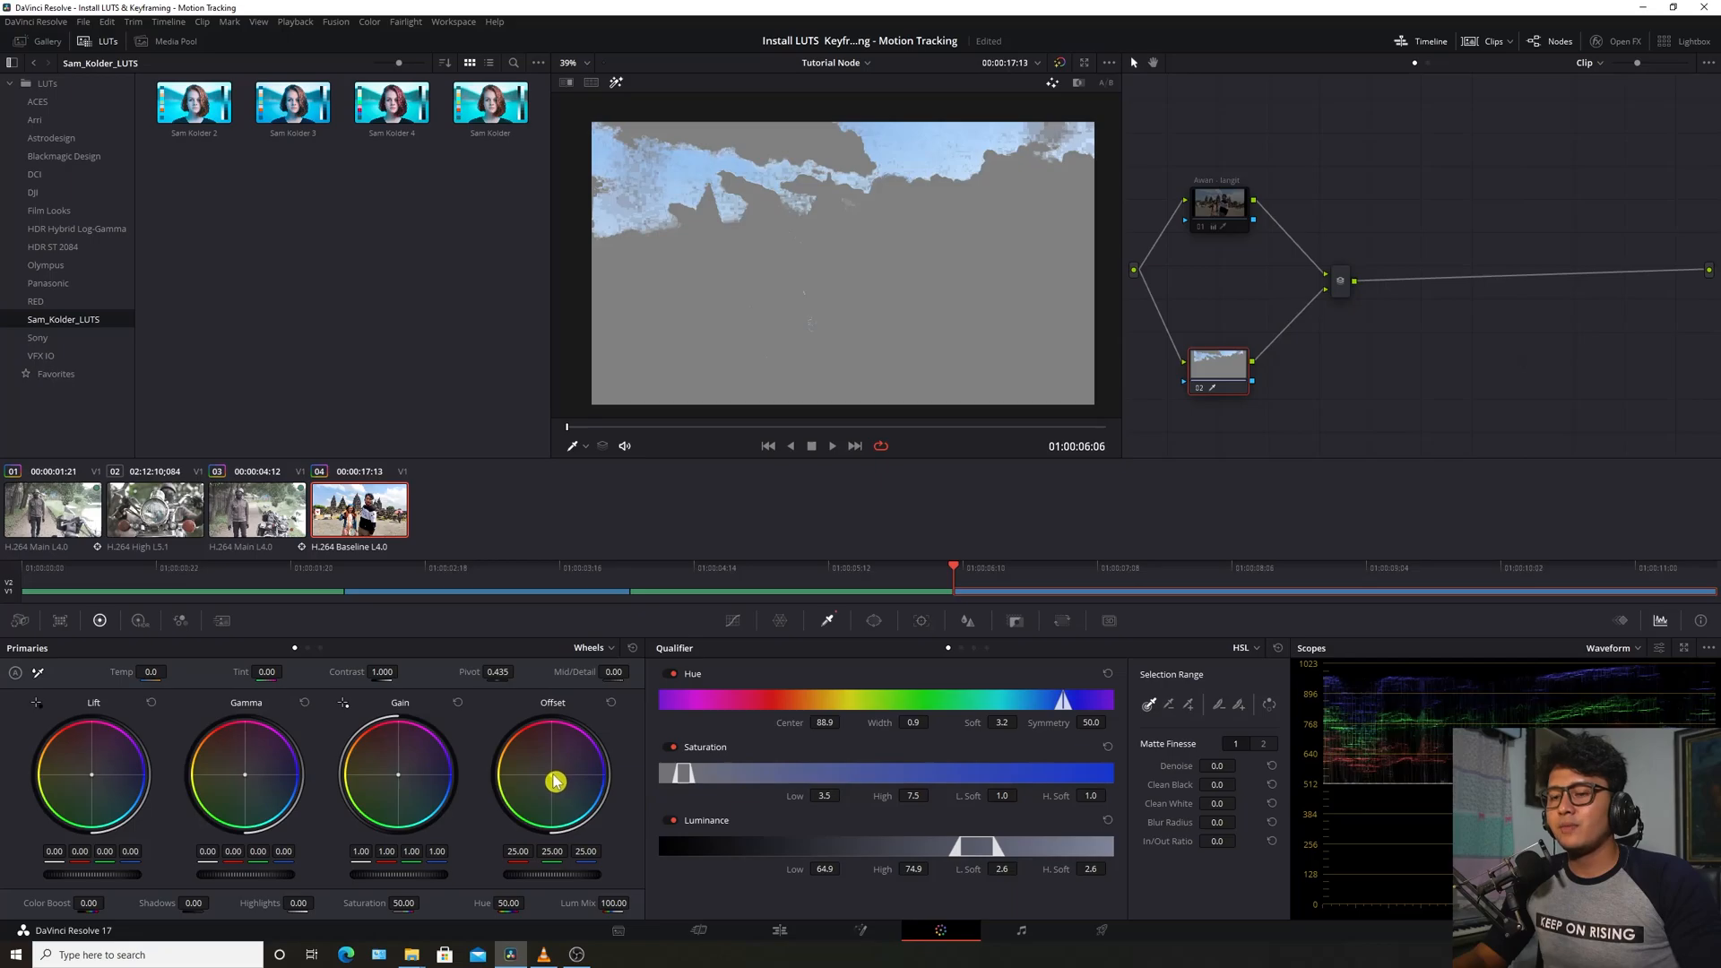
pyautogui.moveTo(551, 774); pyautogui.dragTo(589, 736)
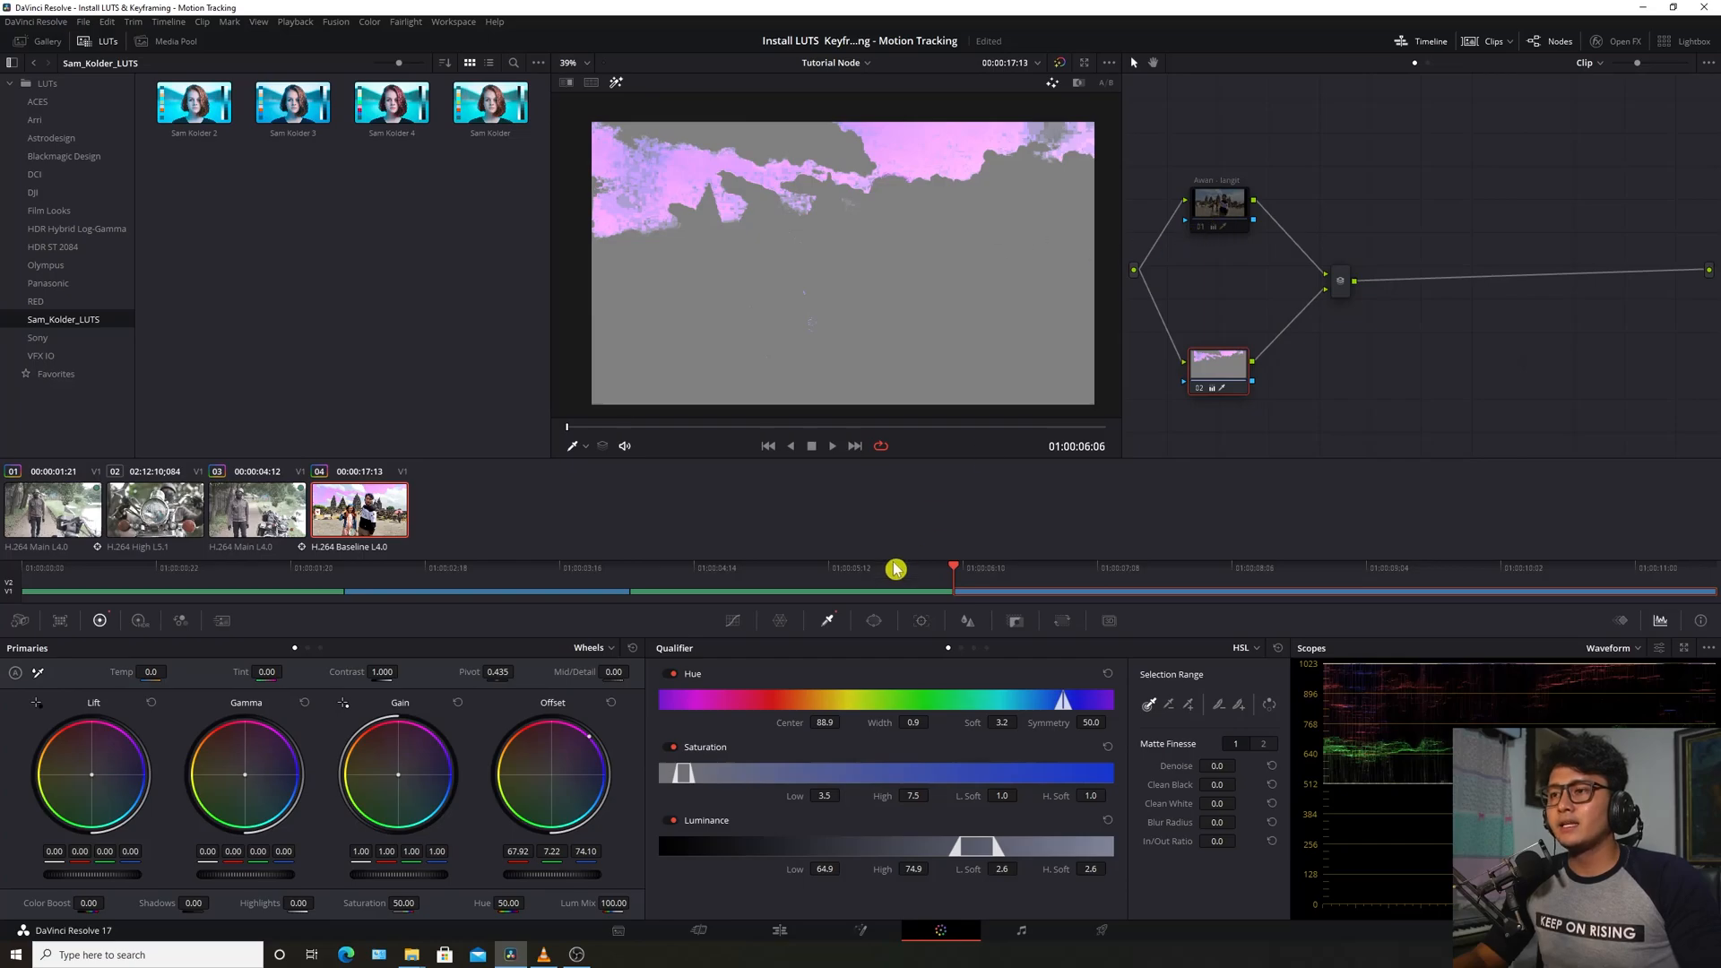
pyautogui.click(623, 87)
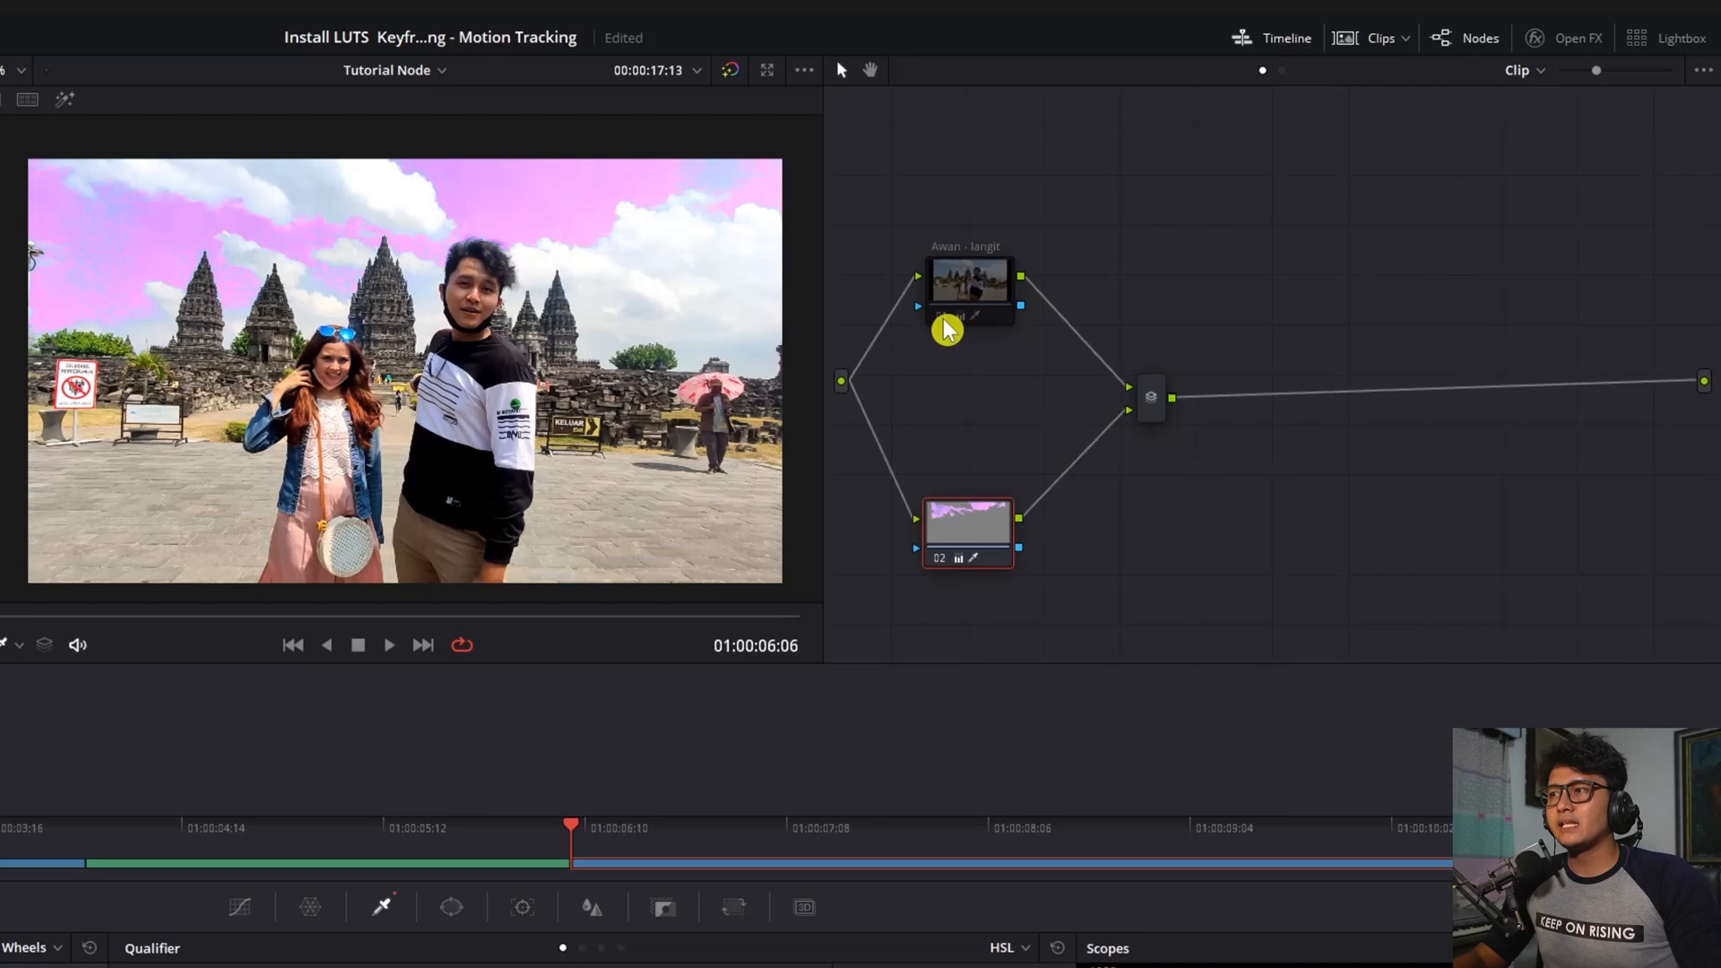
pyautogui.click(941, 326)
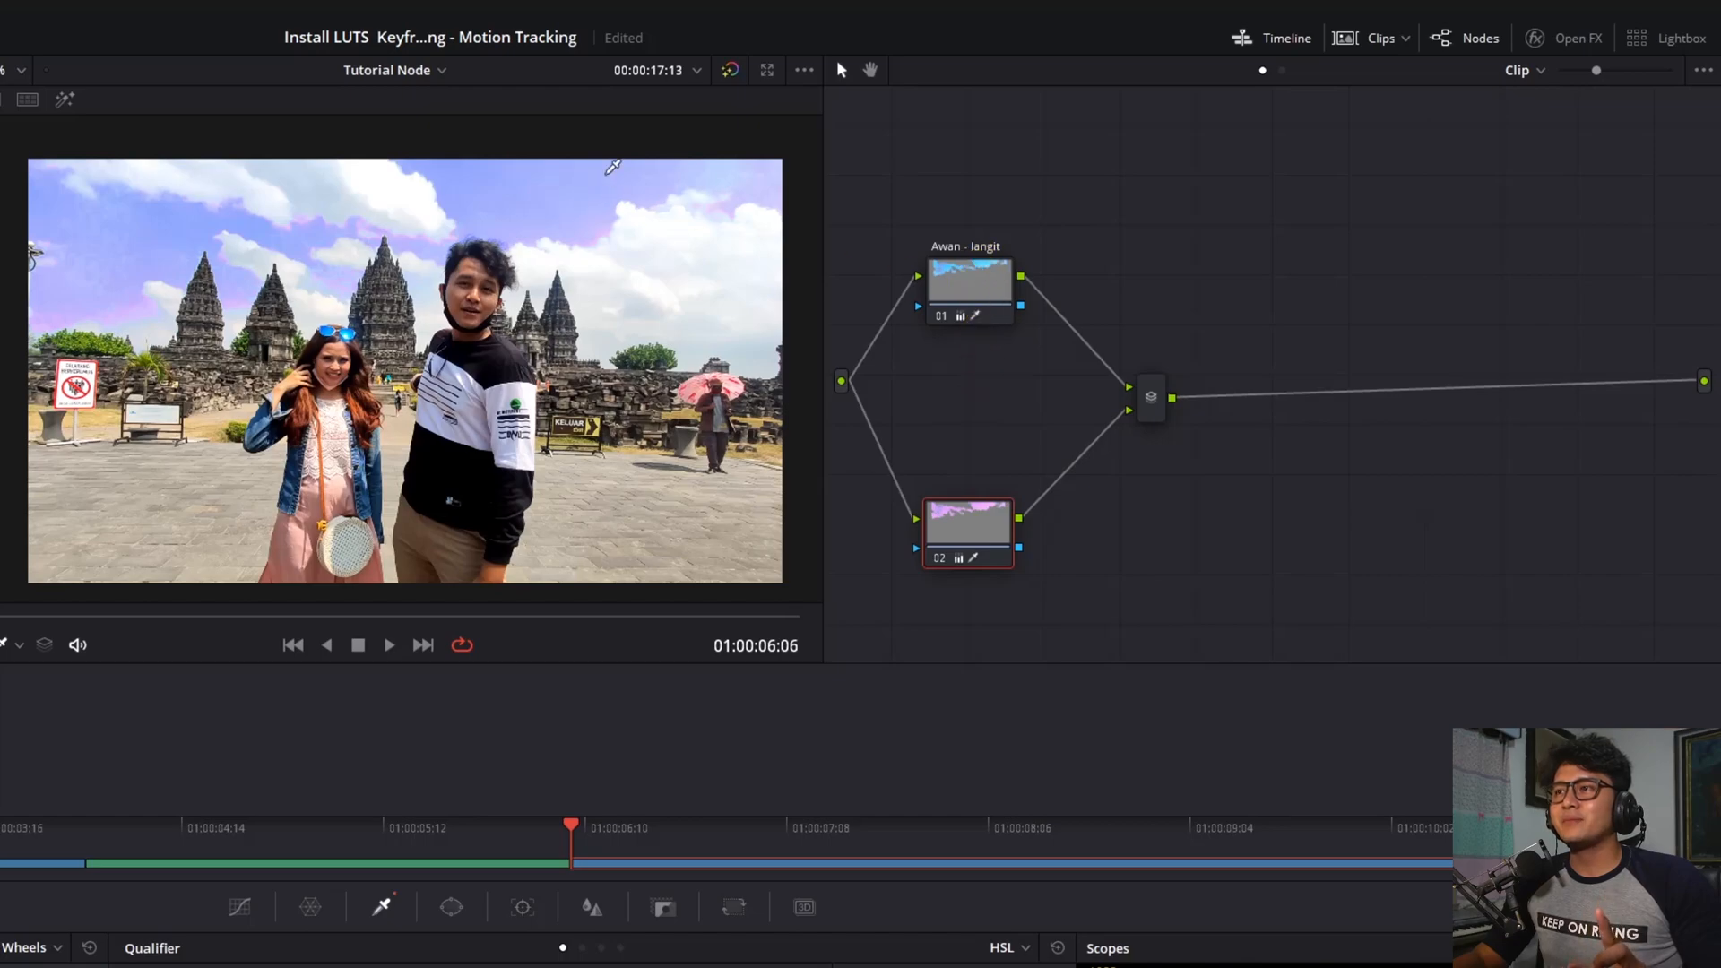
pyautogui.moveTo(968, 538); pyautogui.dragTo(987, 432)
# Stack node 02 directly beneath the Awan - langit node
pyautogui.click(965, 307)
pyautogui.moveTo(968, 316); pyautogui.dragTo(973, 356)
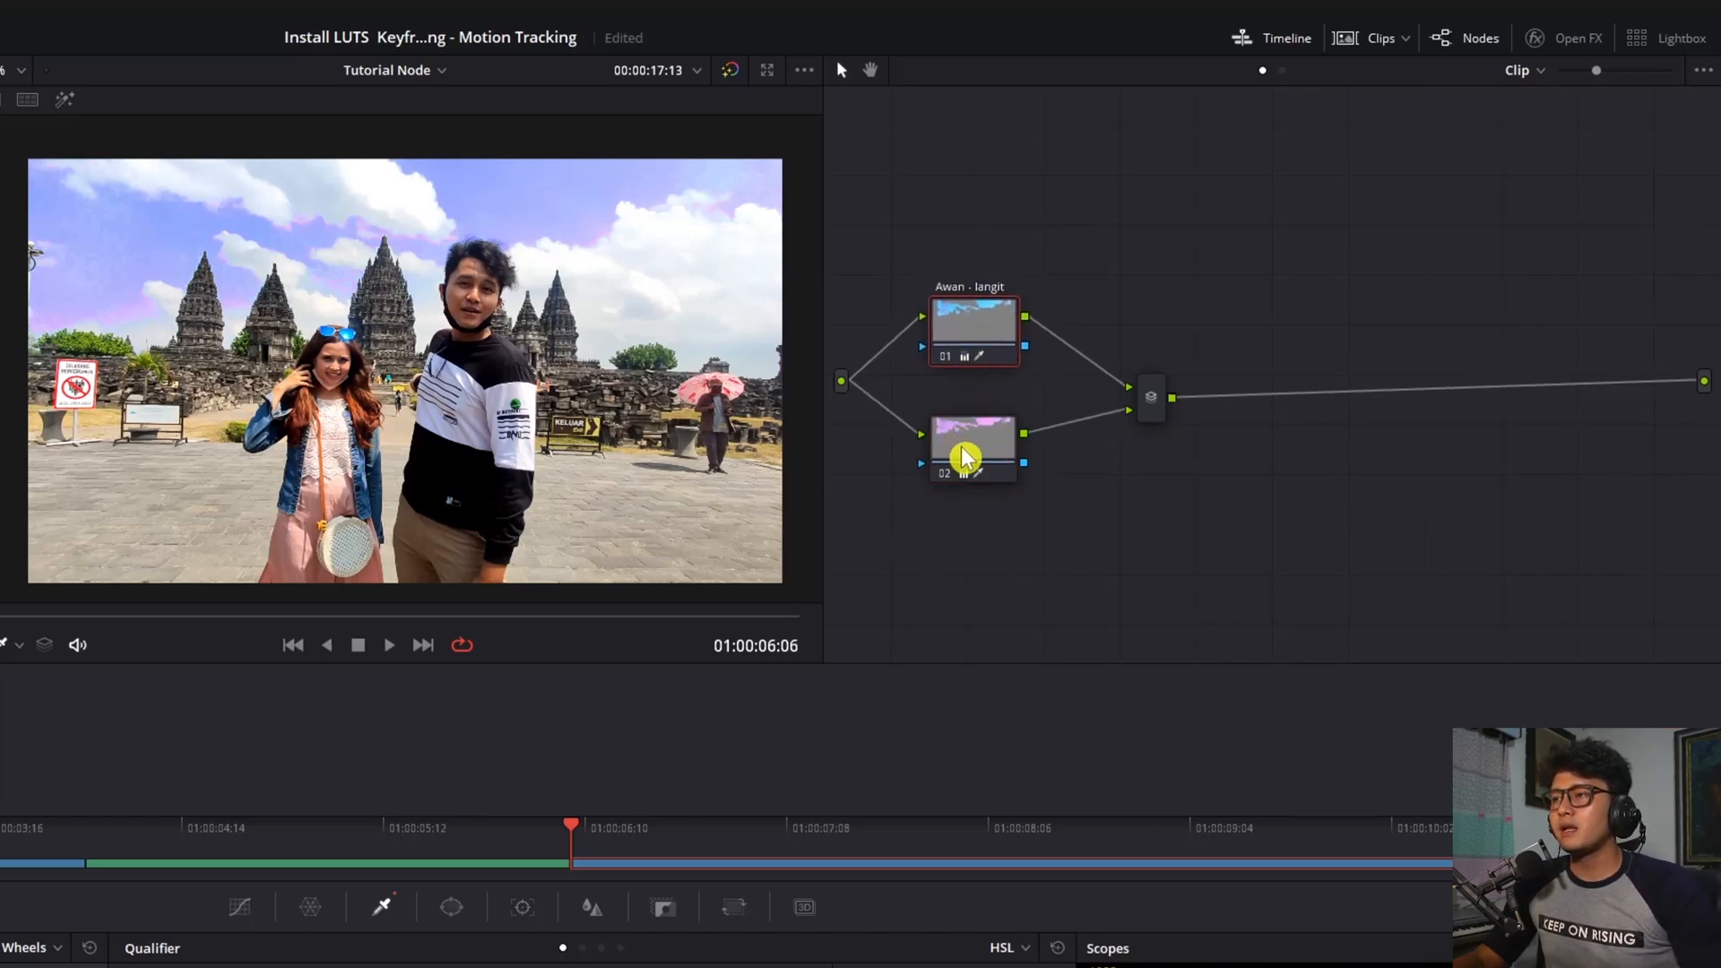
pyautogui.moveTo(964, 454); pyautogui.dragTo(986, 390)
pyautogui.moveTo(981, 323); pyautogui.dragTo(984, 263)
pyautogui.moveTo(989, 413); pyautogui.dragTo(982, 380)
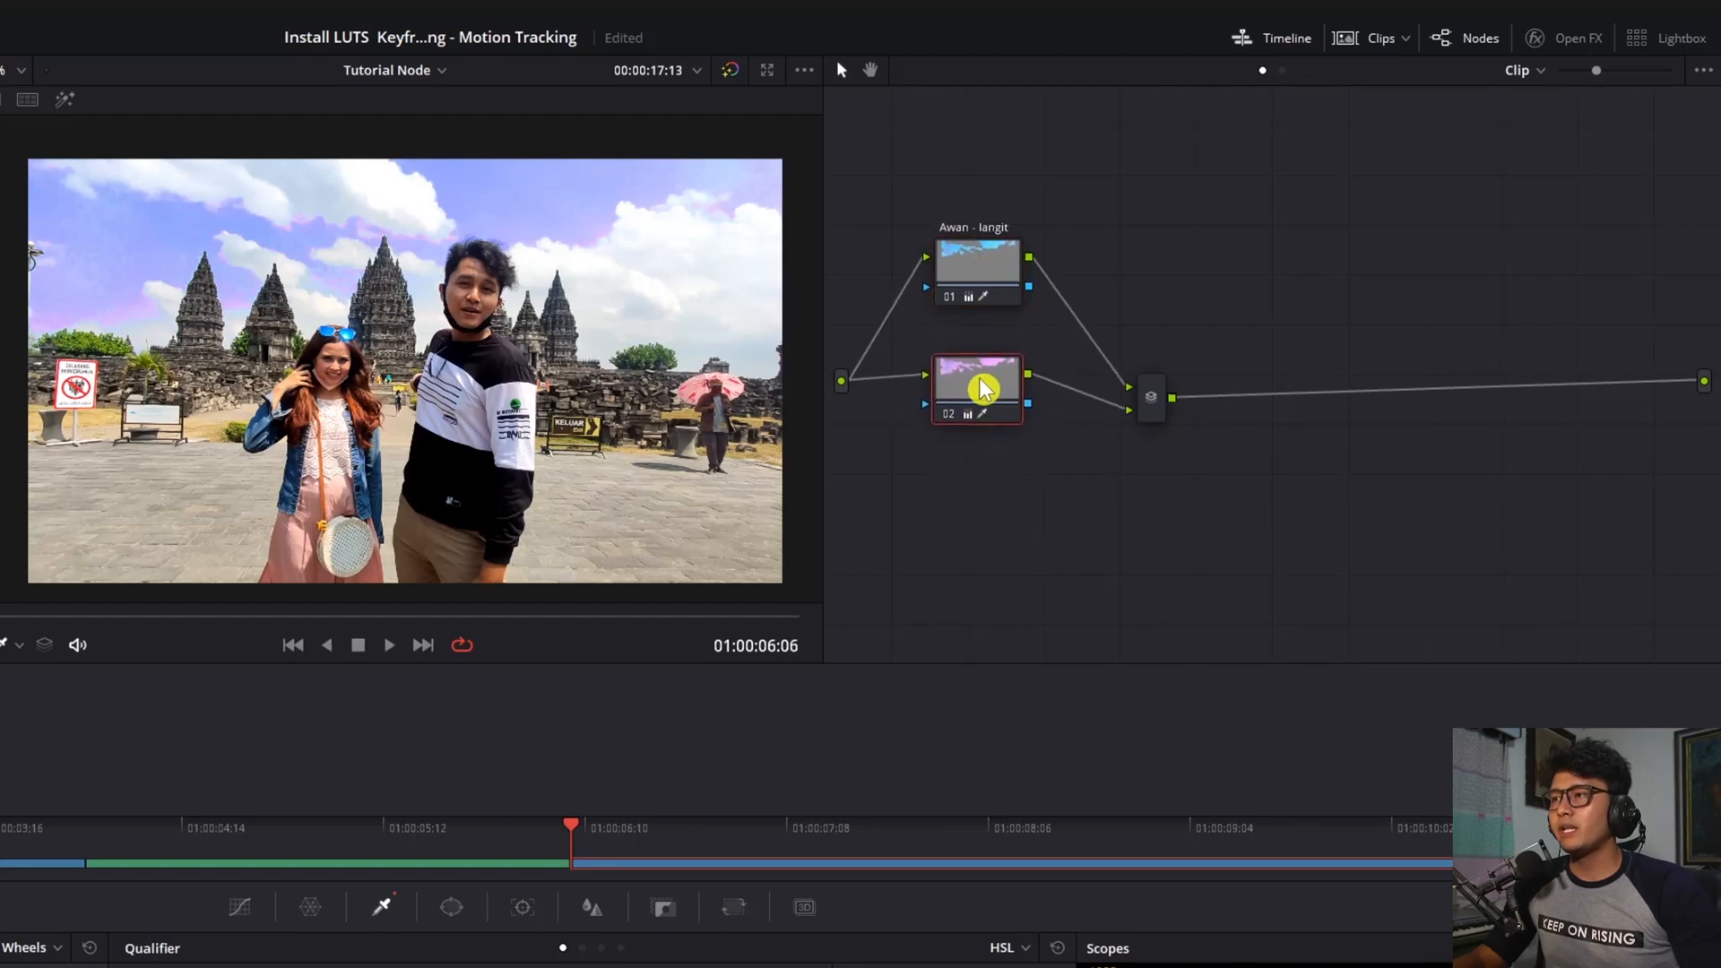
# Add parallel nodes 03 and 04 to the mixer and space out all four nodes
pyautogui.rightClick(978, 275)
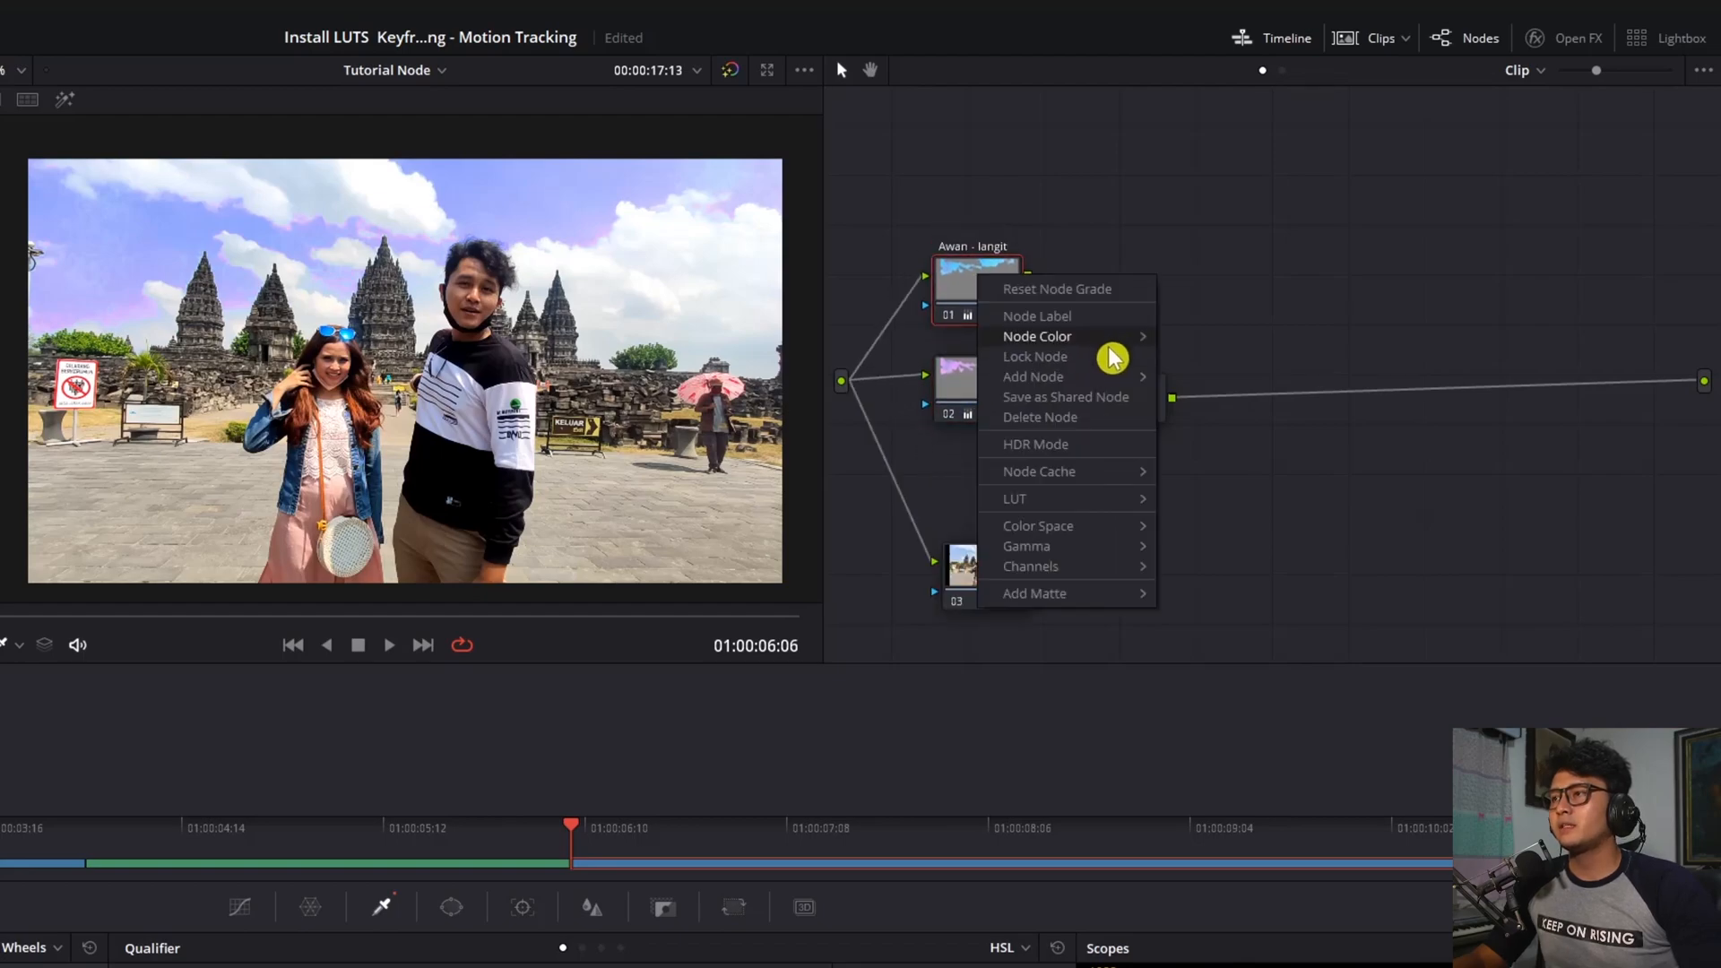
pyautogui.moveTo(1114, 384)
pyautogui.click(1241, 409)
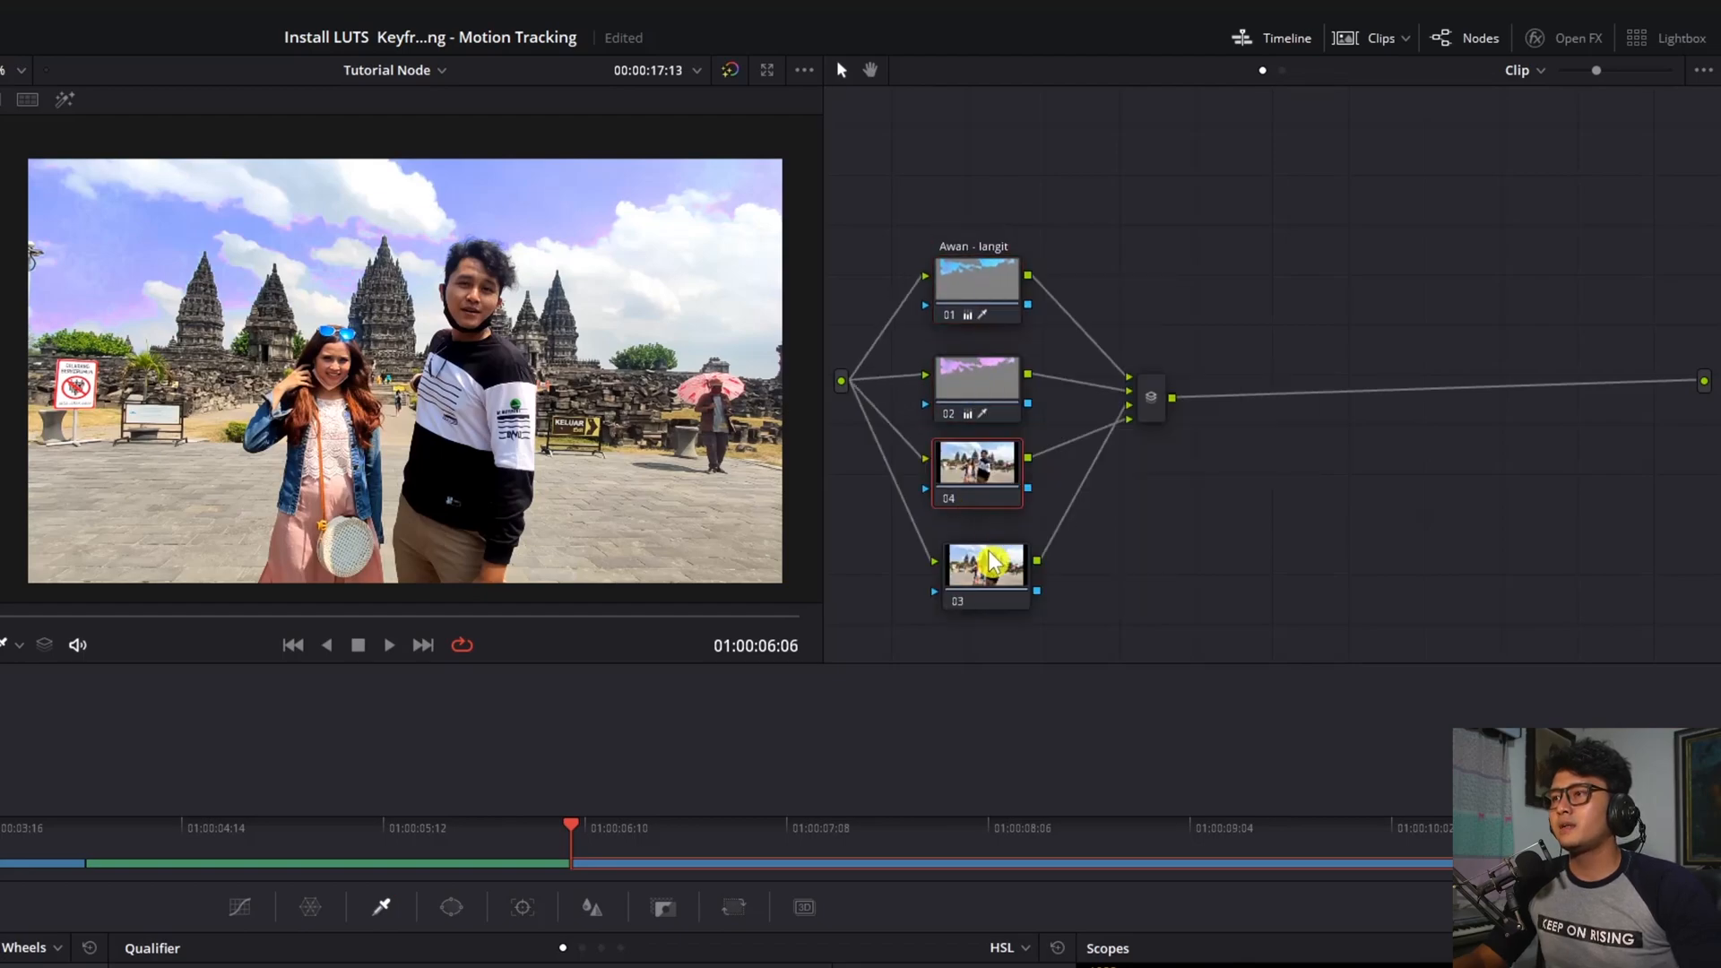
pyautogui.moveTo(983, 568); pyautogui.dragTo(988, 599)
pyautogui.moveTo(991, 493); pyautogui.dragTo(994, 513)
pyautogui.moveTo(1002, 422); pyautogui.dragTo(1004, 436)
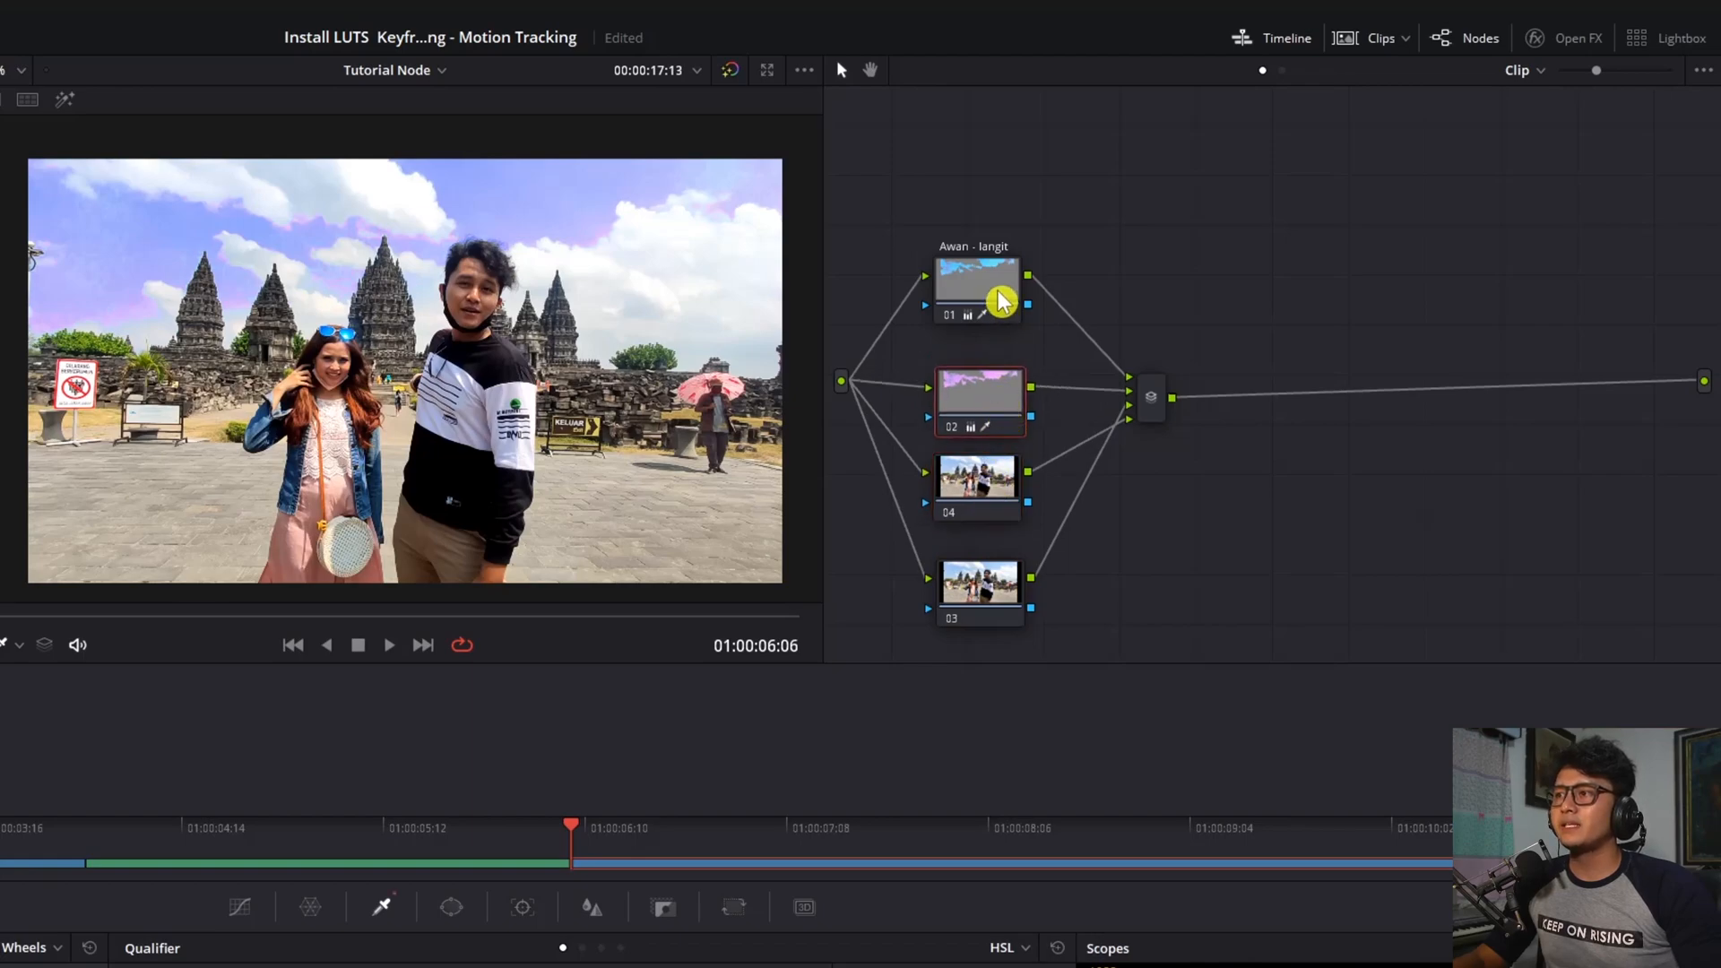
pyautogui.moveTo(1001, 315); pyautogui.dragTo(1002, 337)
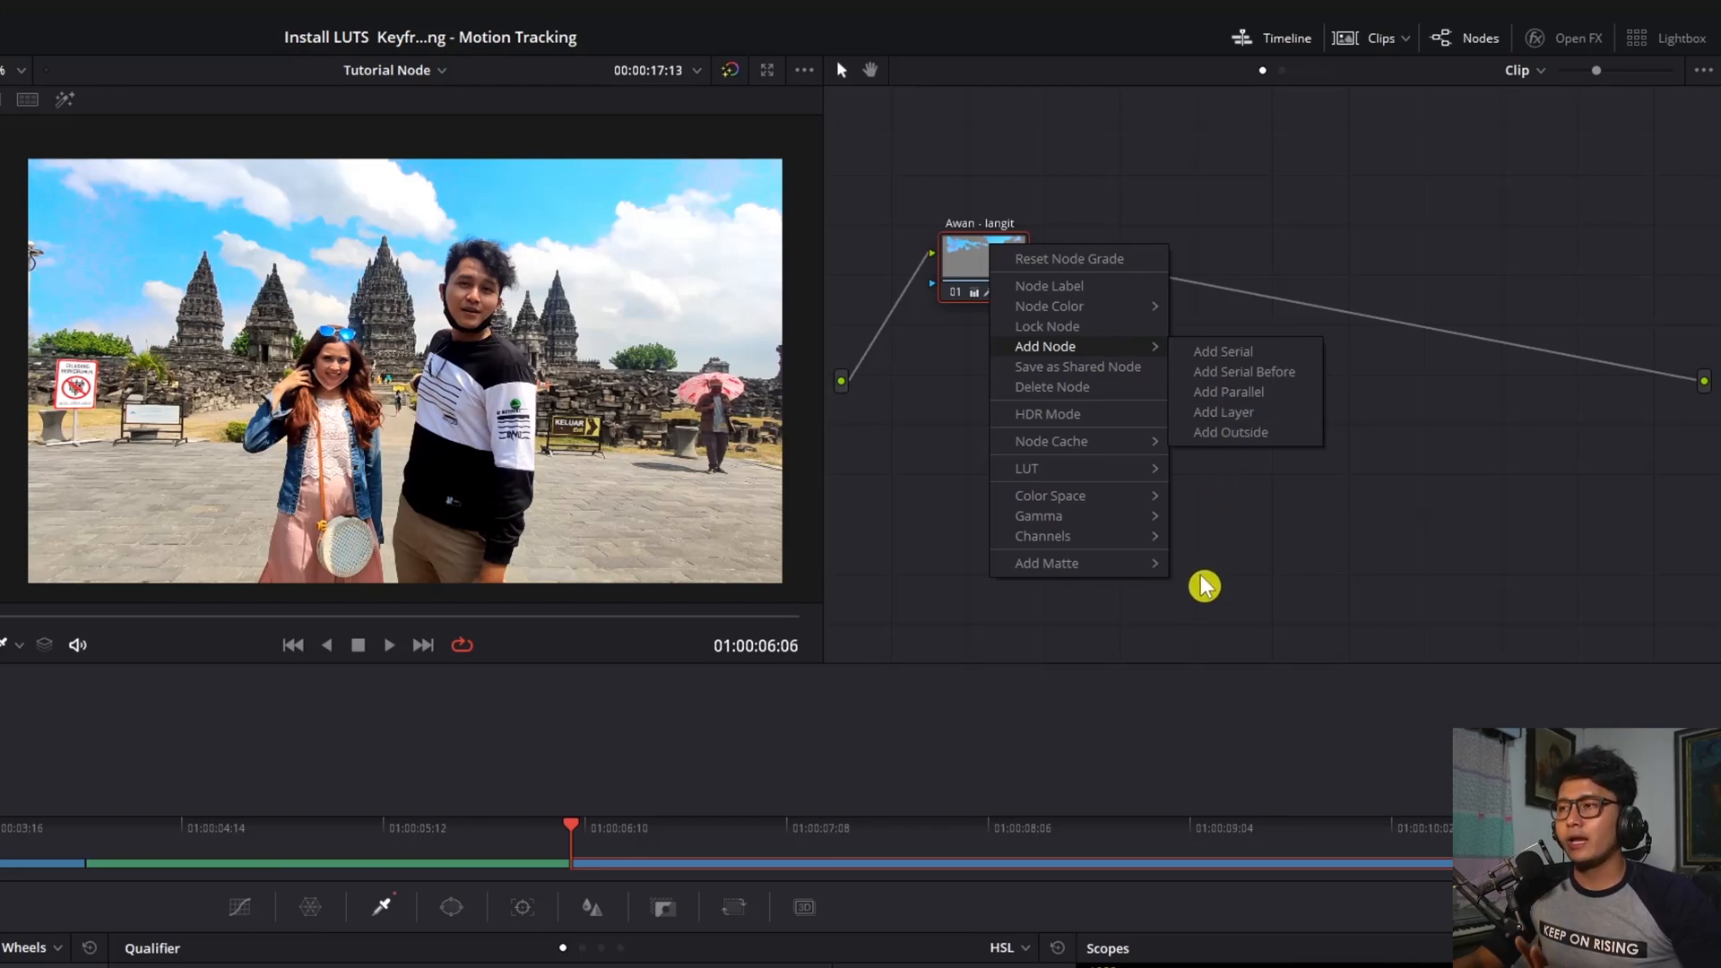
# Add layer node 02 to Awan - langit, placing it below node 01 beside the Layer Mixer
pyautogui.click(1264, 420)
pyautogui.moveTo(1112, 260); pyautogui.dragTo(1145, 326)
pyautogui.moveTo(963, 407); pyautogui.dragTo(1000, 463)
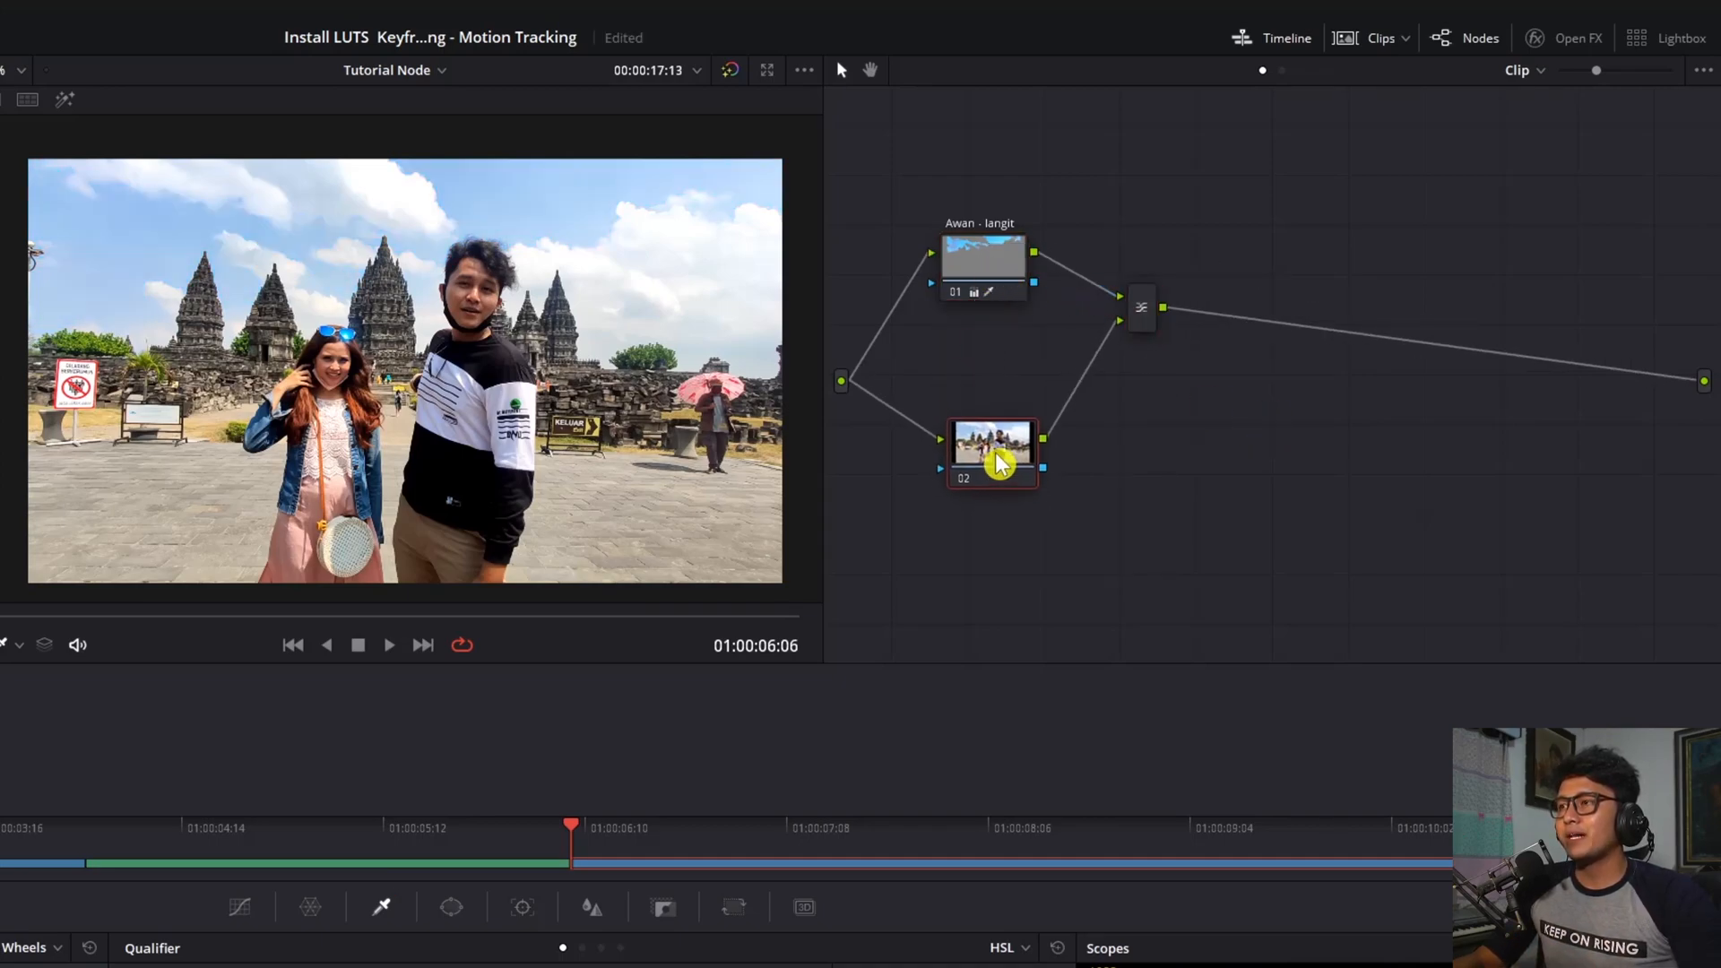
pyautogui.moveTo(990, 266); pyautogui.dragTo(1005, 258)
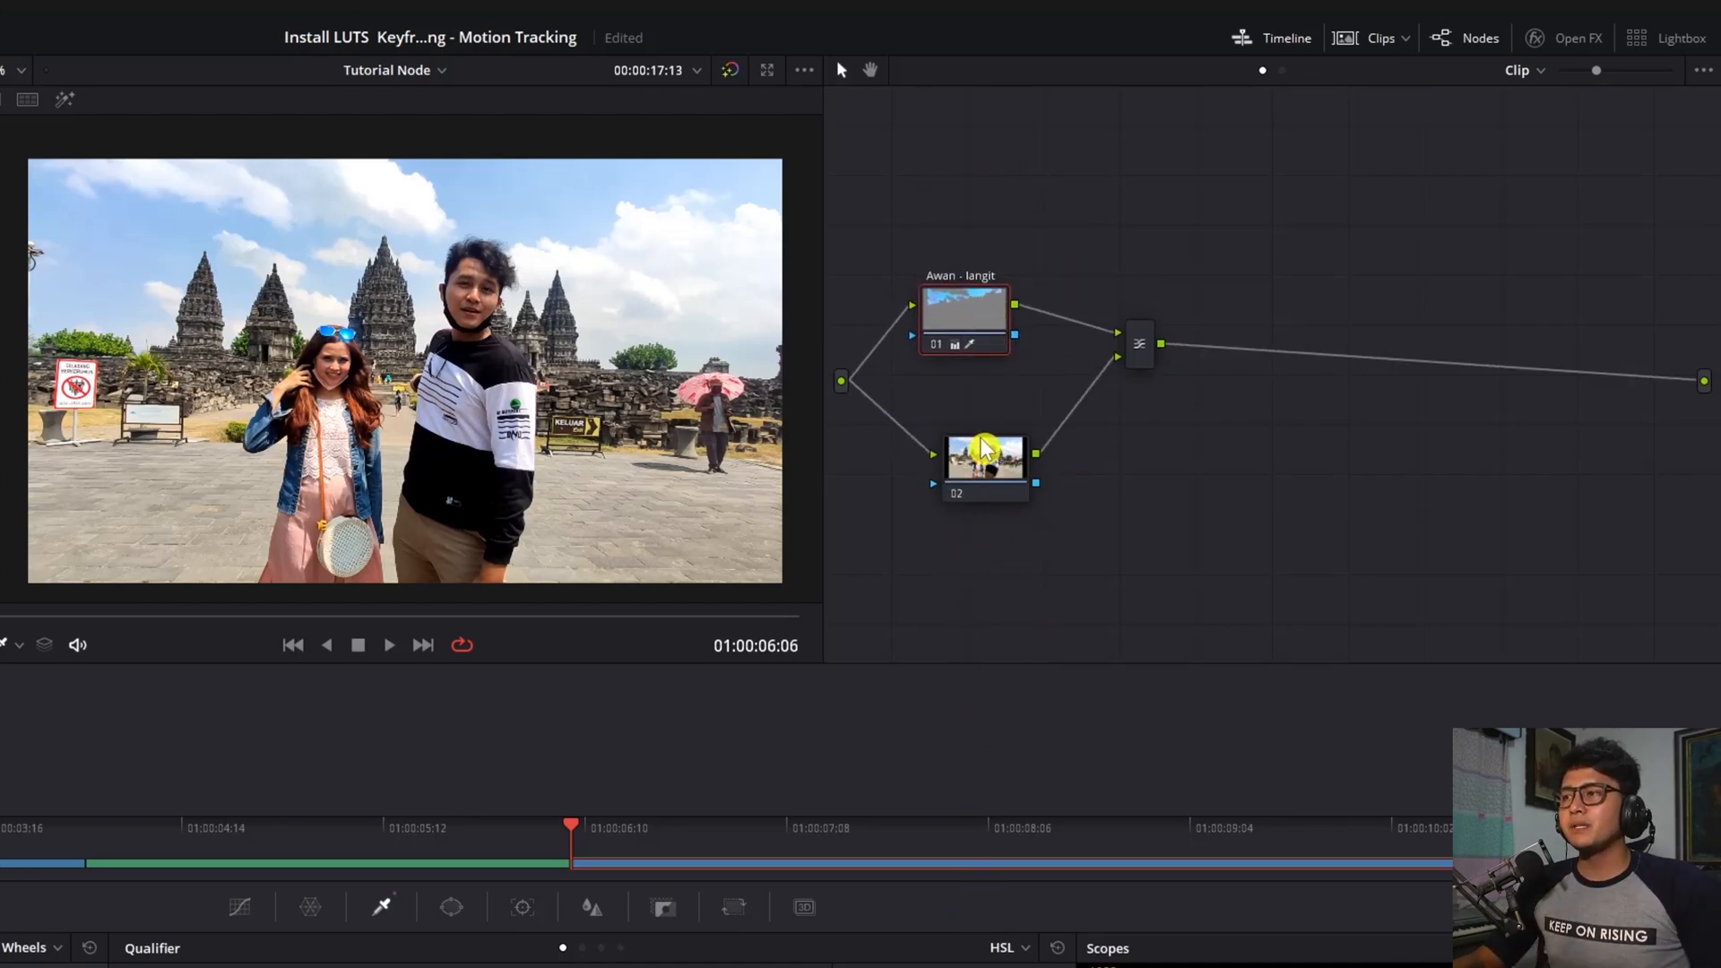
pyautogui.click(978, 462)
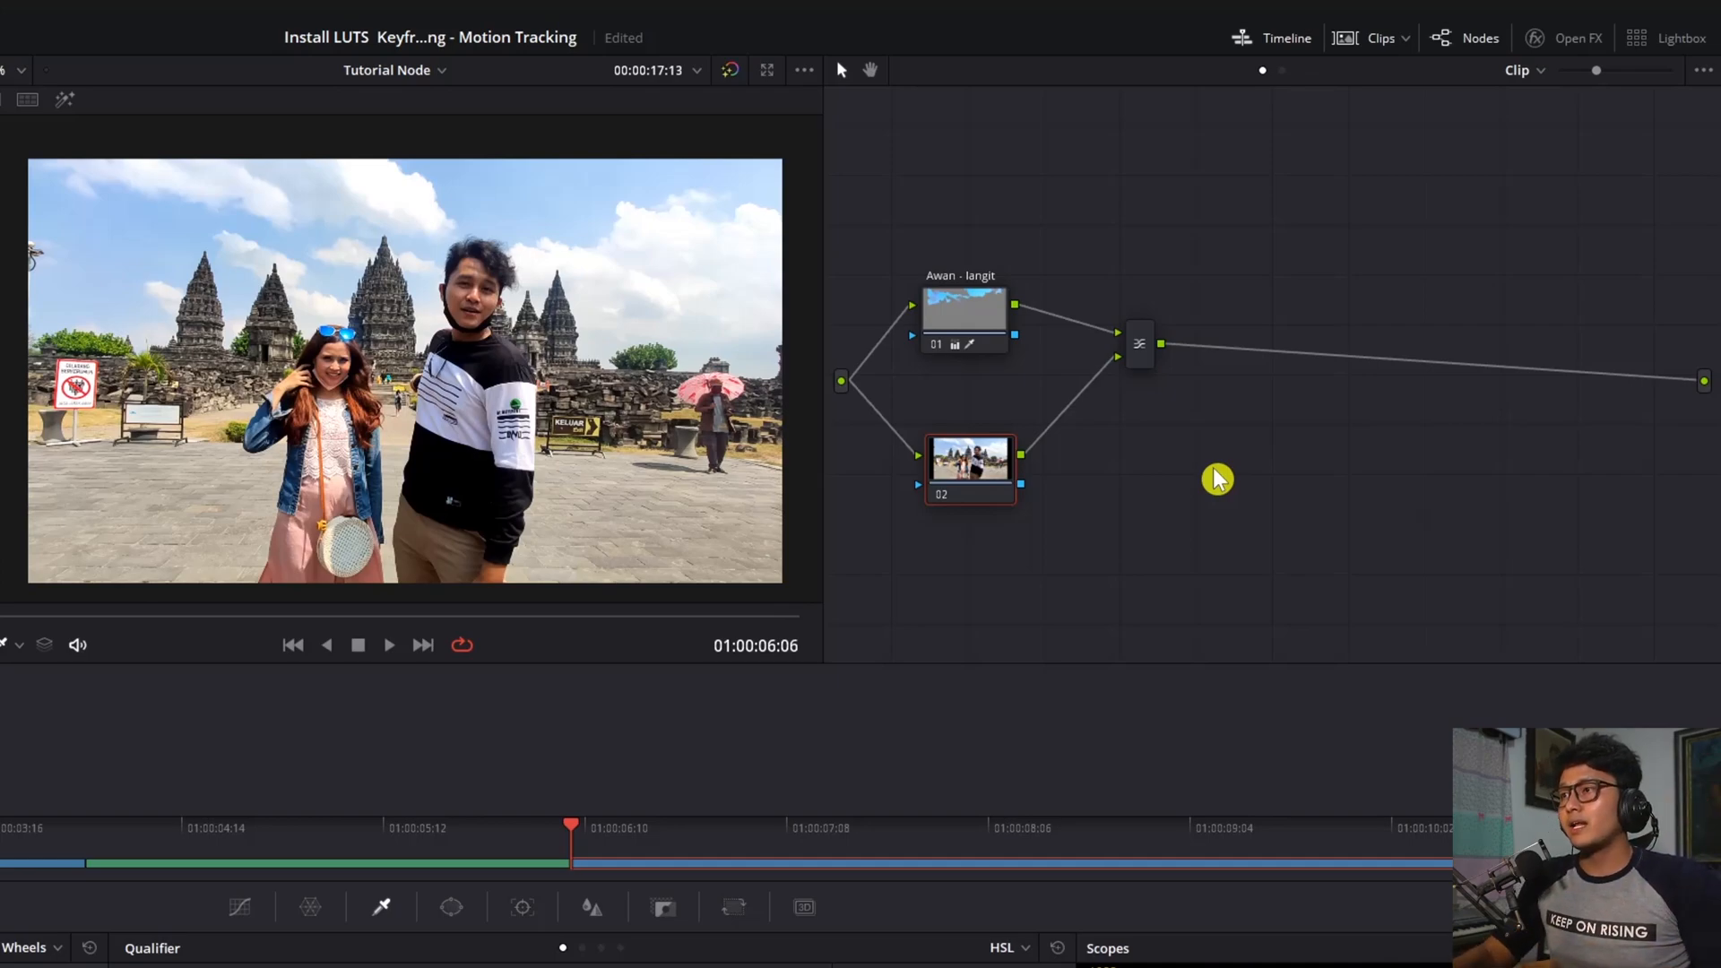
pyautogui.moveTo(968, 307); pyautogui.dragTo(972, 316)
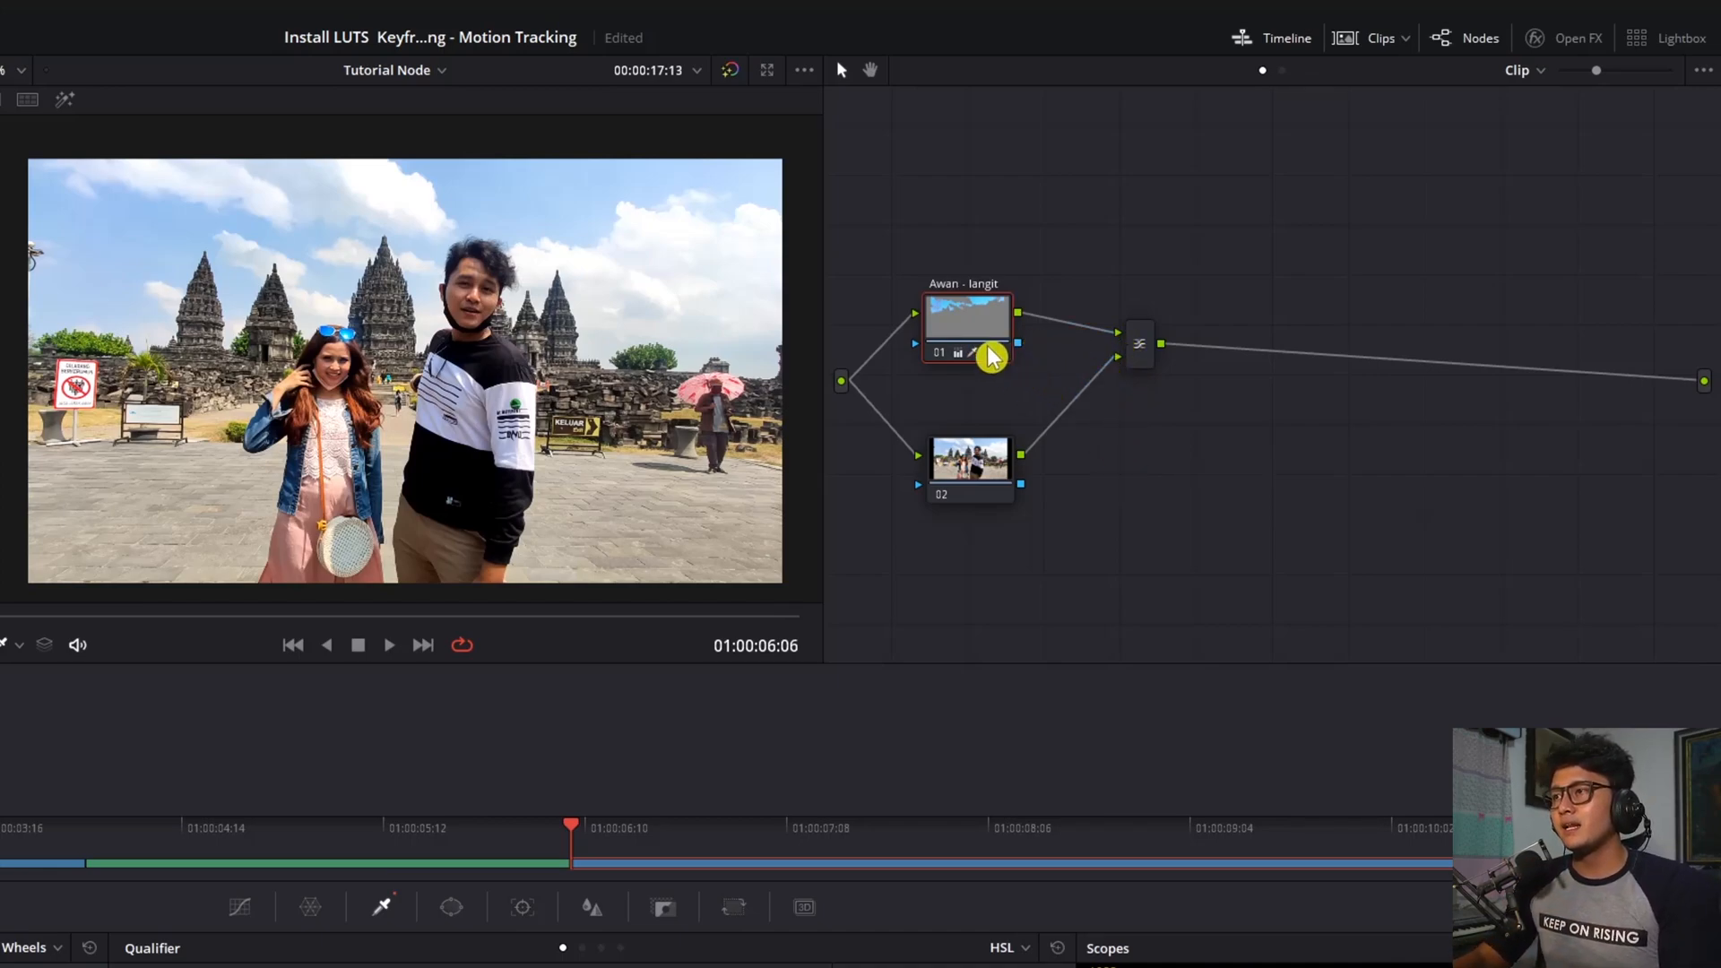
pyautogui.moveTo(977, 323); pyautogui.dragTo(979, 296)
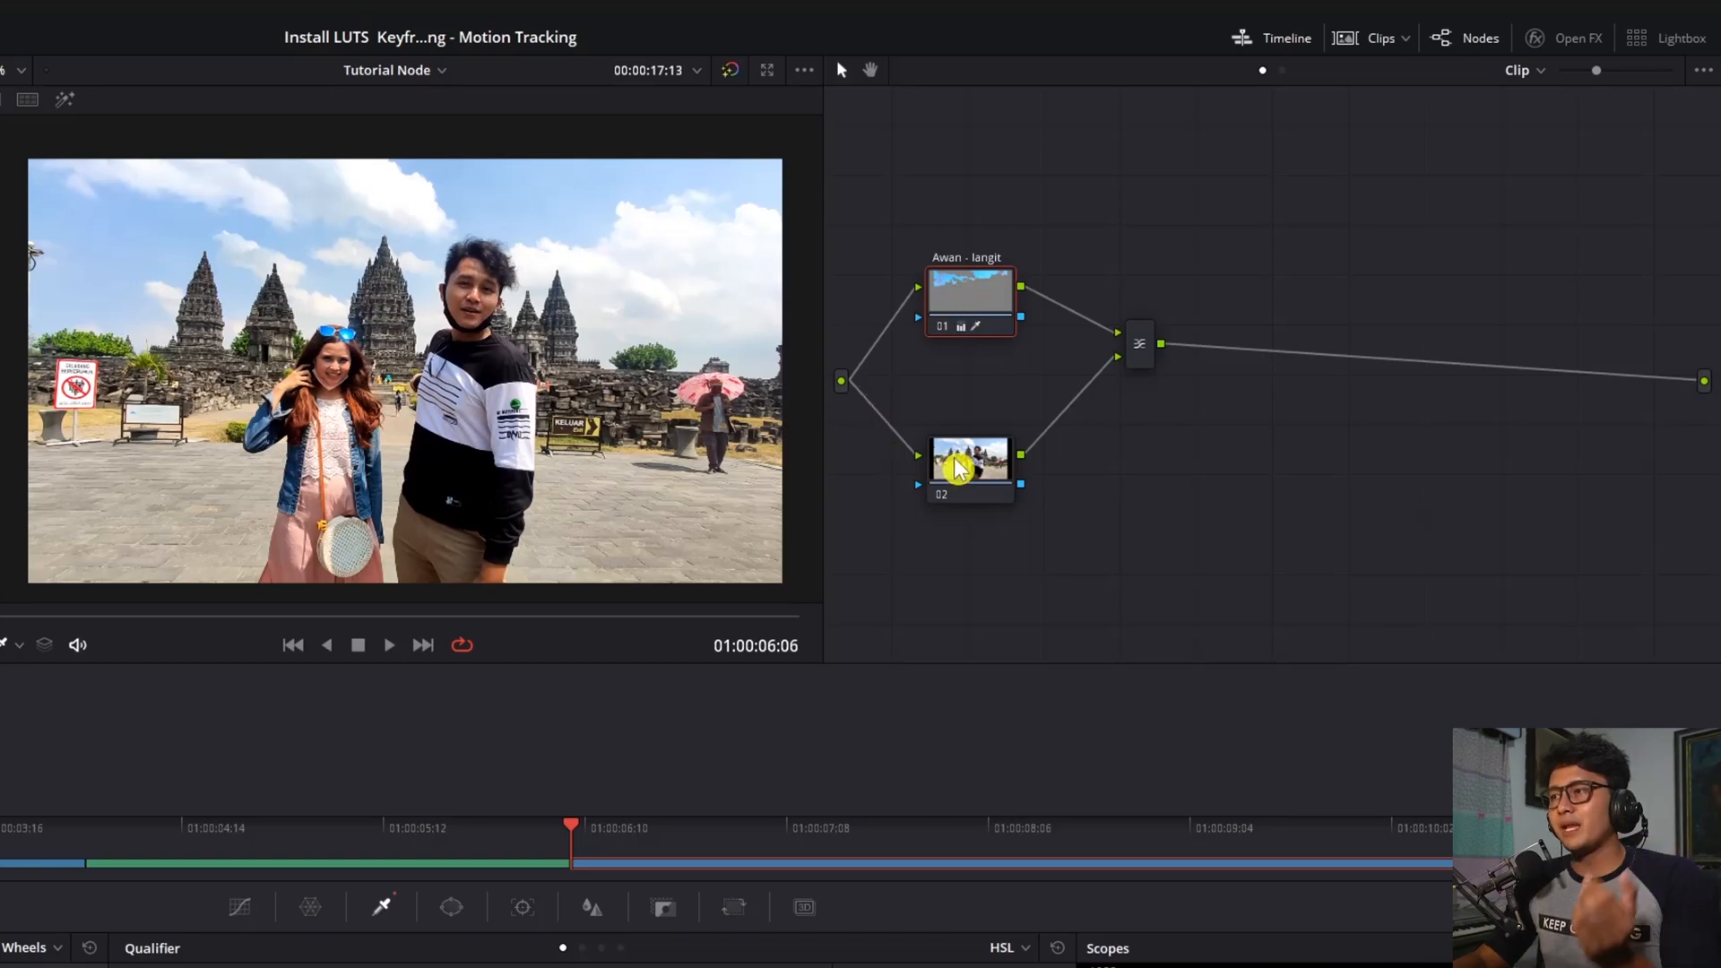
pyautogui.moveTo(981, 474); pyautogui.dragTo(982, 460)
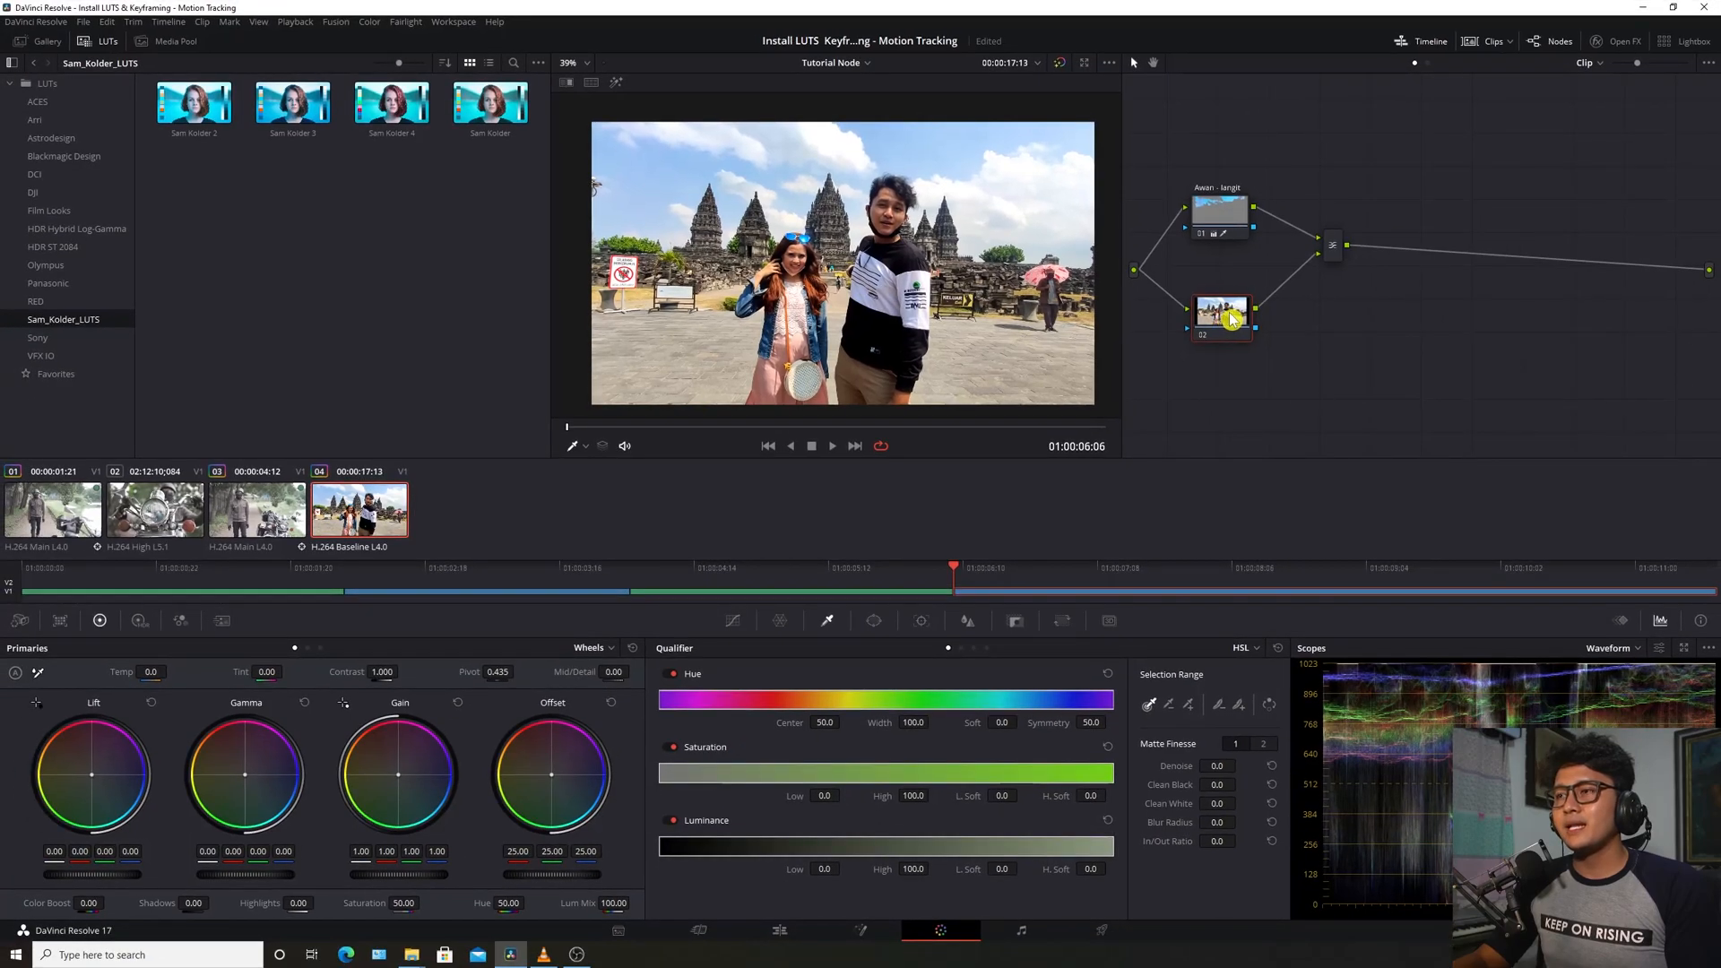
# Shift node 02's hue to pink-green and rewire the mixer: node 02 to input 1, node 01 to input 2
pyautogui.moveTo(509, 902); pyautogui.dragTo(529, 903)
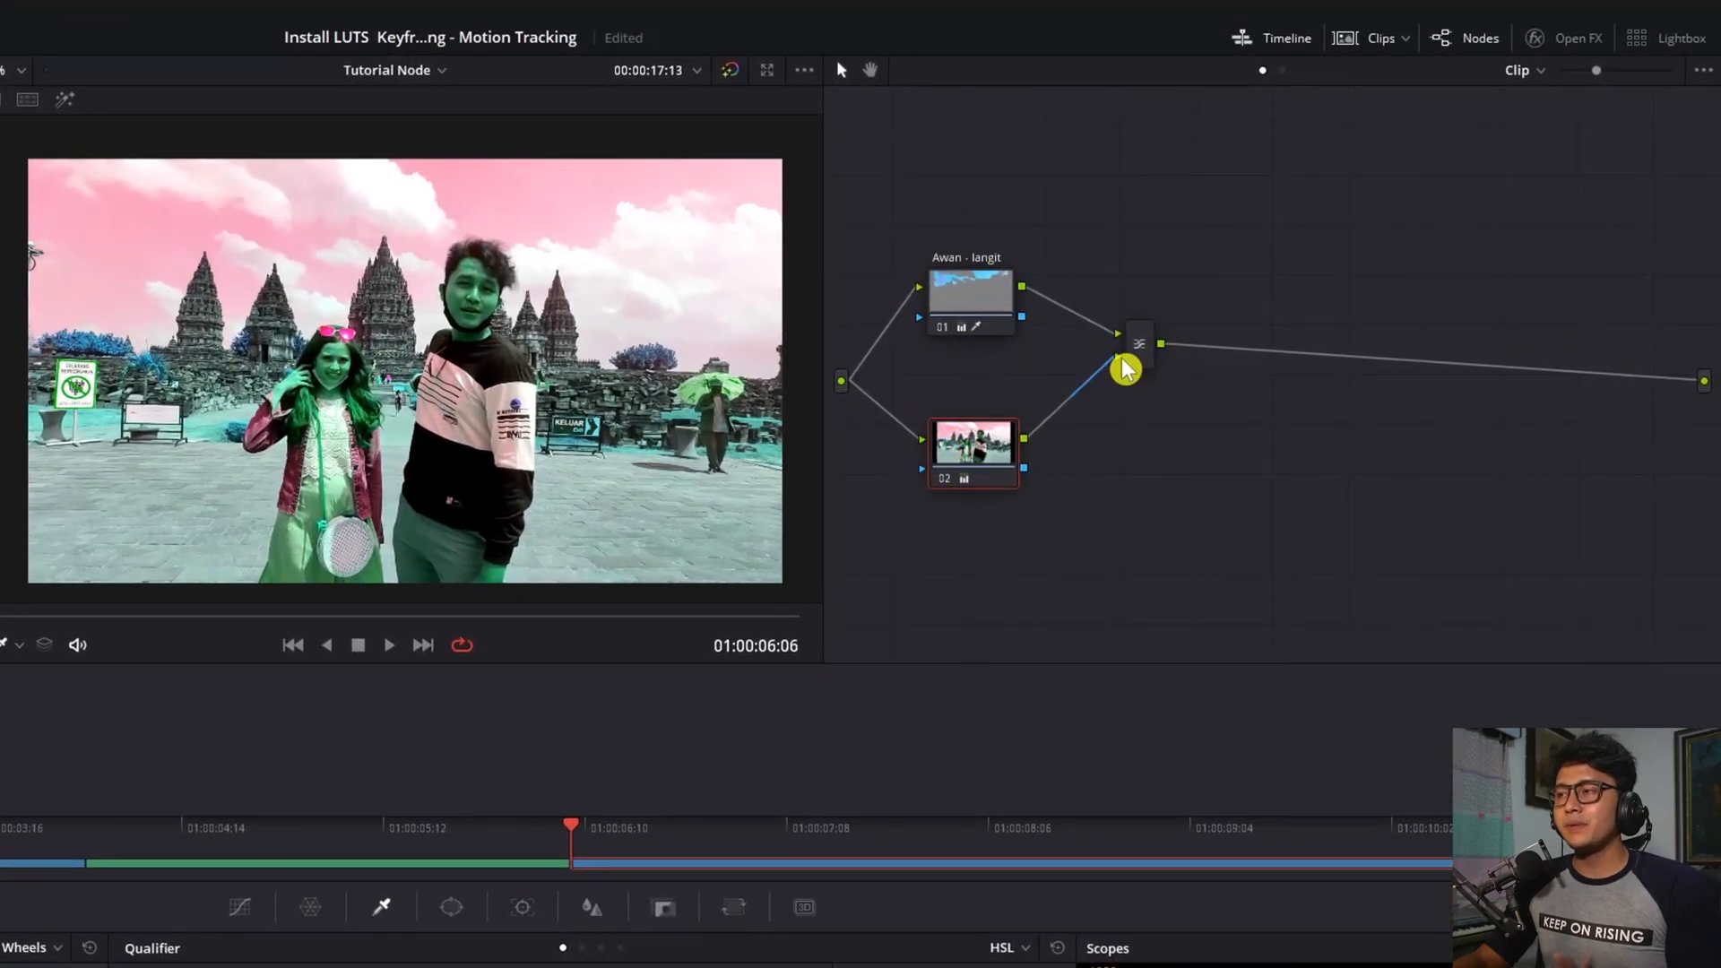
pyautogui.moveTo(1120, 357); pyautogui.dragTo(1033, 311)
pyautogui.moveTo(1023, 439); pyautogui.dragTo(1125, 346)
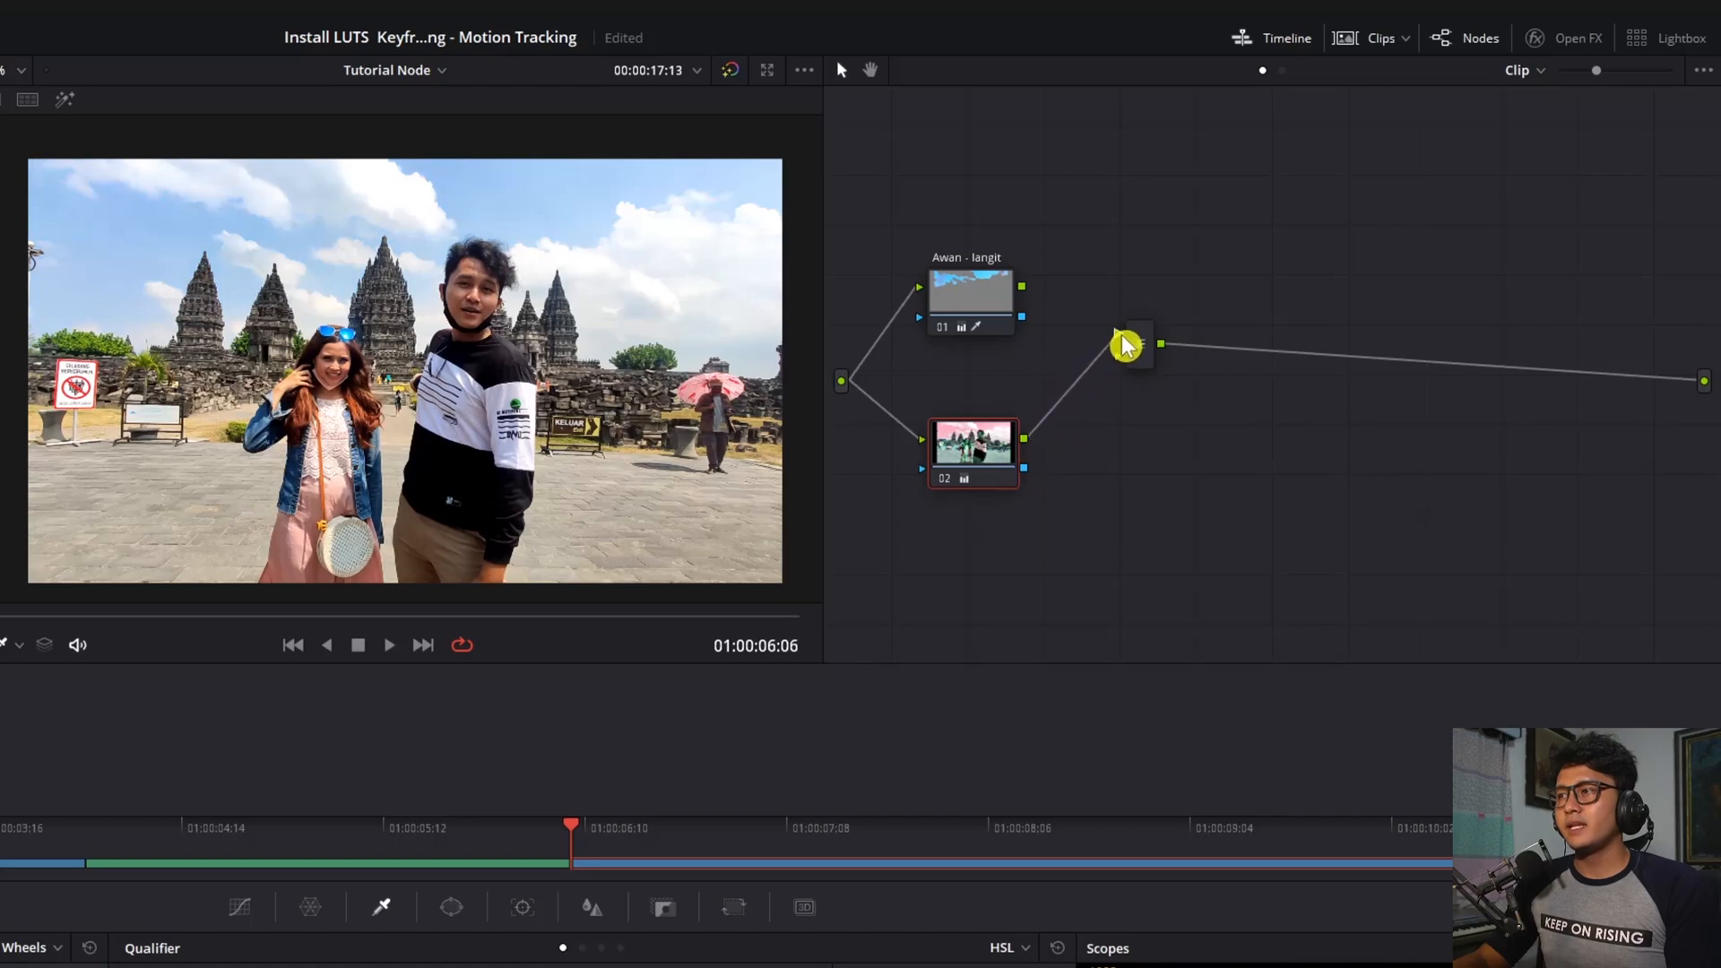
pyautogui.moveTo(1023, 287); pyautogui.dragTo(1127, 366)
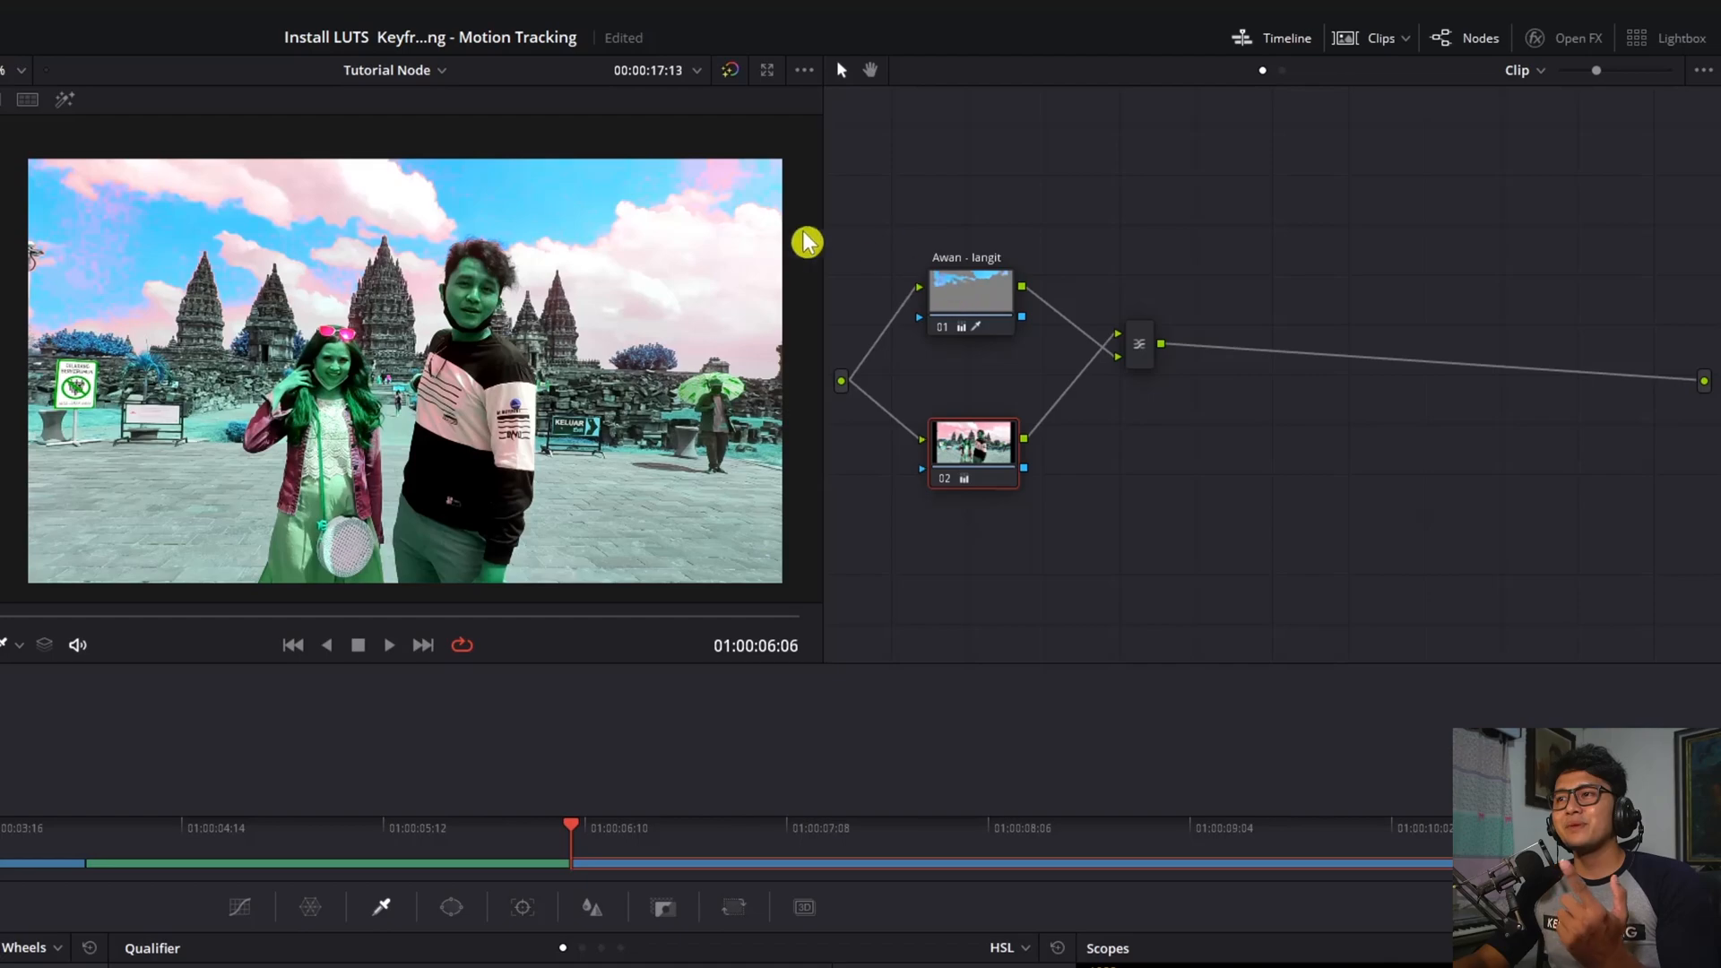
# Rearrange the graph so node 02 sits directly above node 01
pyautogui.moveTo(977, 299); pyautogui.dragTo(1004, 610)
pyautogui.moveTo(986, 439); pyautogui.dragTo(984, 291)
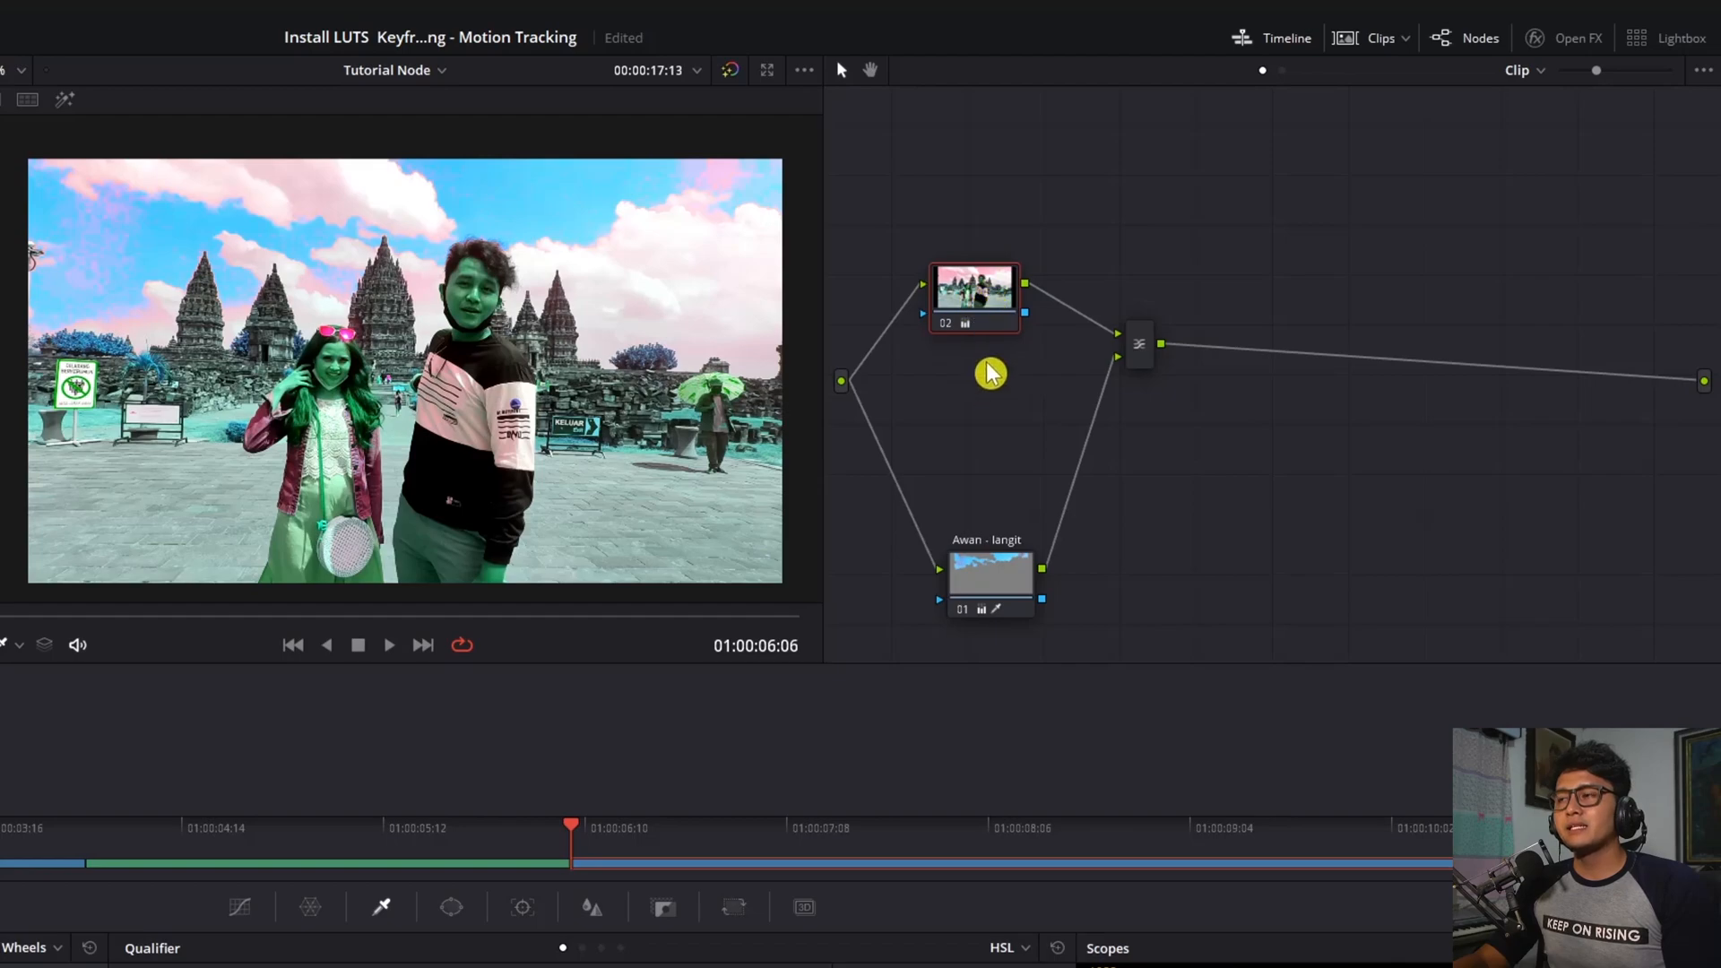
pyautogui.moveTo(992, 583); pyautogui.dragTo(983, 404)
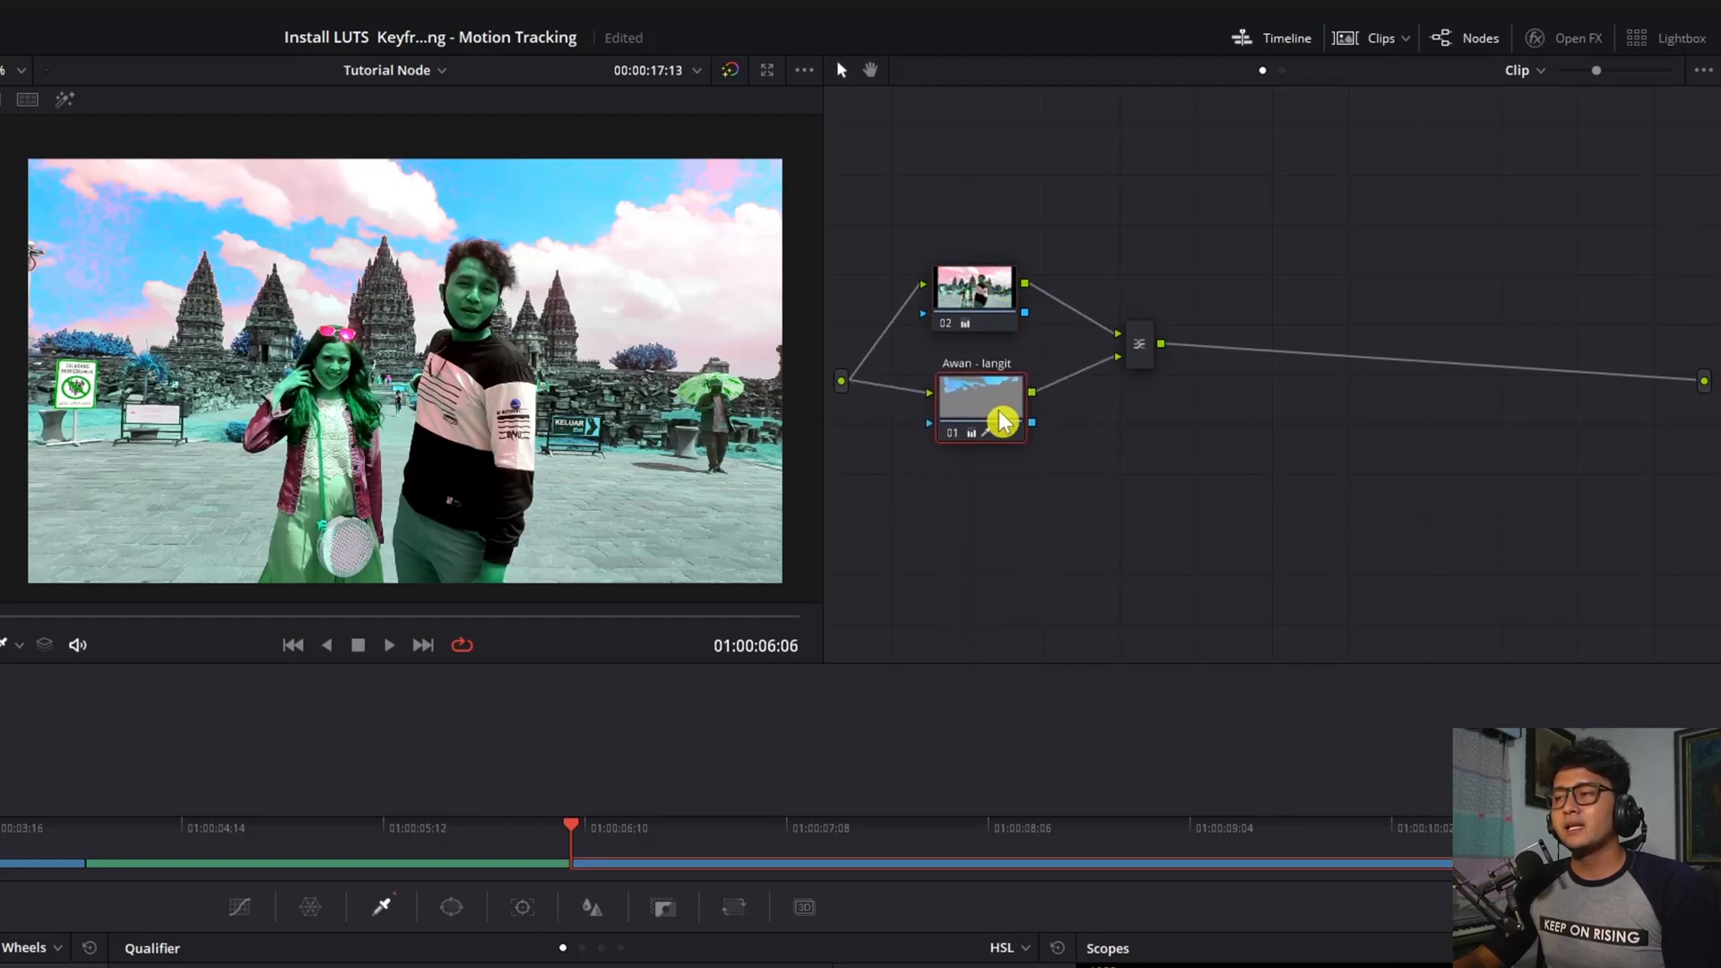
# Add a layer node 03 from node 01 and place it just below node 01
pyautogui.rightClick(983, 414)
pyautogui.moveTo(1115, 513)
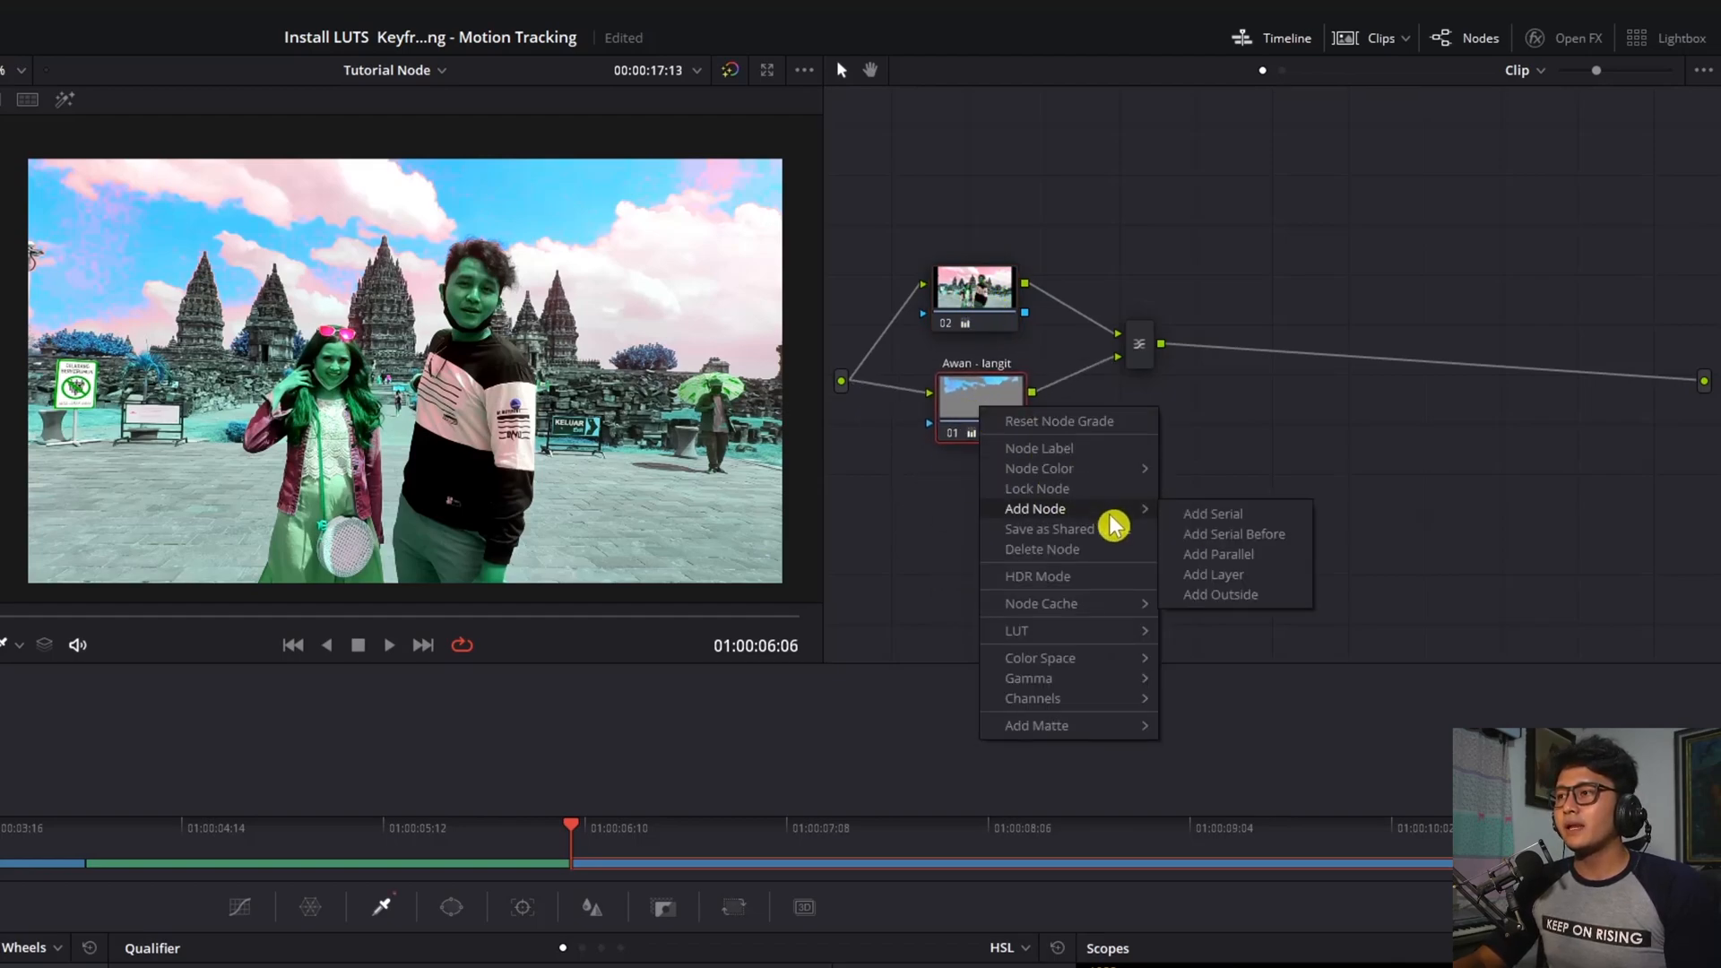
pyautogui.click(1233, 575)
pyautogui.moveTo(998, 503); pyautogui.dragTo(995, 561)
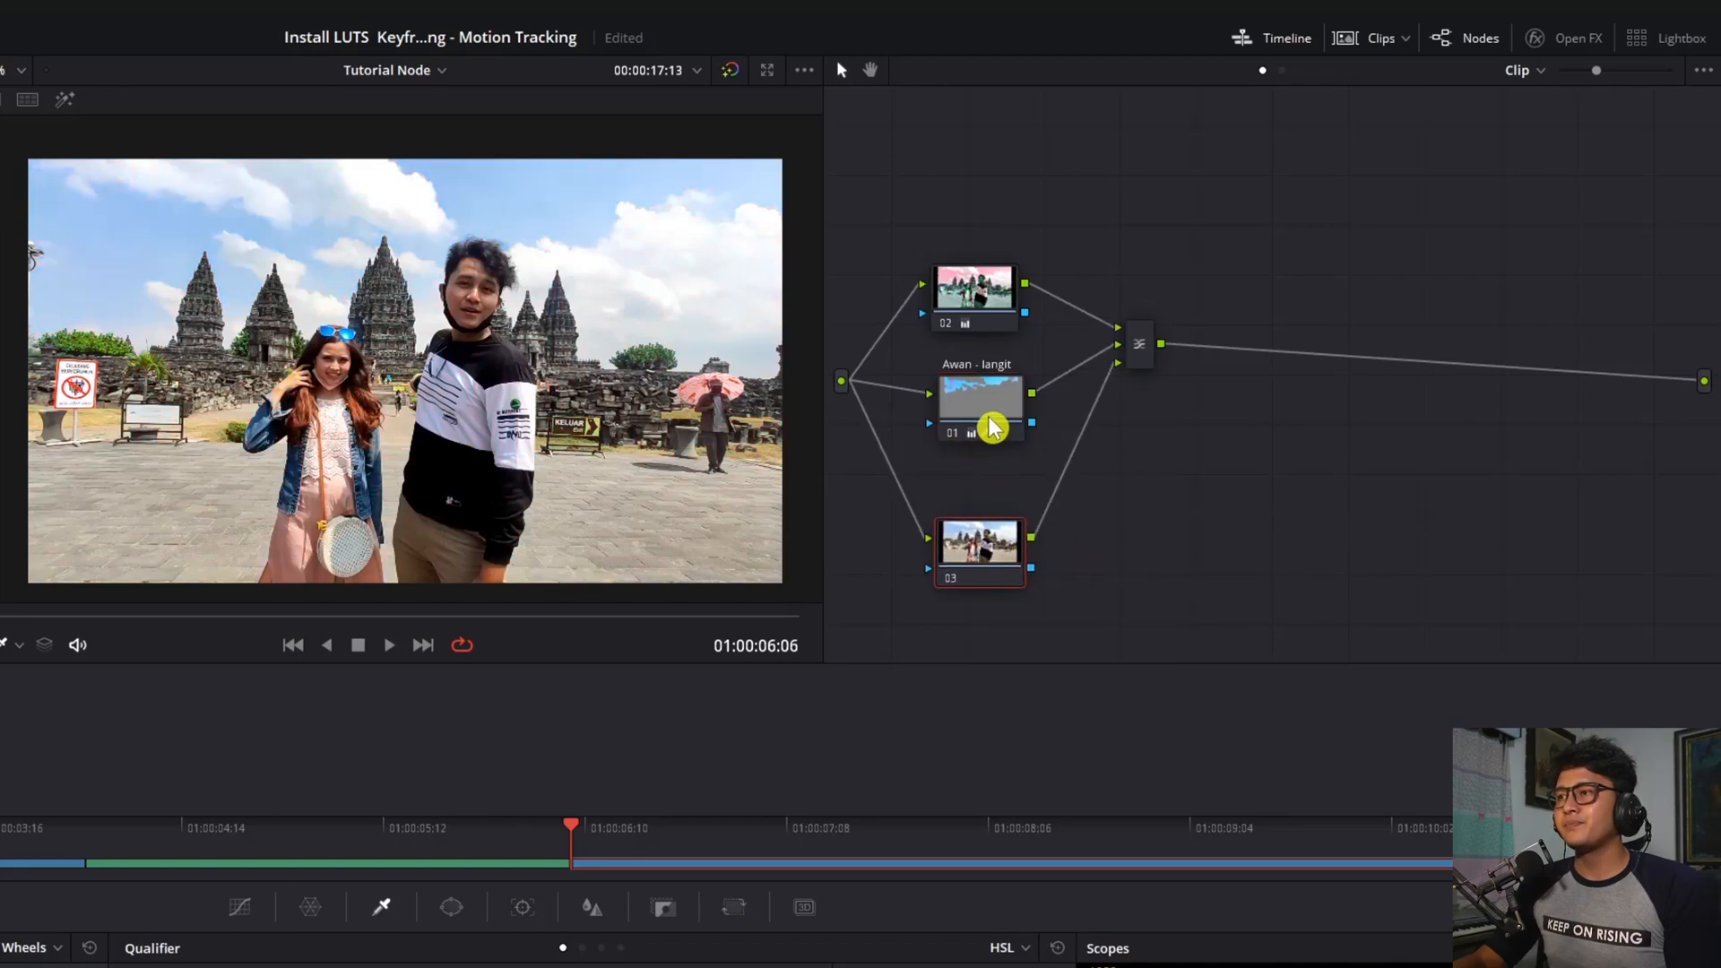
pyautogui.moveTo(992, 430); pyautogui.dragTo(982, 435)
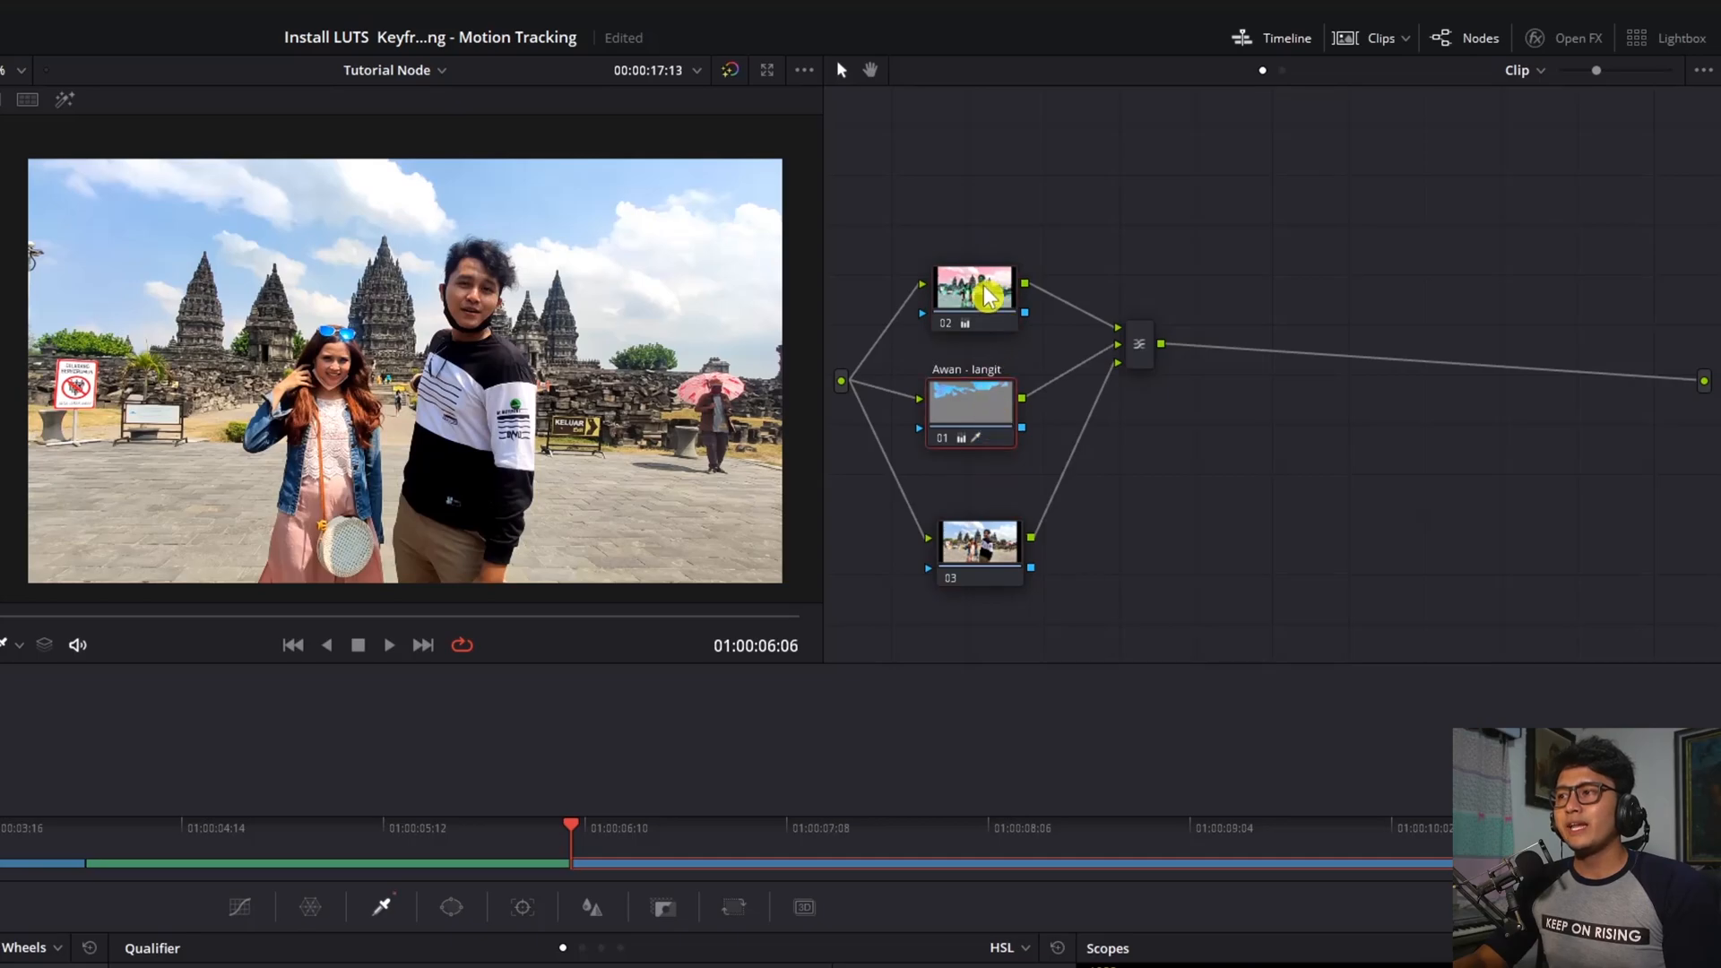
pyautogui.moveTo(993, 554)
pyautogui.mouseDown()
pyautogui.moveTo(985, 511)
pyautogui.moveTo(986, 528)
pyautogui.mouseUp()
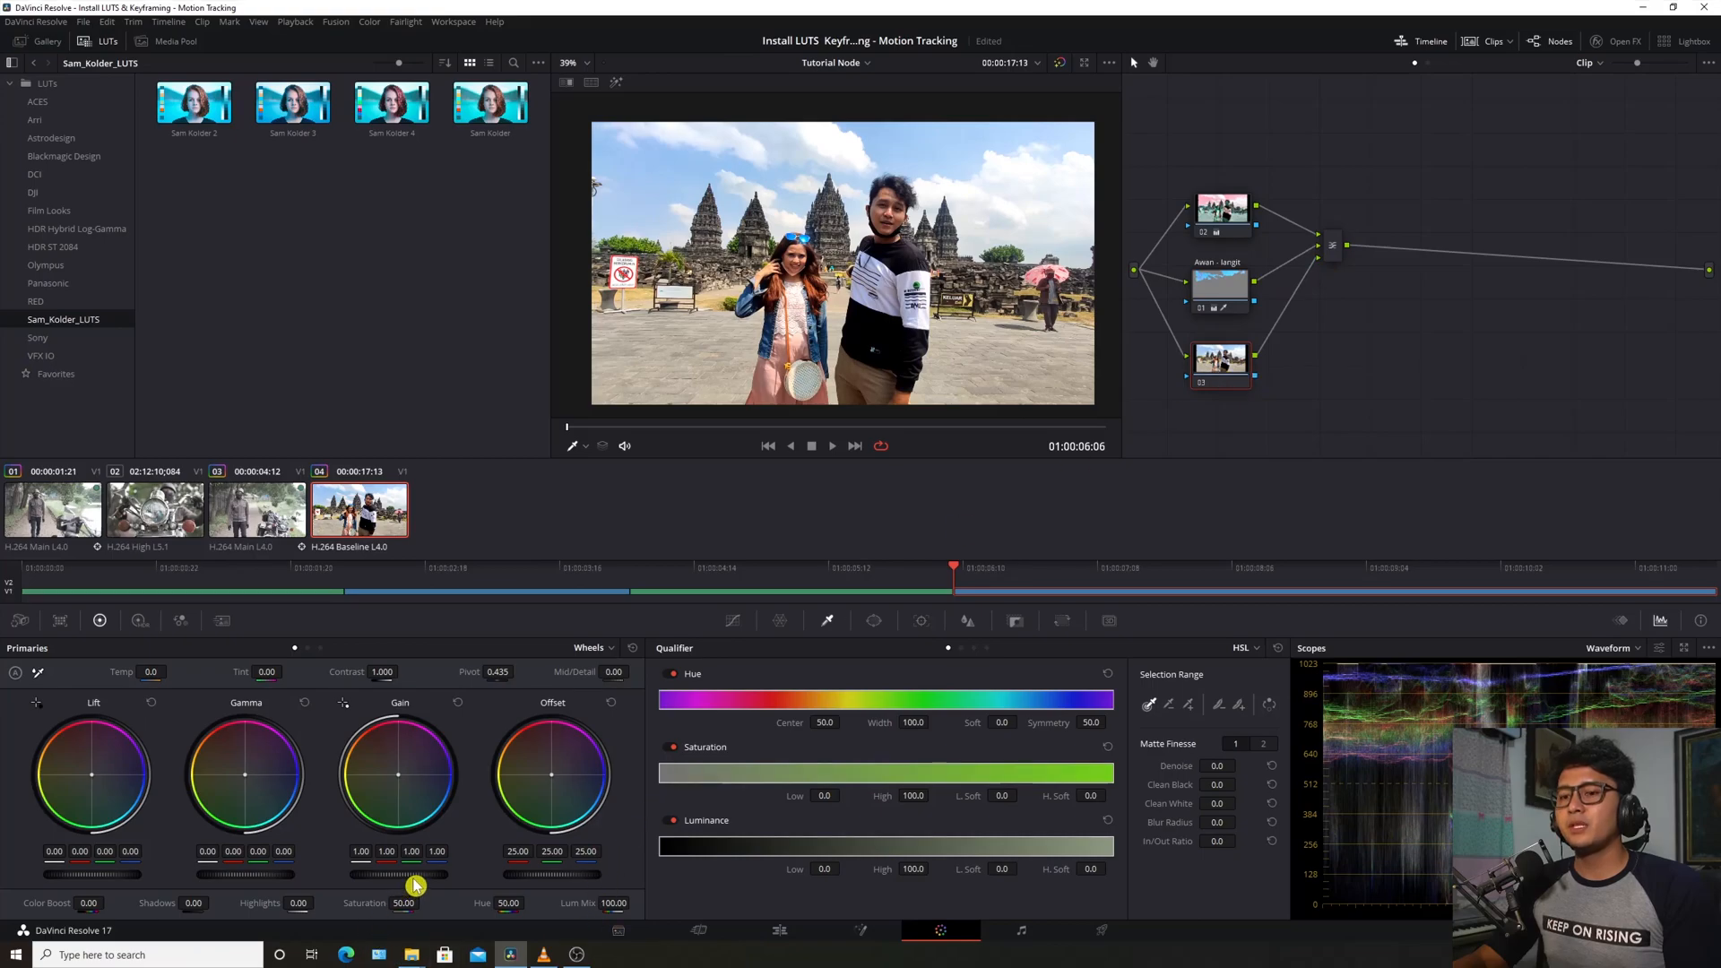
# Set node 03's Saturation to 0, compare it on and off, and connect it to the mixer
pyautogui.moveTo(410, 906); pyautogui.dragTo(305, 905)
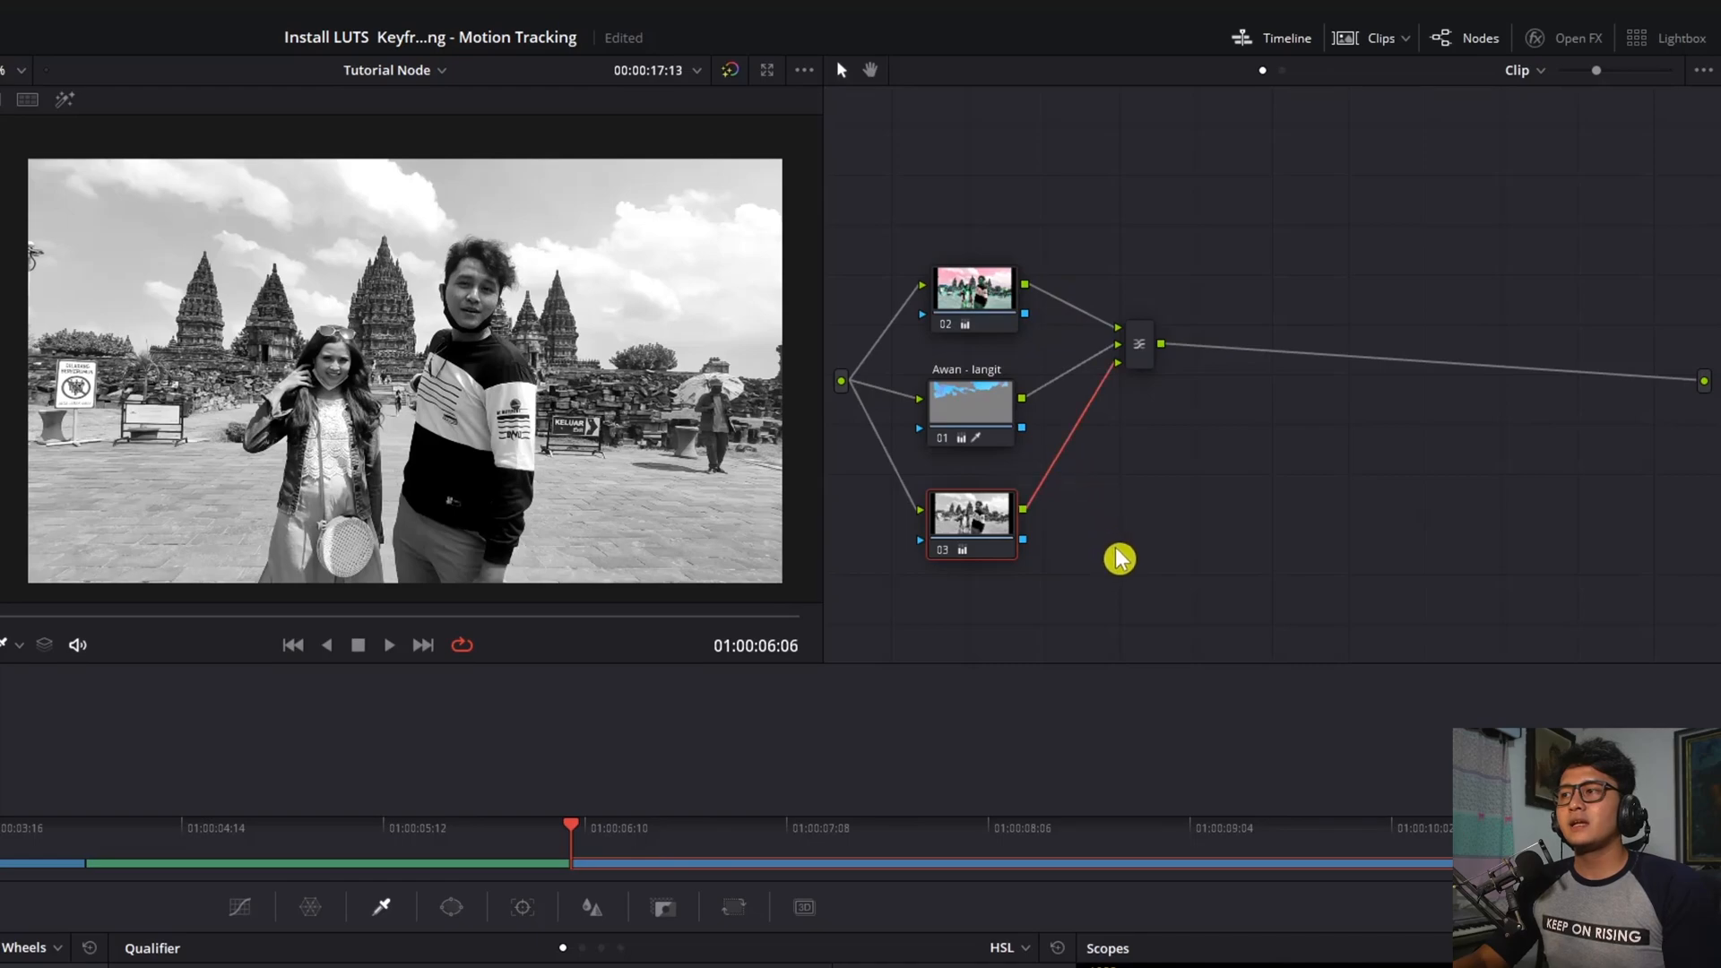
pyautogui.click(941, 550)
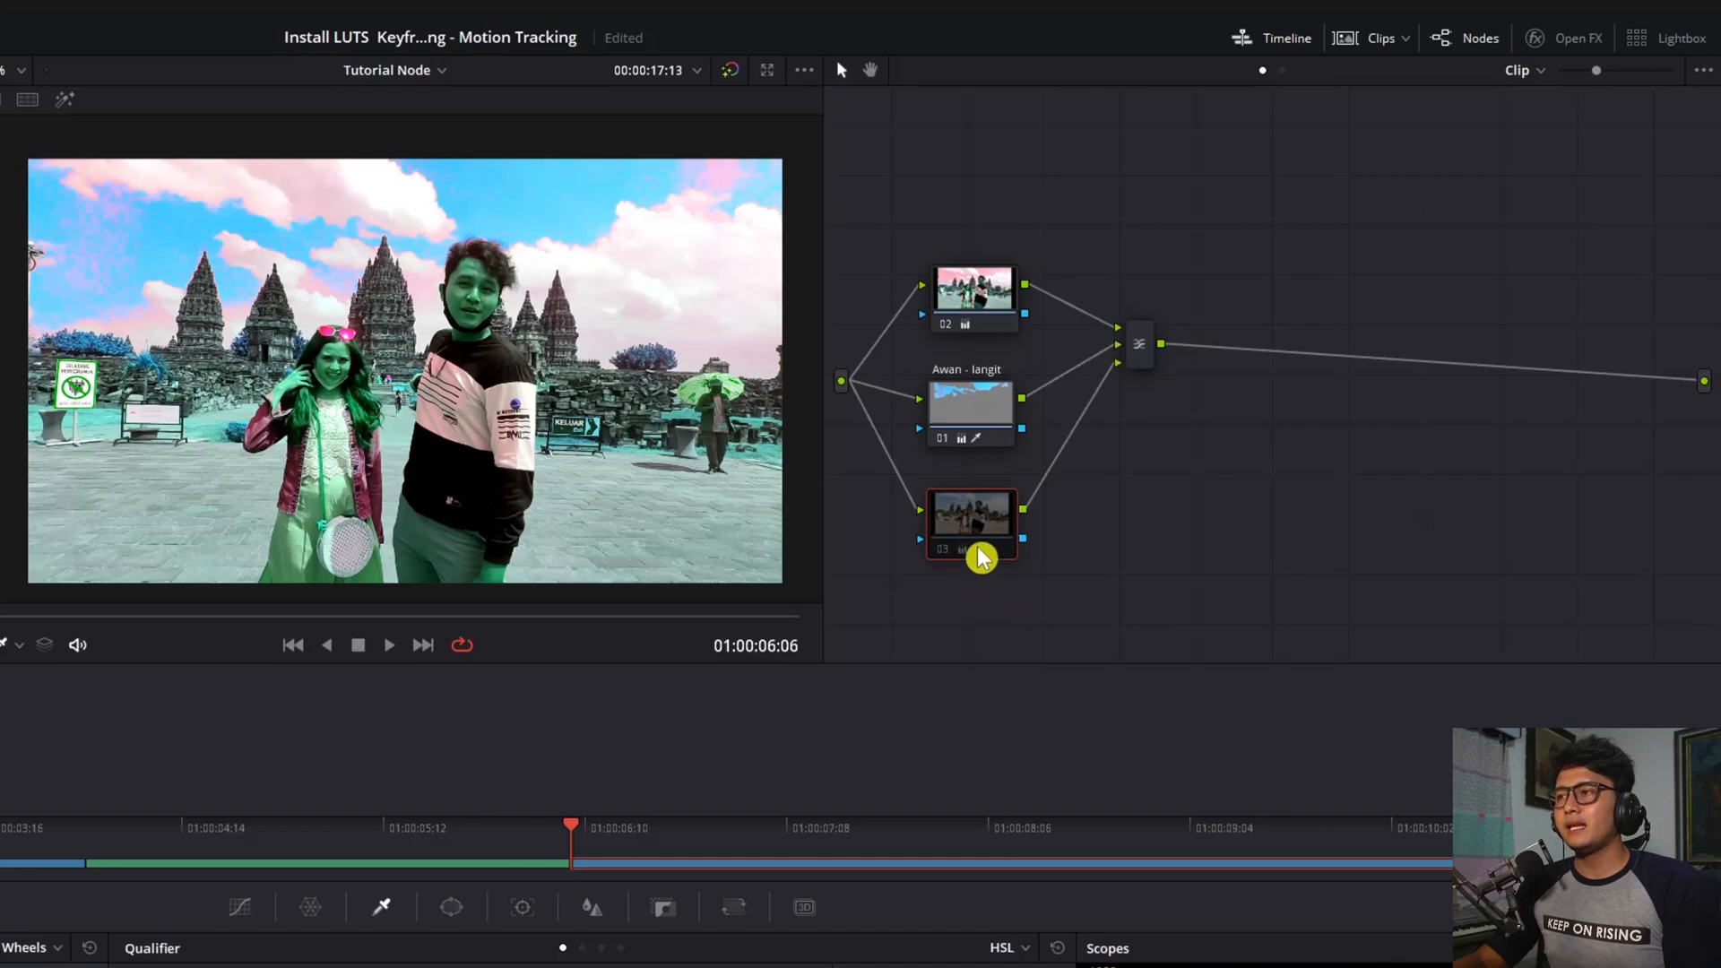
pyautogui.click(938, 561)
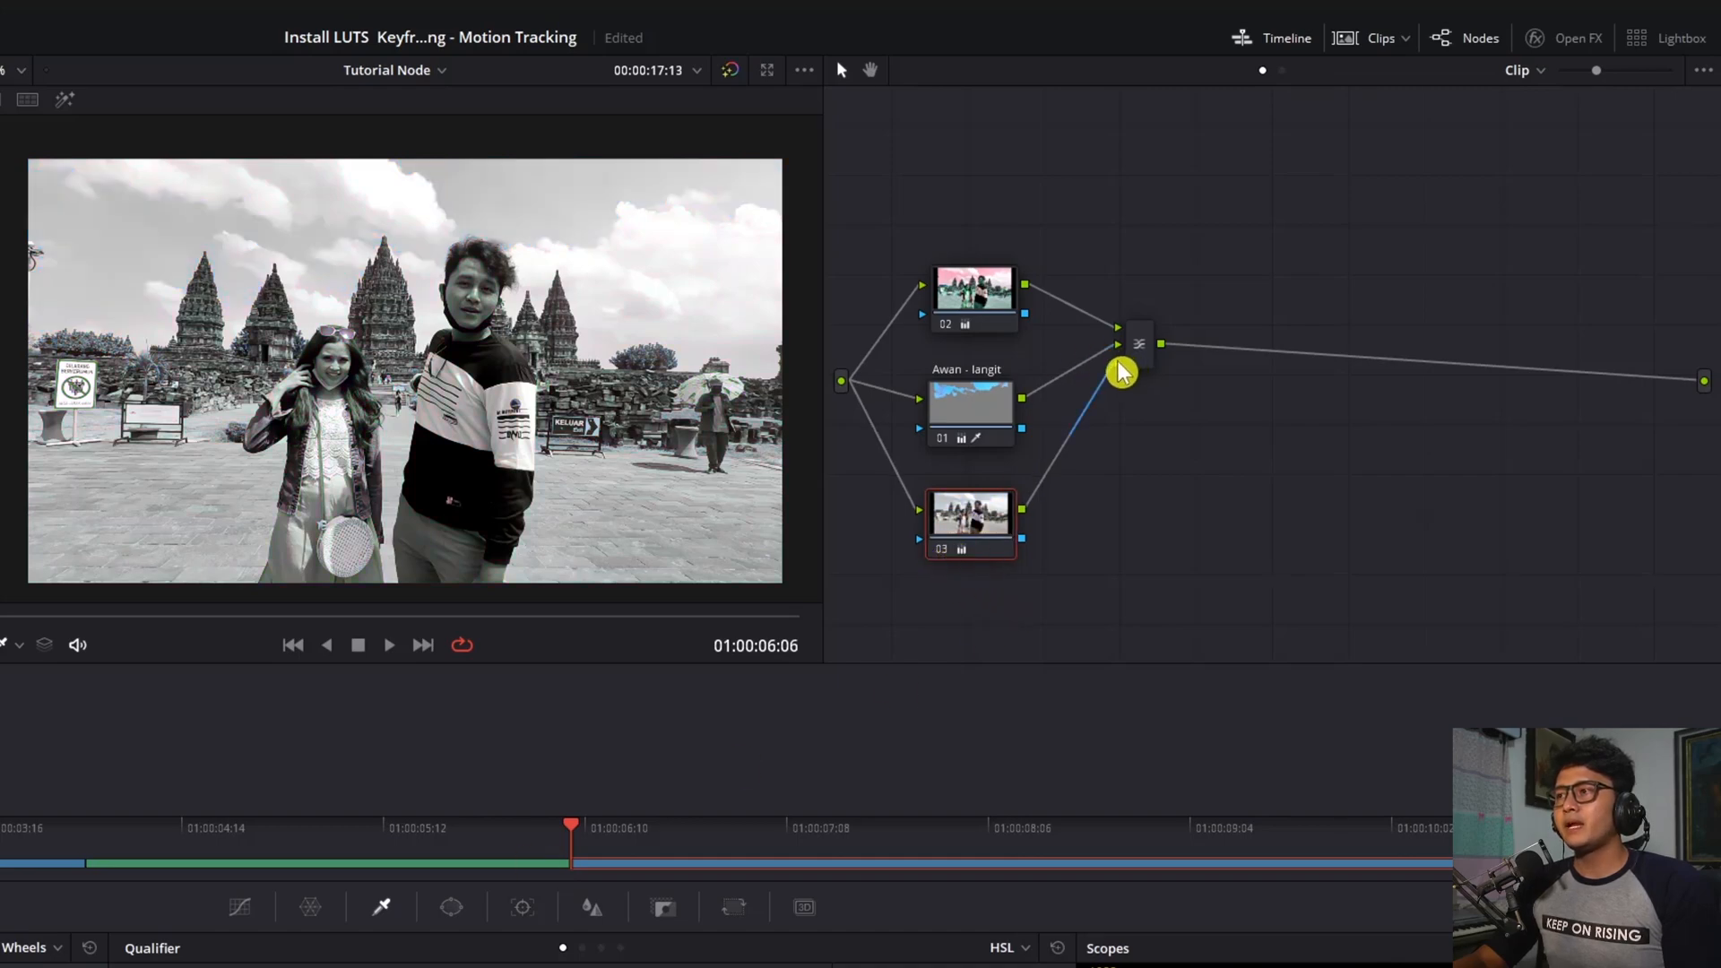
pyautogui.moveTo(1120, 375); pyautogui.dragTo(1119, 363)
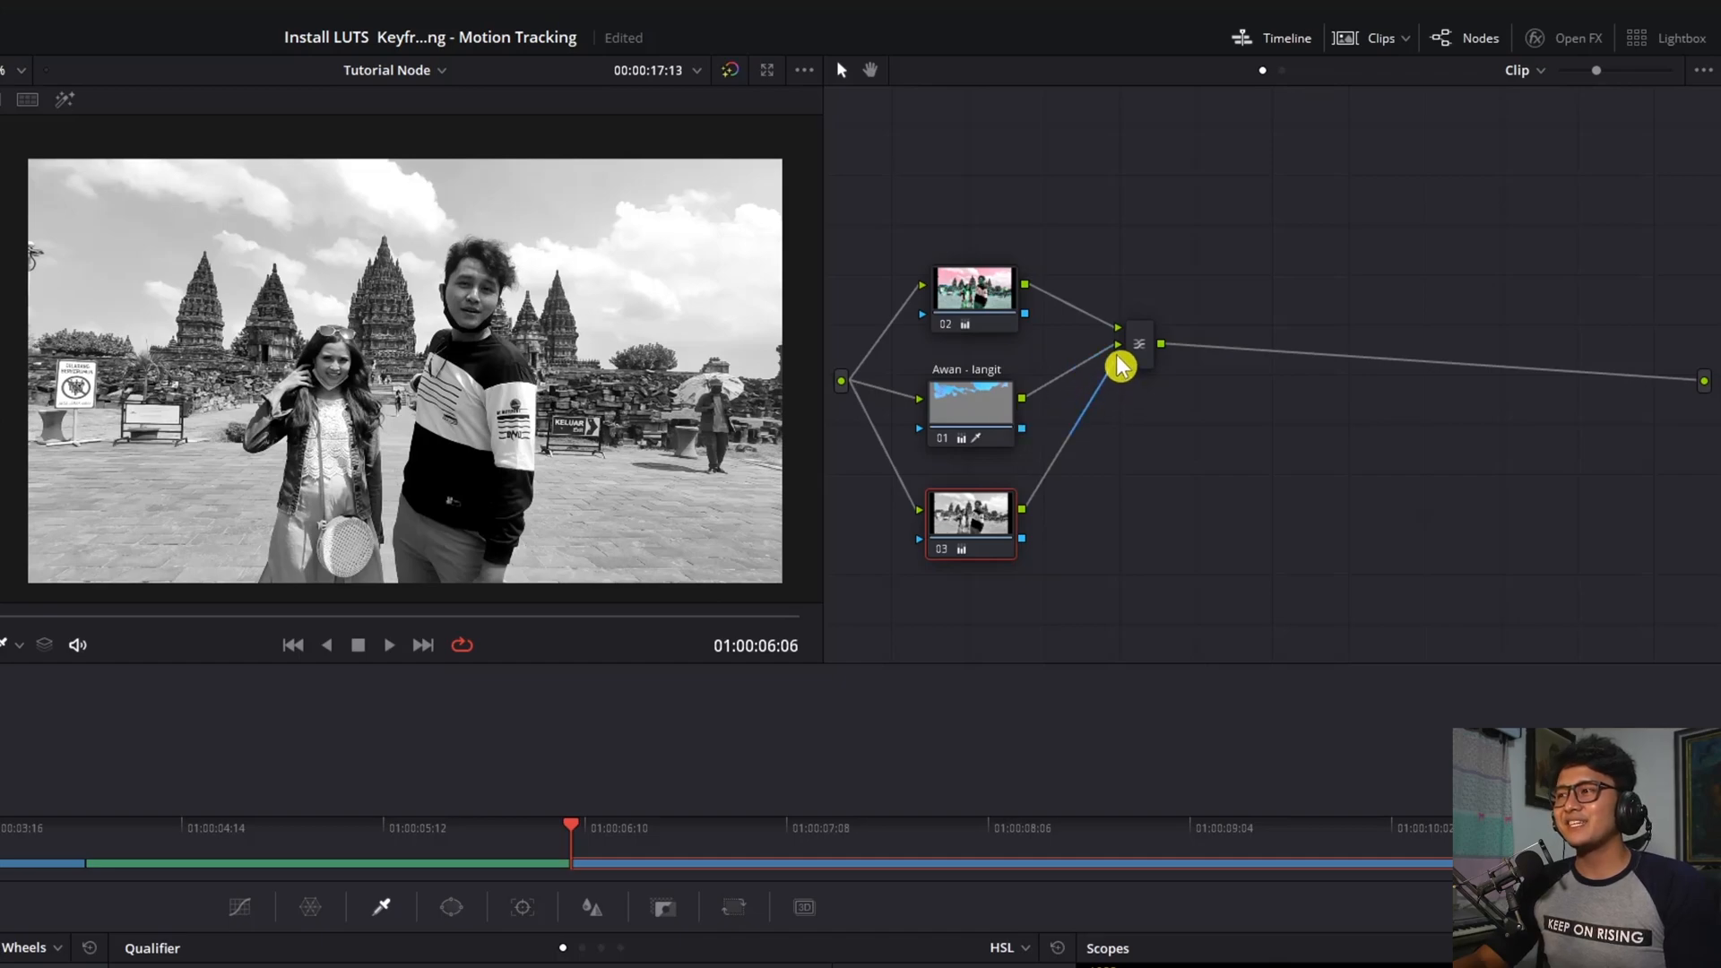
# Tidy the node layout and reorder the layers with node 03 on top and node 02 at the bottom
pyautogui.moveTo(980, 415); pyautogui.dragTo(980, 392)
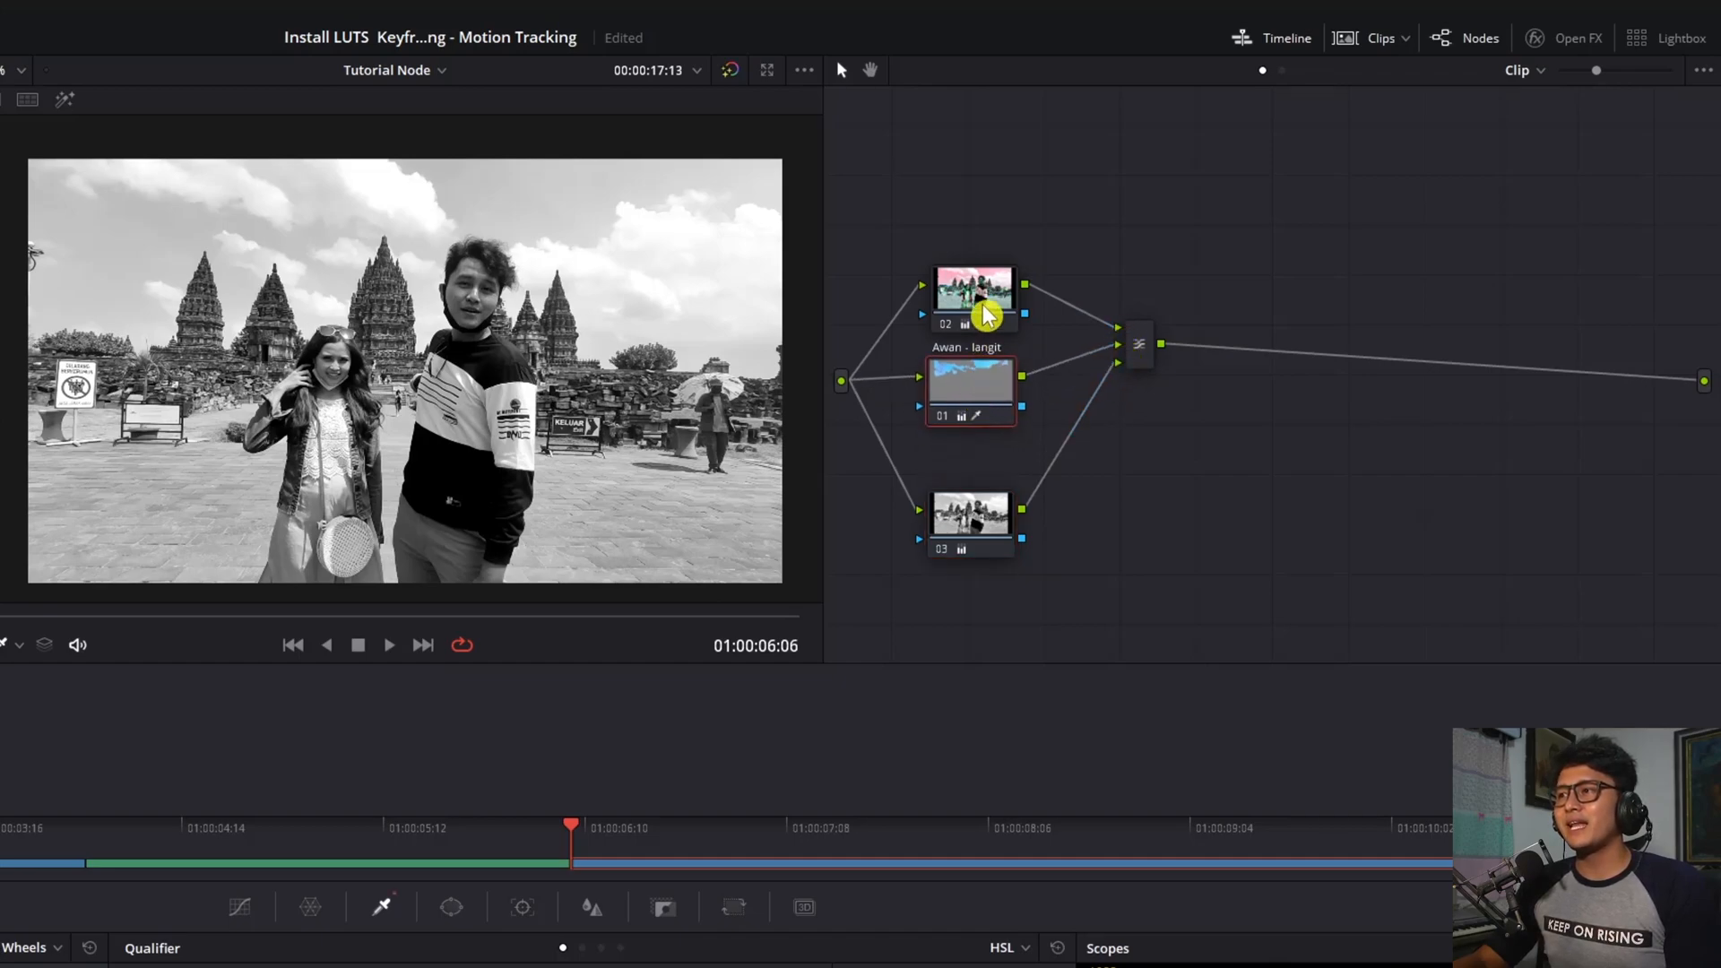
pyautogui.moveTo(987, 327); pyautogui.dragTo(987, 313)
pyautogui.moveTo(1140, 280); pyautogui.dragTo(1101, 423)
pyautogui.moveTo(973, 323); pyautogui.dragTo(946, 291)
pyautogui.moveTo(952, 386); pyautogui.dragTo(930, 369)
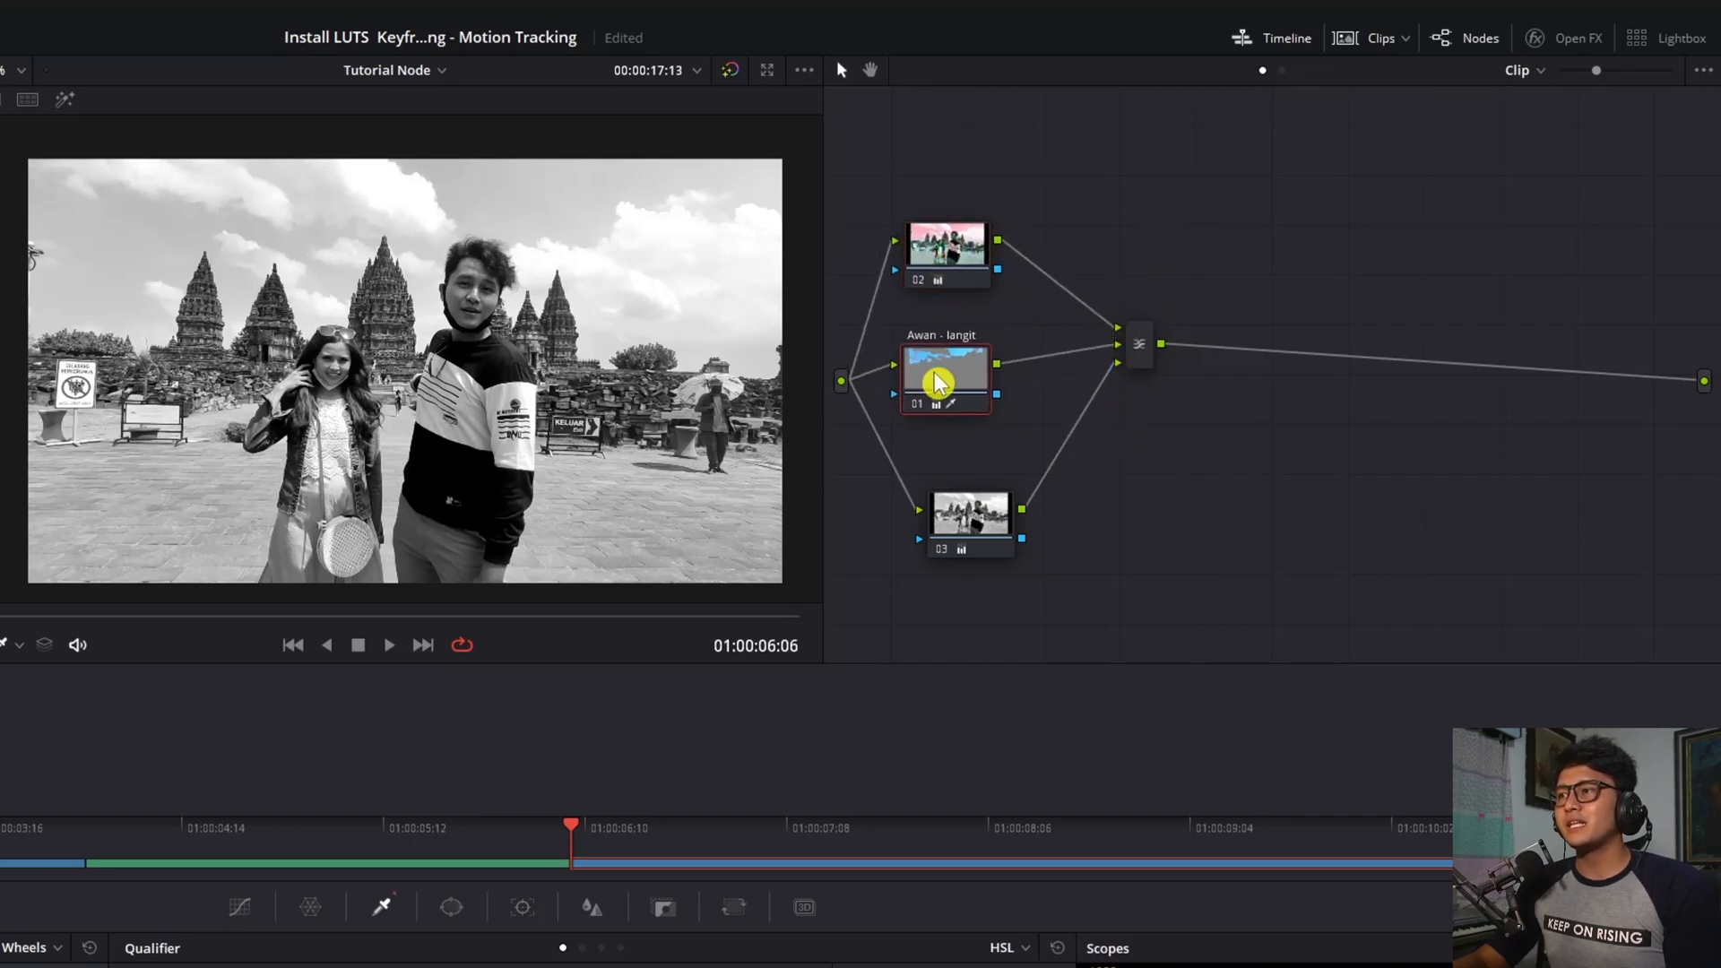
pyautogui.moveTo(947, 244); pyautogui.dragTo(959, 623)
pyautogui.moveTo(971, 516); pyautogui.dragTo(924, 163)
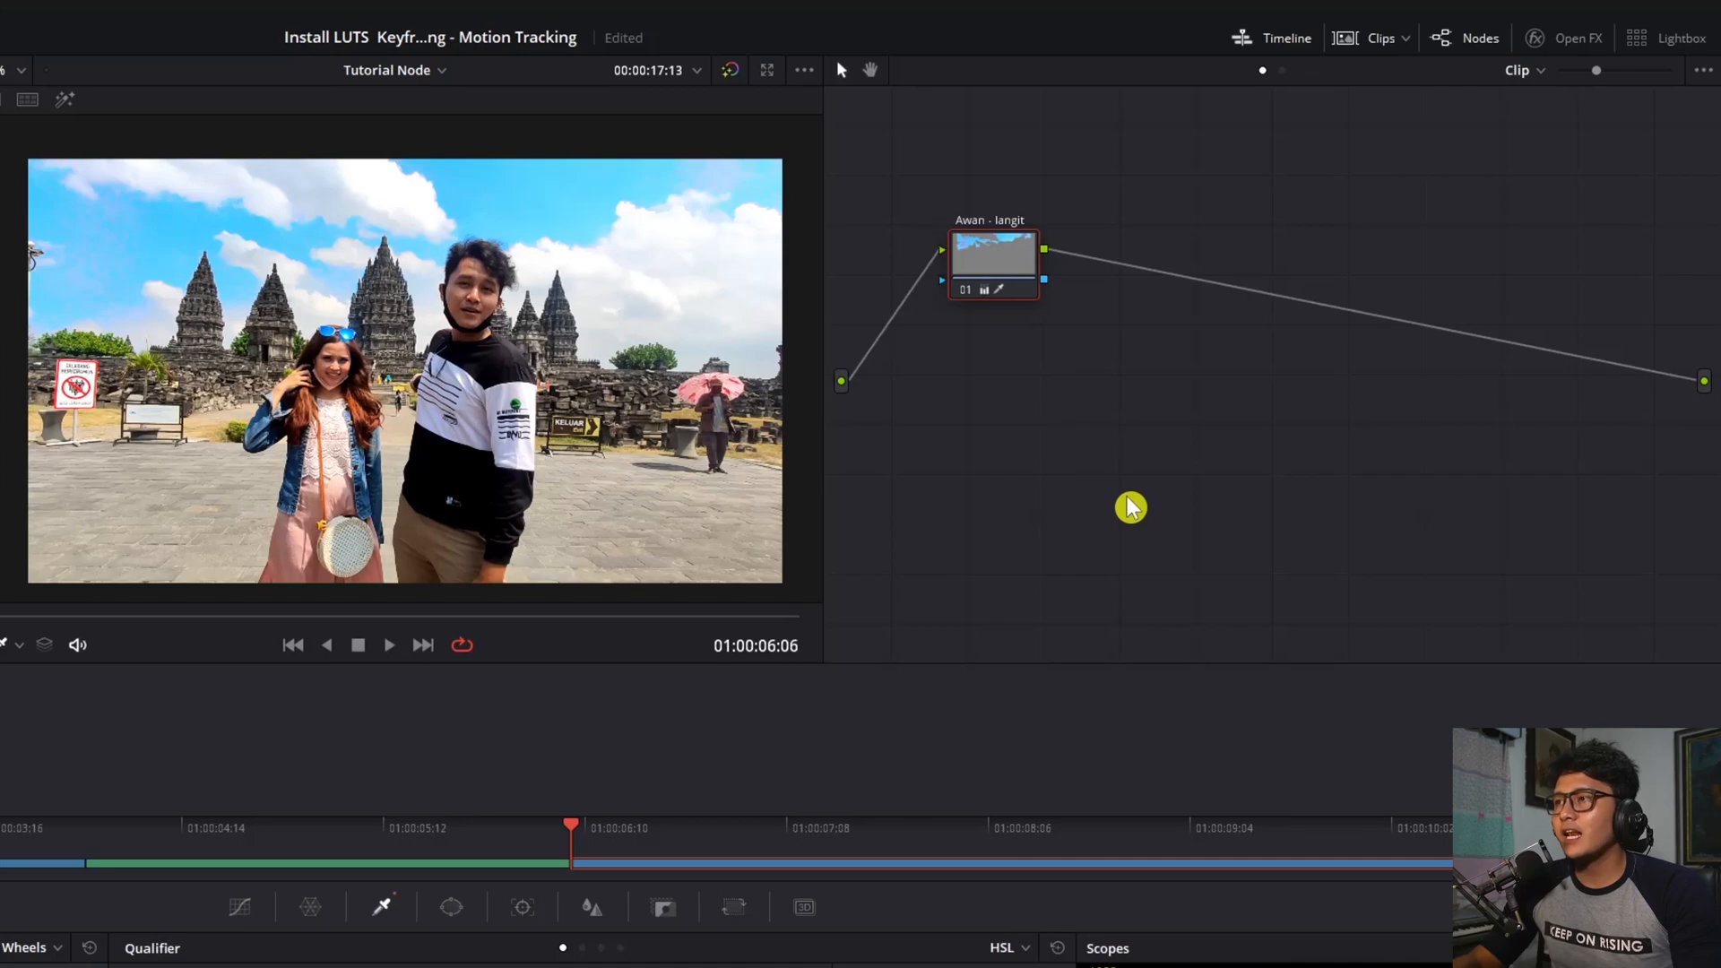
# Preview the qualified sky and add an outside node after Awan - langit
pyautogui.moveTo(1008, 253); pyautogui.dragTo(976, 257)
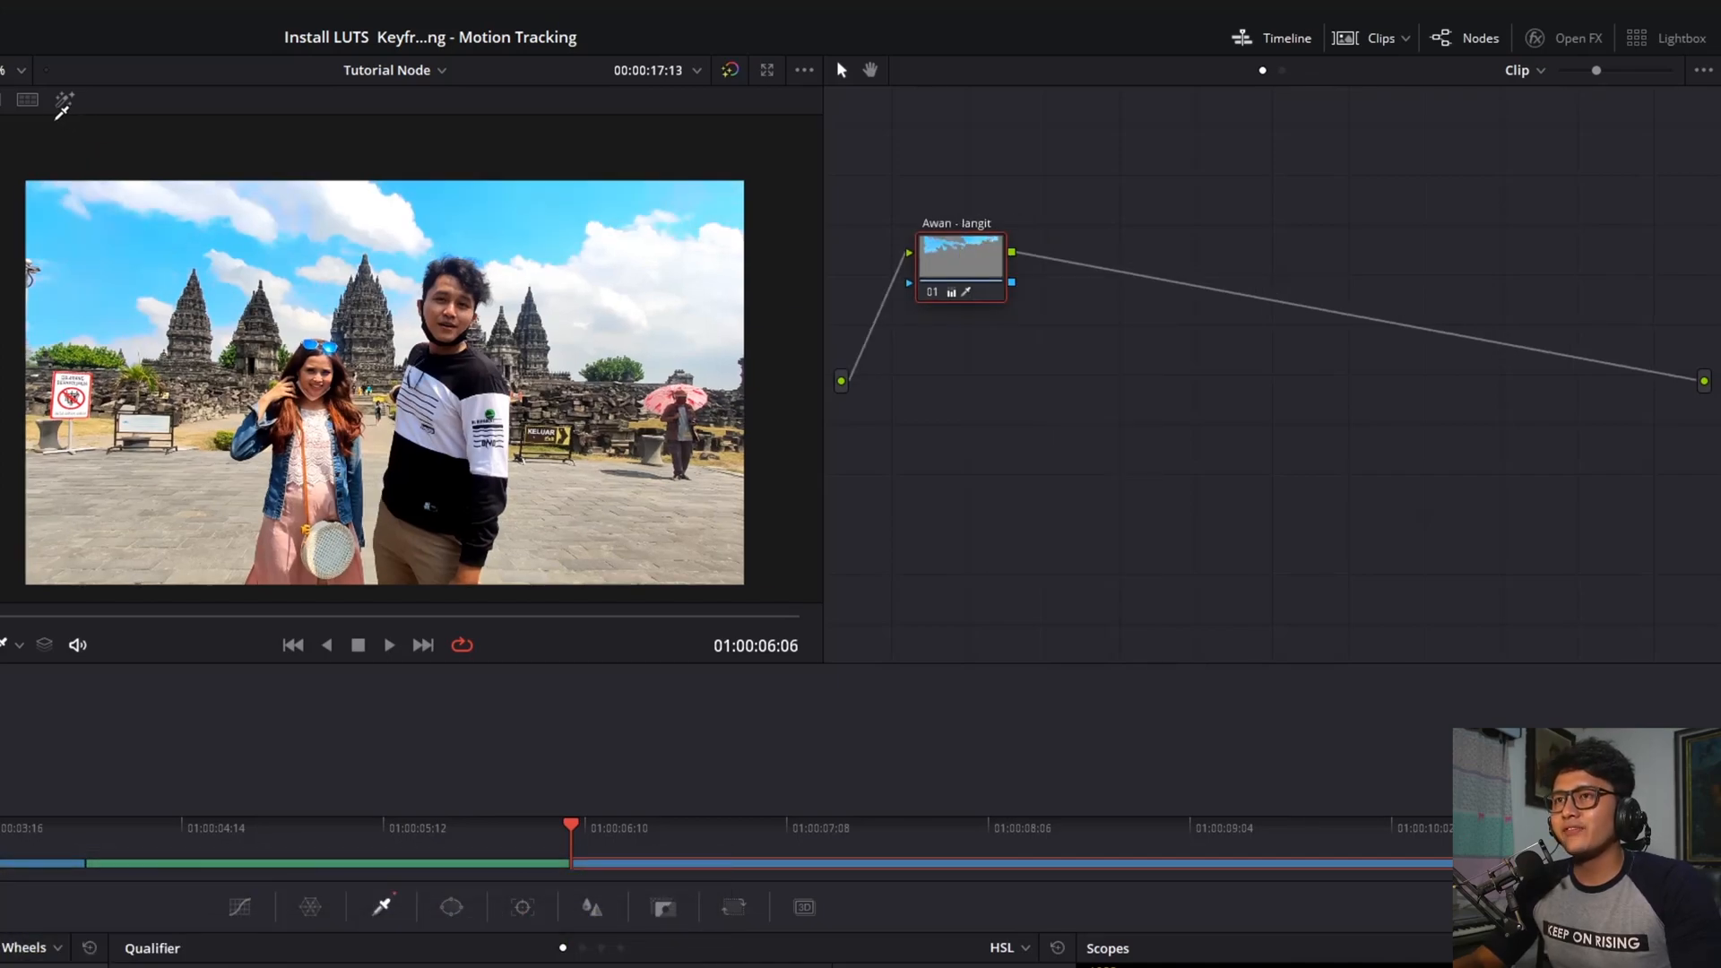
pyautogui.click(65, 100)
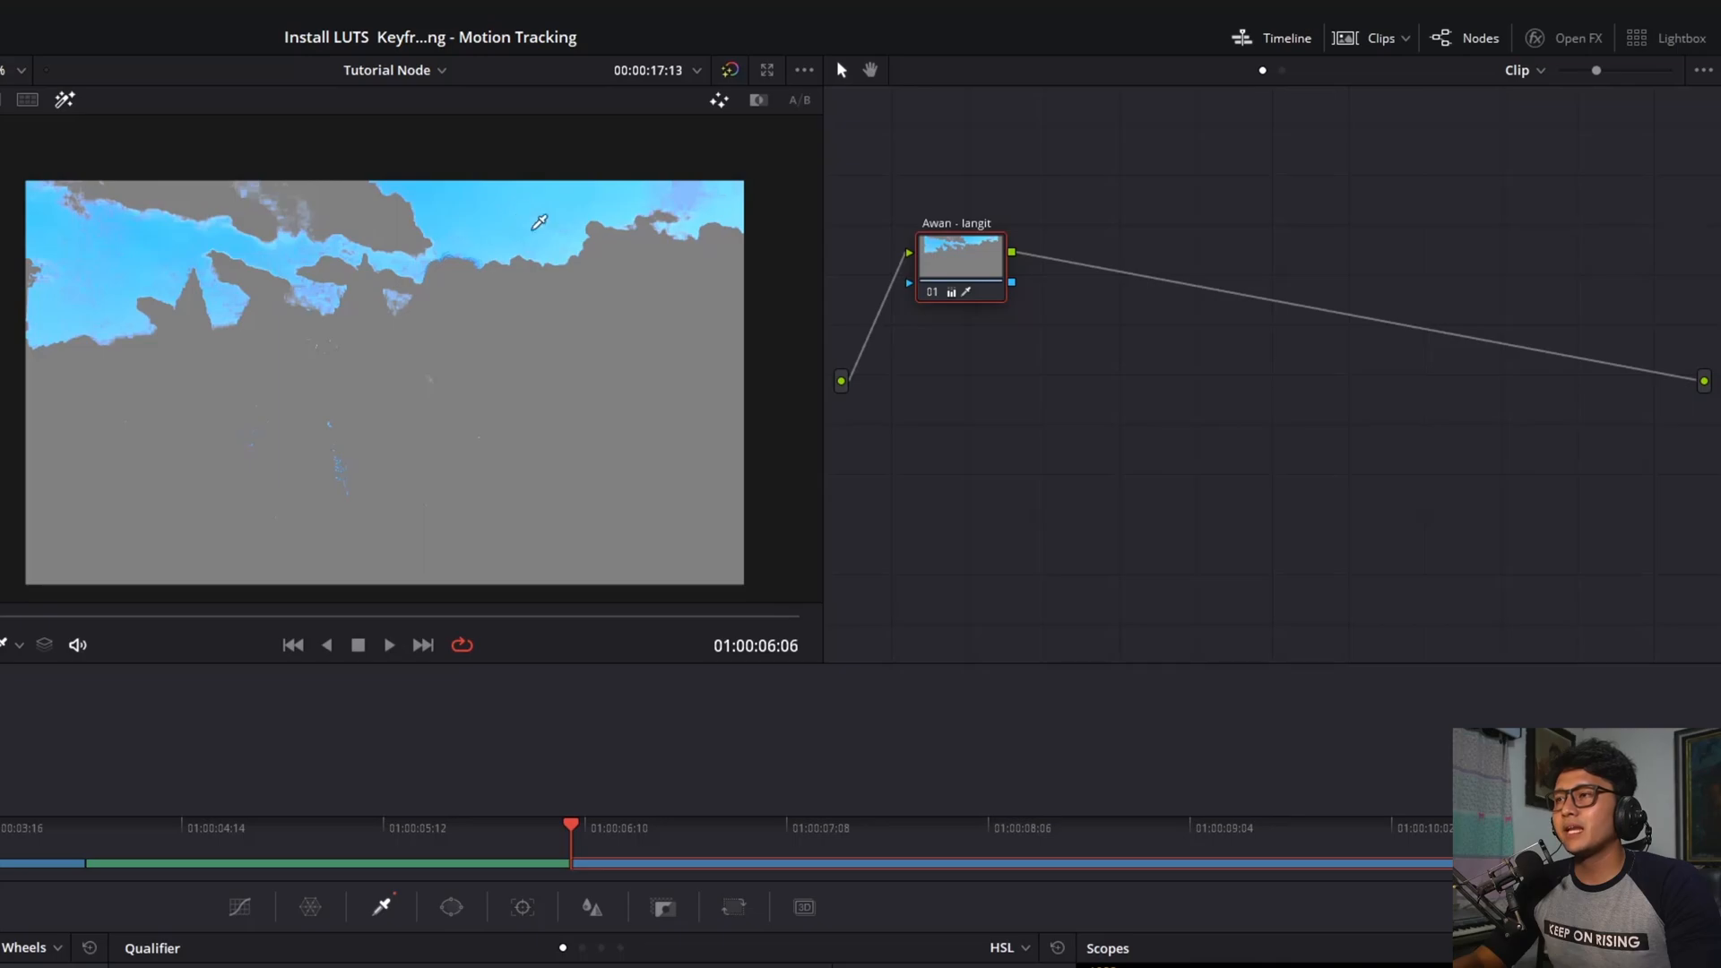
pyautogui.rightClick(956, 271)
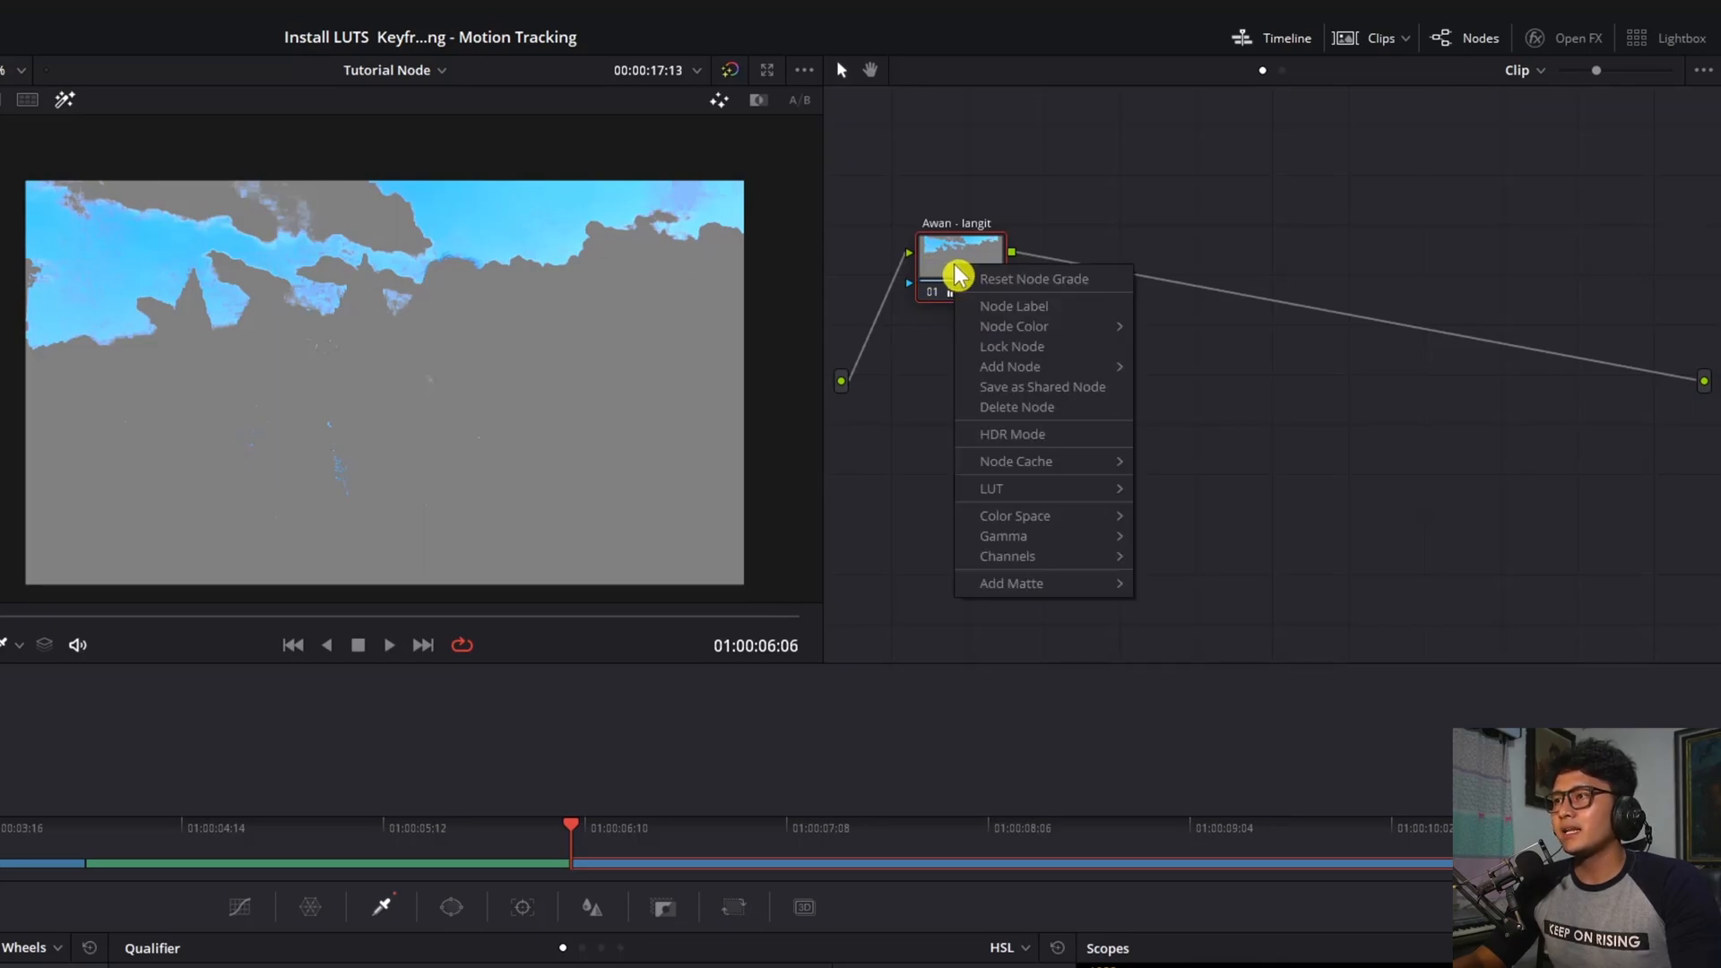
pyautogui.moveTo(1120, 370)
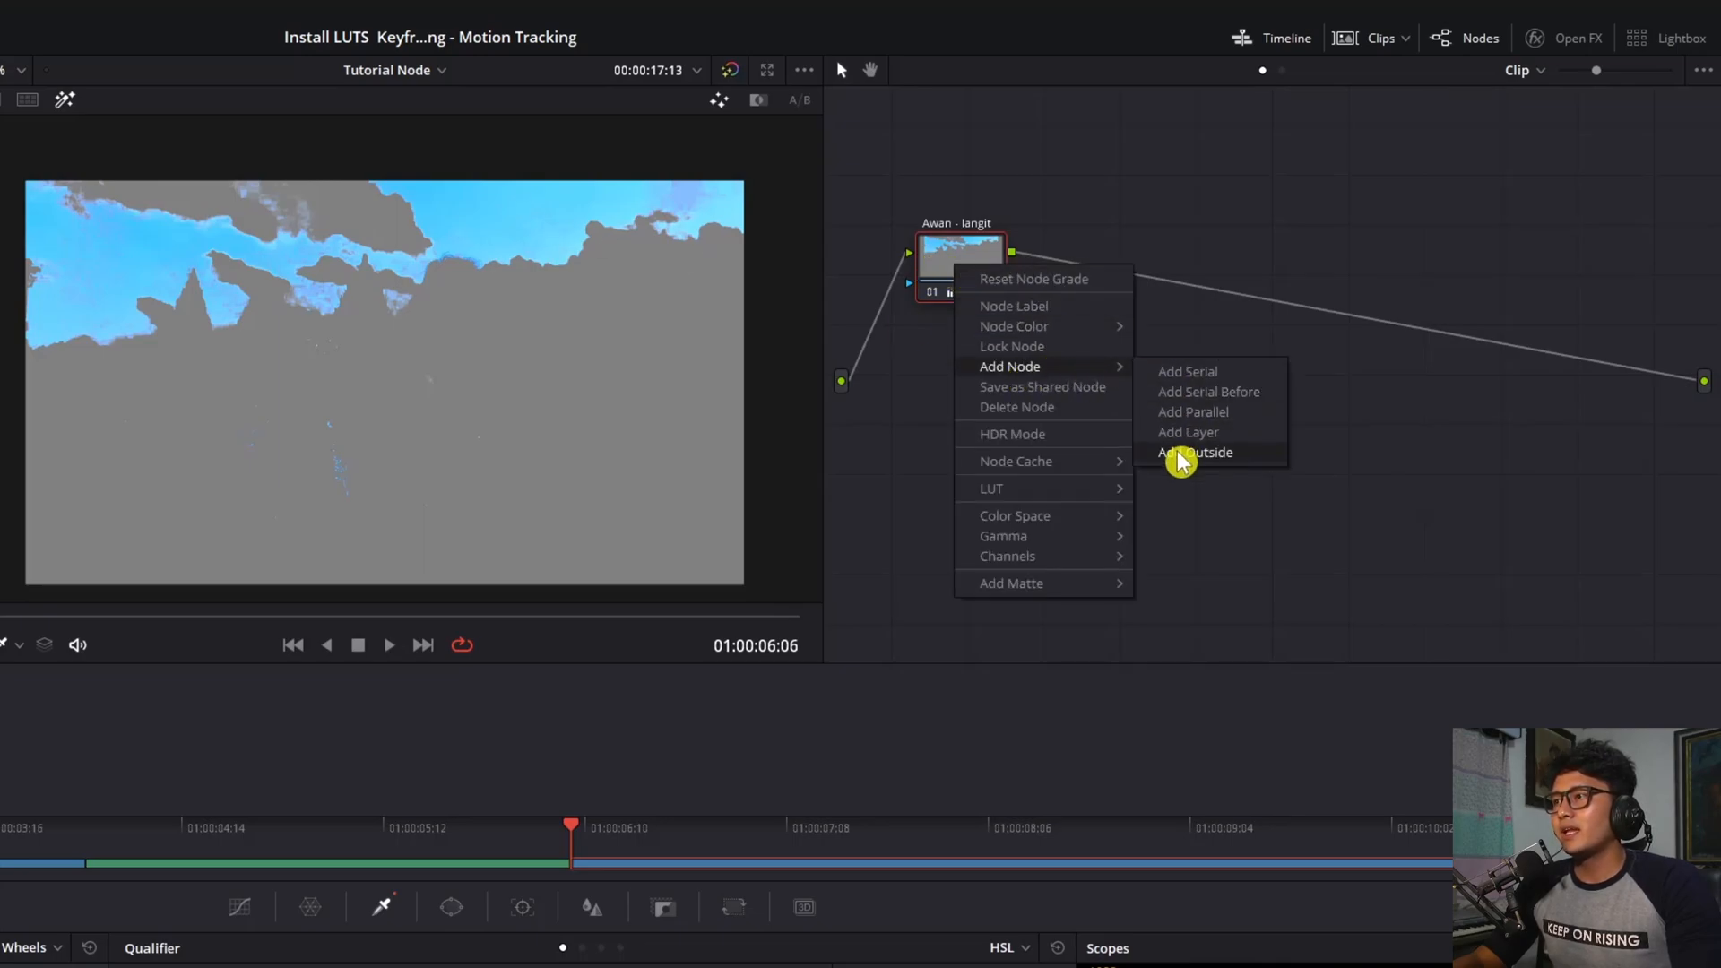
pyautogui.click(1225, 465)
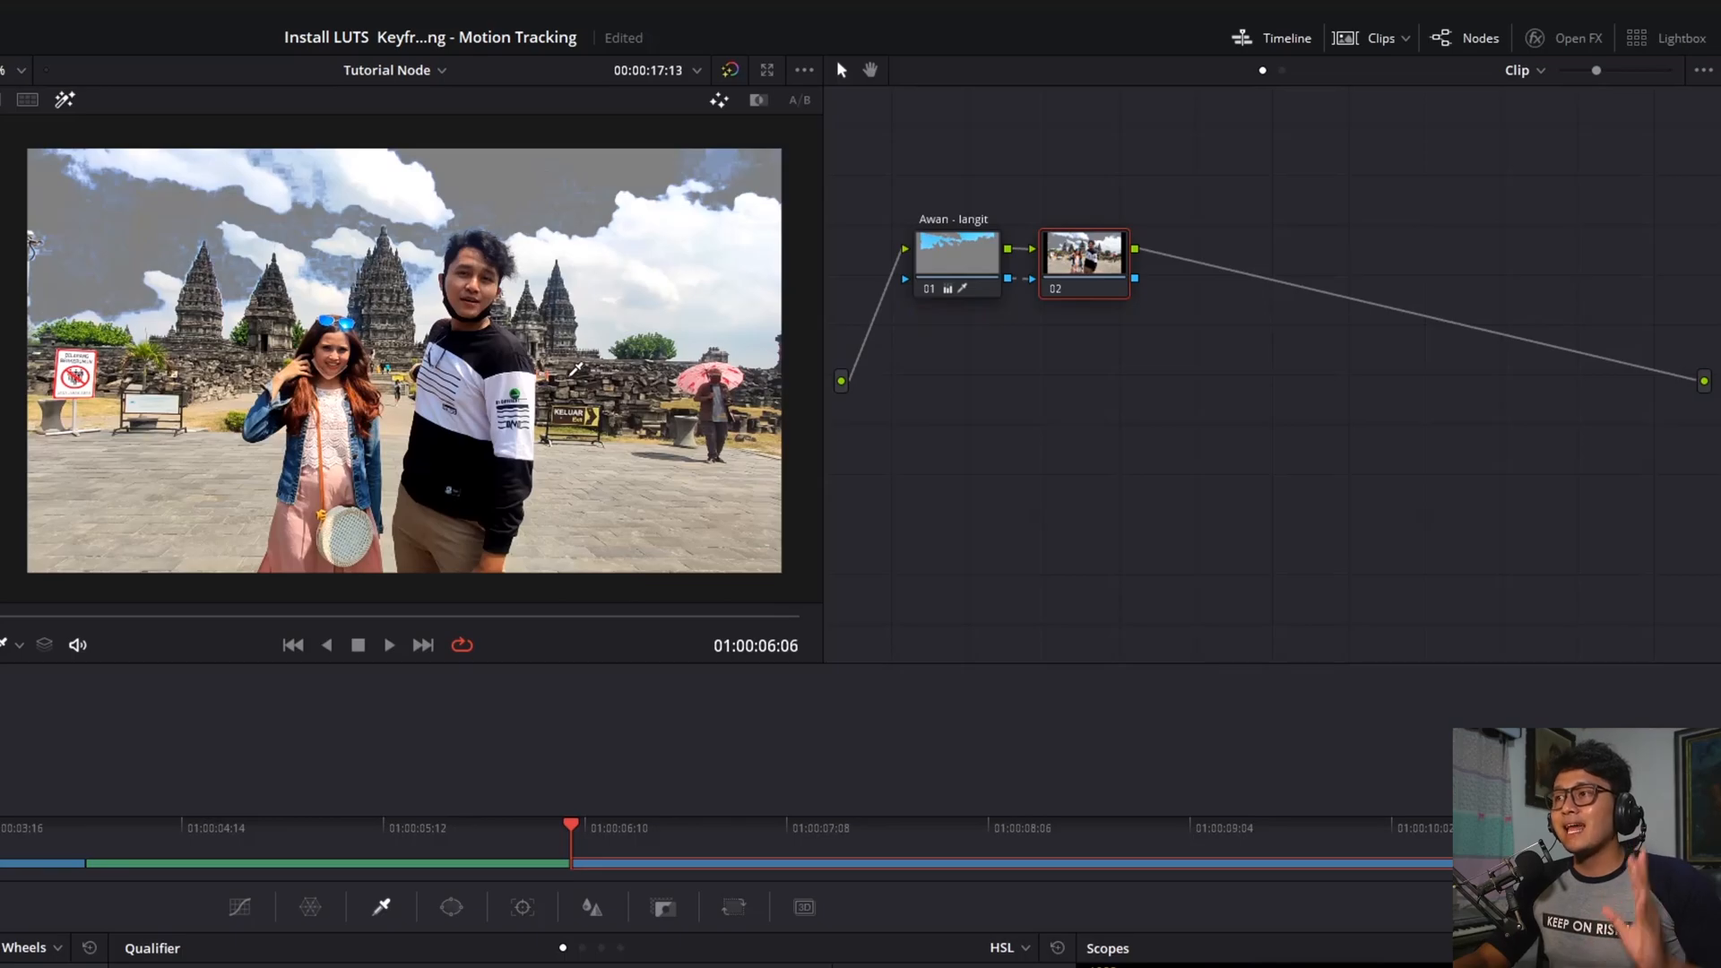
# Drop the outside node's Saturation to 0 so only the blue sky keeps colour, then tidy the nodes
pyautogui.click(943, 269)
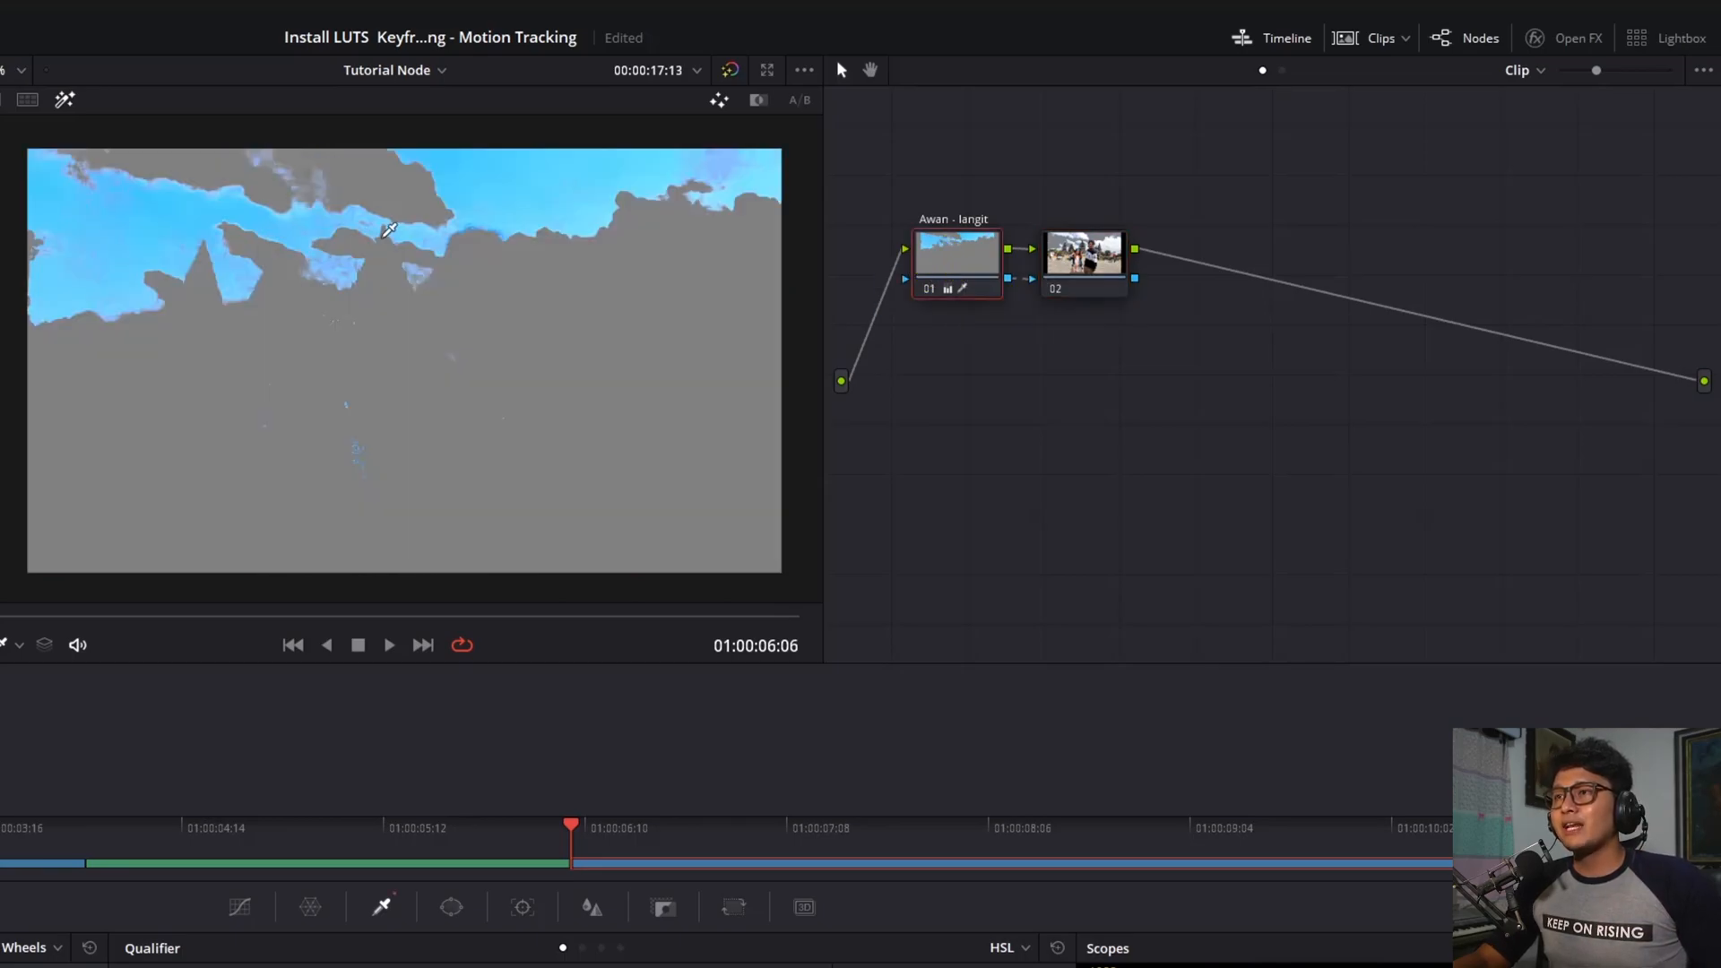
pyautogui.click(1089, 258)
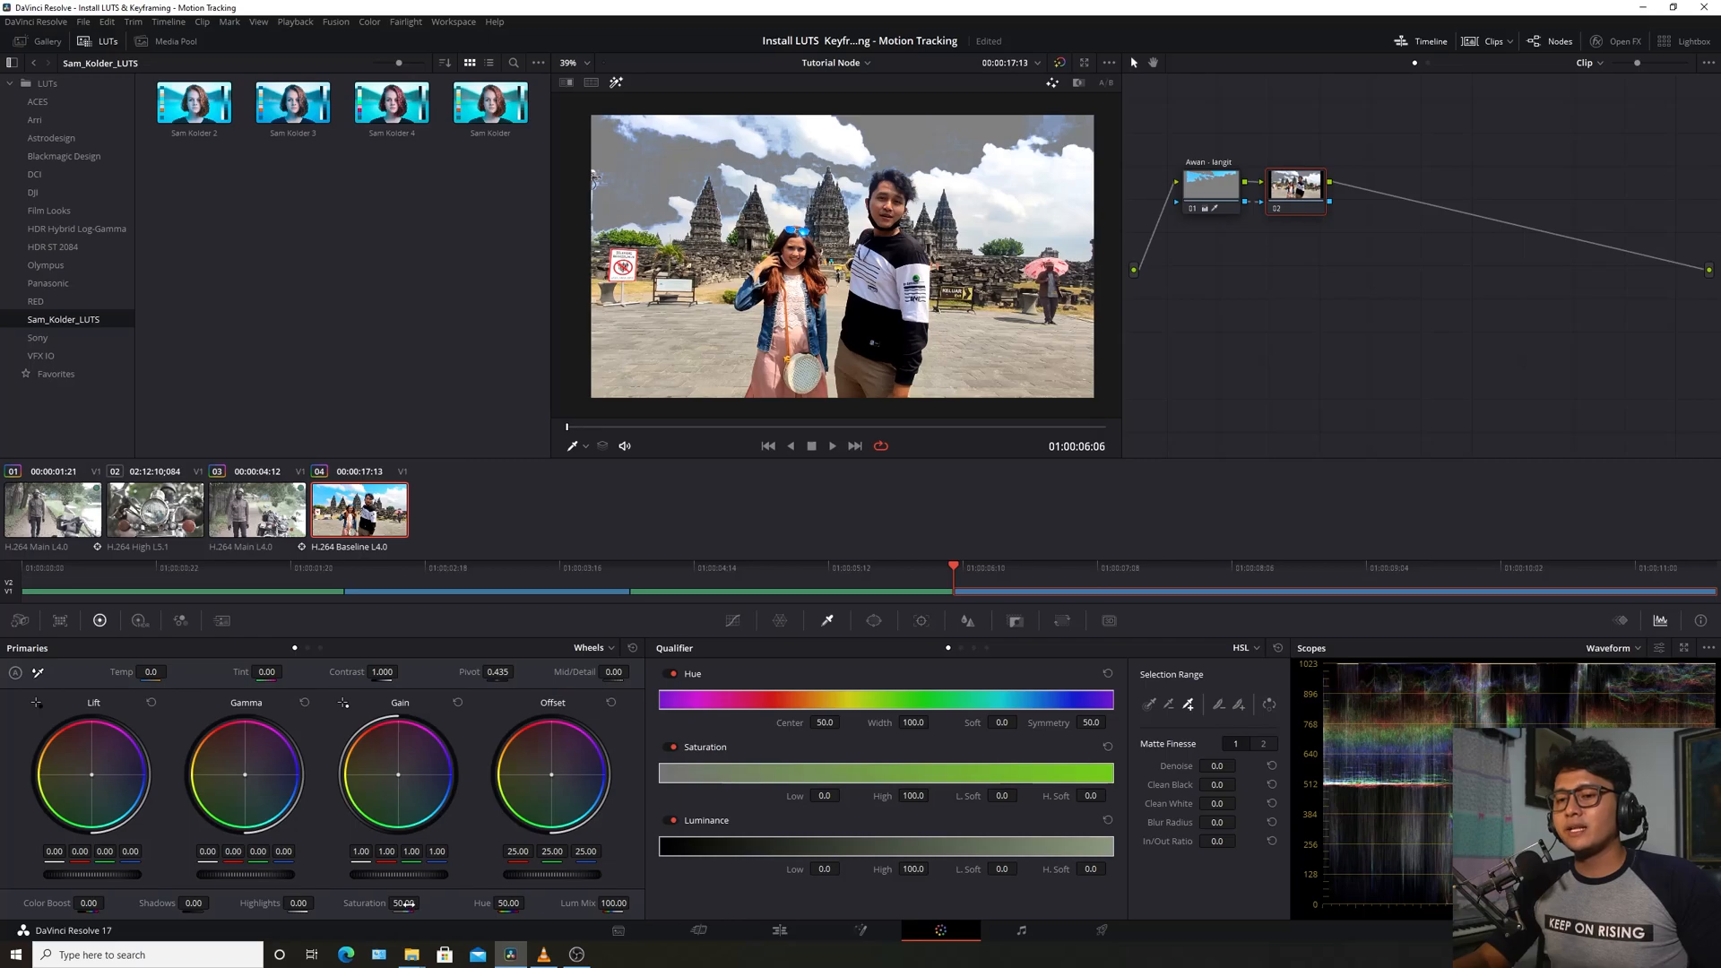
pyautogui.moveTo(405, 903); pyautogui.dragTo(179, 904)
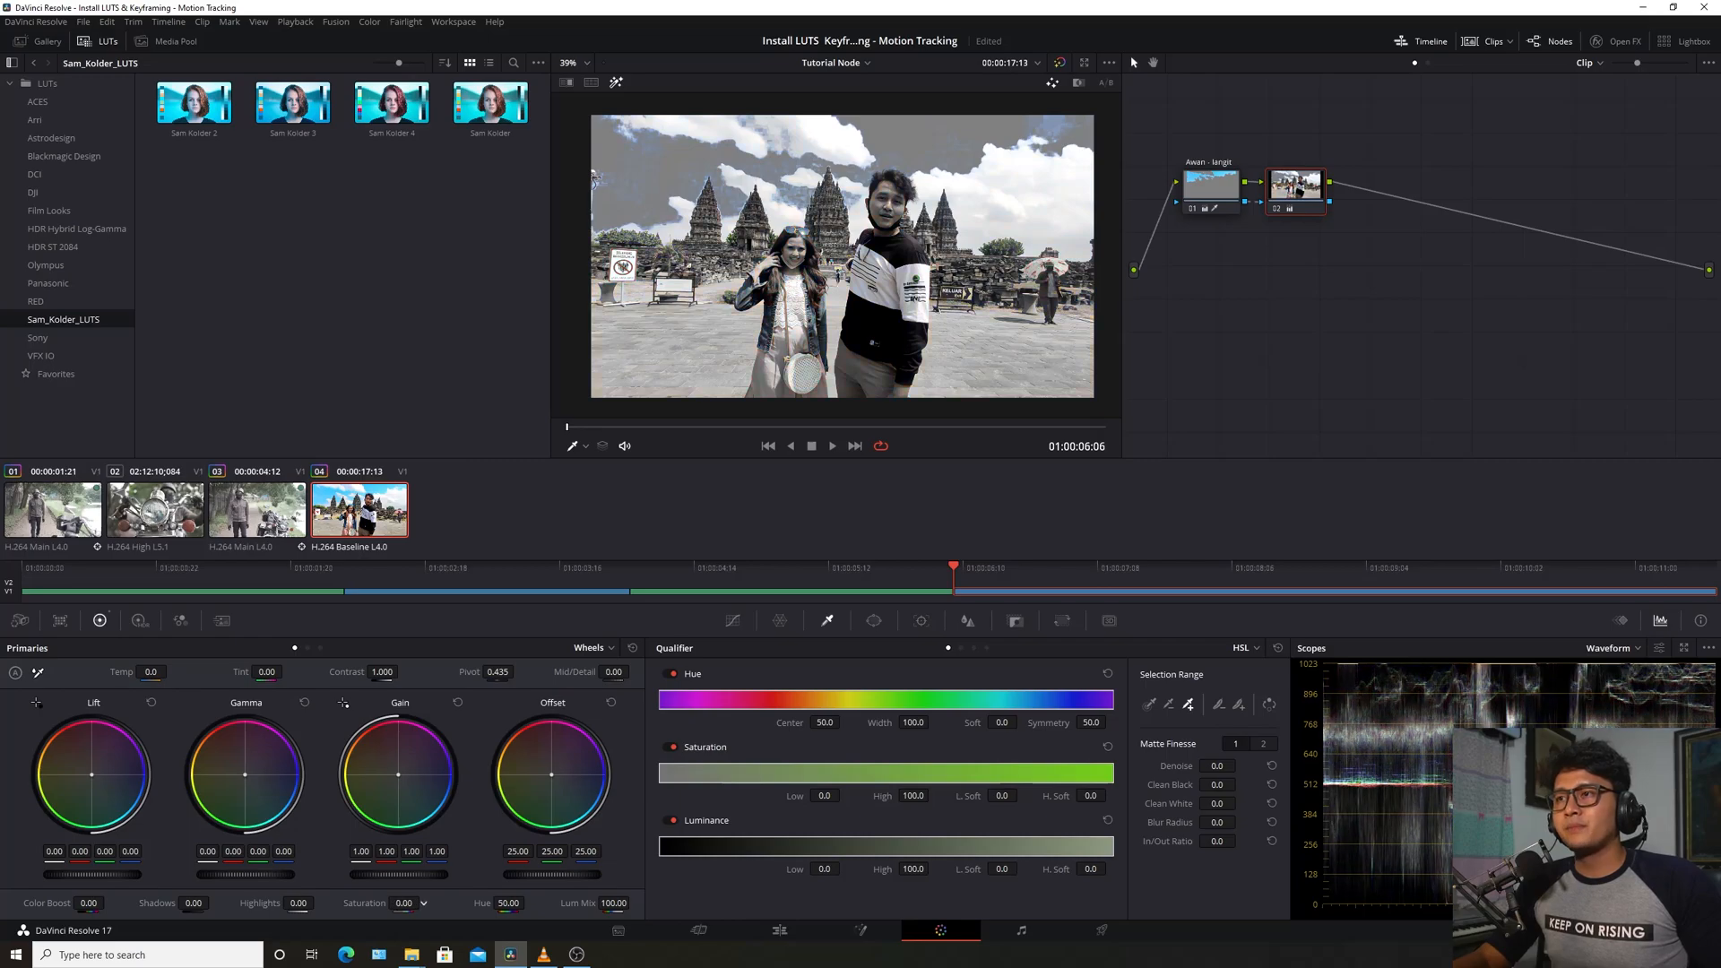
pyautogui.click(617, 84)
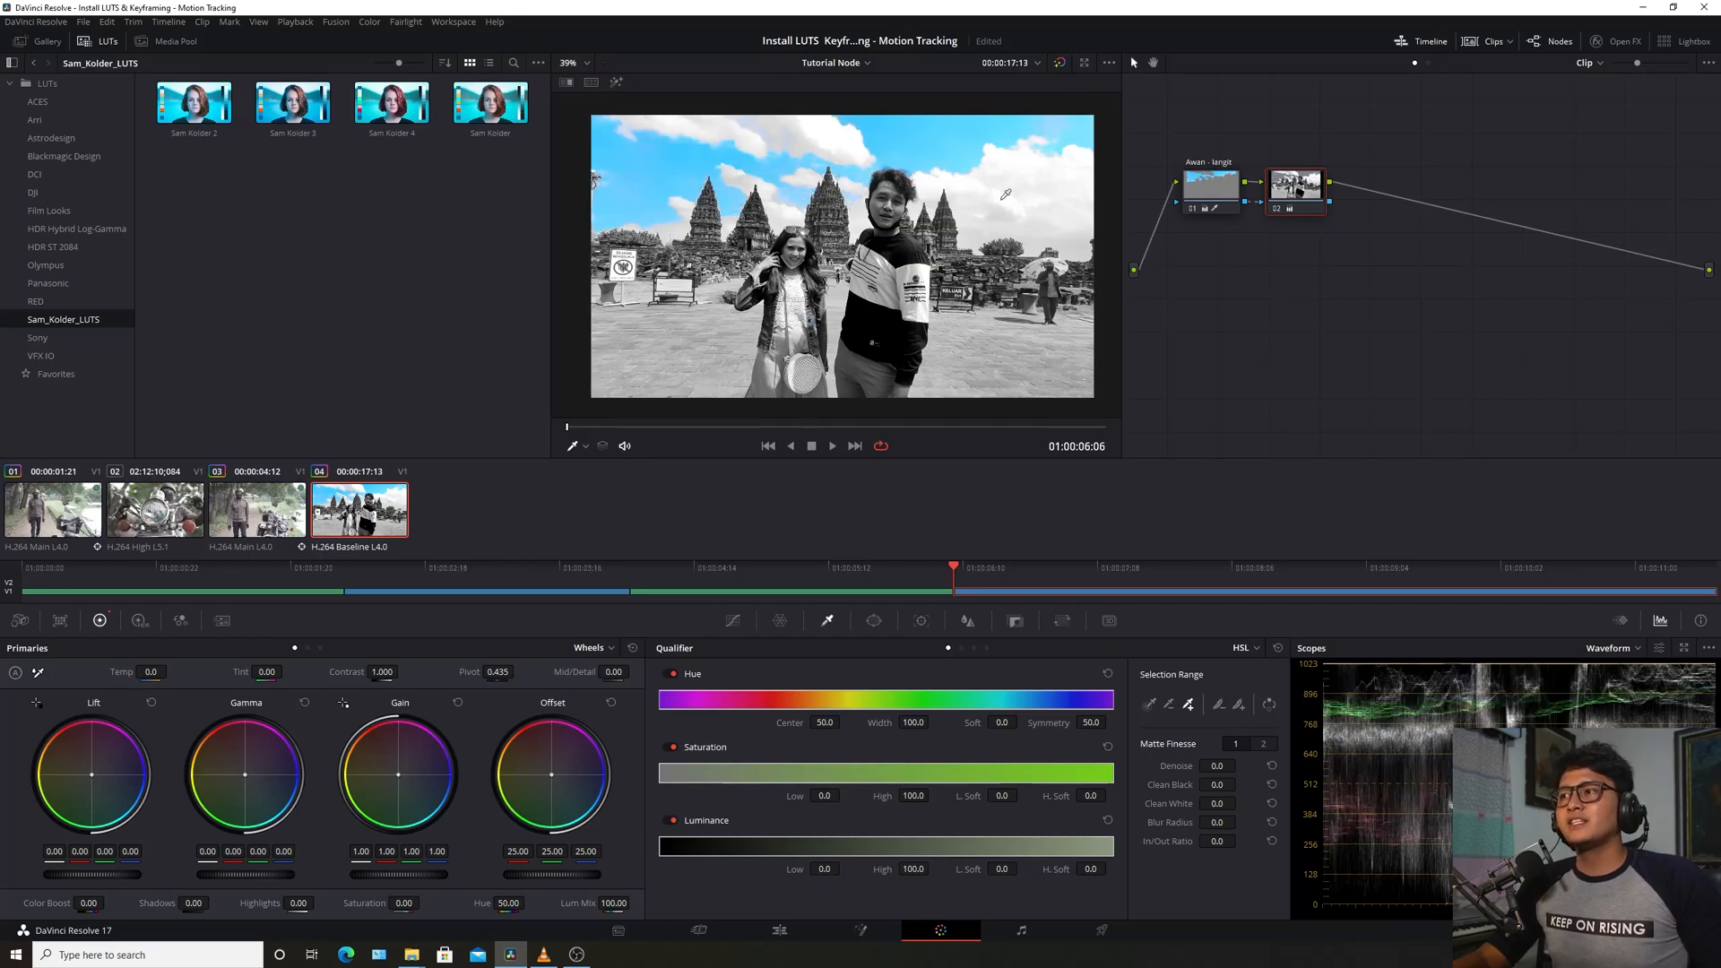
pyautogui.click(1212, 190)
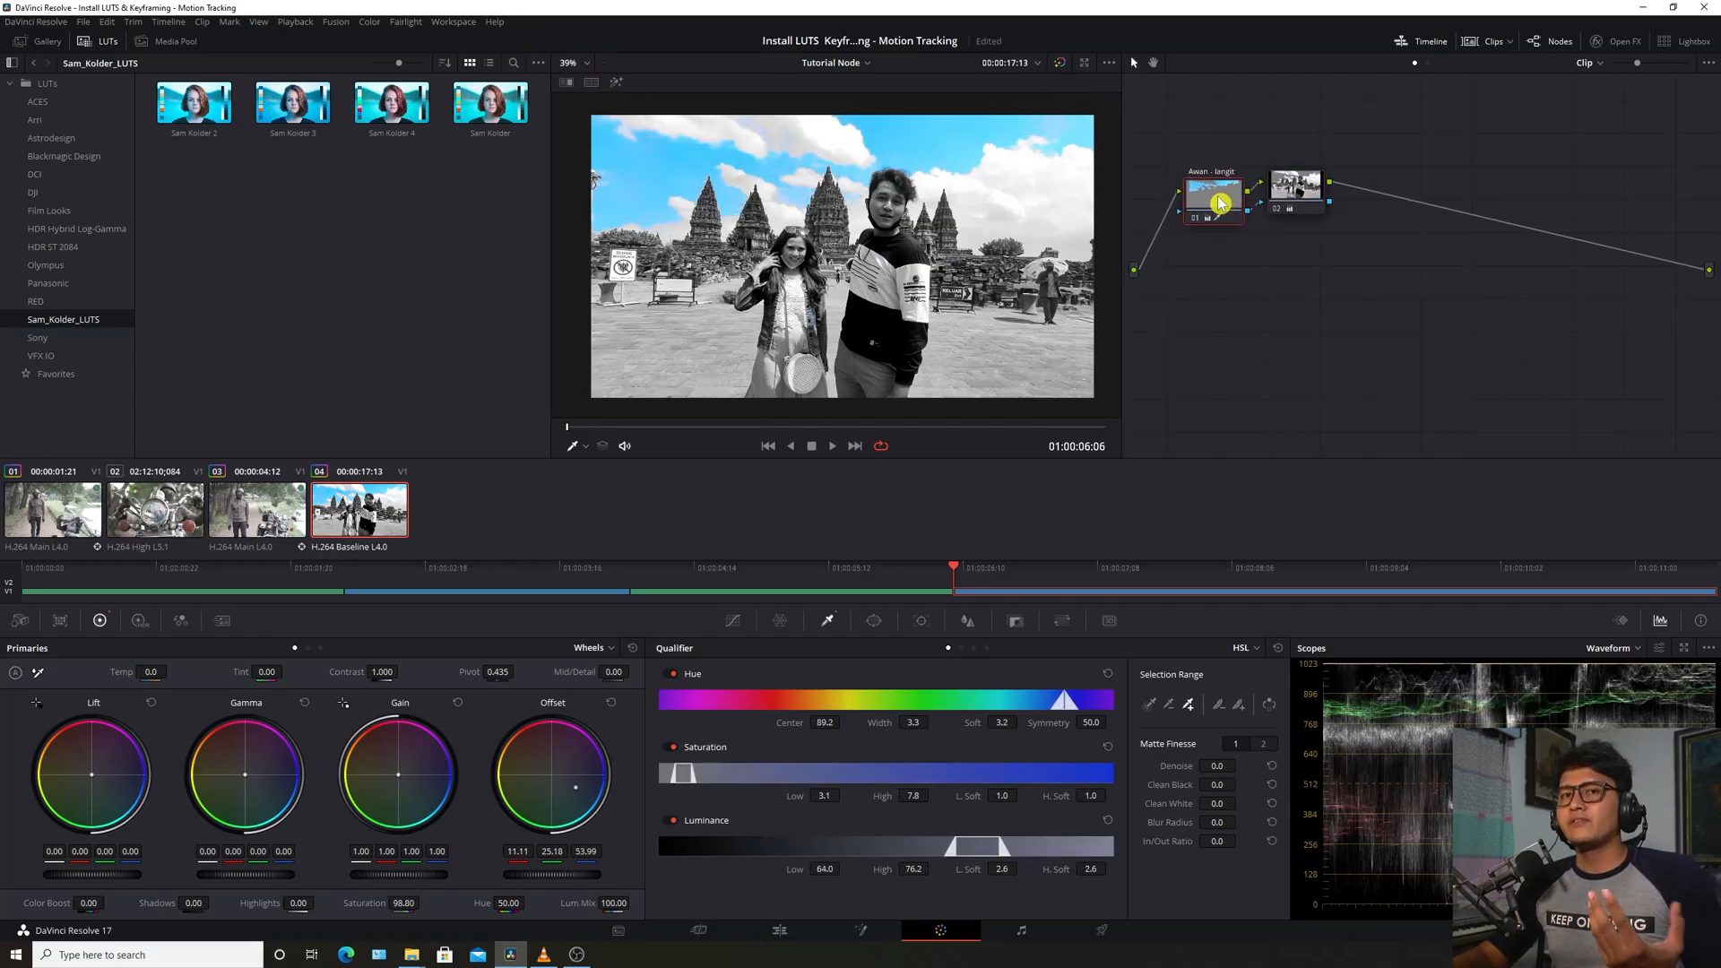
pyautogui.moveTo(1221, 196); pyautogui.dragTo(1314, 197)
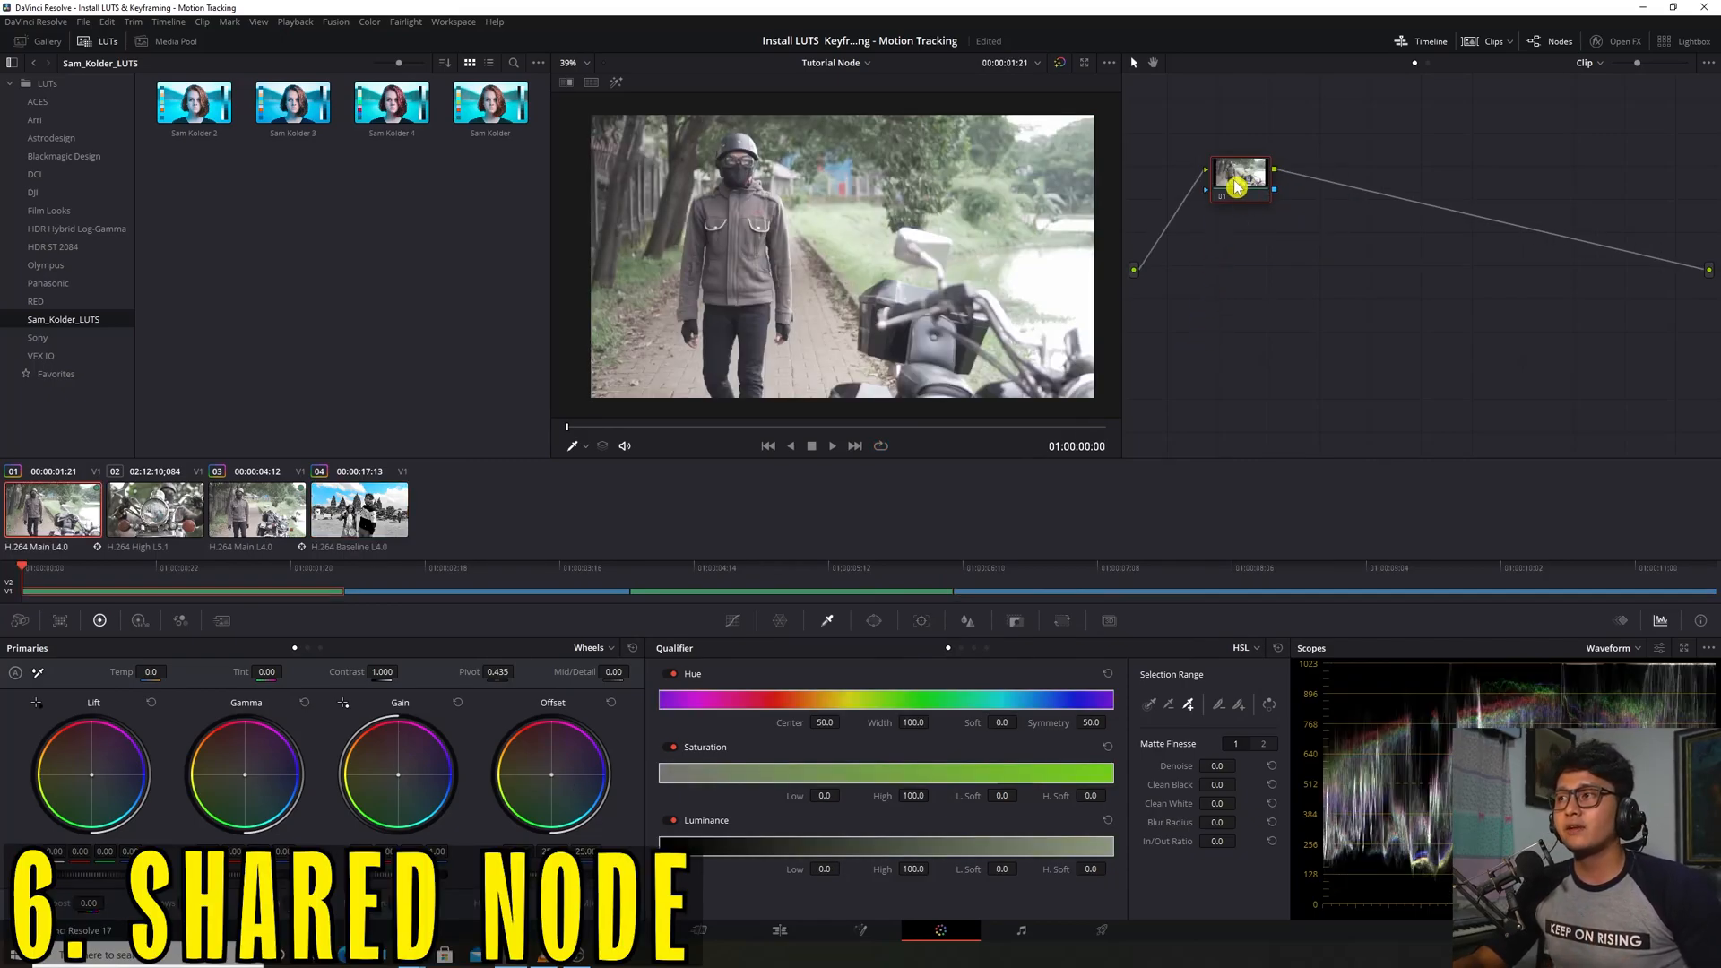
pyautogui.moveTo(1240, 186); pyautogui.dragTo(1259, 206)
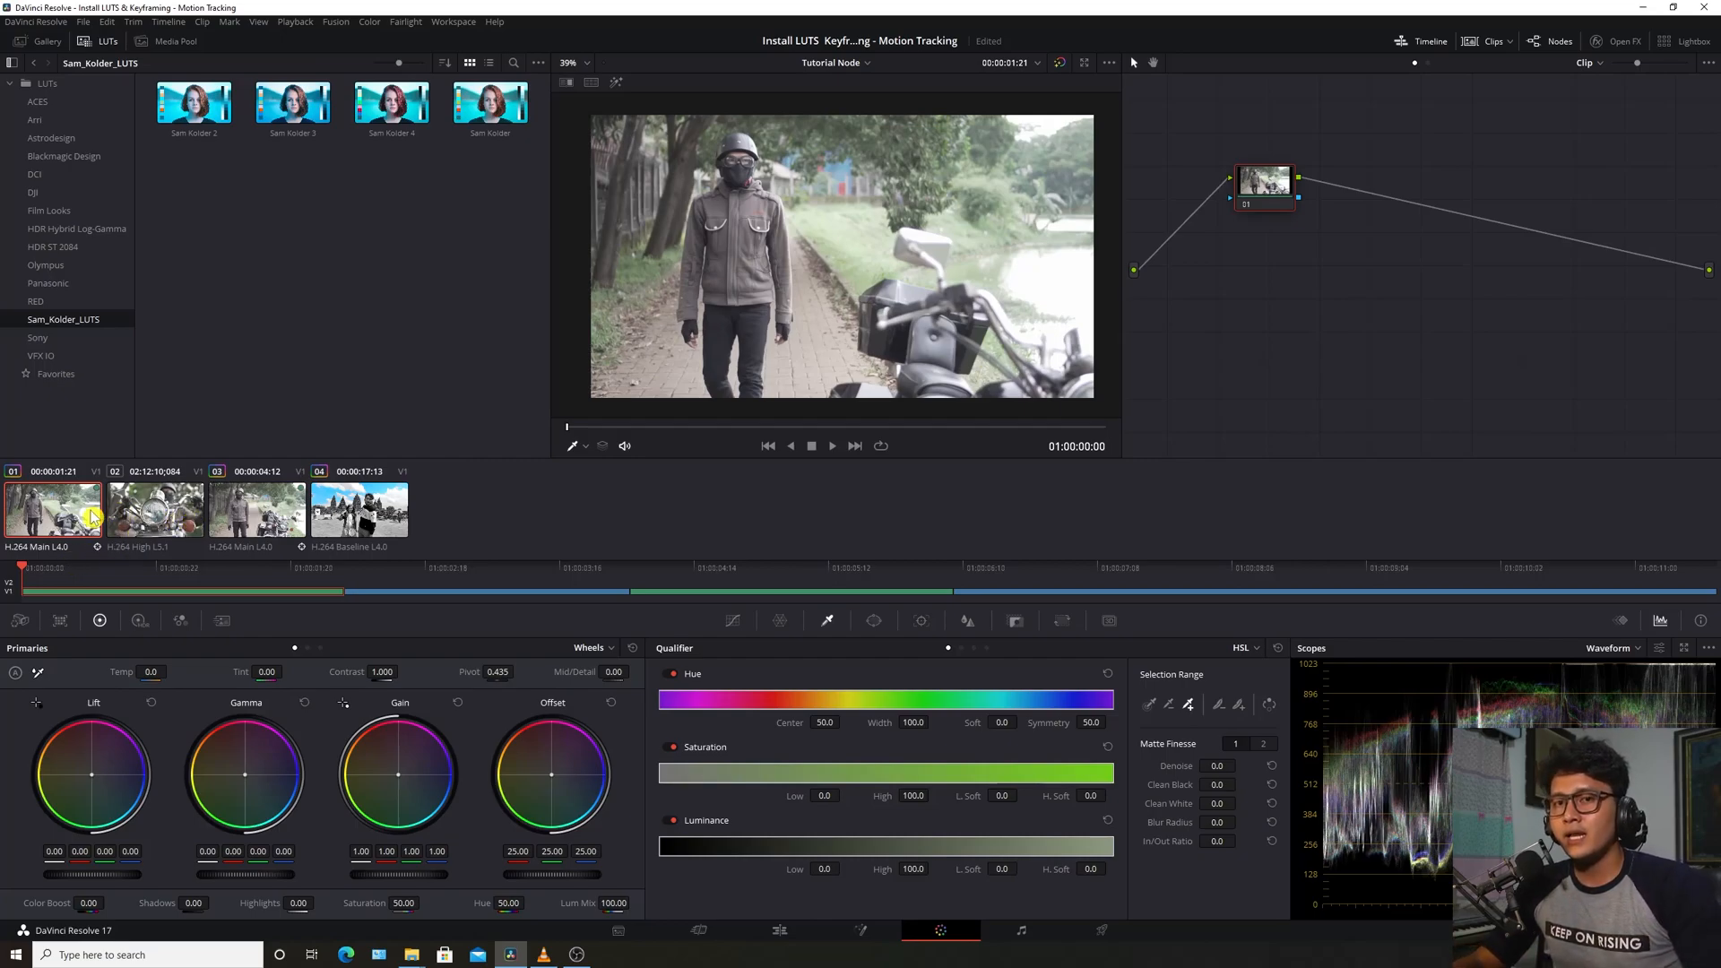
pyautogui.click(38, 520)
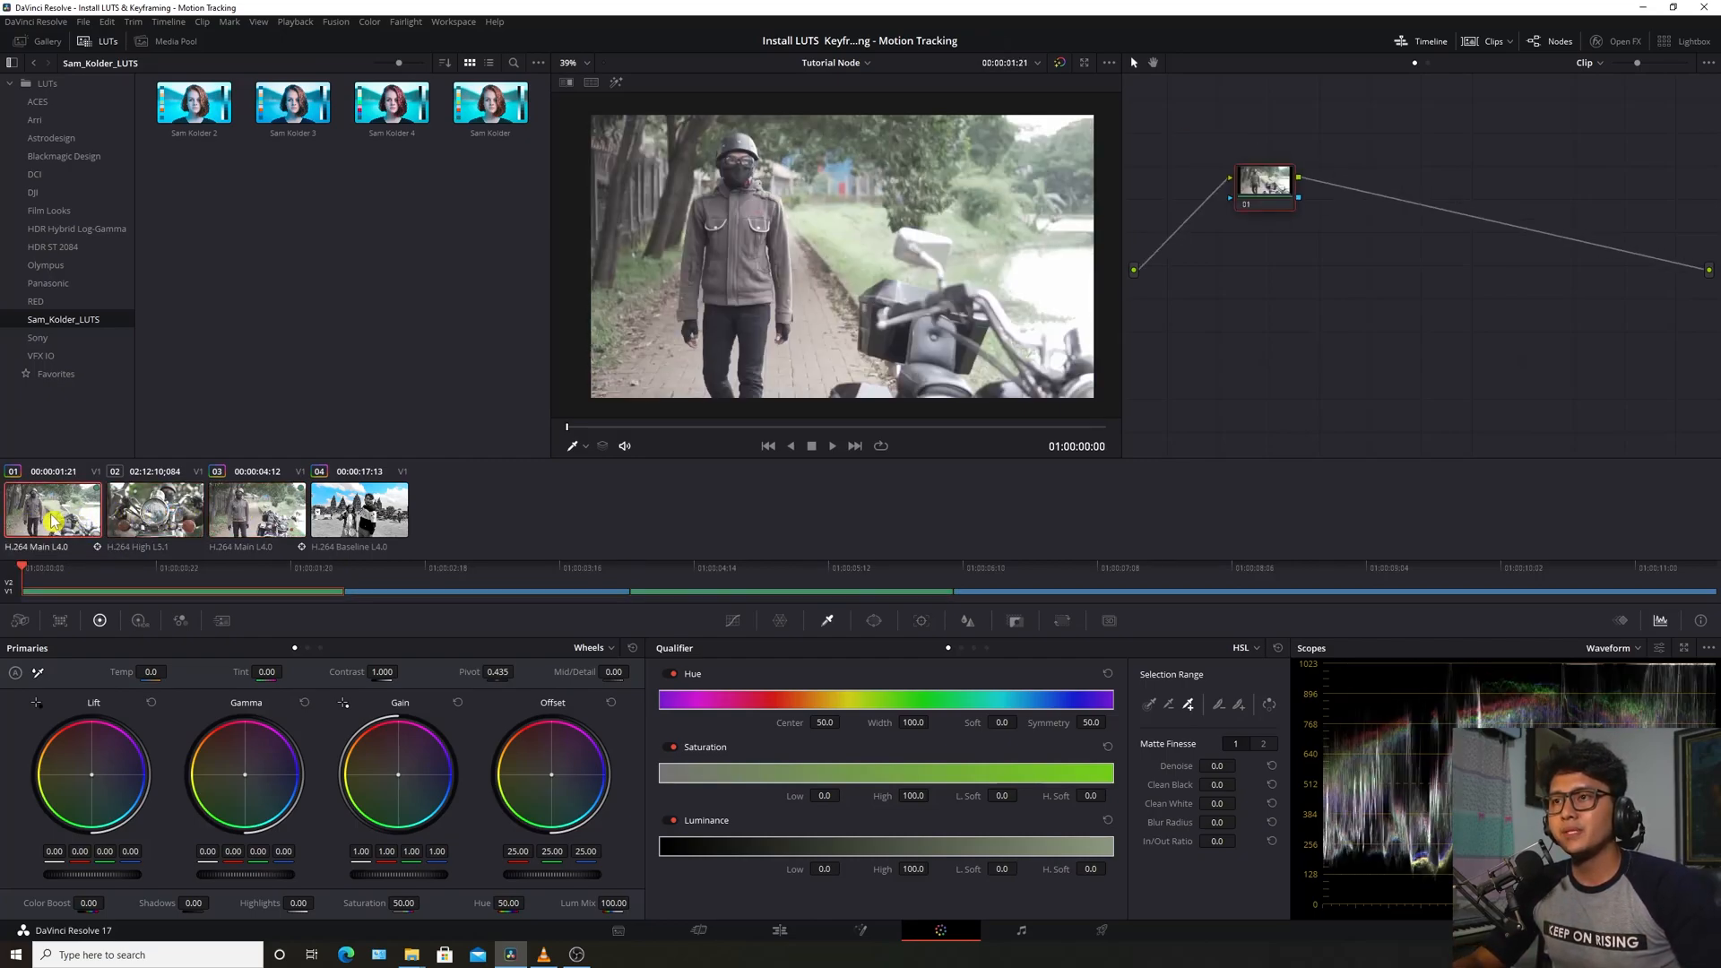
pyautogui.click(832, 446)
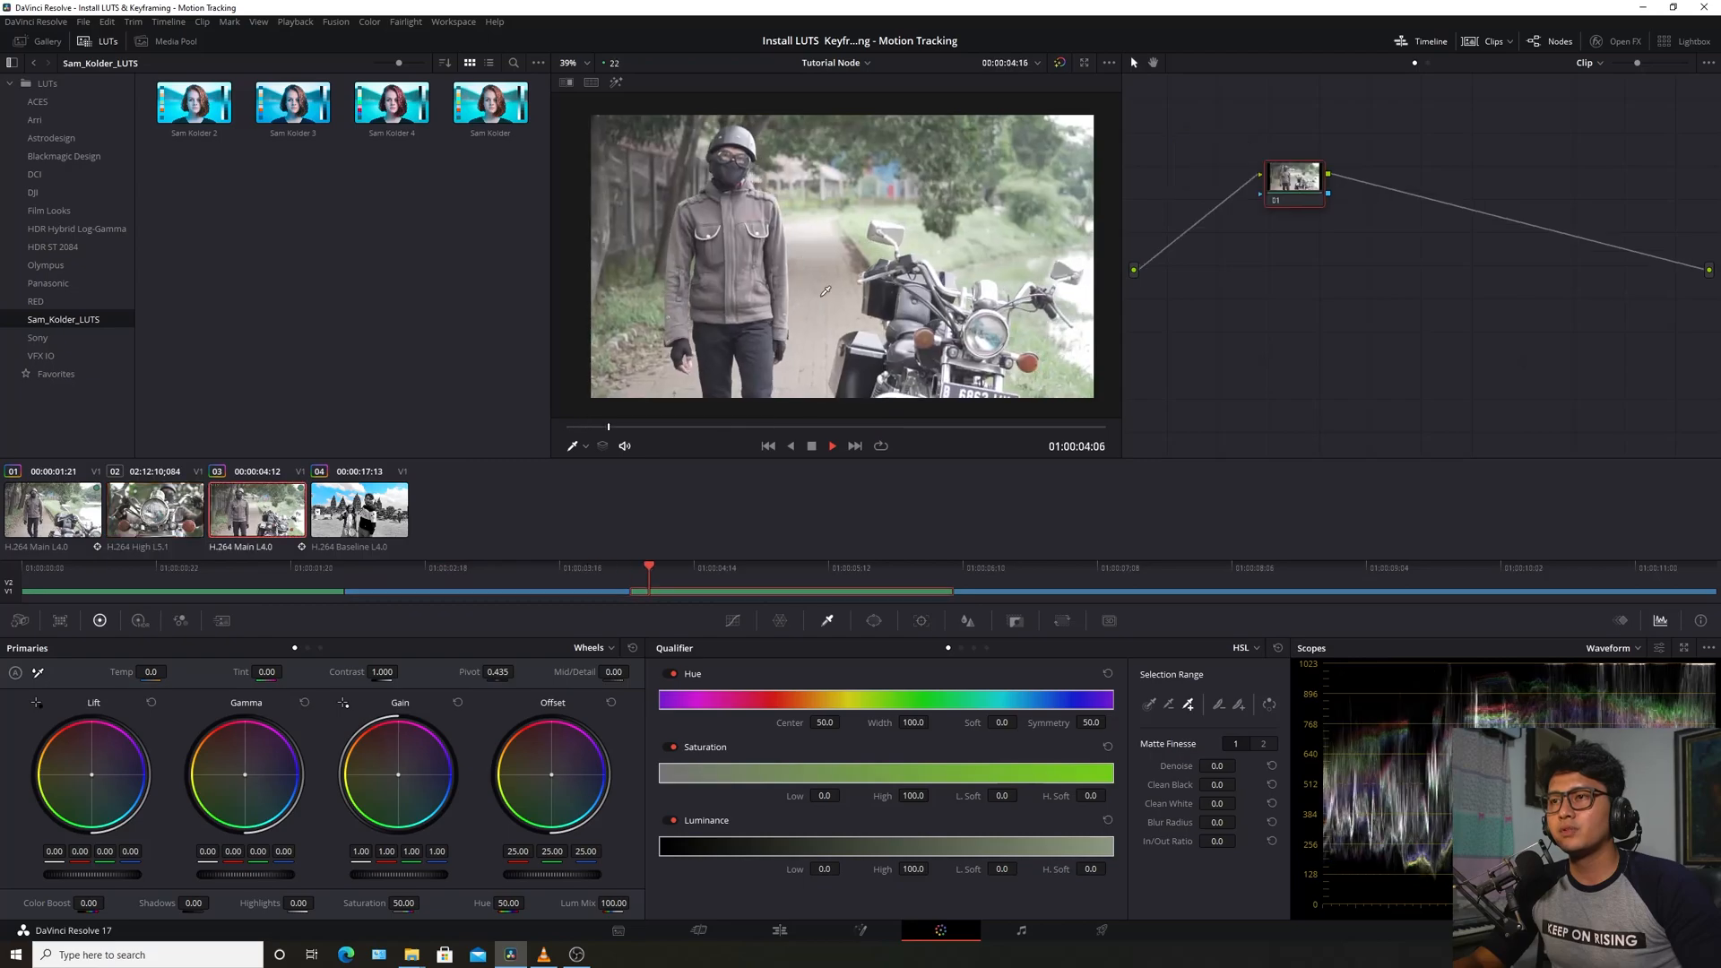
pyautogui.press('space')
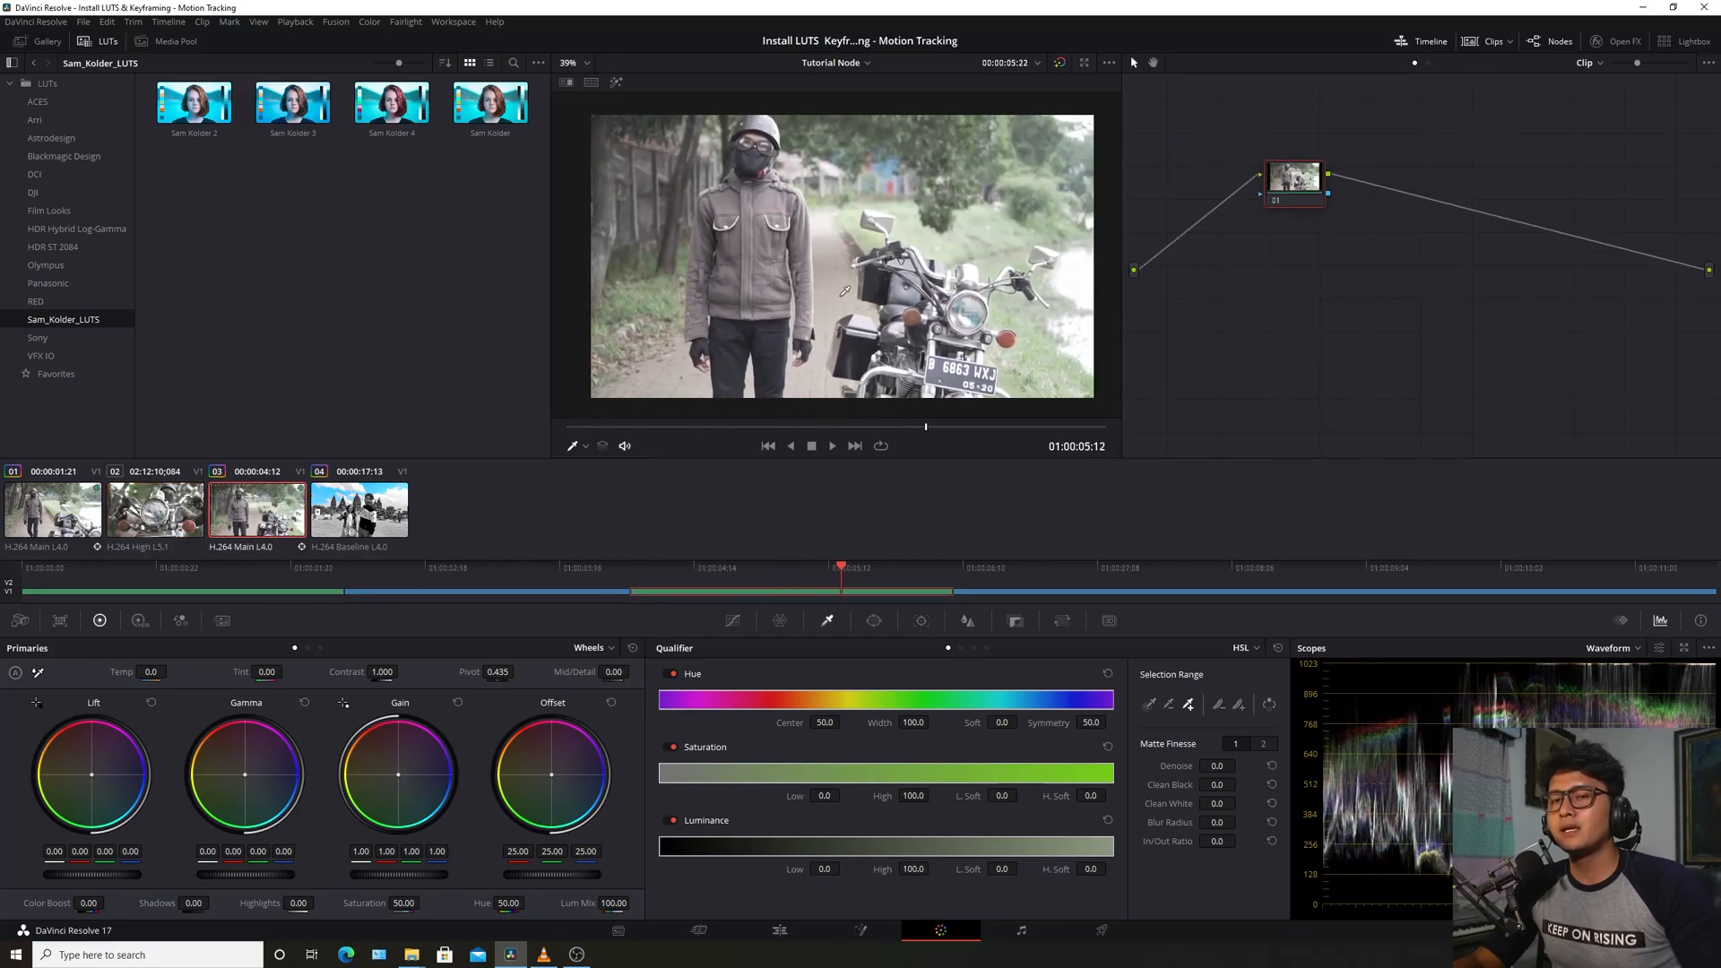
pyautogui.click(55, 536)
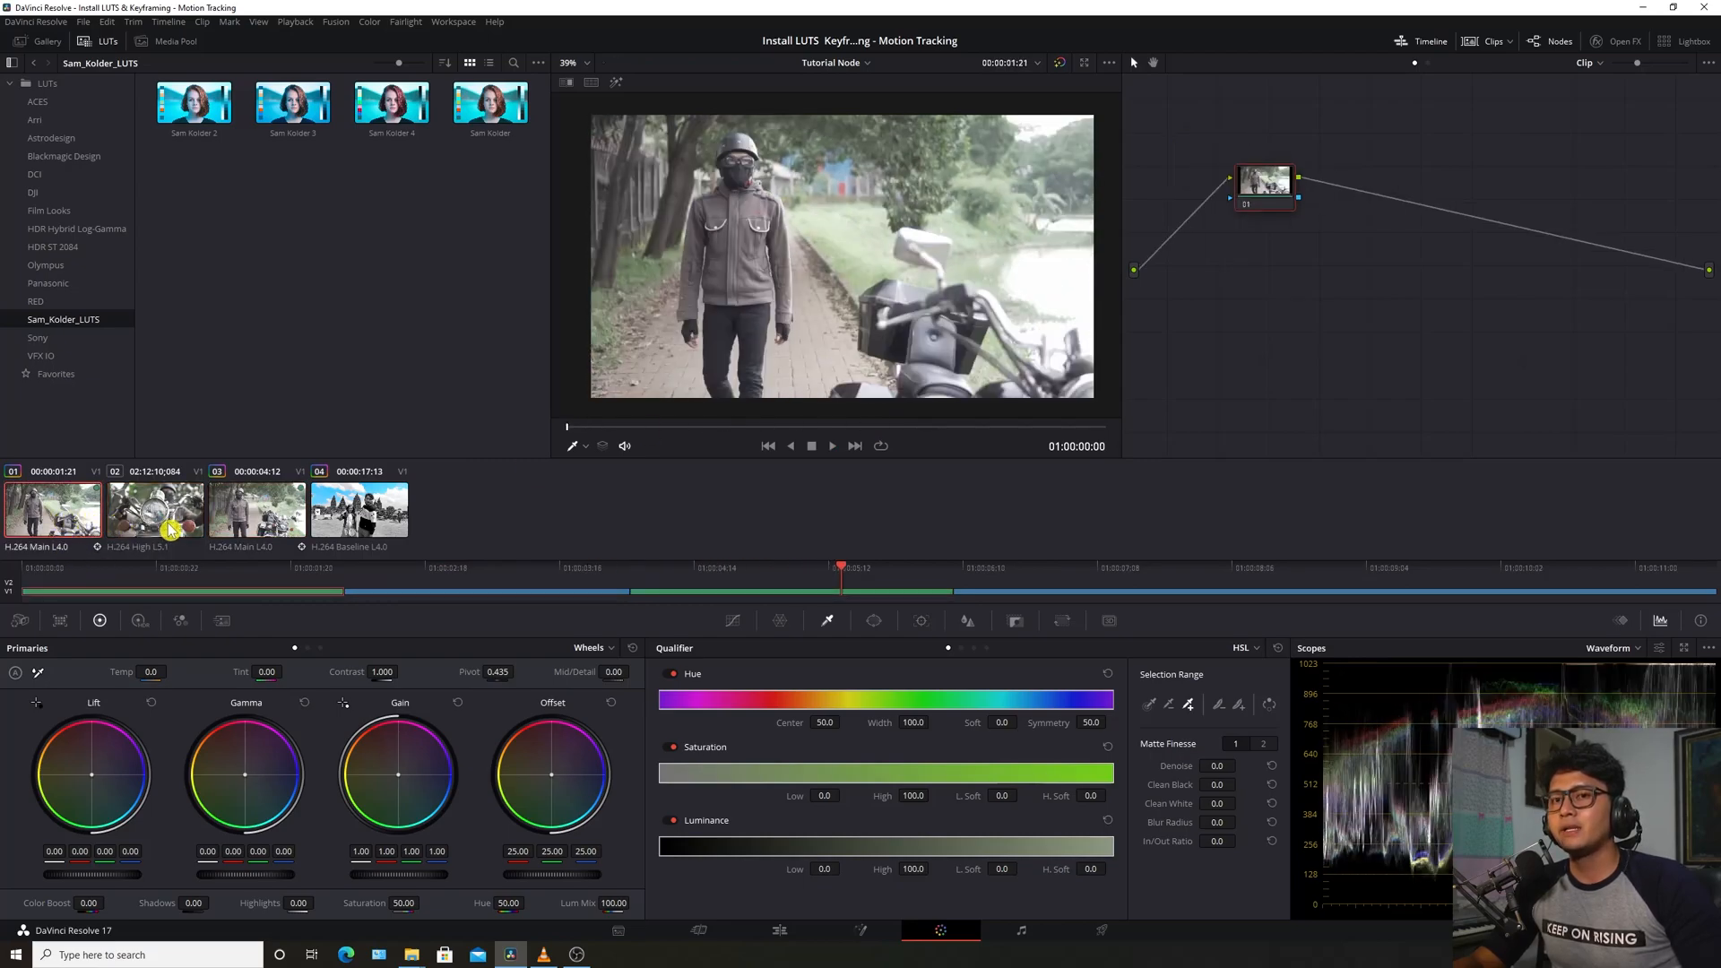
pyautogui.click(250, 515)
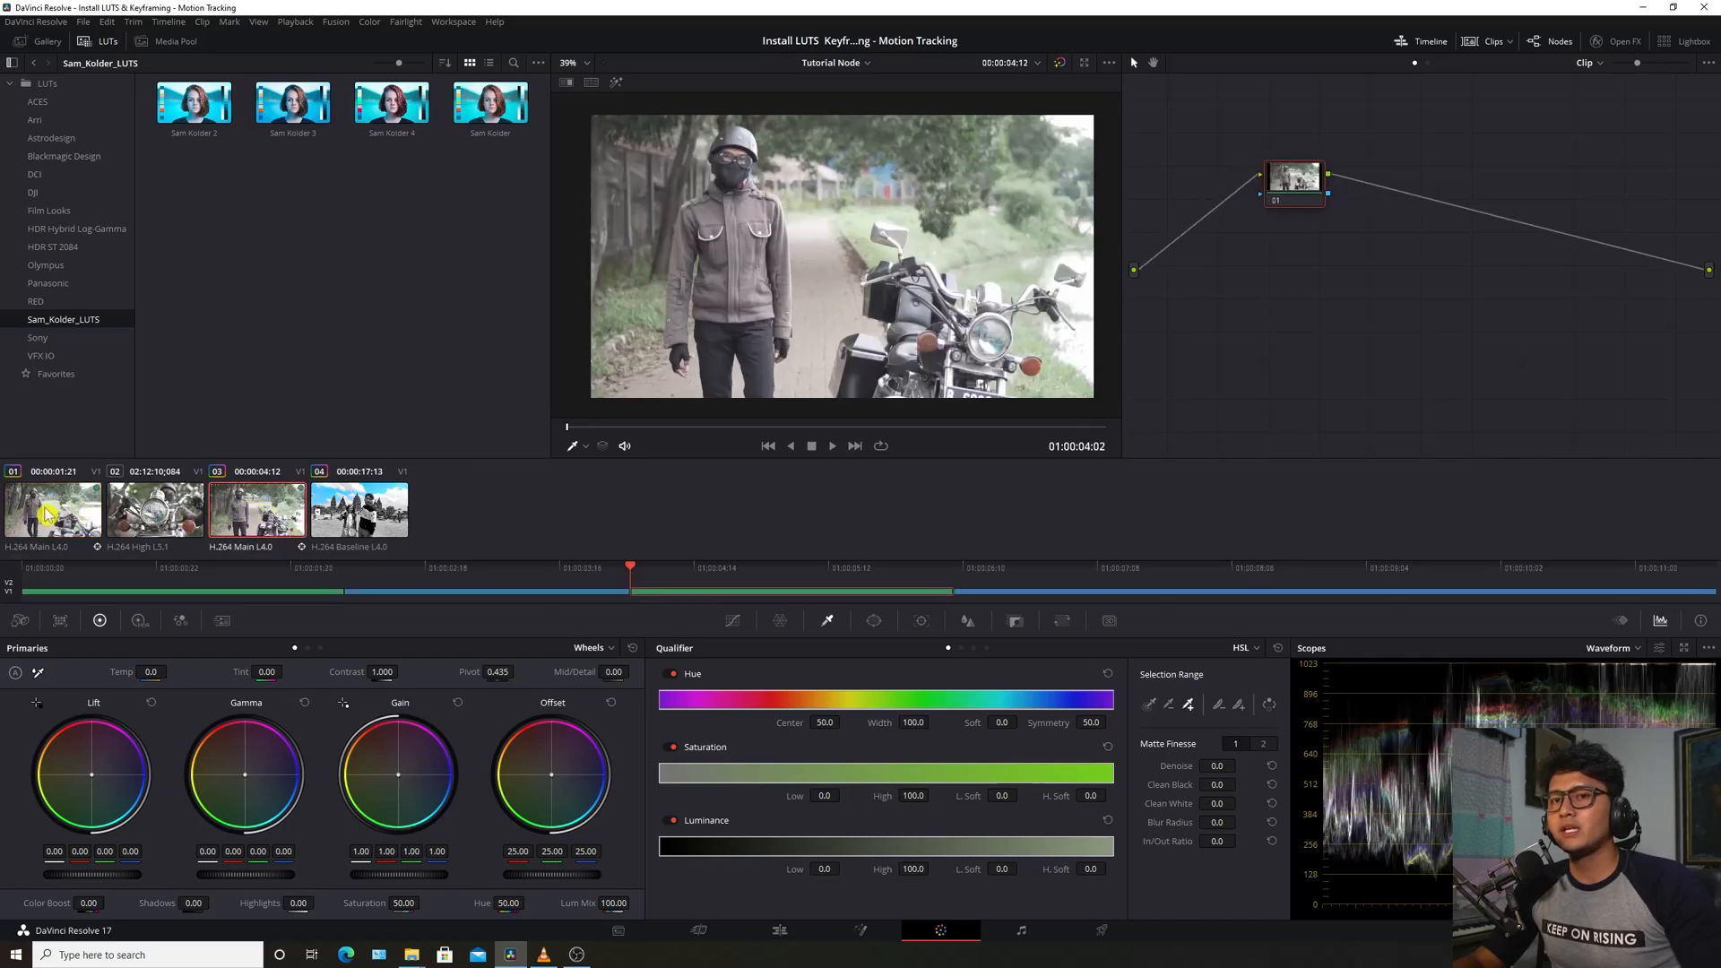
pyautogui.click(161, 515)
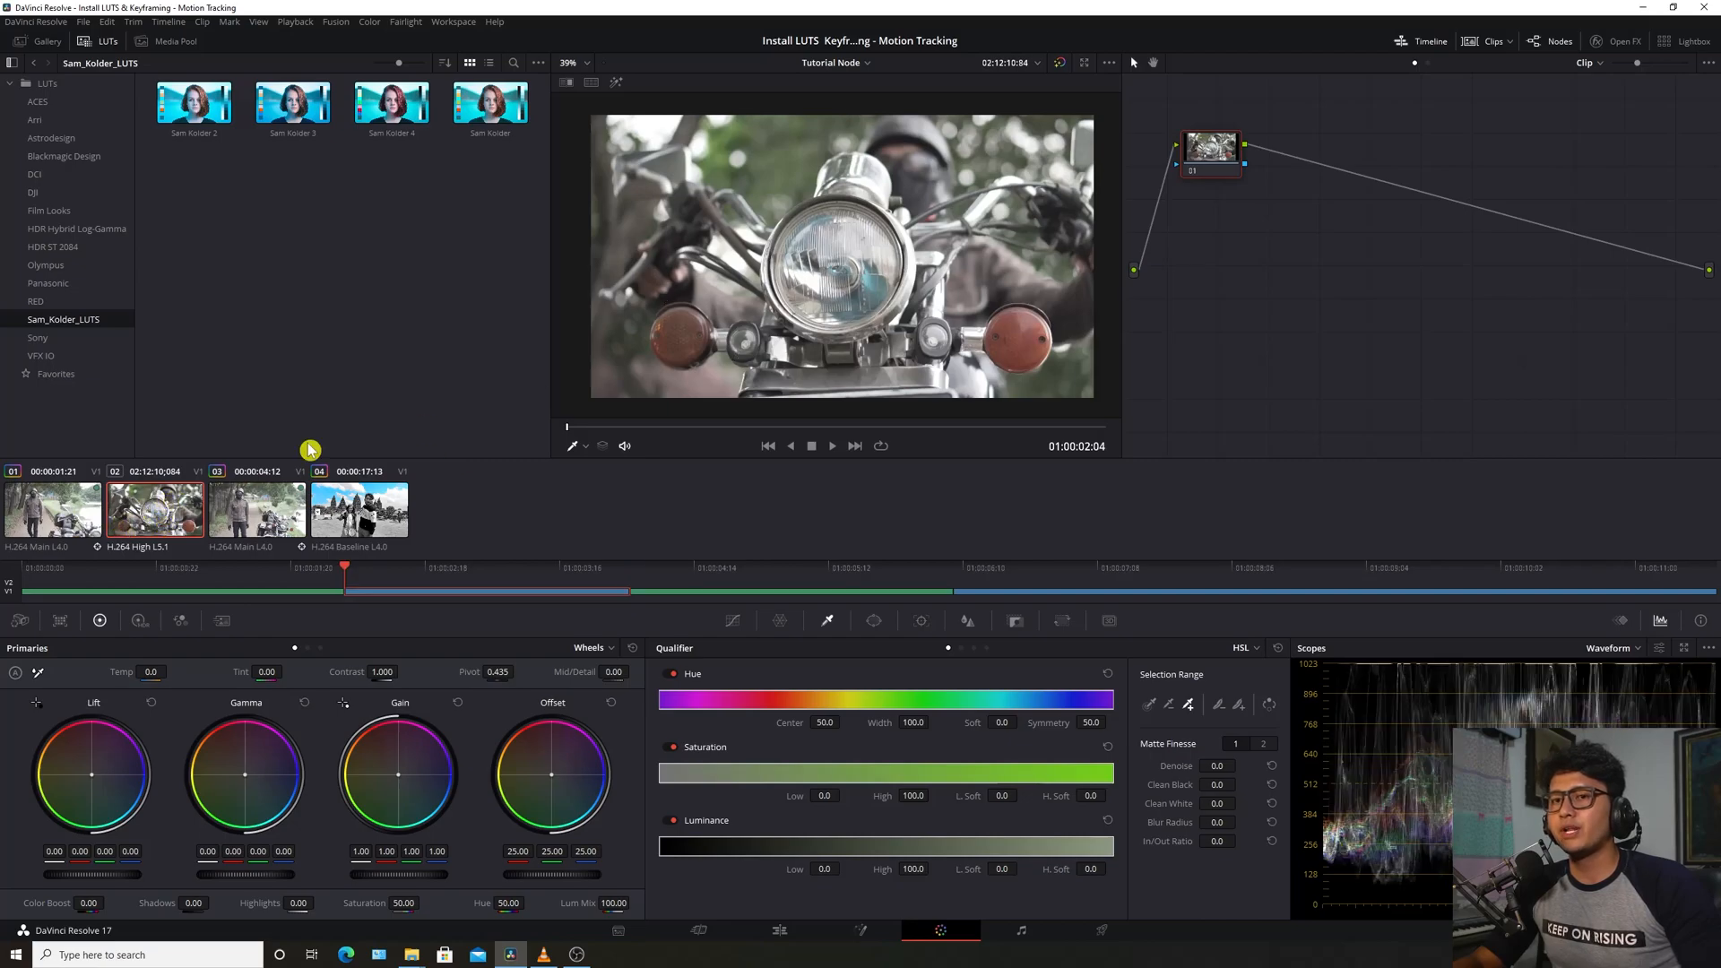
pyautogui.click(55, 514)
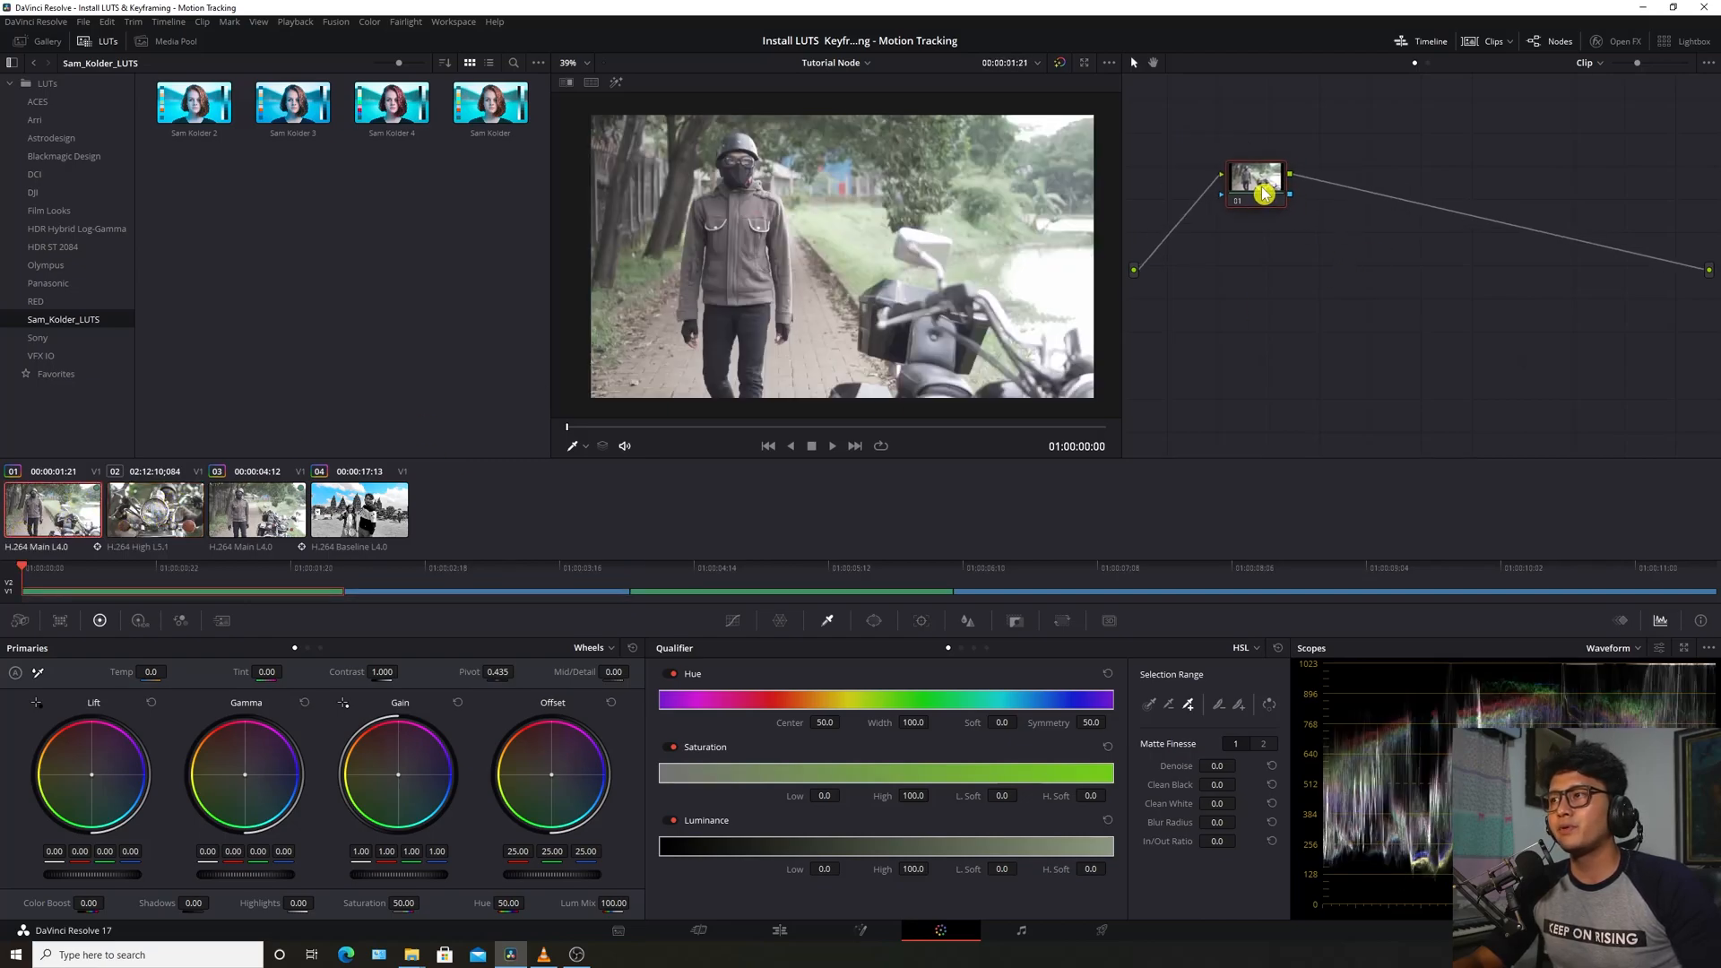
# Restore clip 01's grade with Gain raised to 1.06 and play it back
pyautogui.click(338, 887)
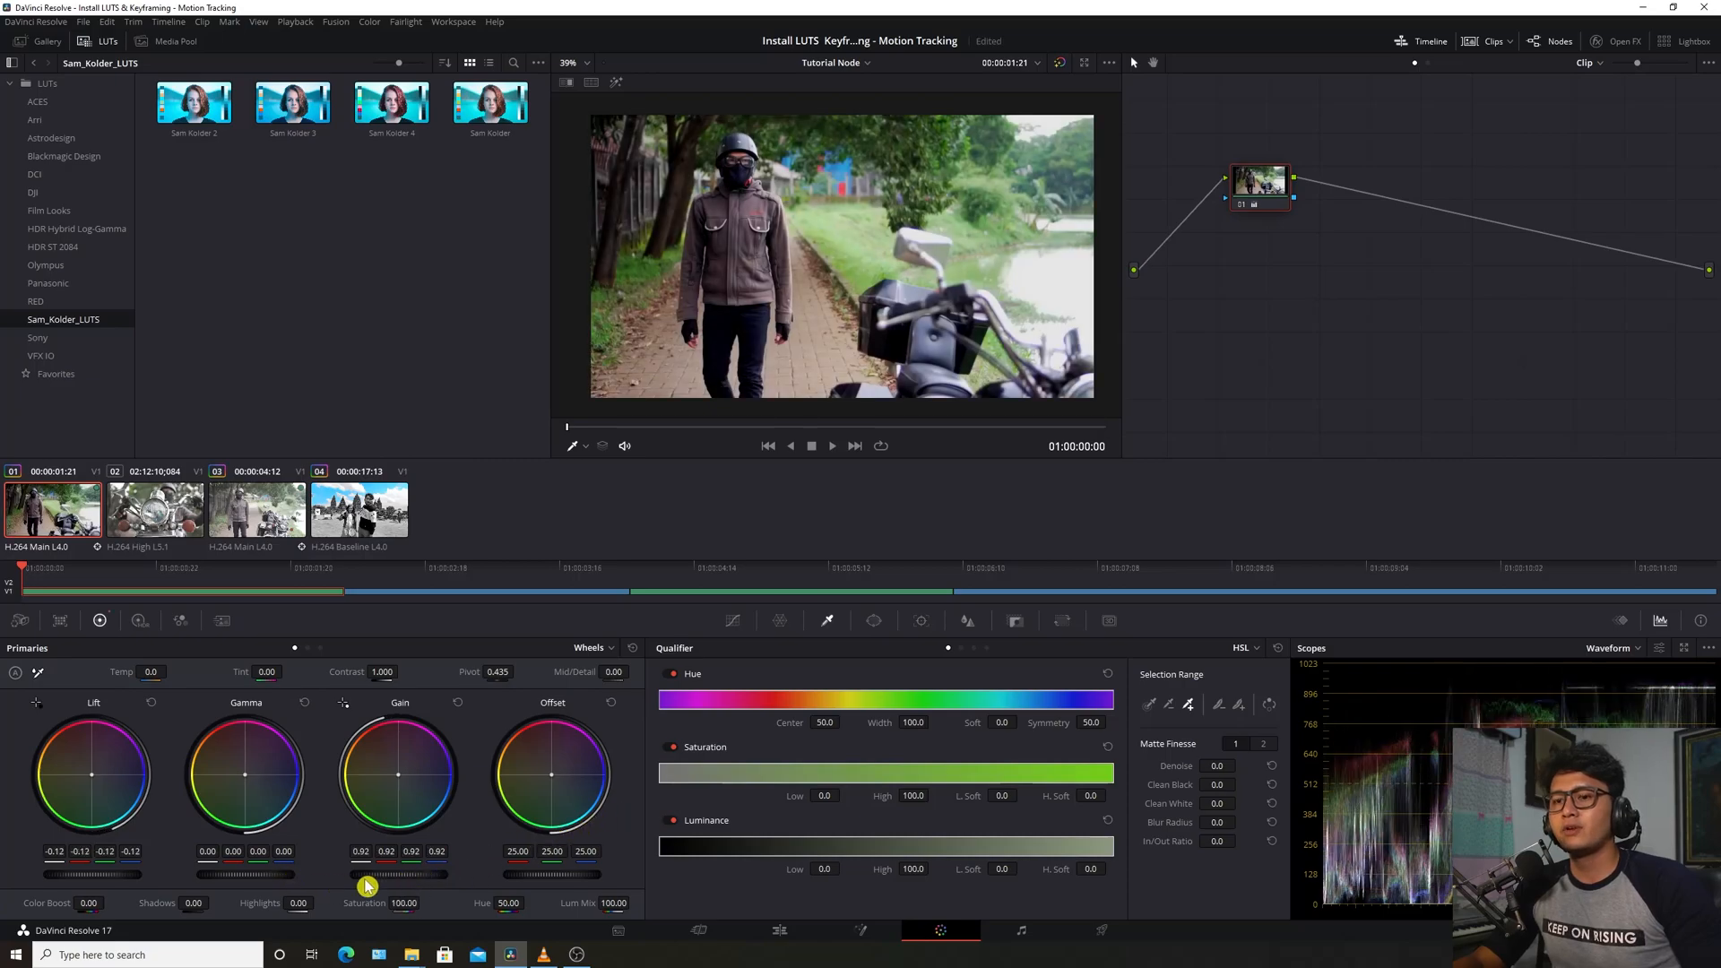
pyautogui.moveTo(393, 878); pyautogui.dragTo(448, 877)
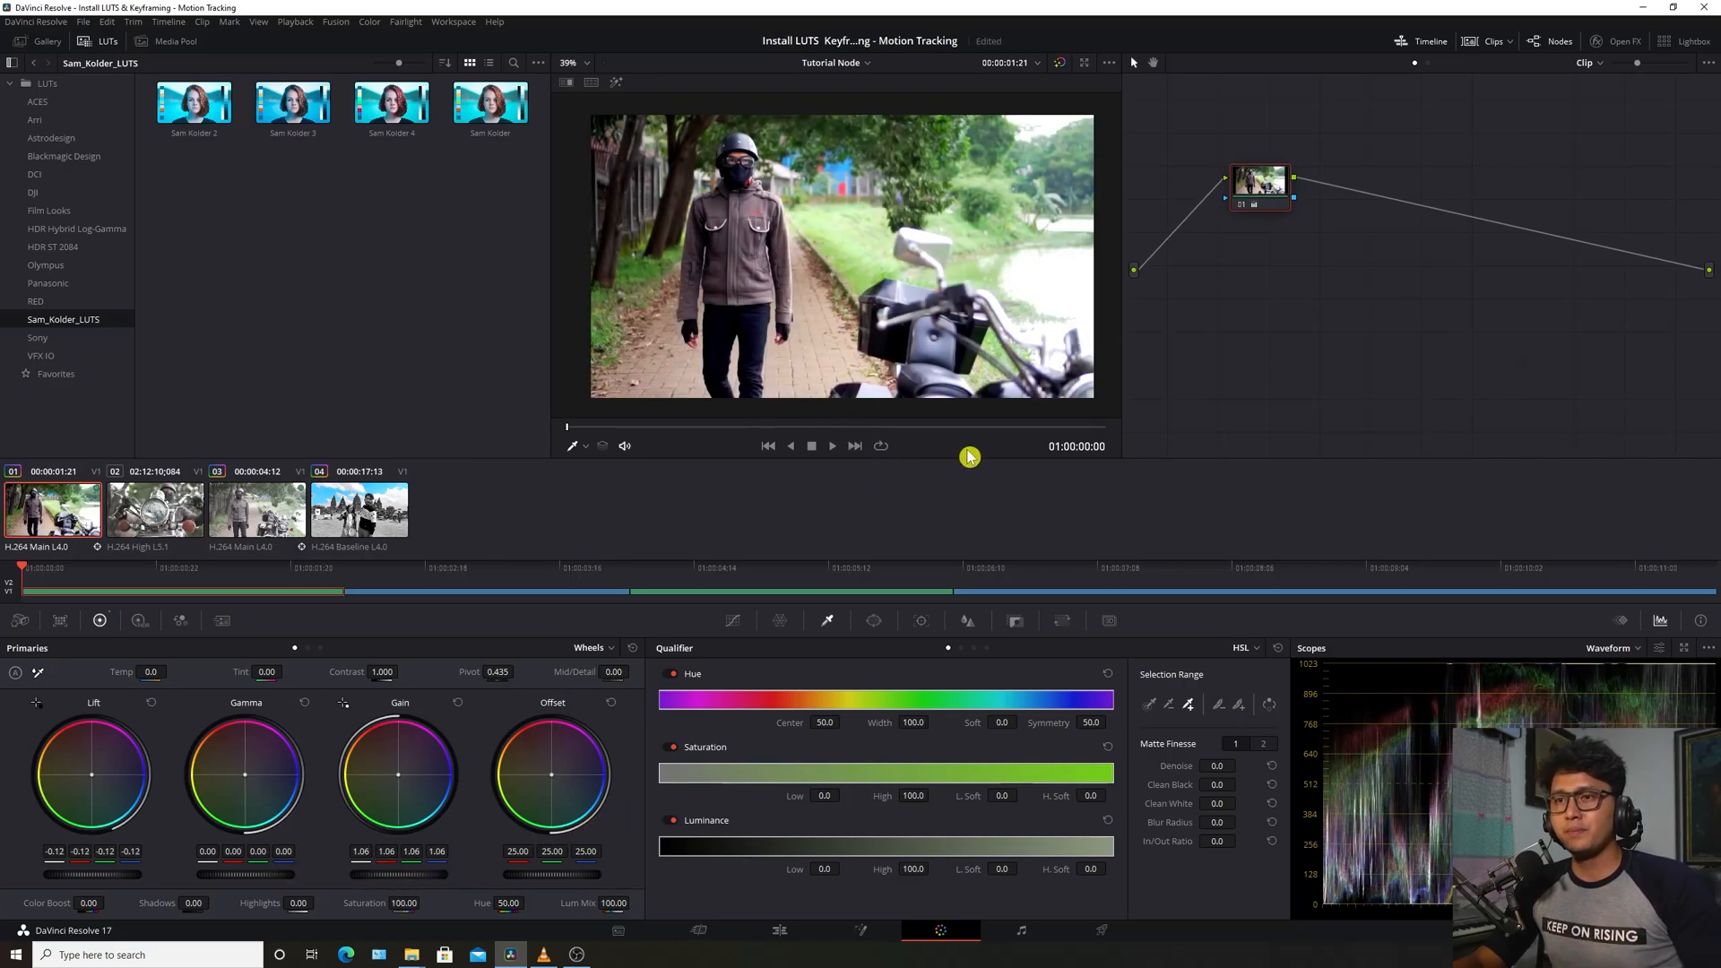
pyautogui.press('space')
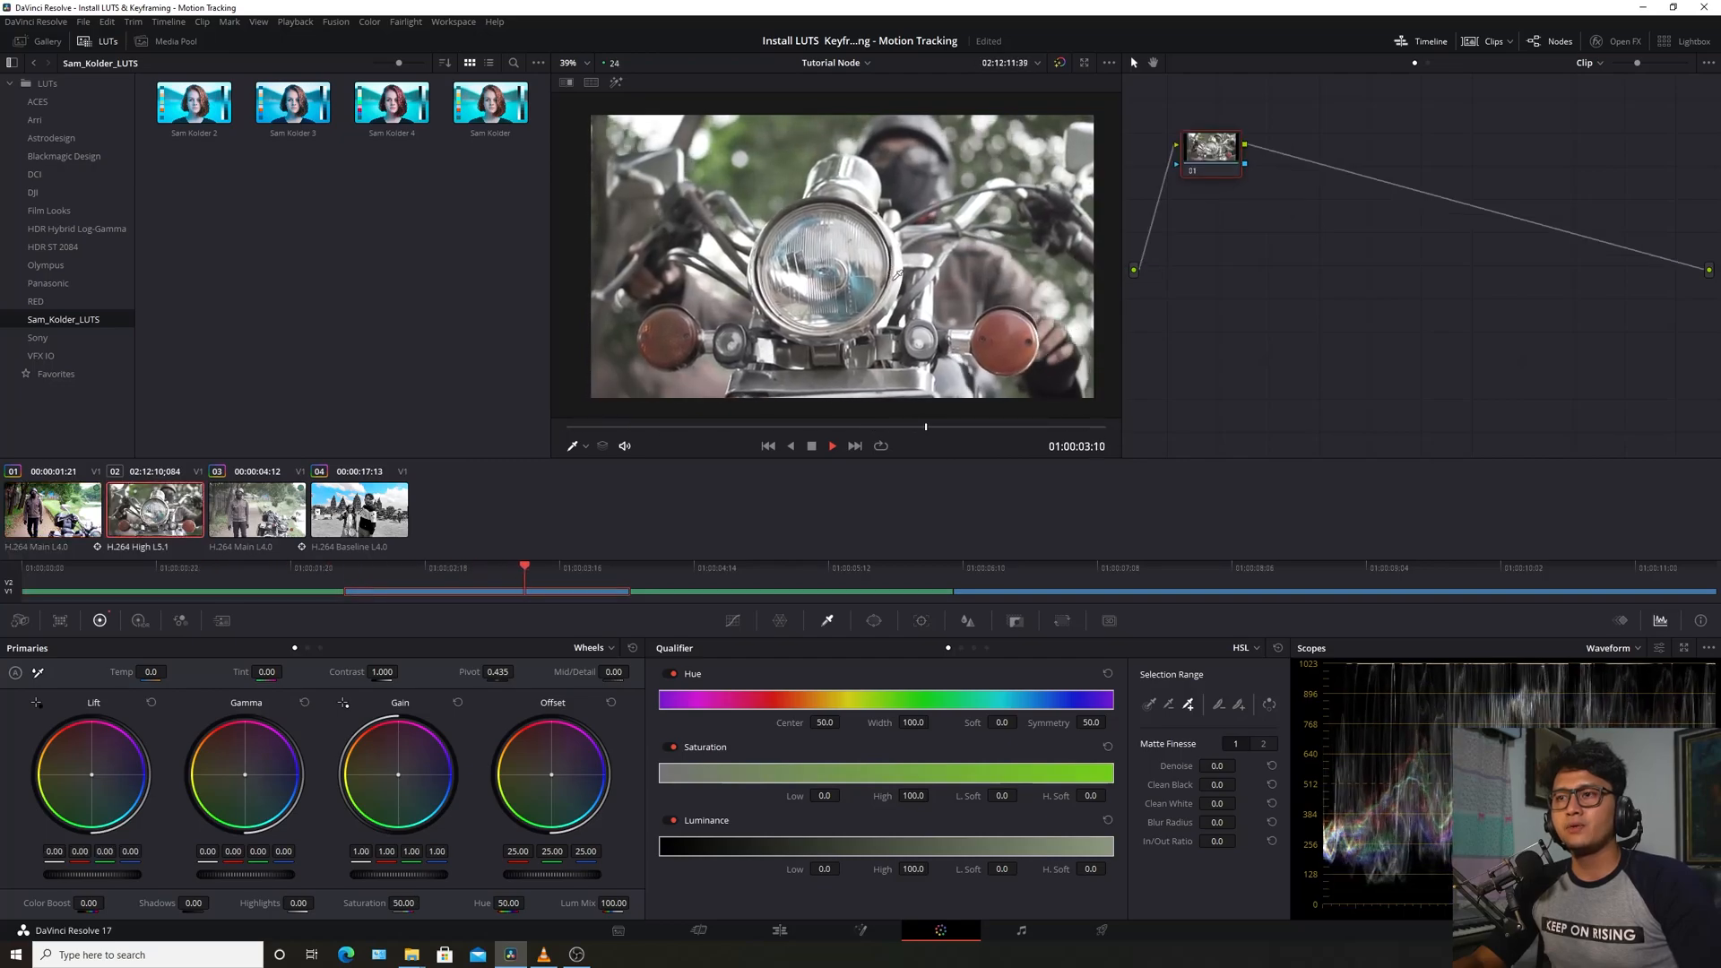
pyautogui.press('space')
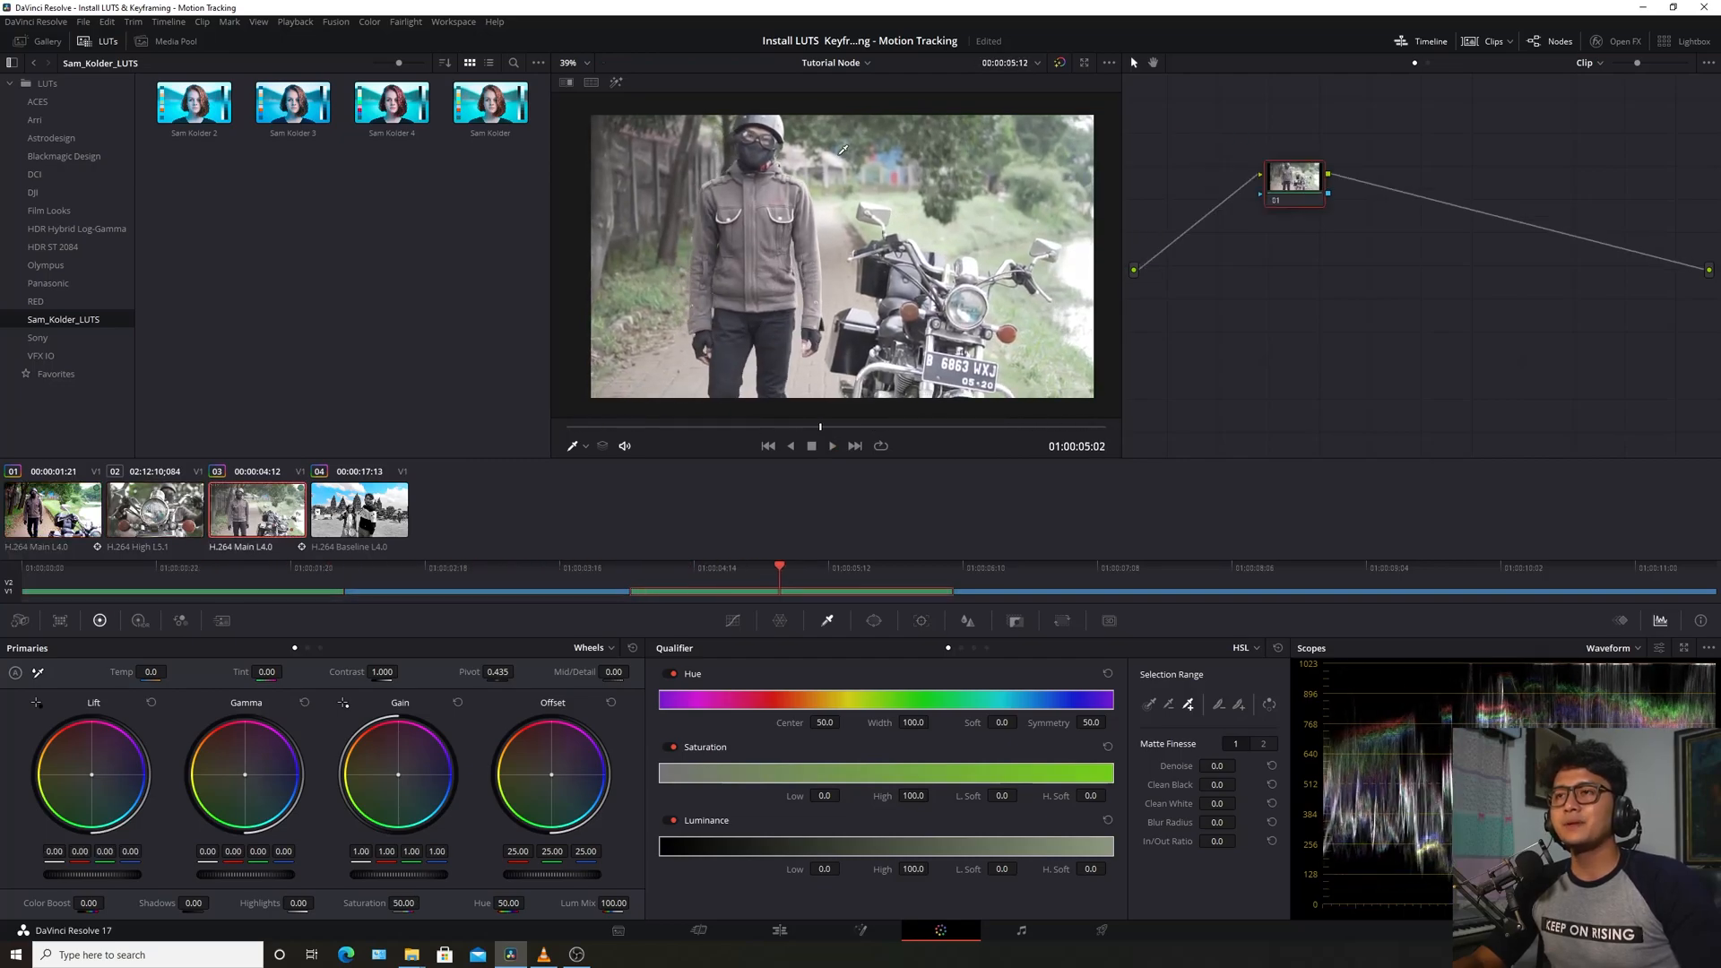
# Toggle the grade on and off, then compare with clip 03 and return to clip 01
pyautogui.press('Home')
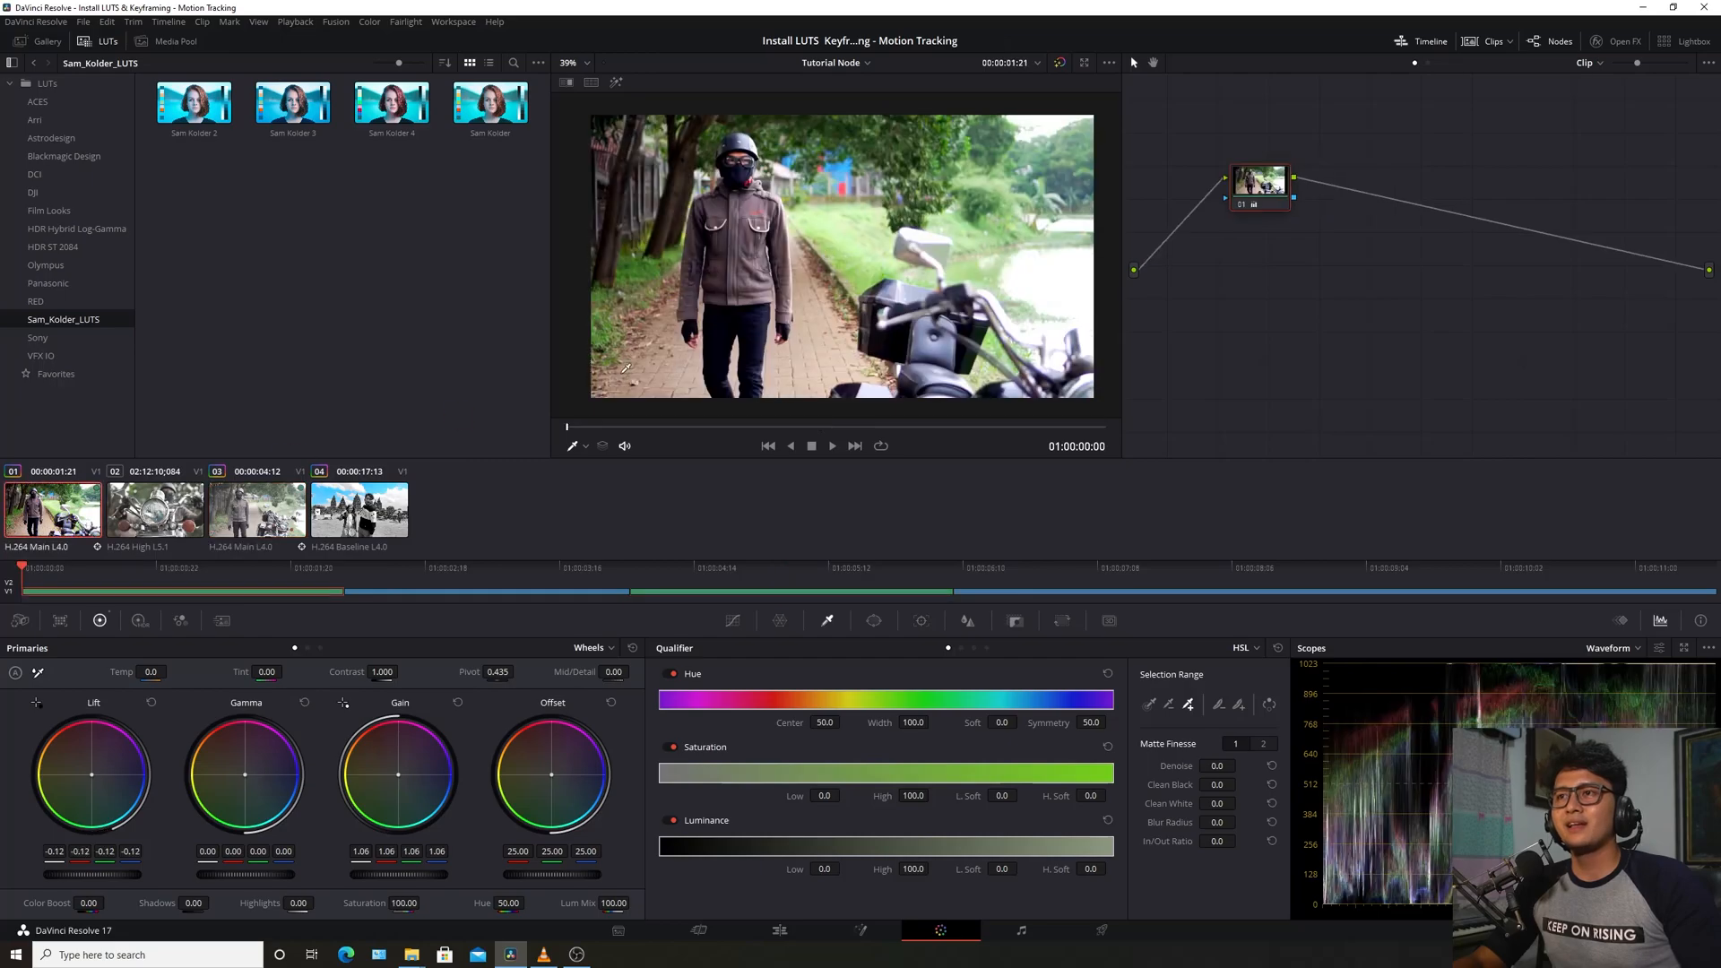
pyautogui.hotkey('shift', 'd')
pyautogui.hotkey('shift', 'd')
pyautogui.hotkey('shift', 'd')
pyautogui.hotkey('shift', 'd')
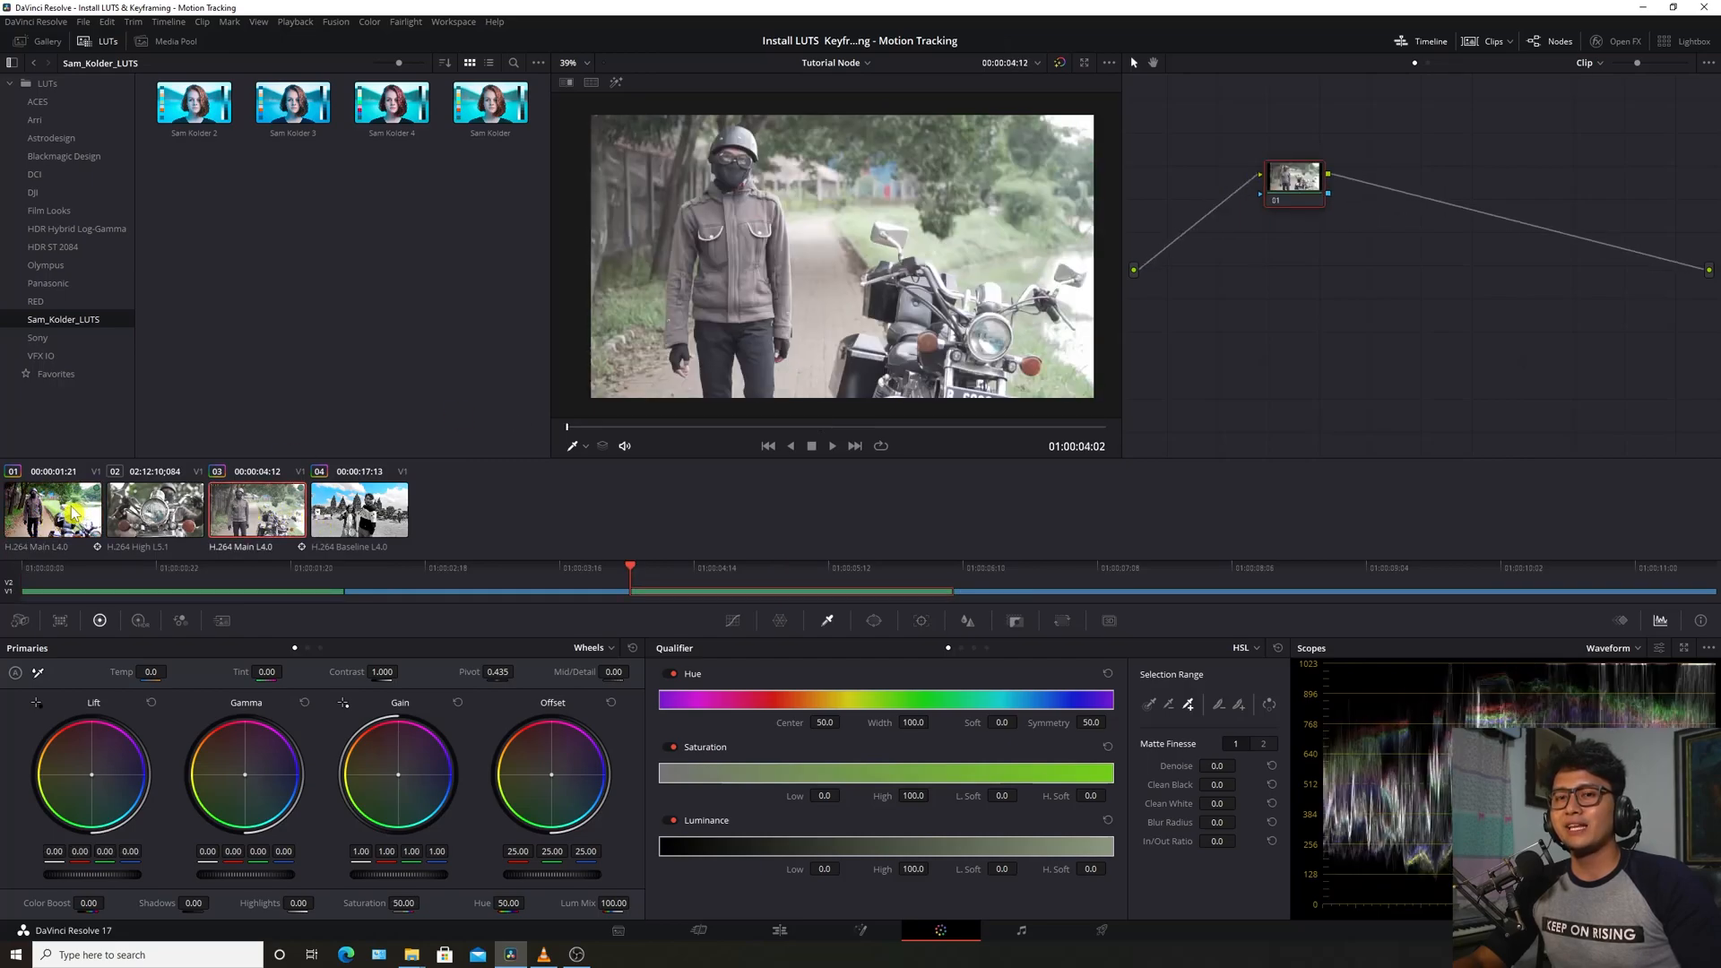
pyautogui.click(233, 527)
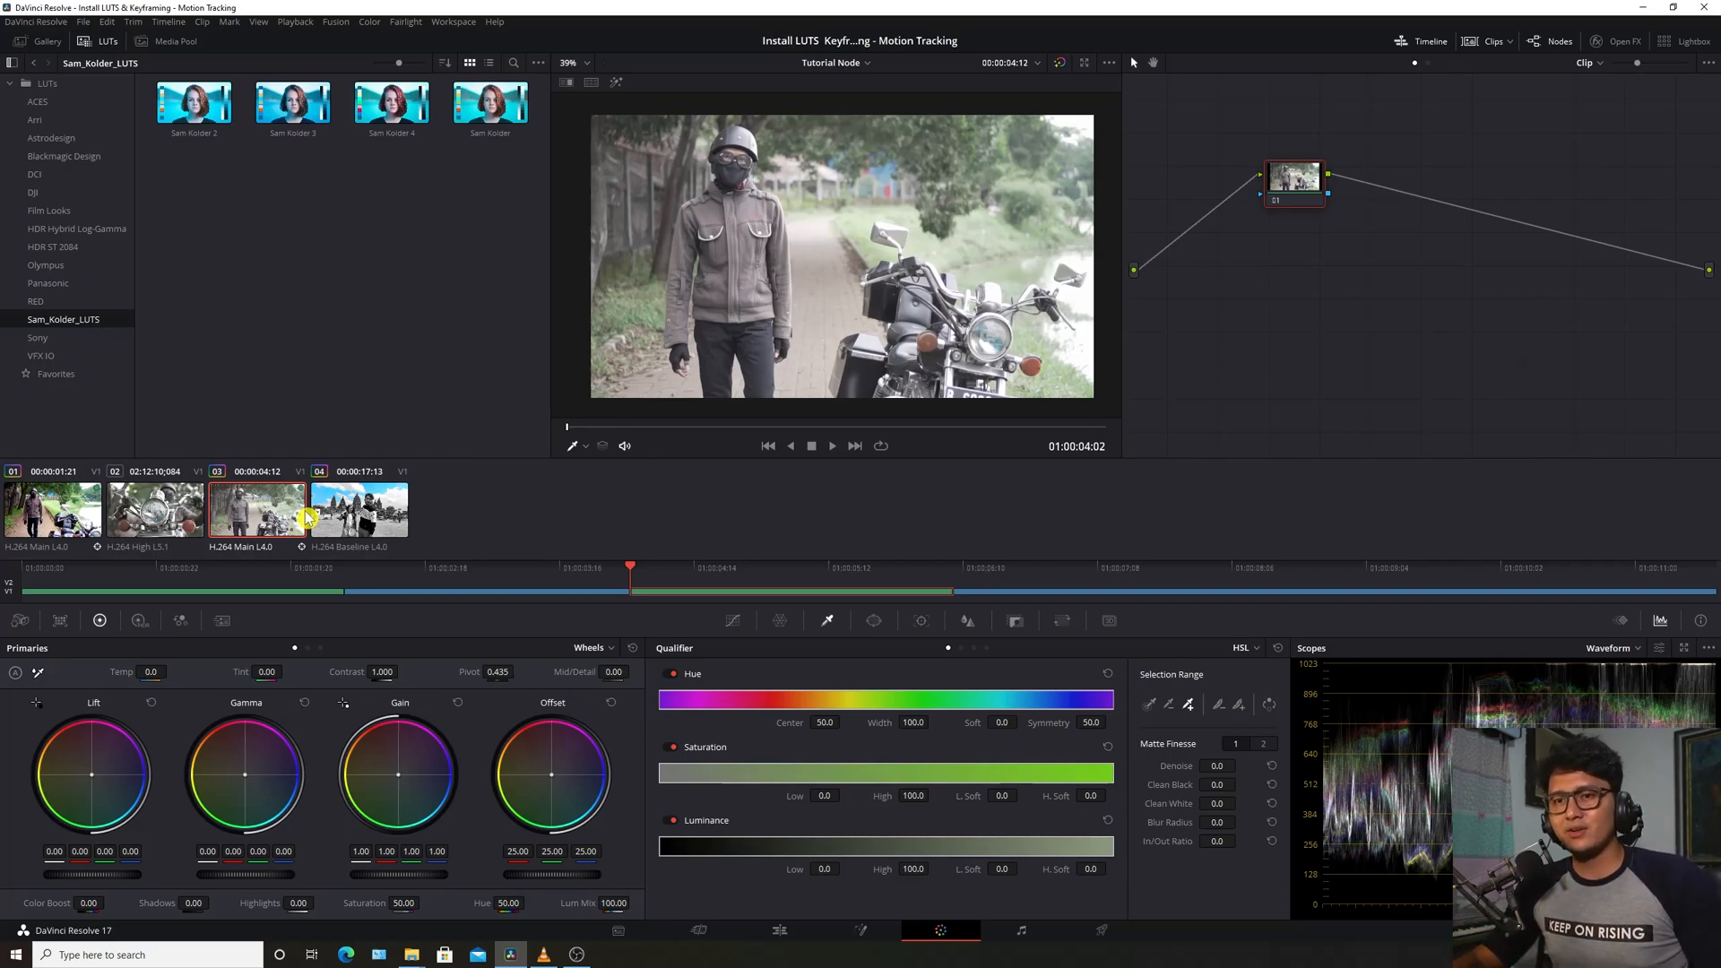
pyautogui.click(38, 517)
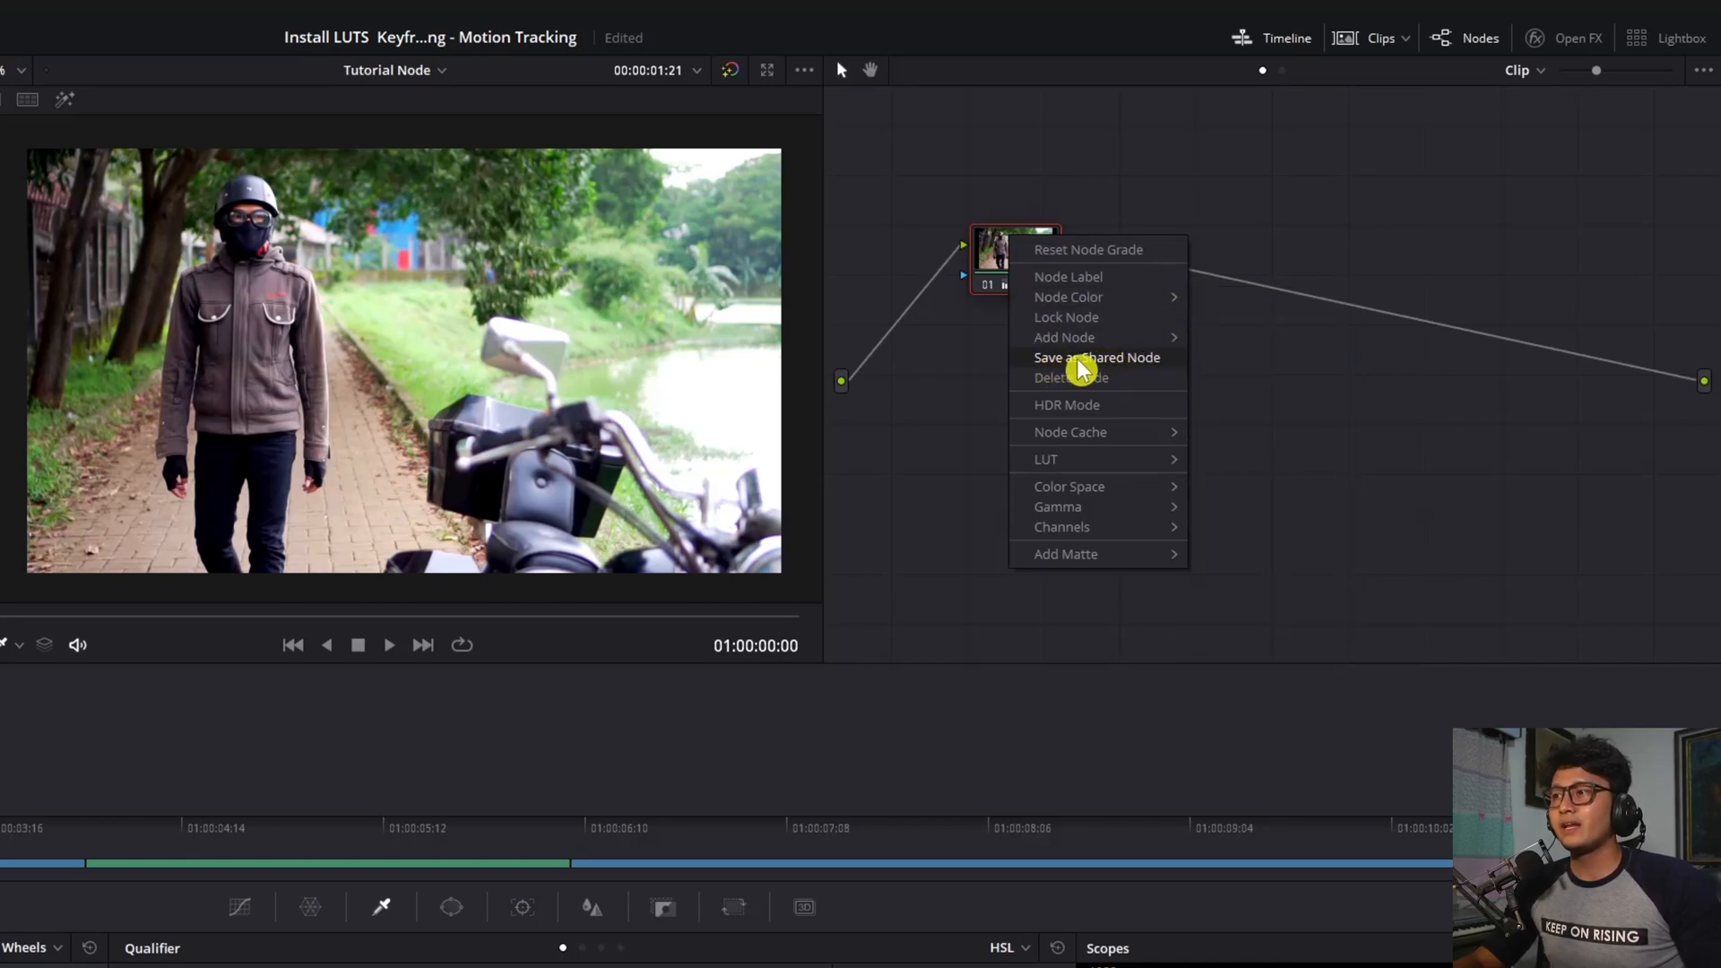
# Save clip 01's node as a shared node and add Shared Node 1 after clip 03's node 01
pyautogui.click(1141, 360)
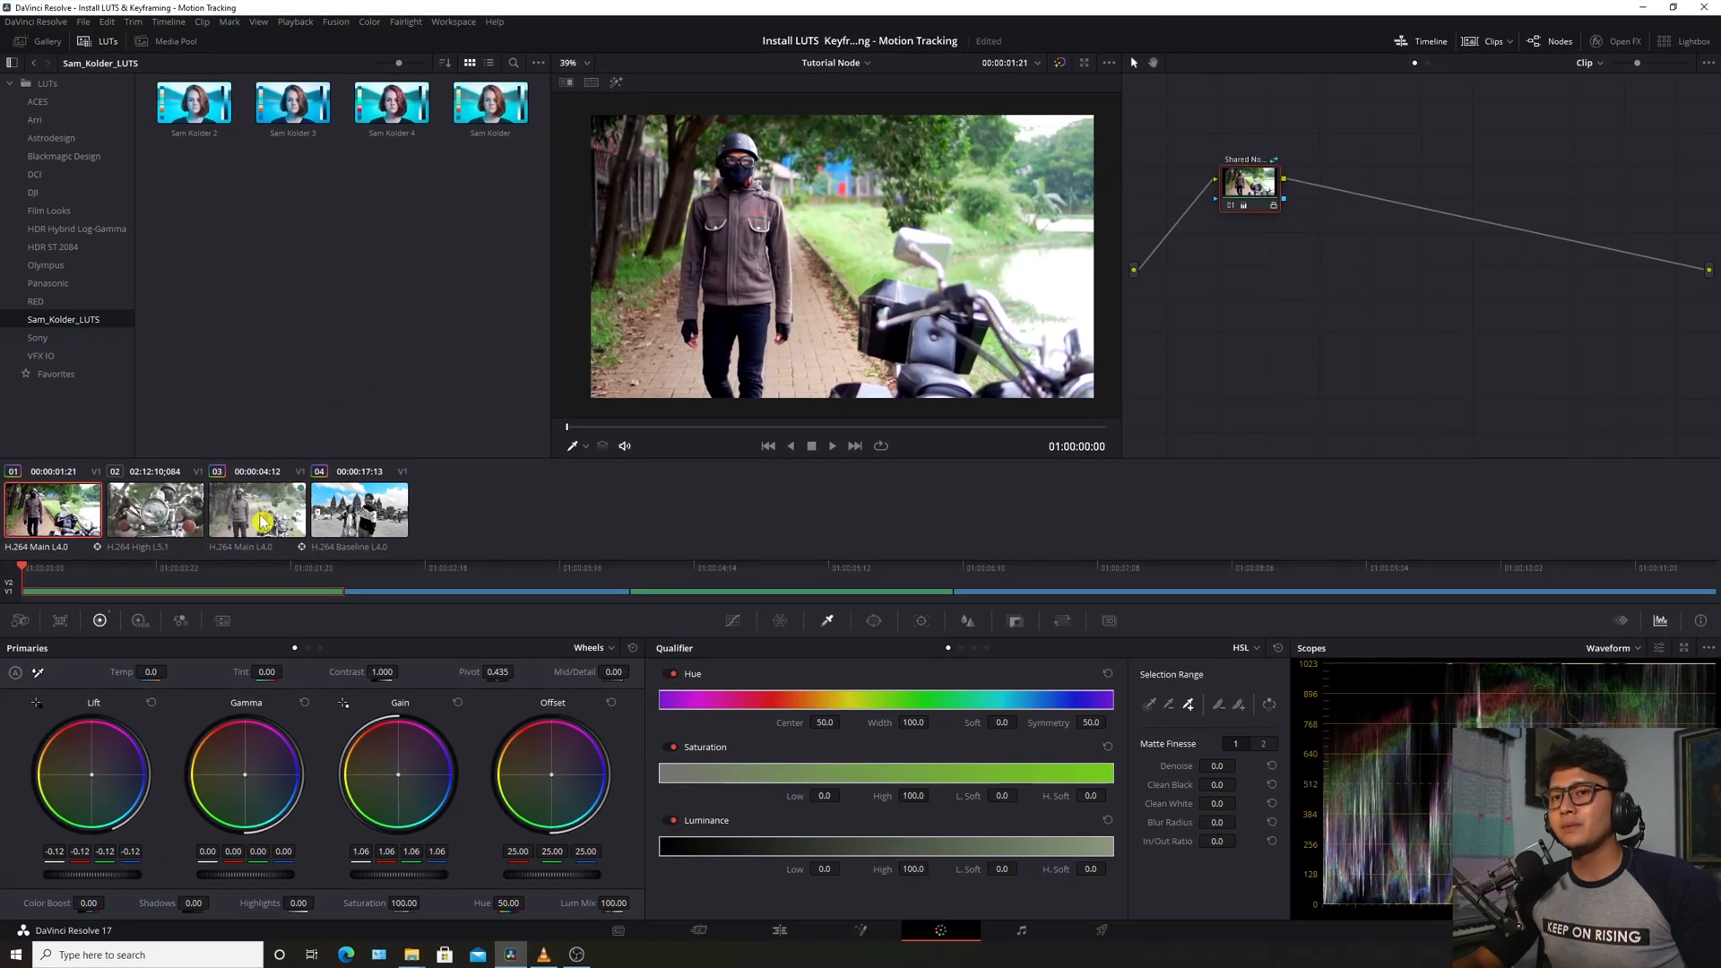
pyautogui.click(261, 522)
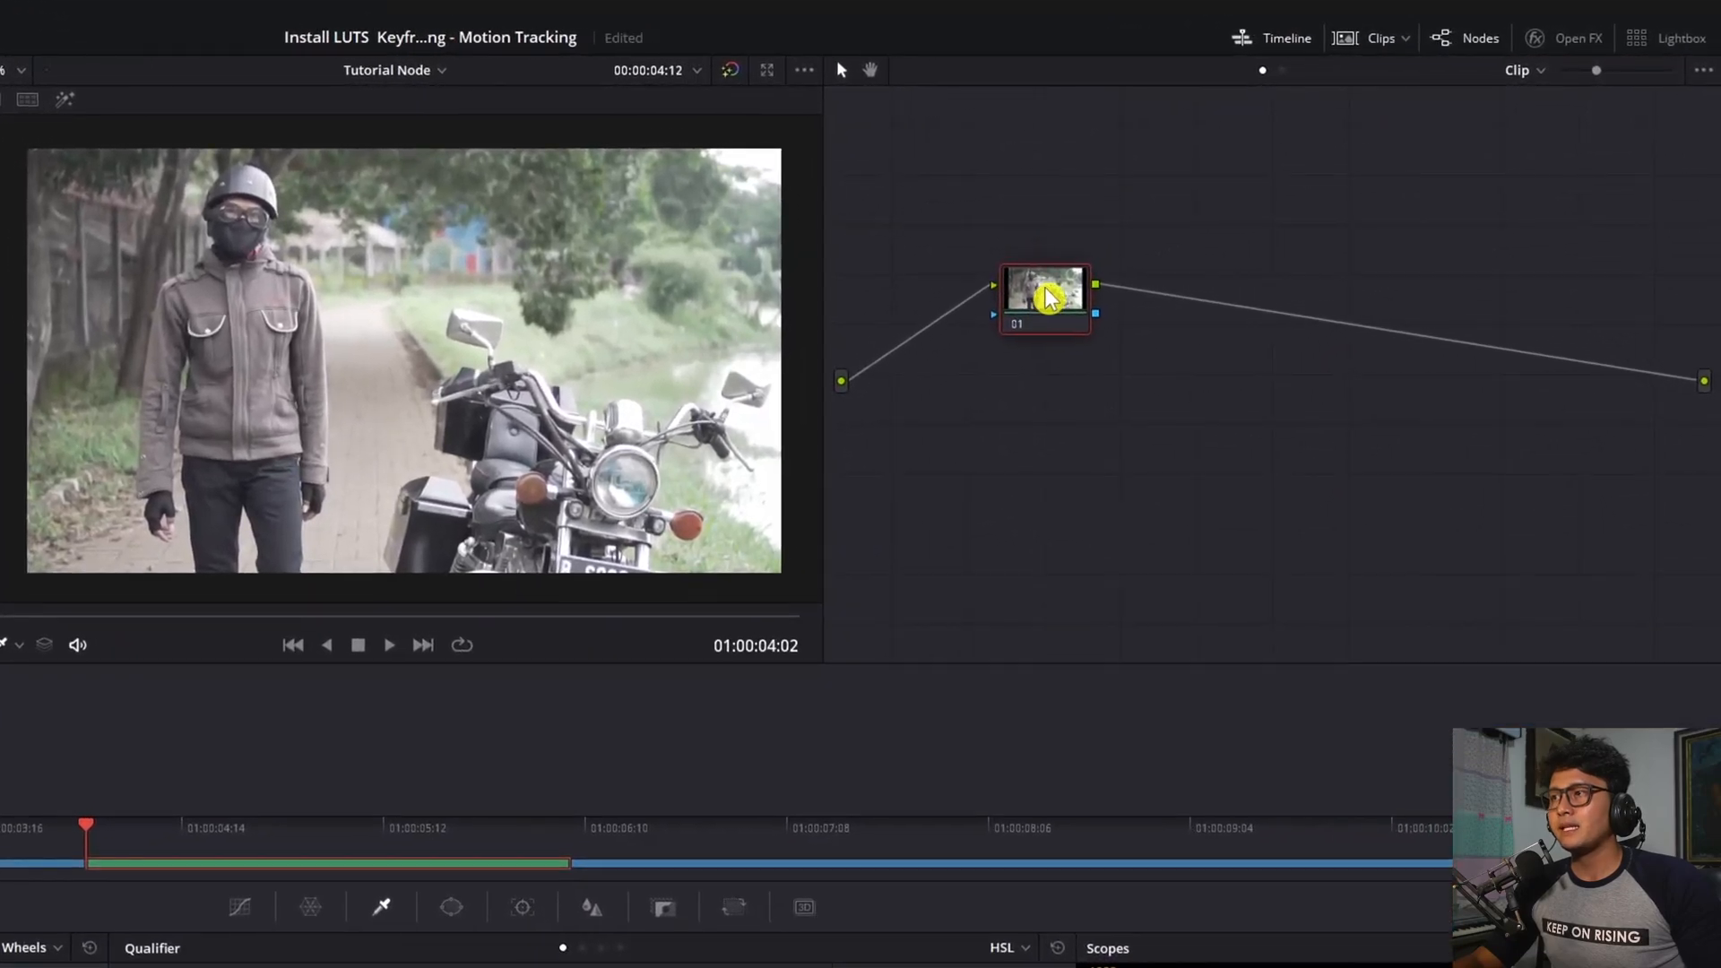
pyautogui.rightClick(1138, 260)
pyautogui.moveTo(1213, 349)
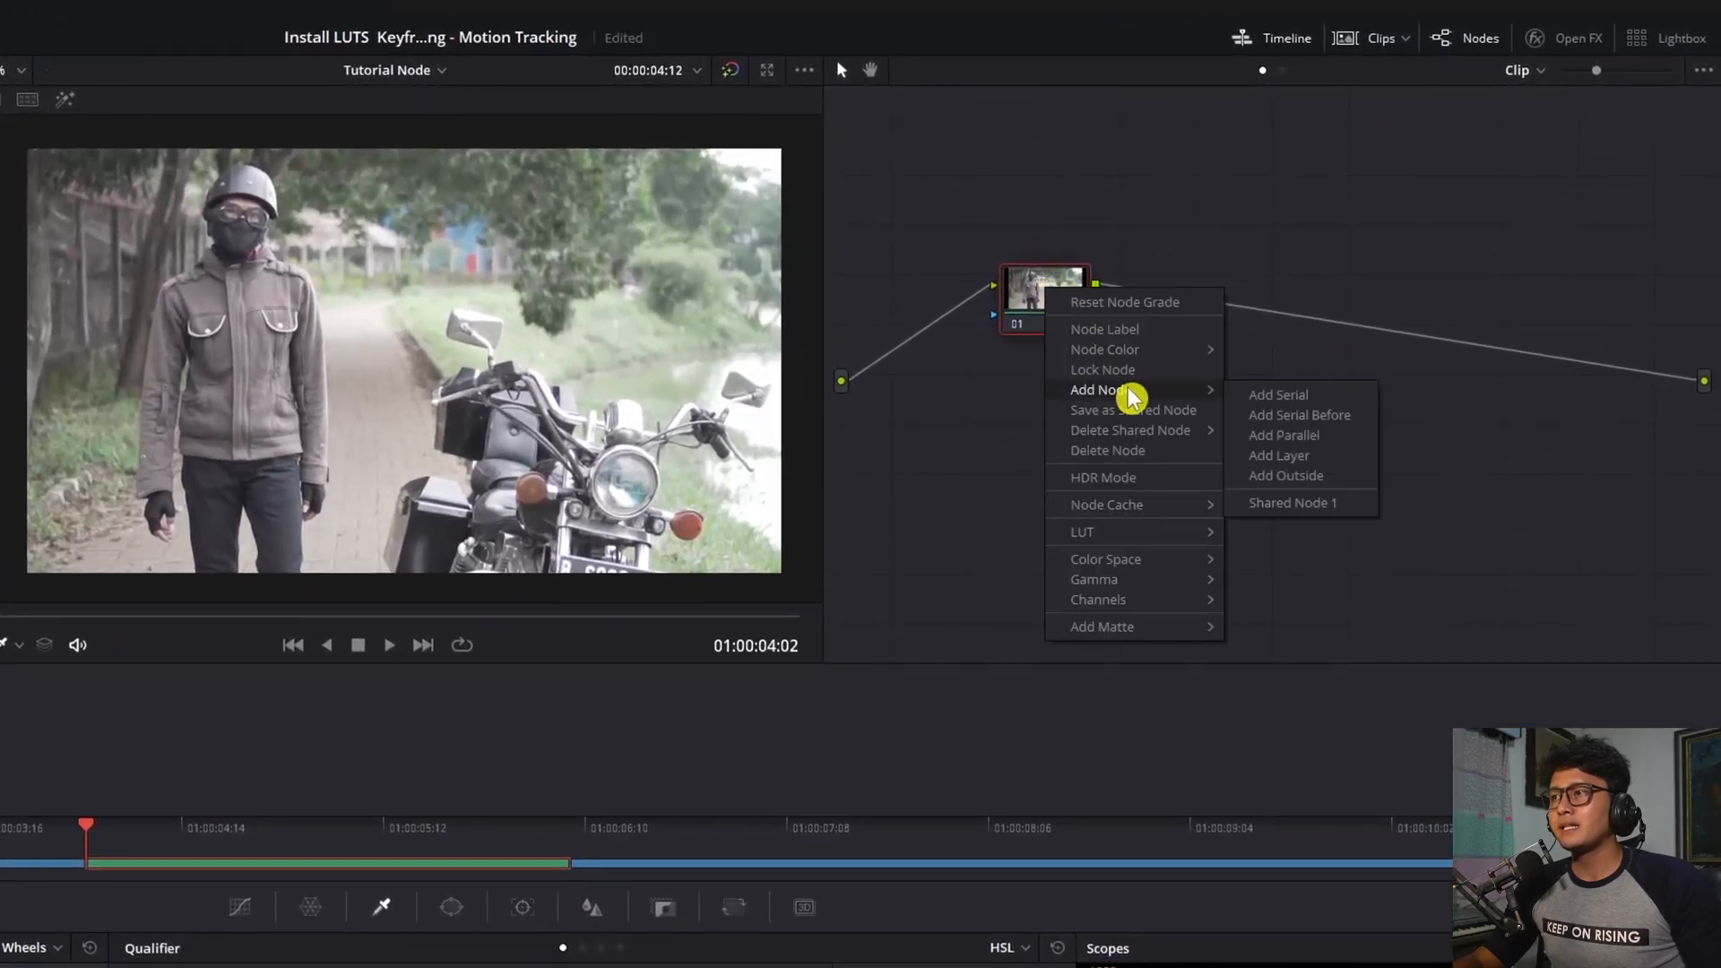
pyautogui.click(1342, 507)
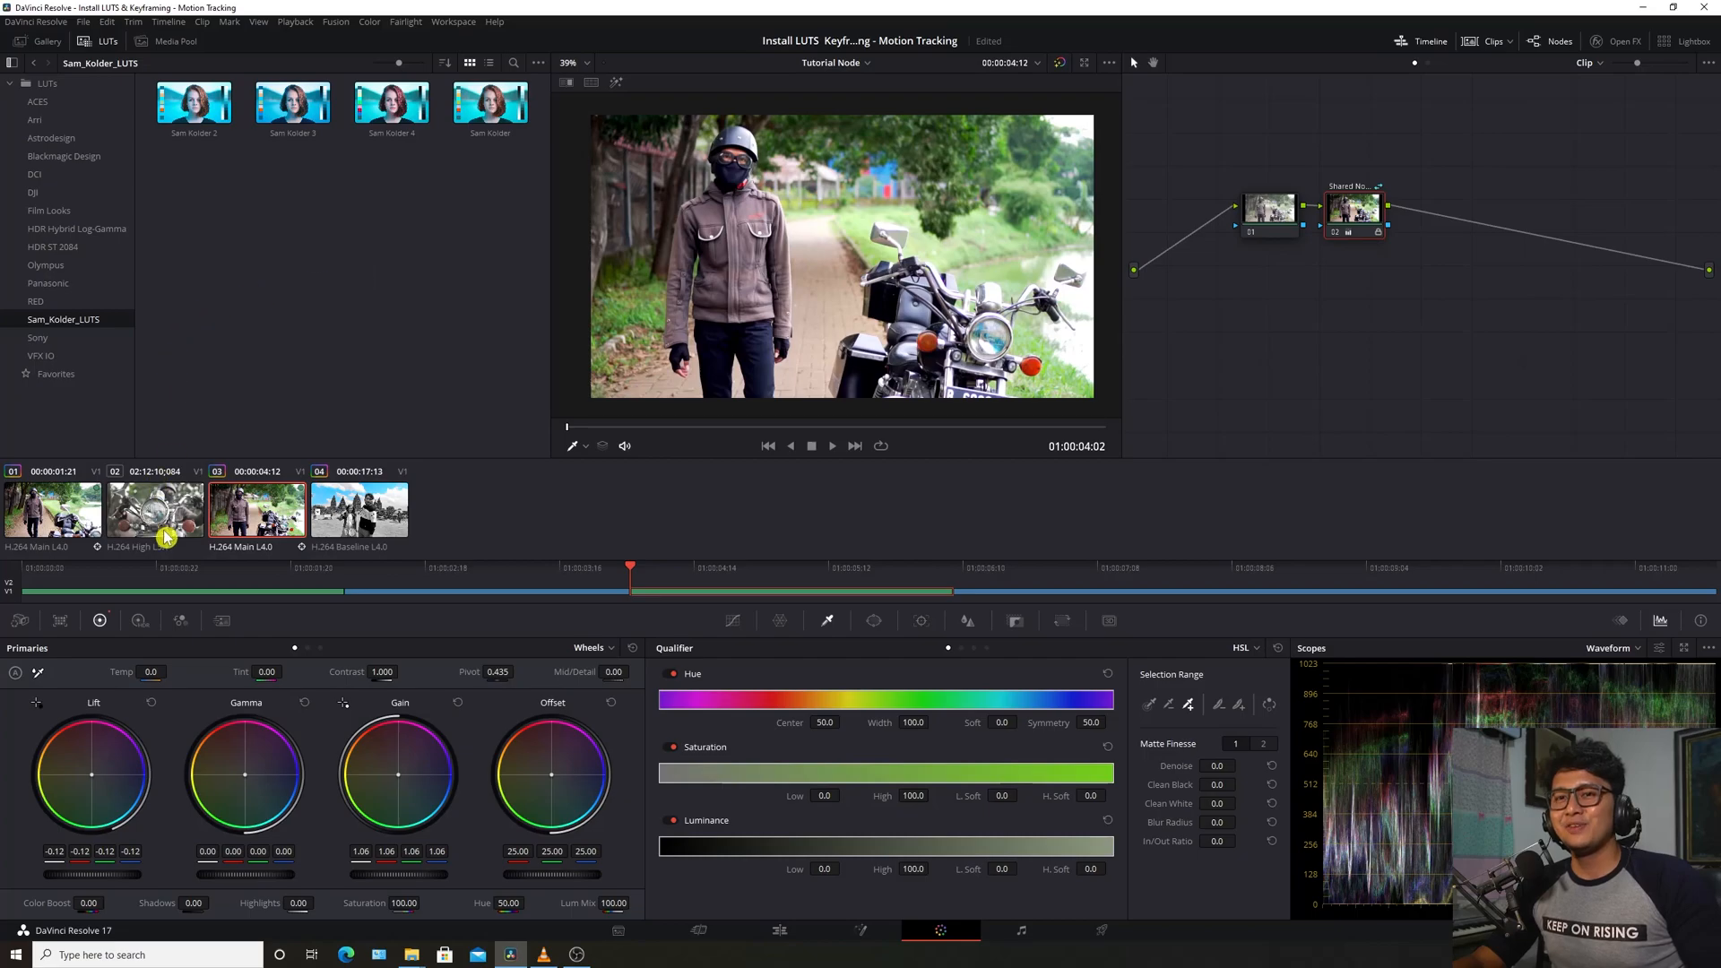
# Add Shared Node 1 after node 01 on headlight clip 02
pyautogui.click(166, 536)
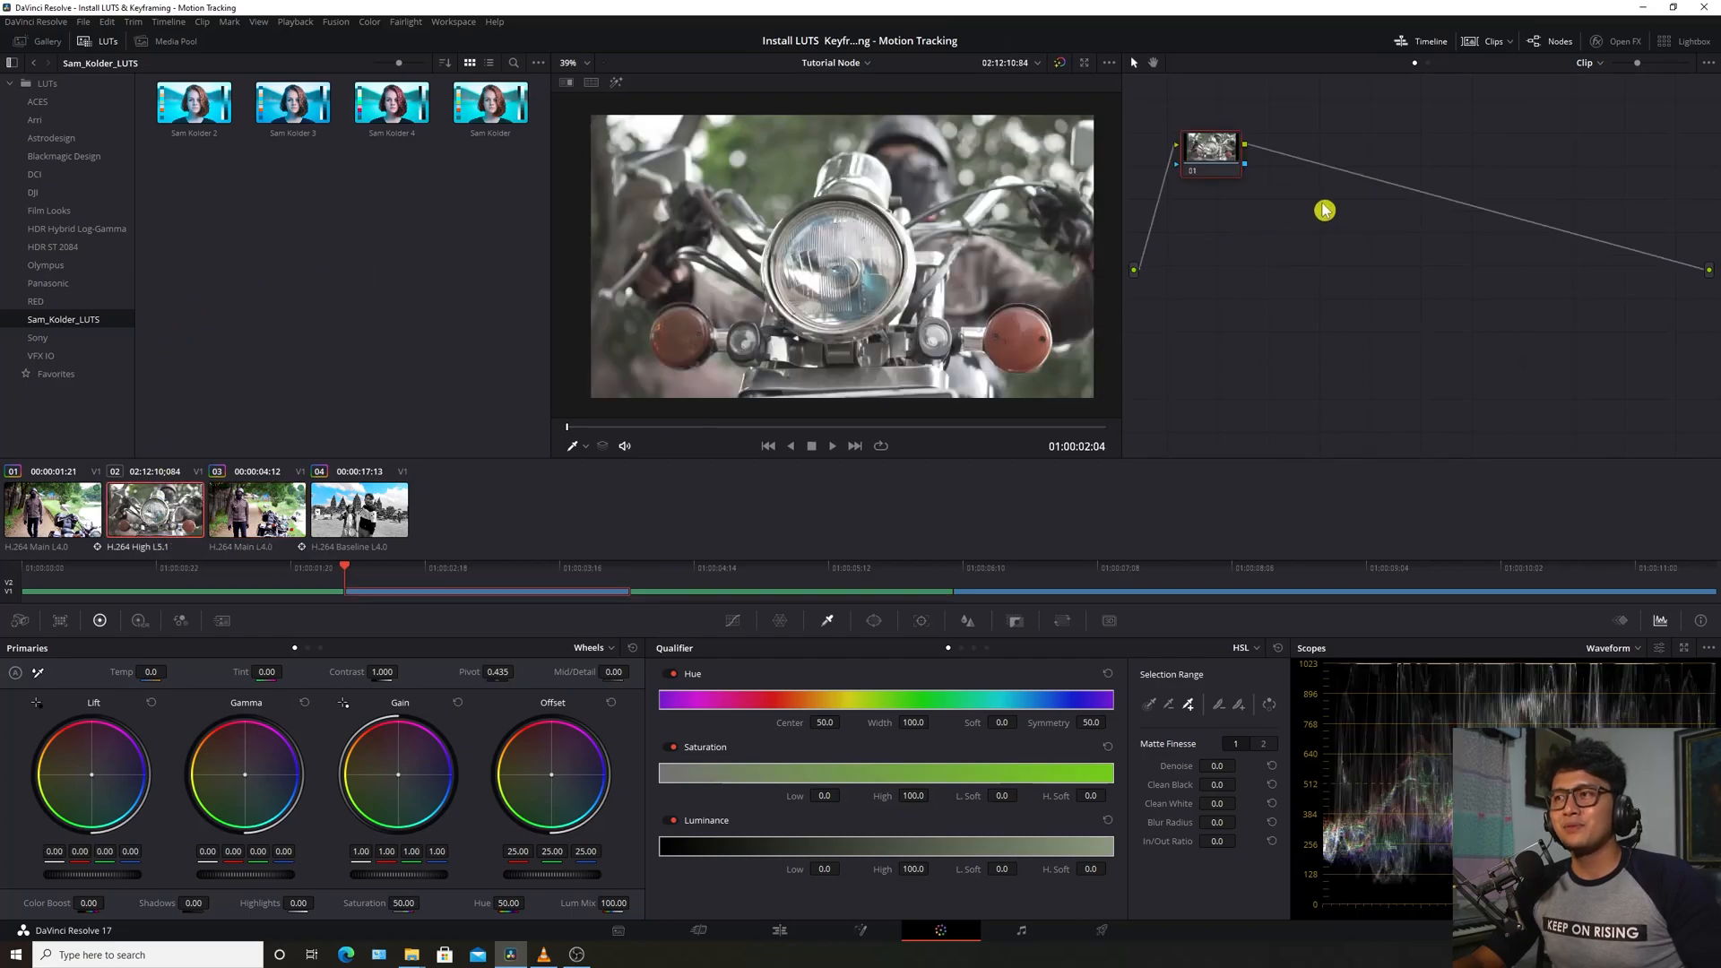
pyautogui.rightClick(1214, 148)
pyautogui.moveTo(1298, 211)
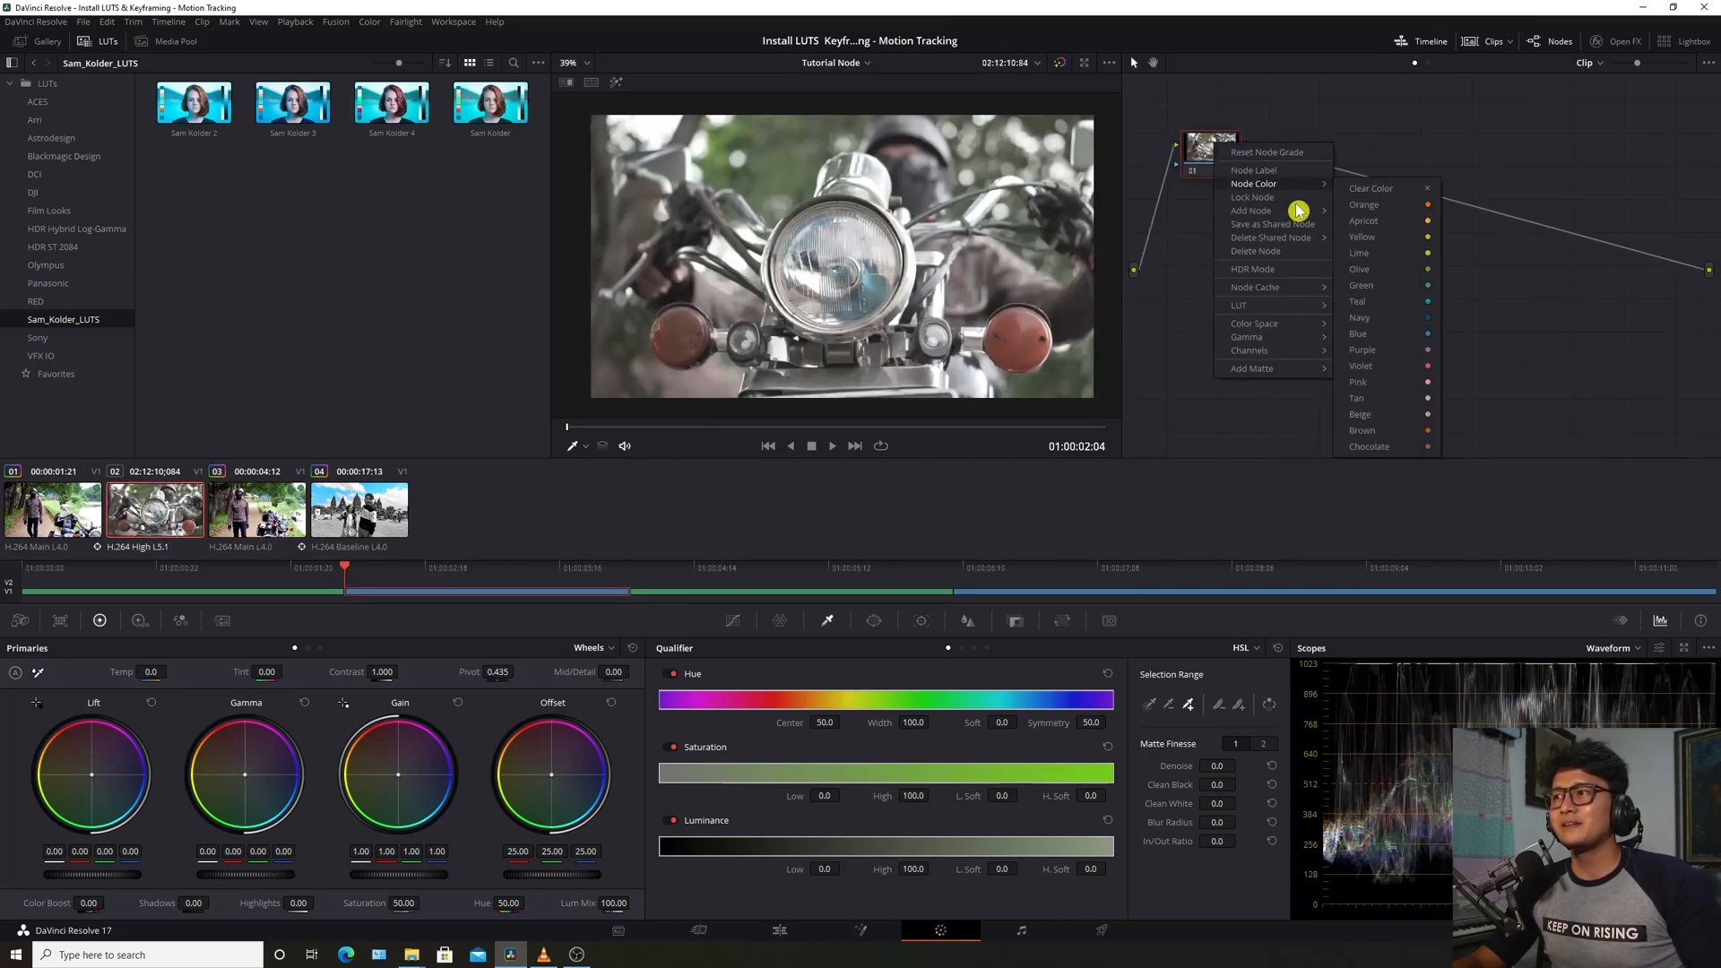
pyautogui.click(1386, 293)
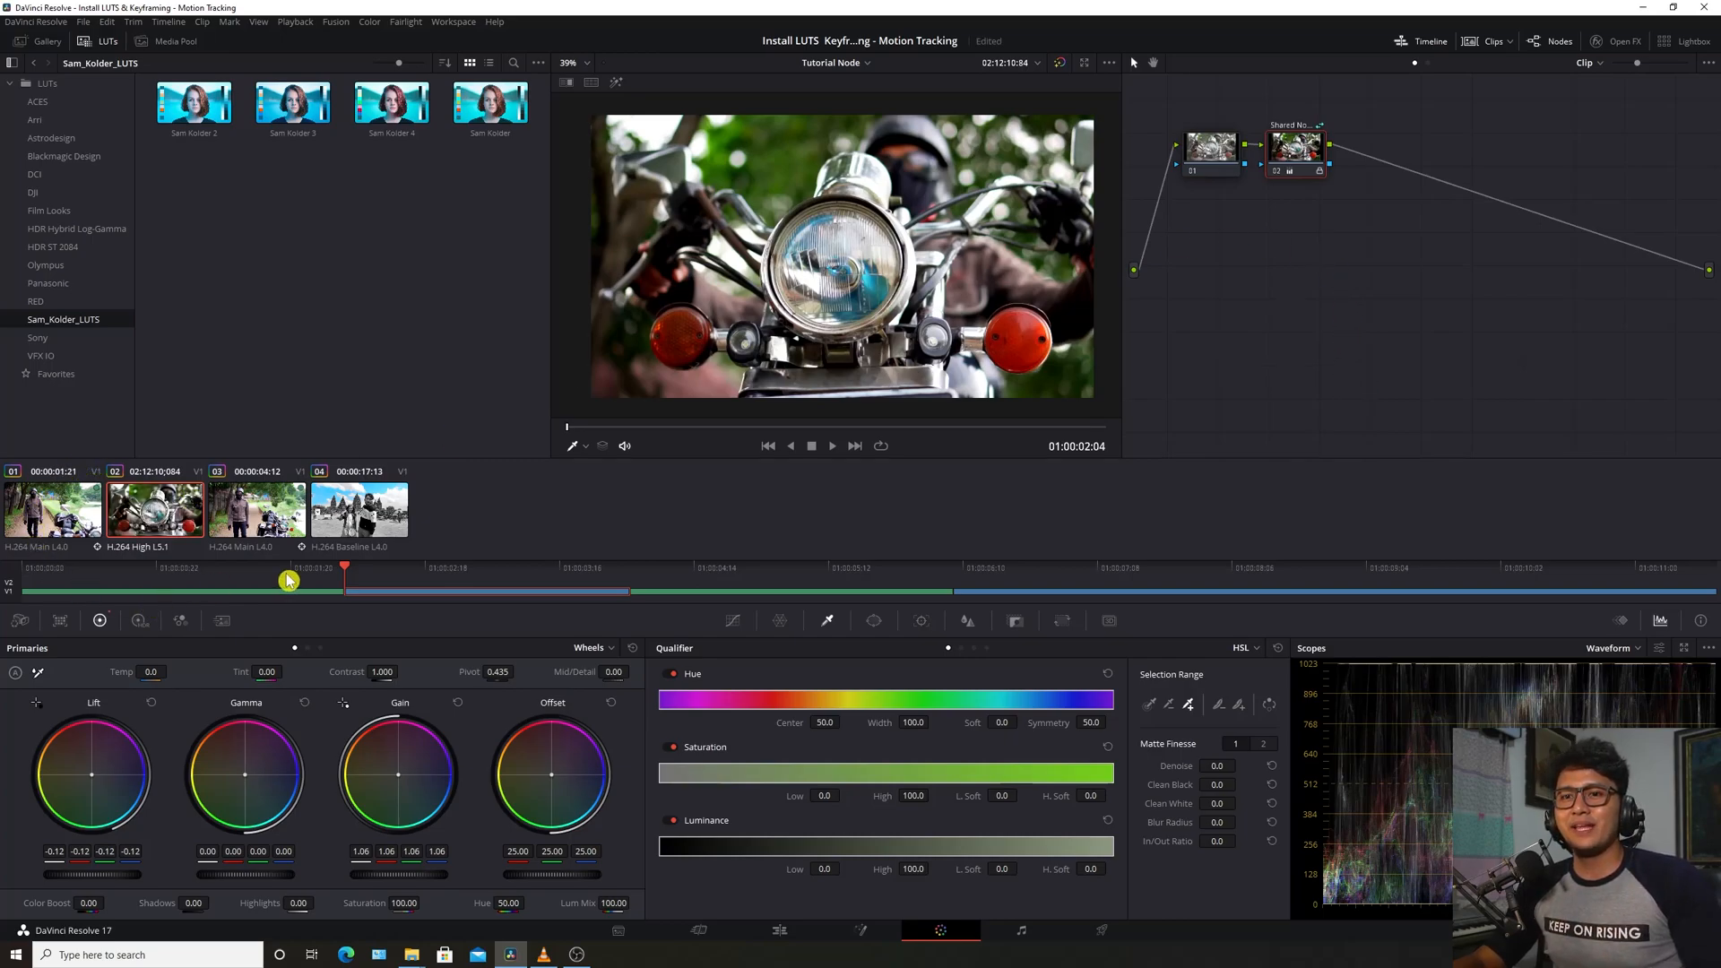
# Play back the clips from clip 01 to review the shared grade
pyautogui.click(4, 587)
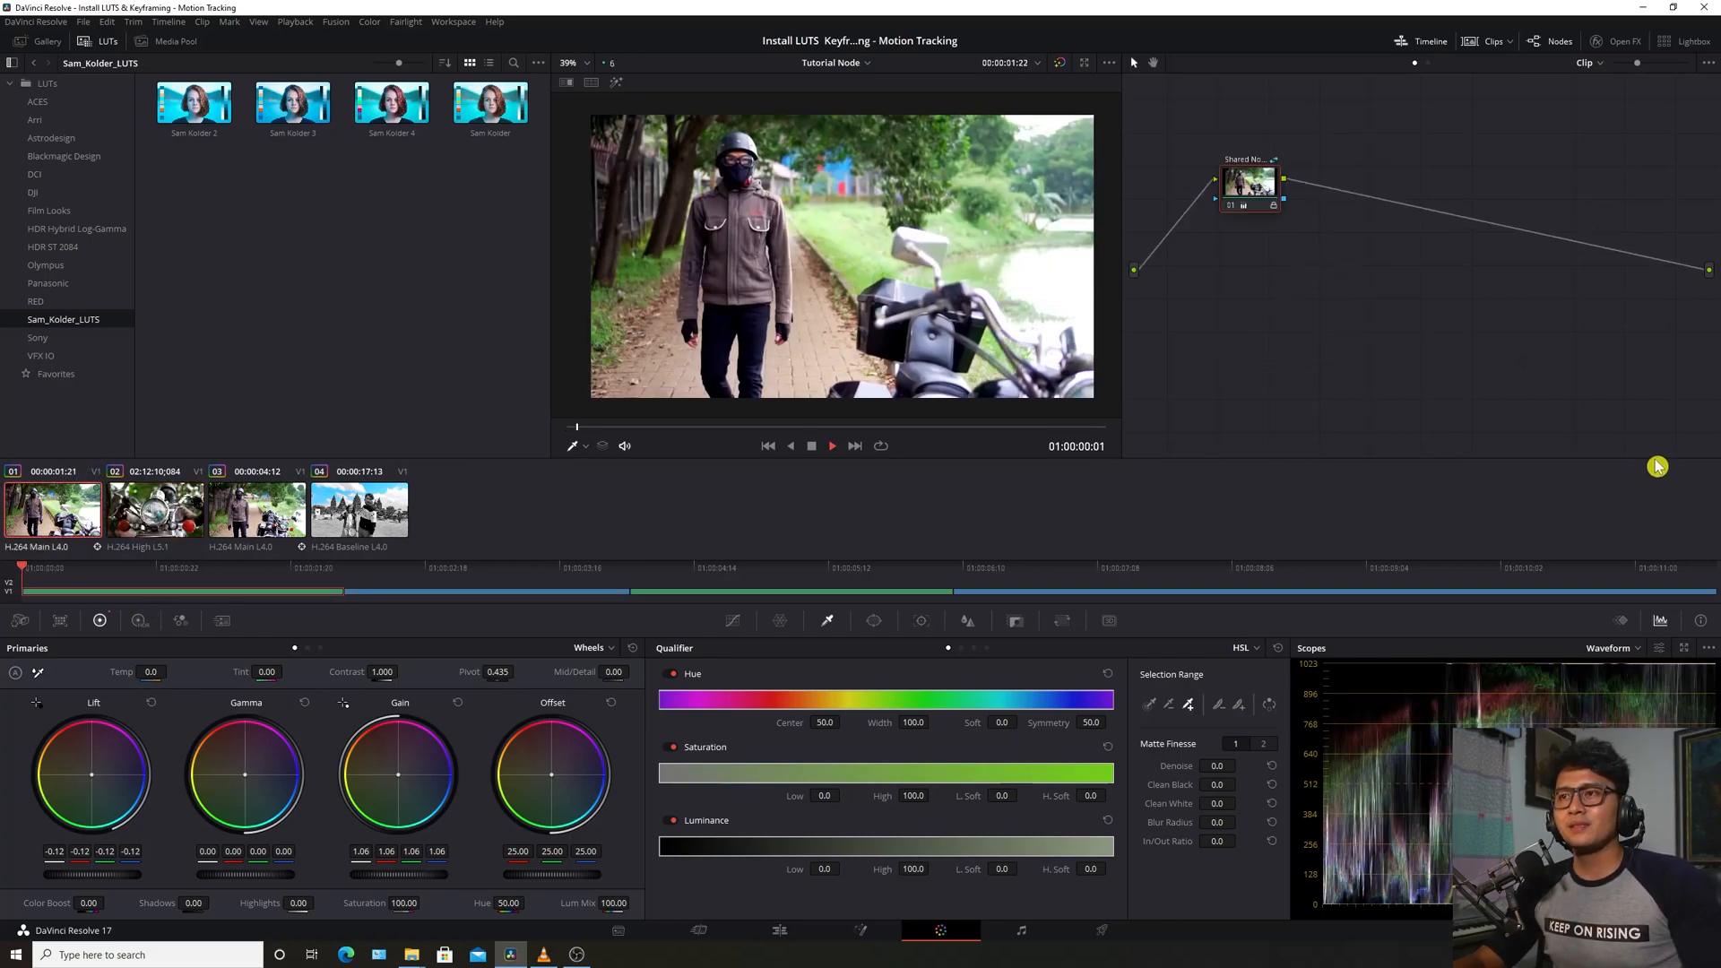
pyautogui.press('space')
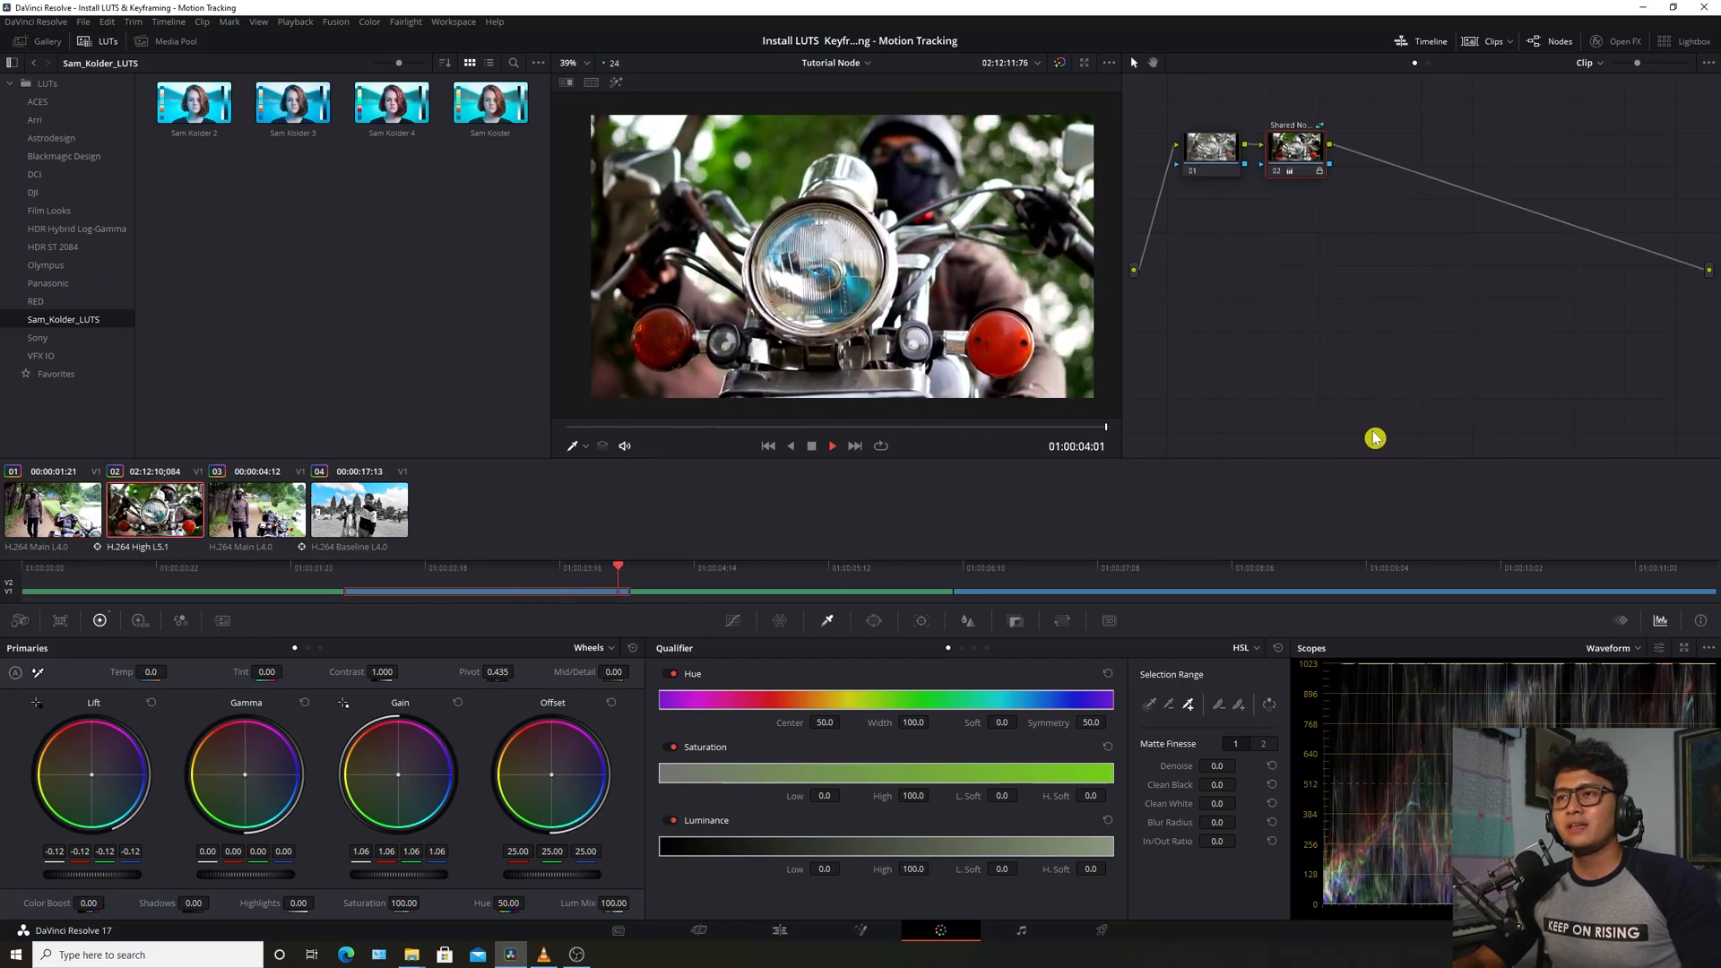
pyautogui.press('space')
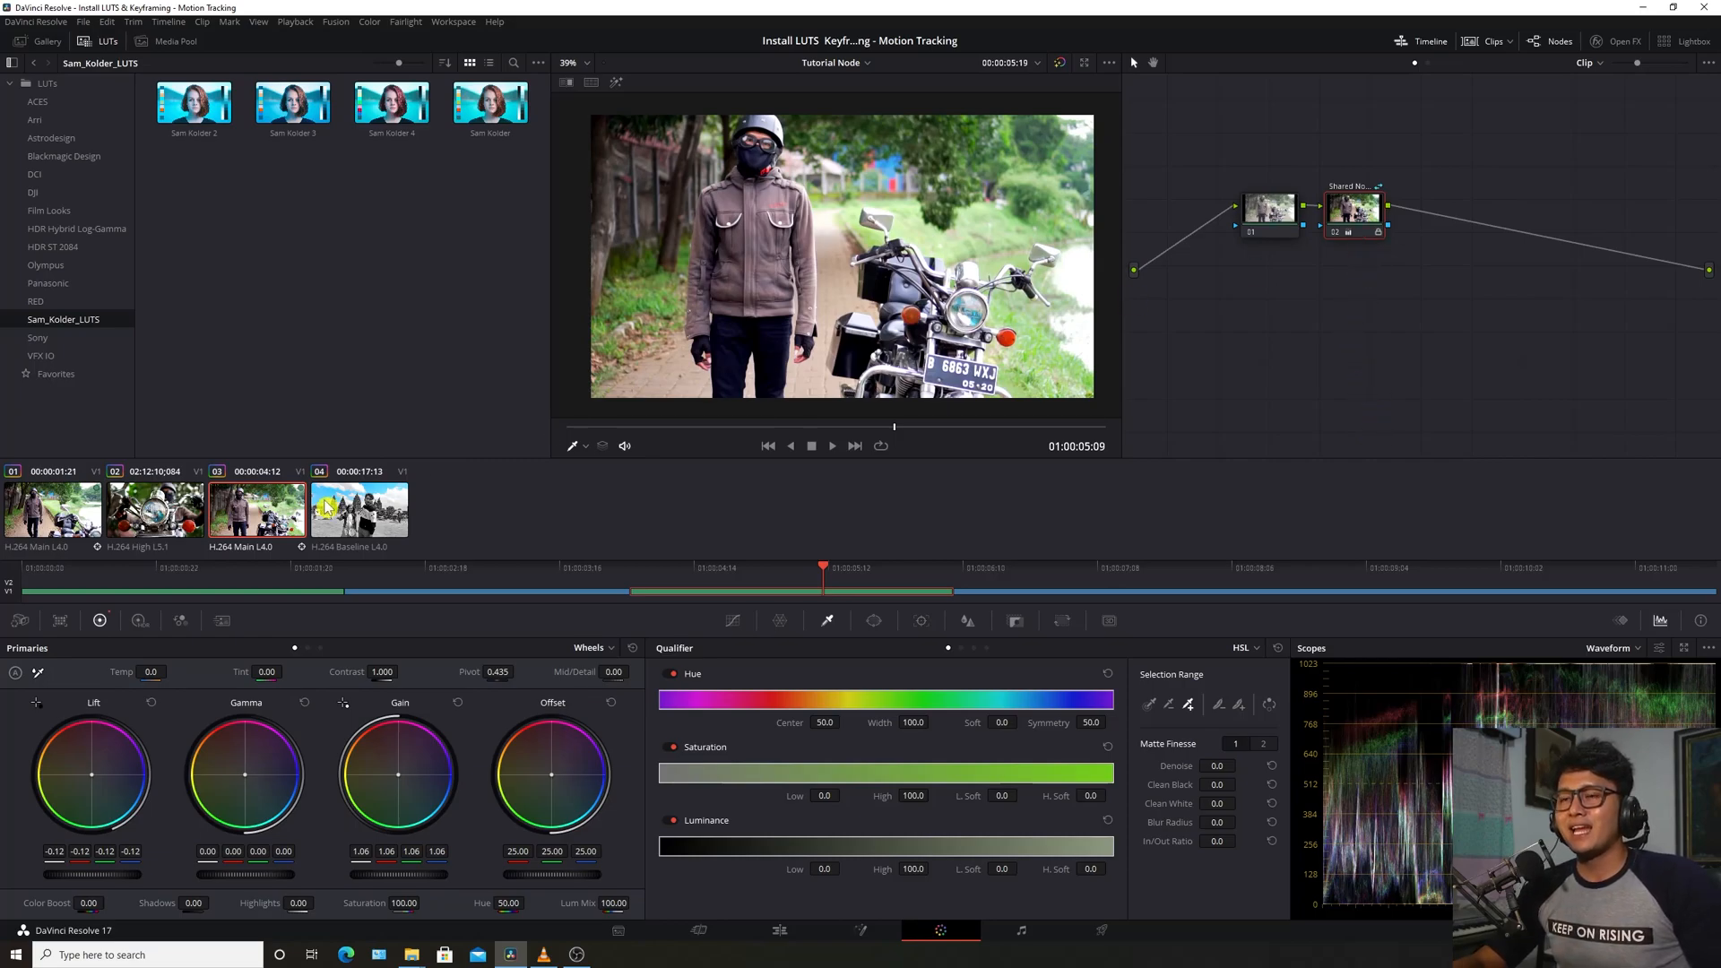
pyautogui.click(51, 517)
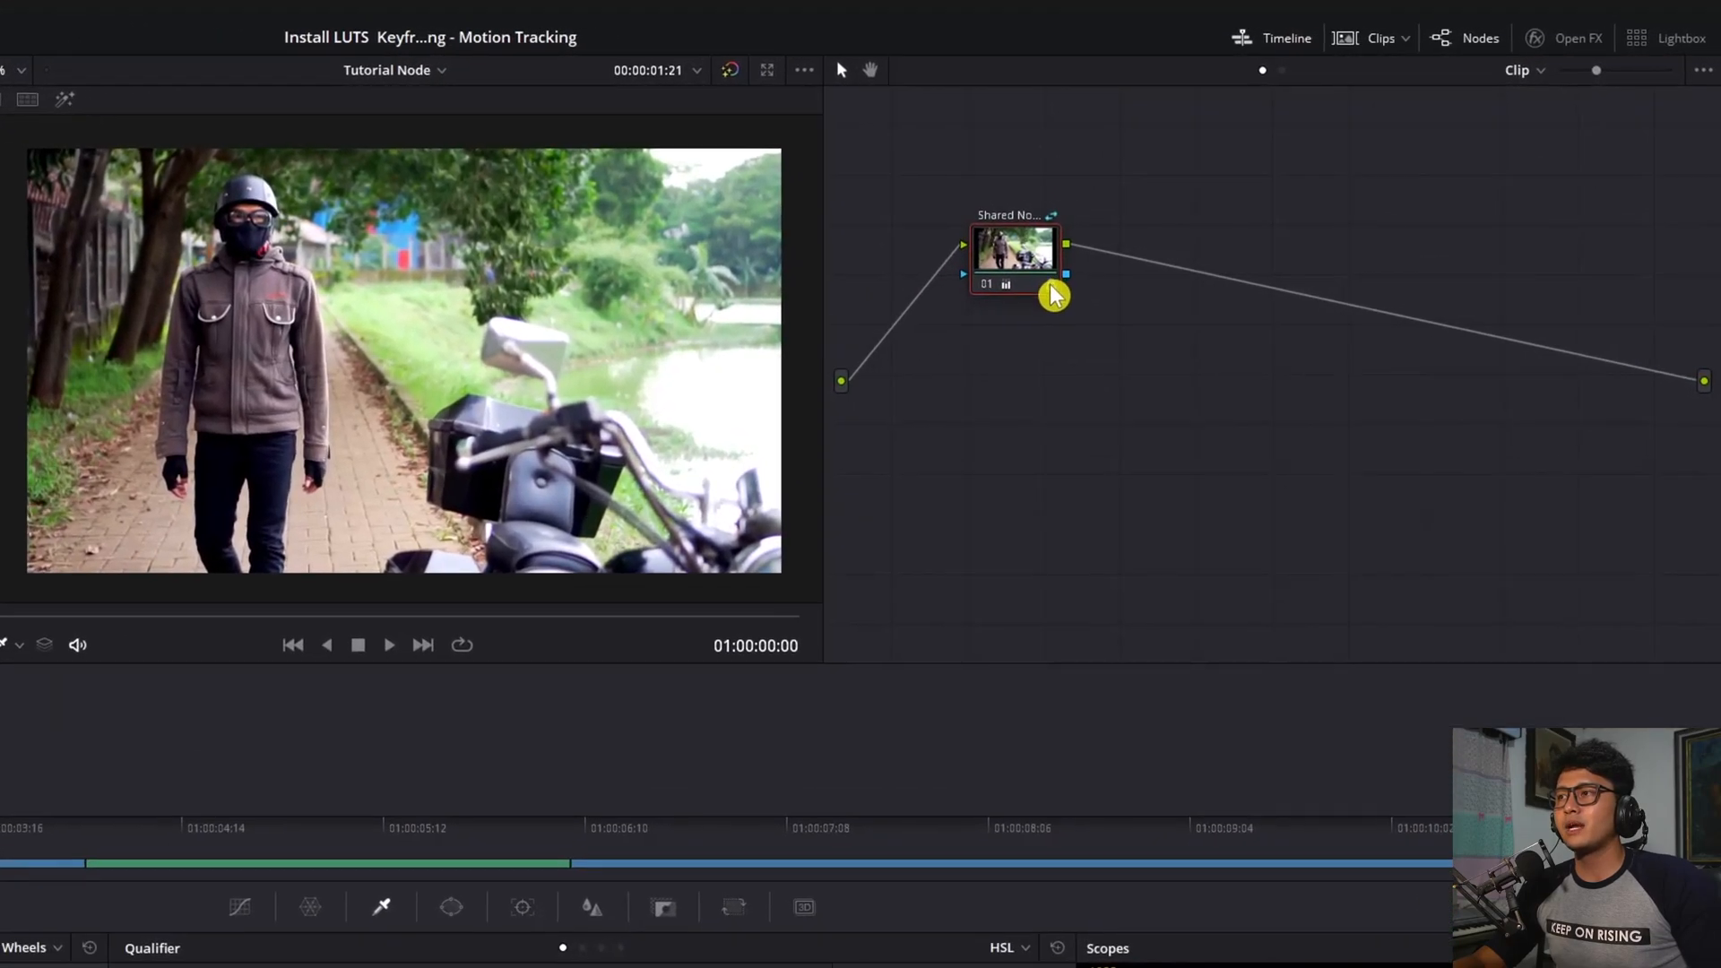
# Uncheck Lock Node on clip 01's shared node
pyautogui.rightClick(1052, 292)
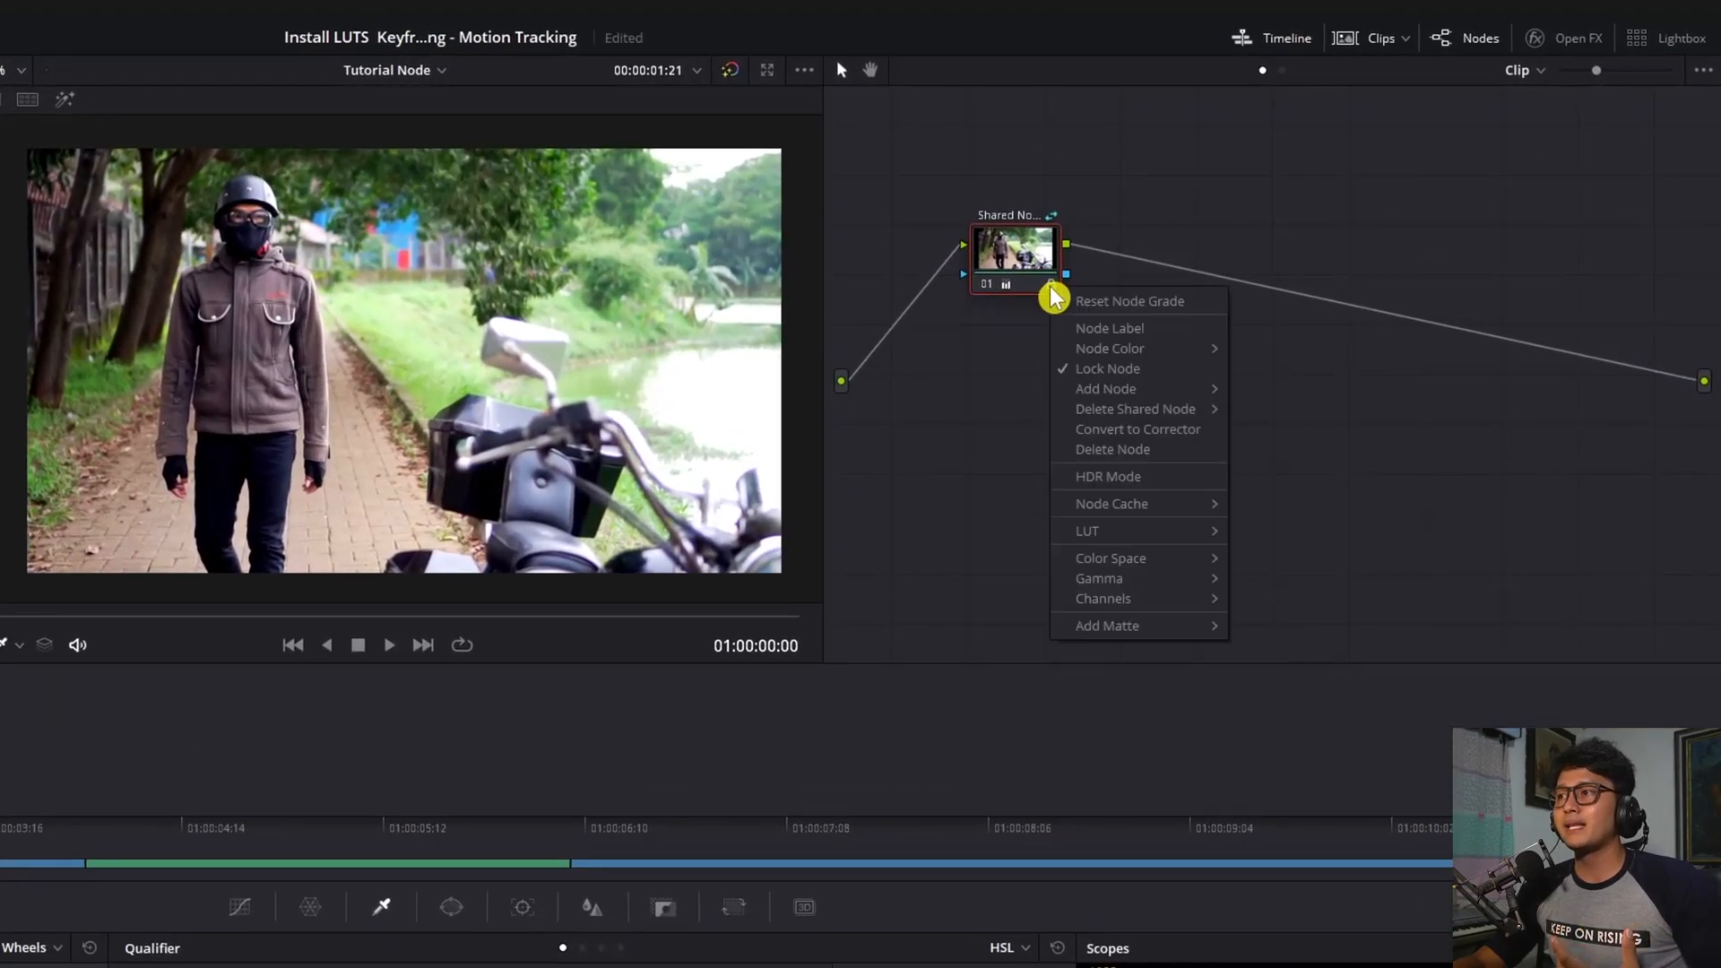
pyautogui.click(1124, 371)
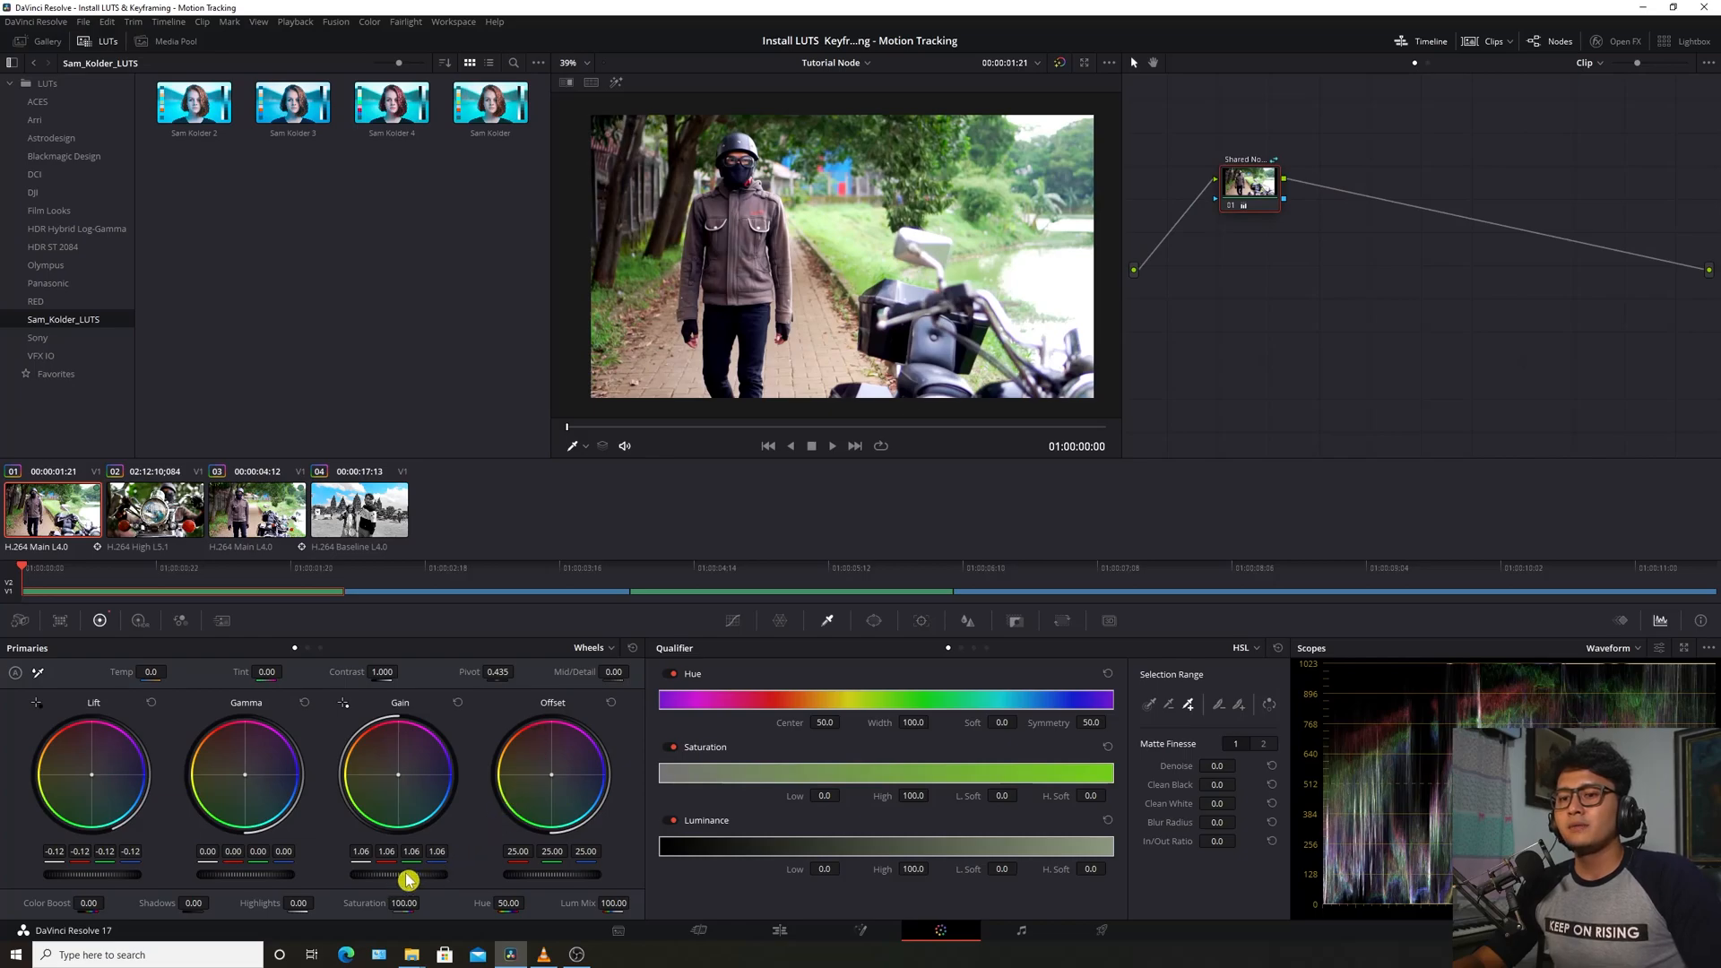
# Set the shared node's Saturation to 0, then check clips 02, 03 and 01 and play them in black-and-white
pyautogui.moveTo(404, 904); pyautogui.dragTo(314, 904)
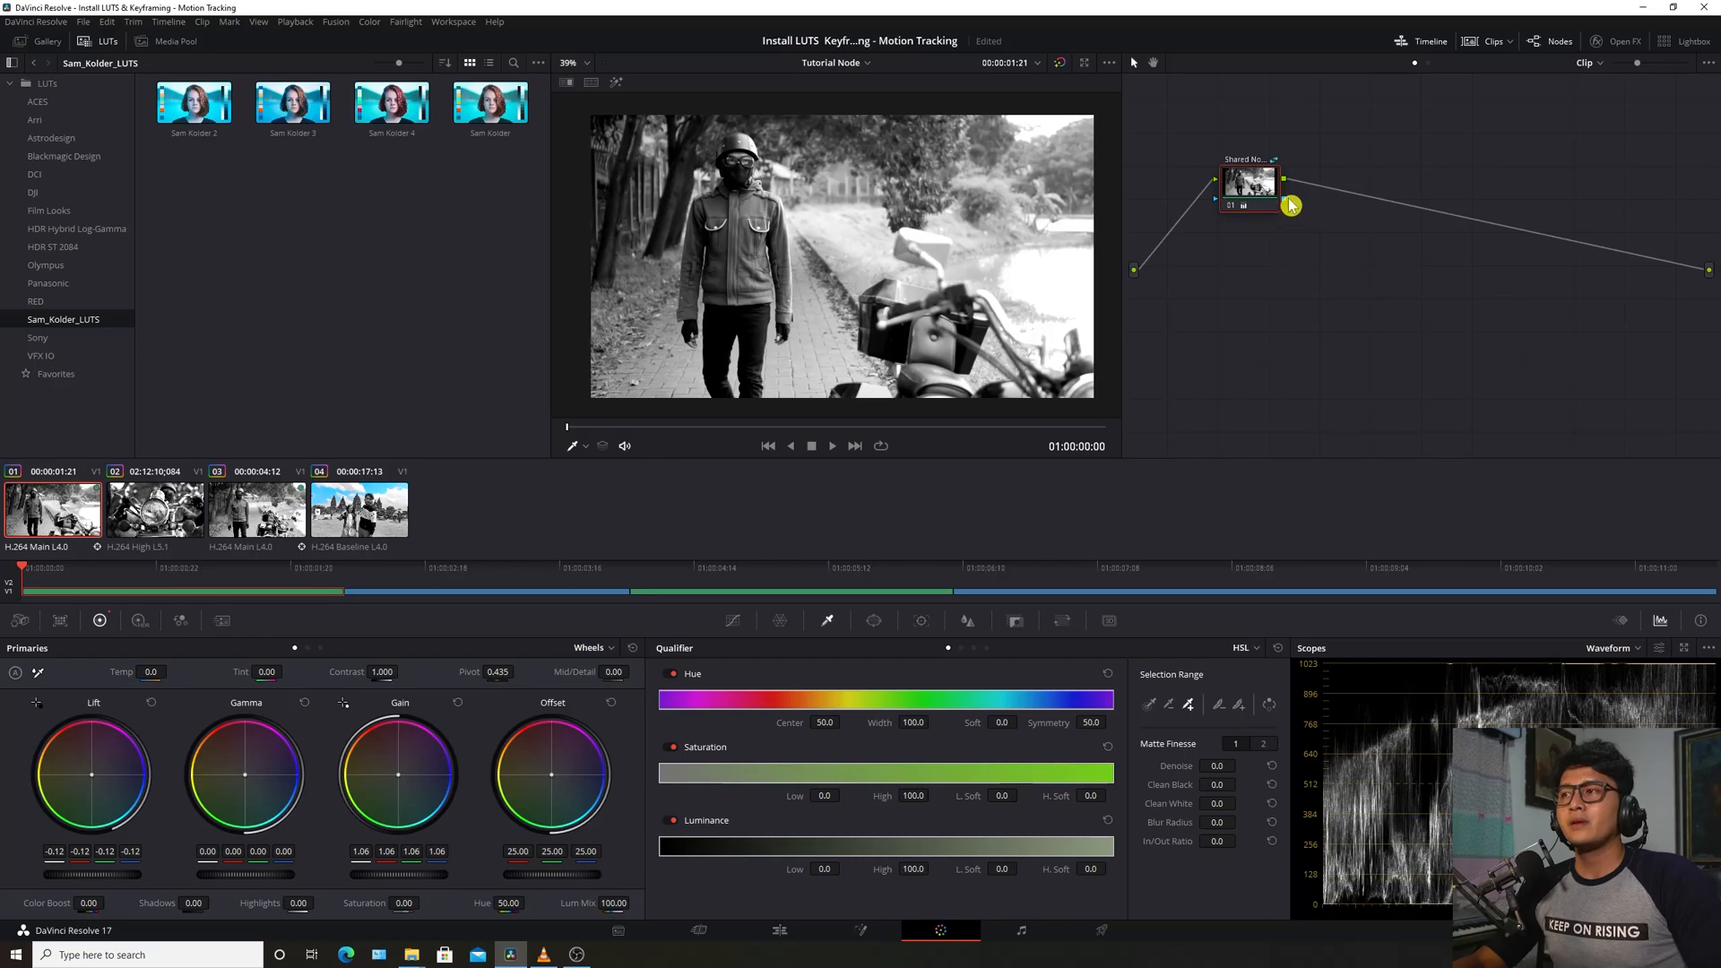
pyautogui.click(164, 512)
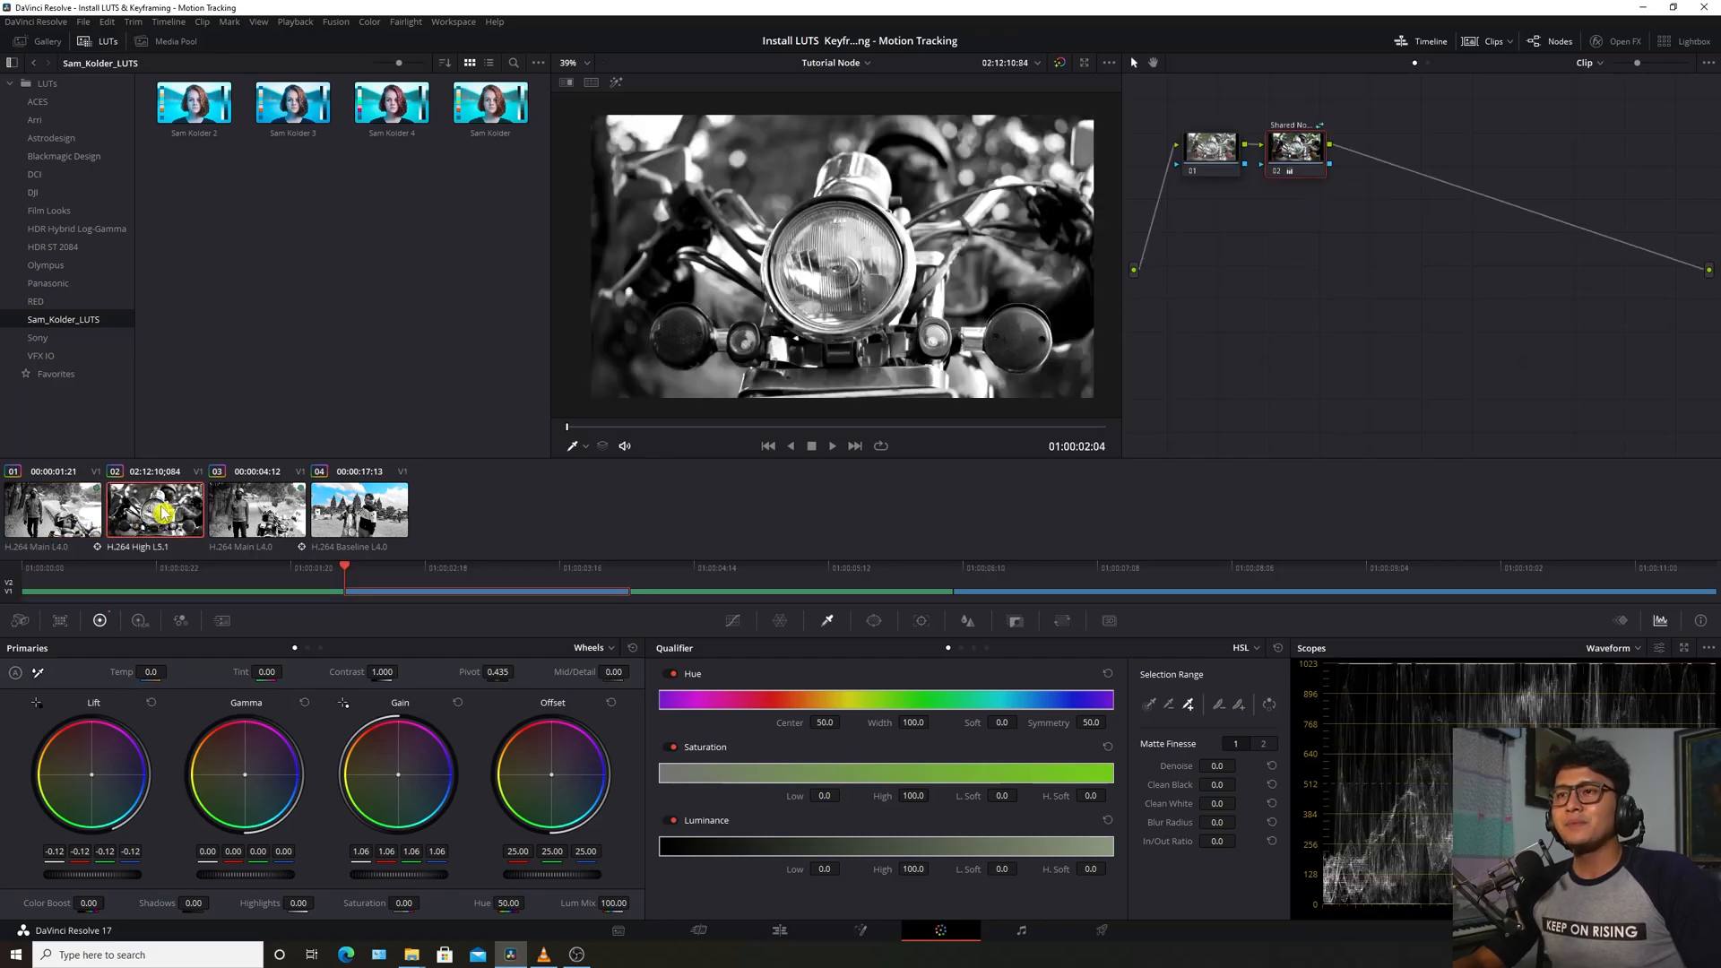
pyautogui.click(260, 521)
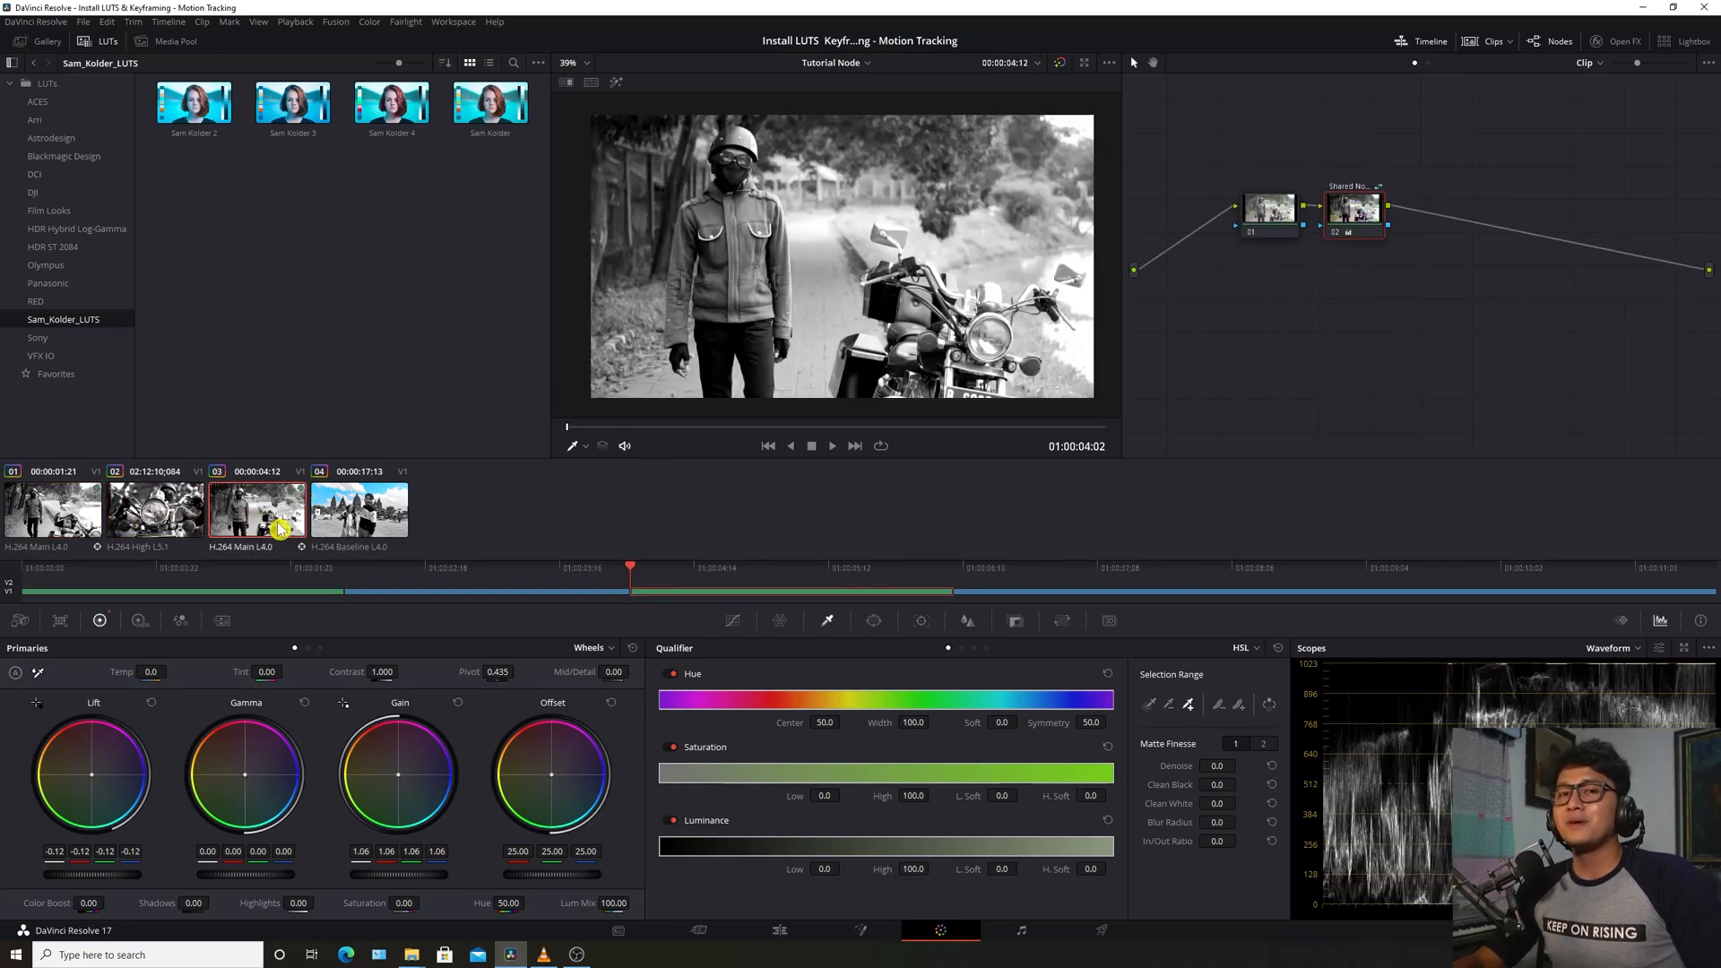
pyautogui.click(162, 513)
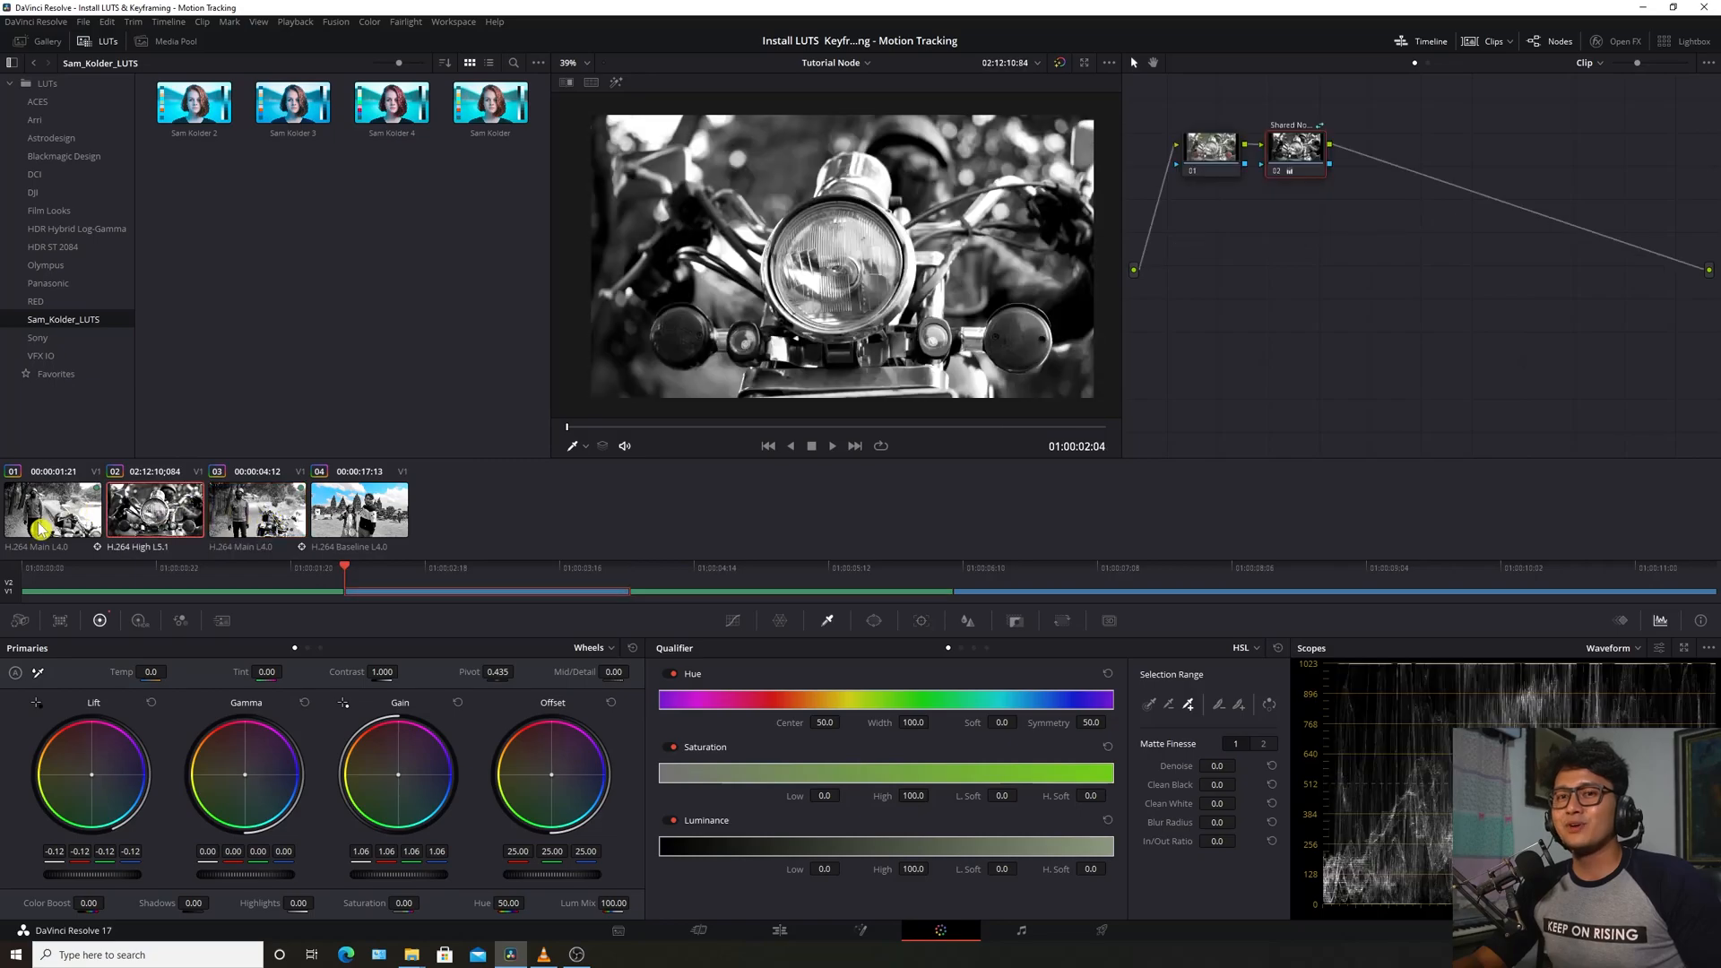
pyautogui.click(52, 526)
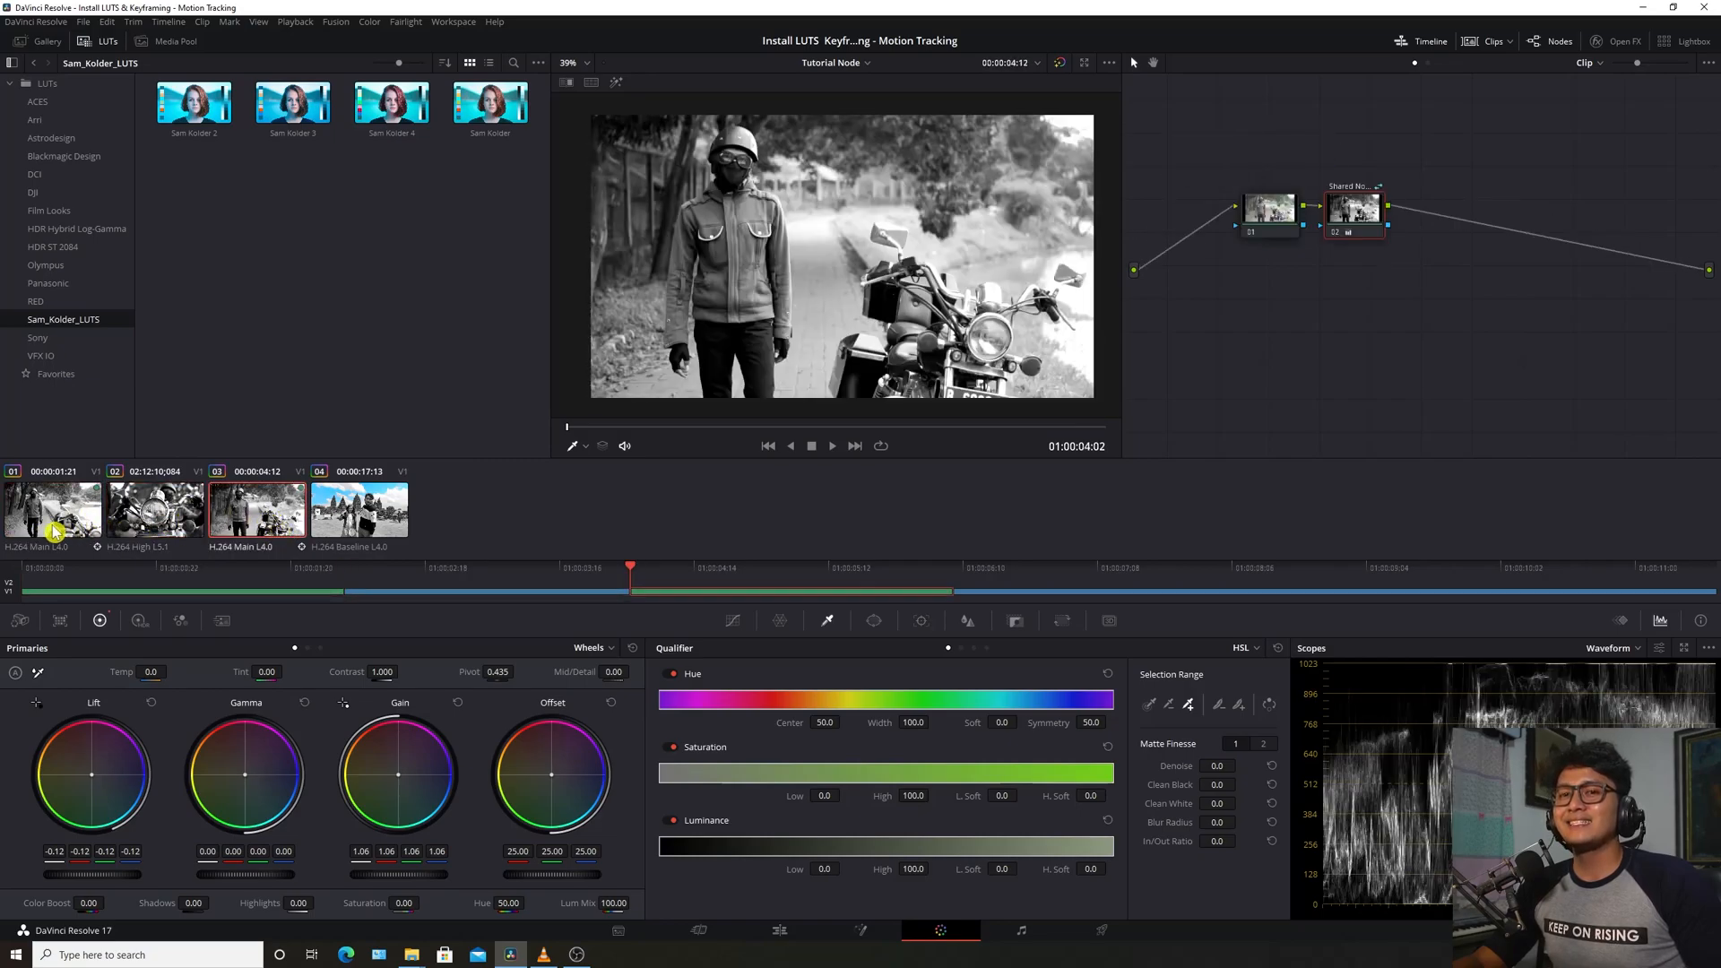
pyautogui.press('space')
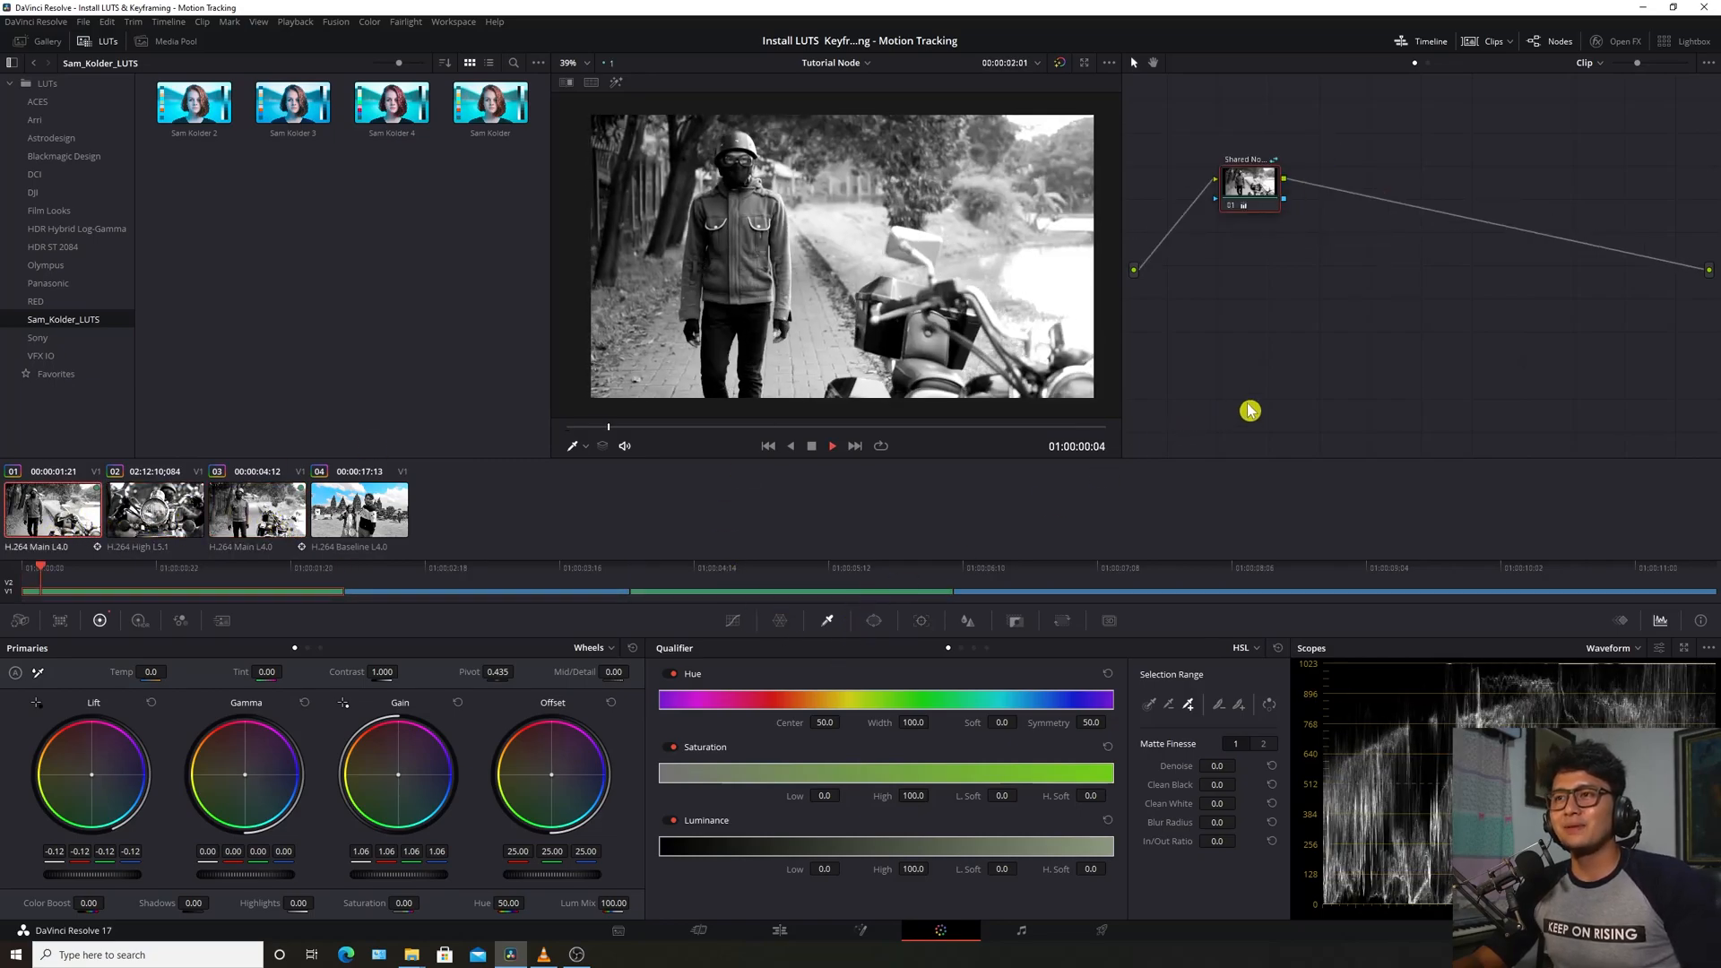